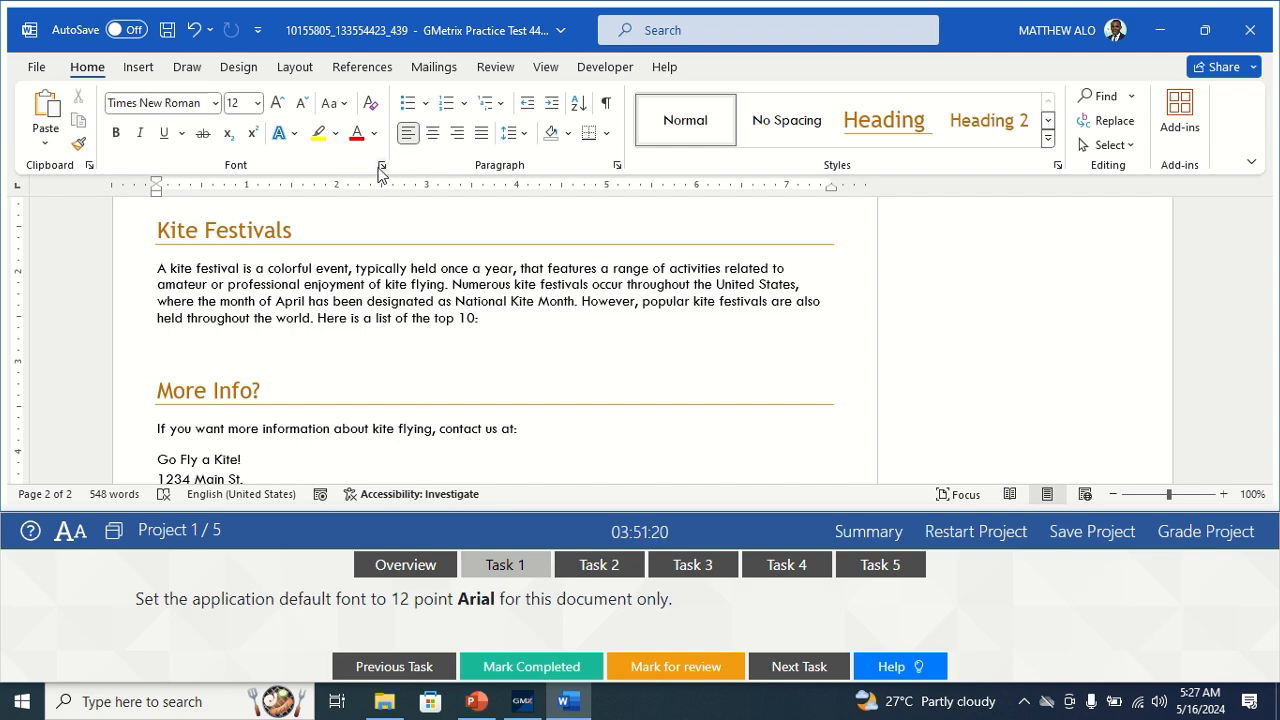
Set Arial 12 pt as the default font for this document only, then mark the task completed.
left_click(381, 167)
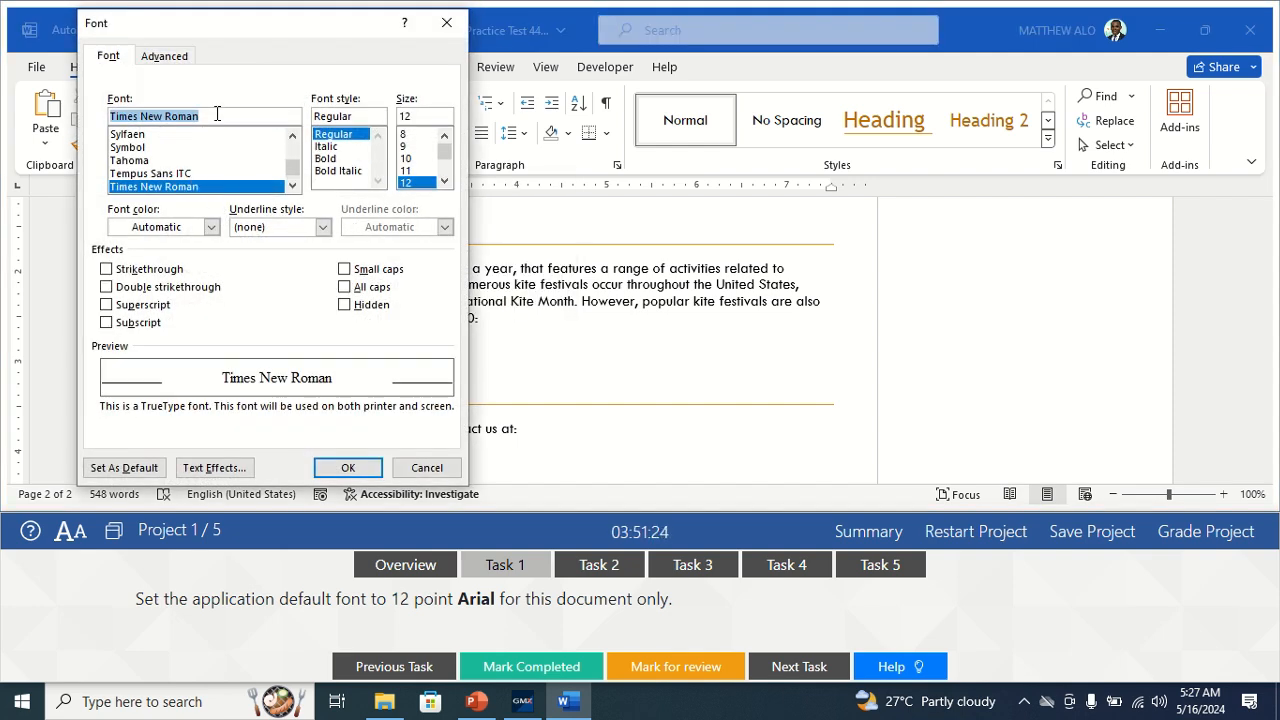
type("A")
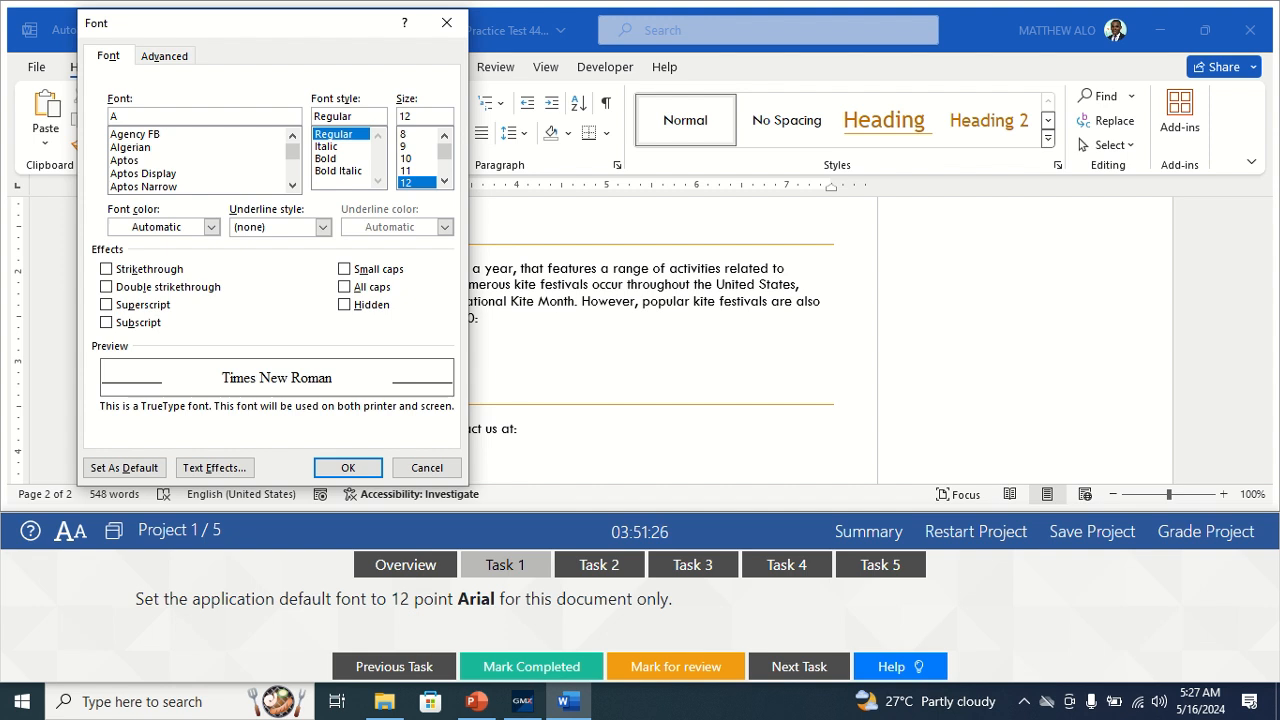
type("rial")
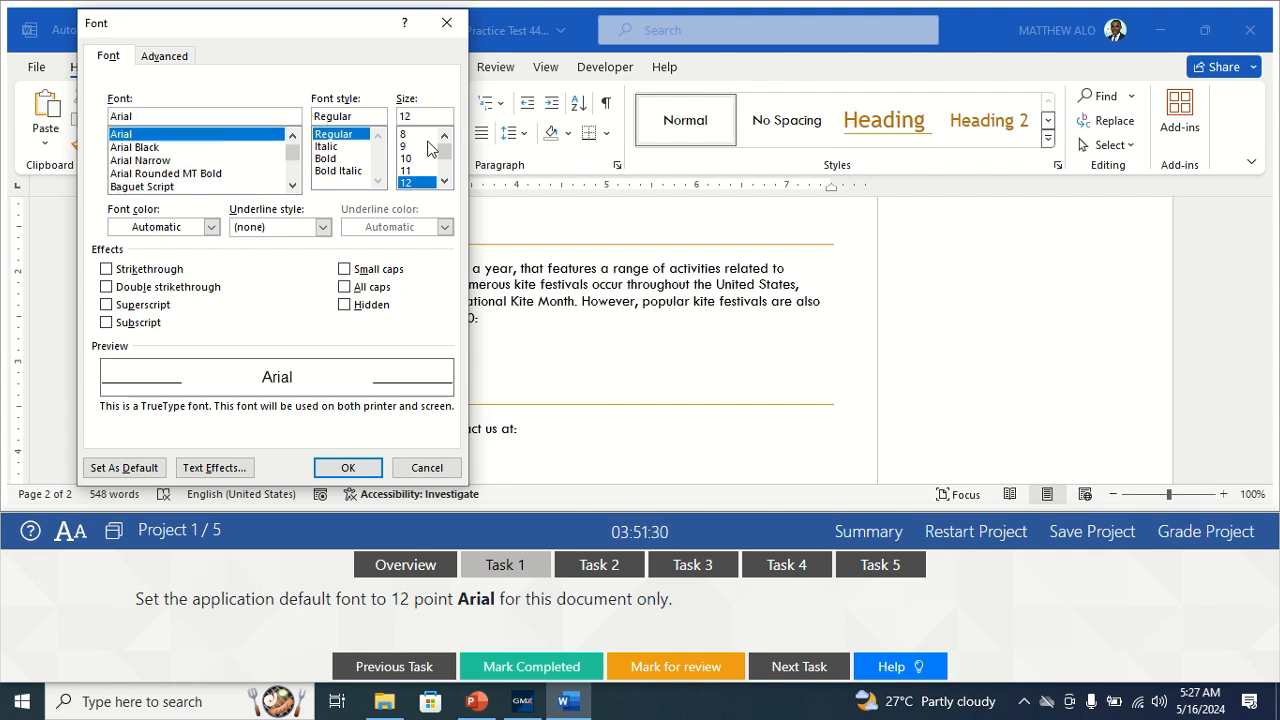
left_click(410, 184)
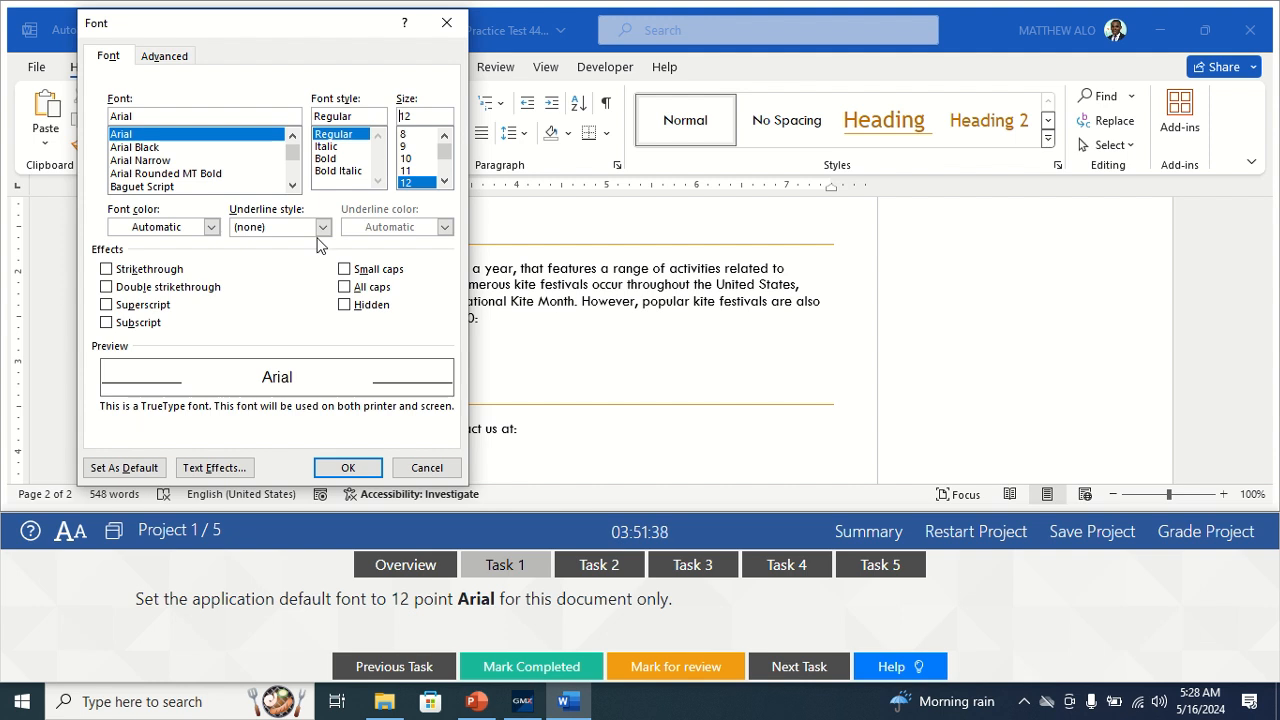
left_click(130, 470)
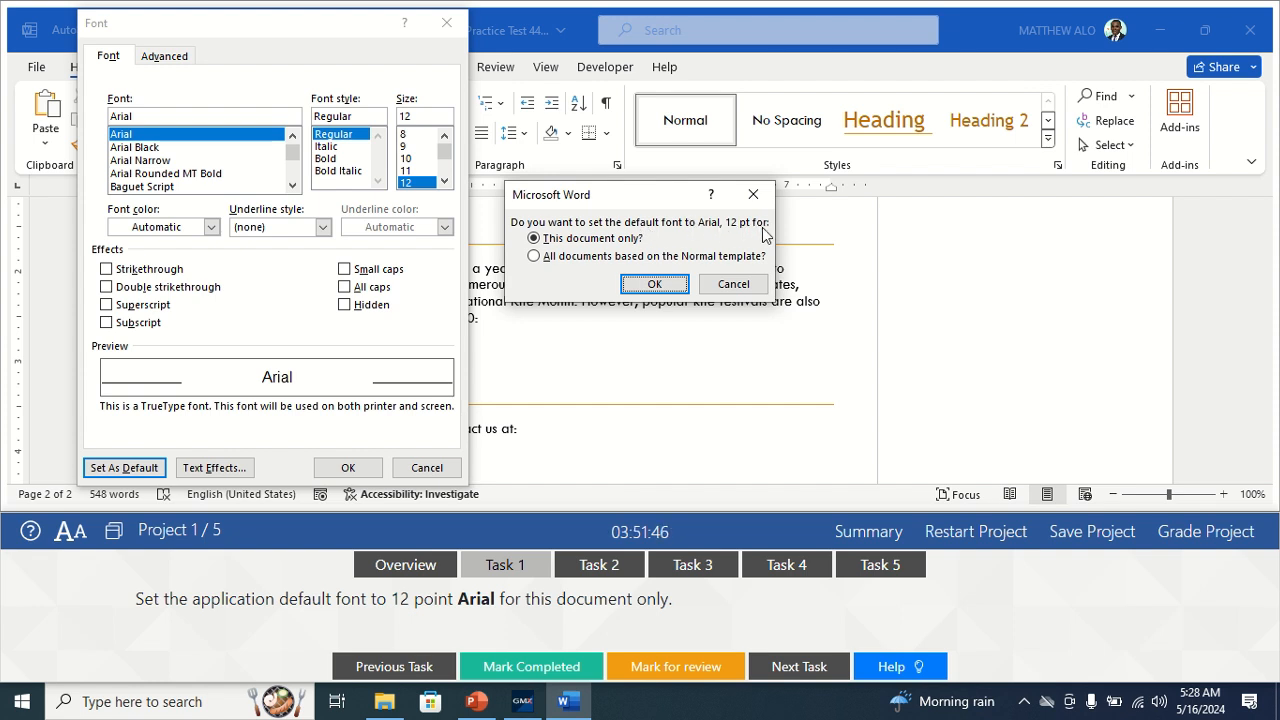
left_click(548, 242)
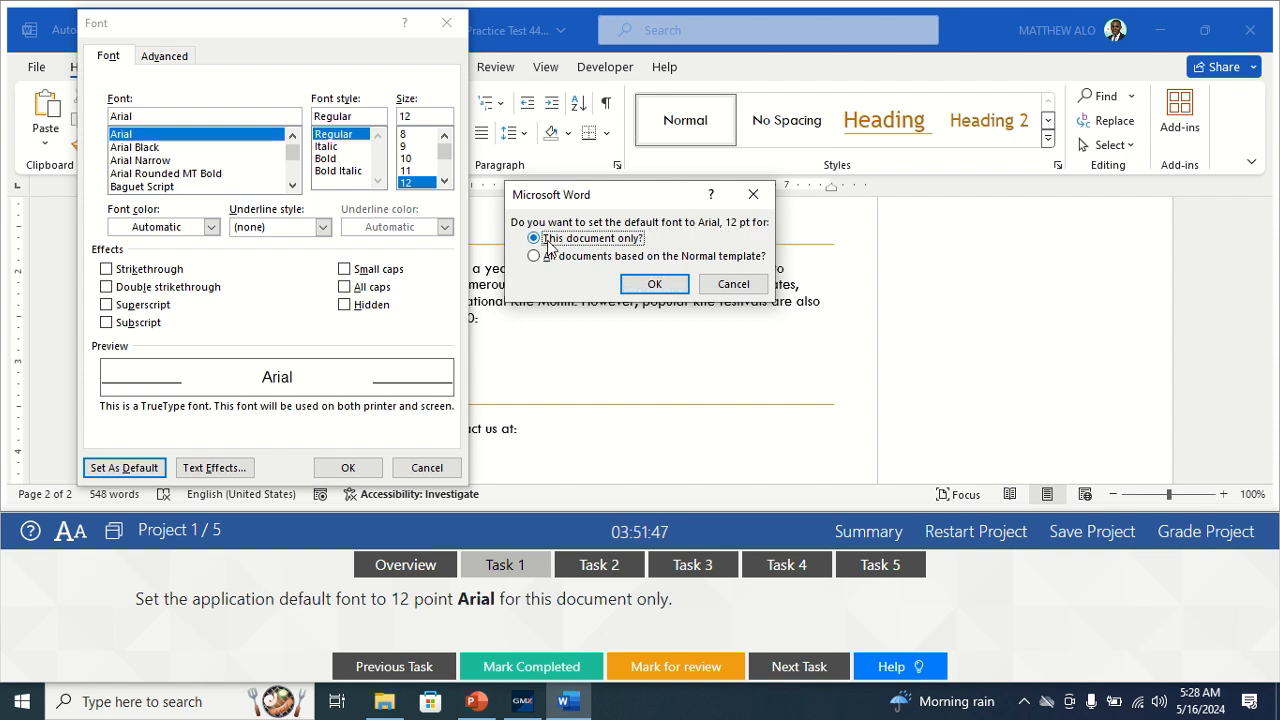
left_click(654, 285)
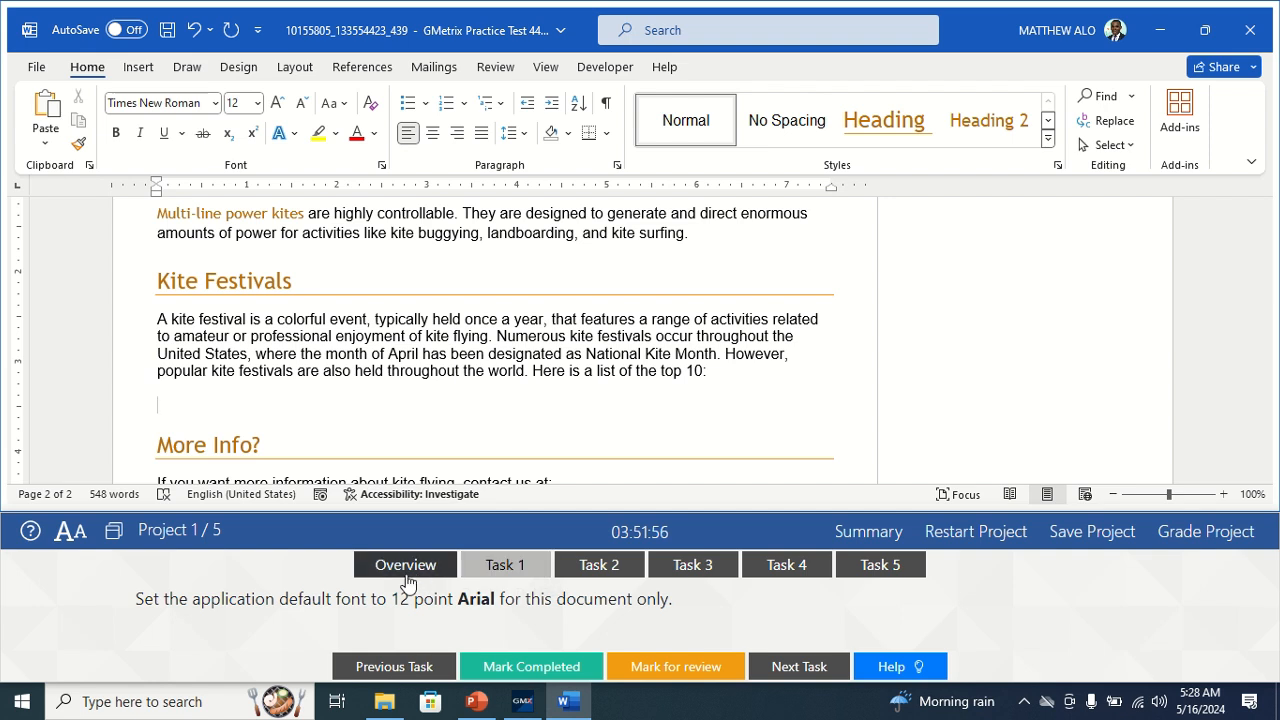
left_click(521, 668)
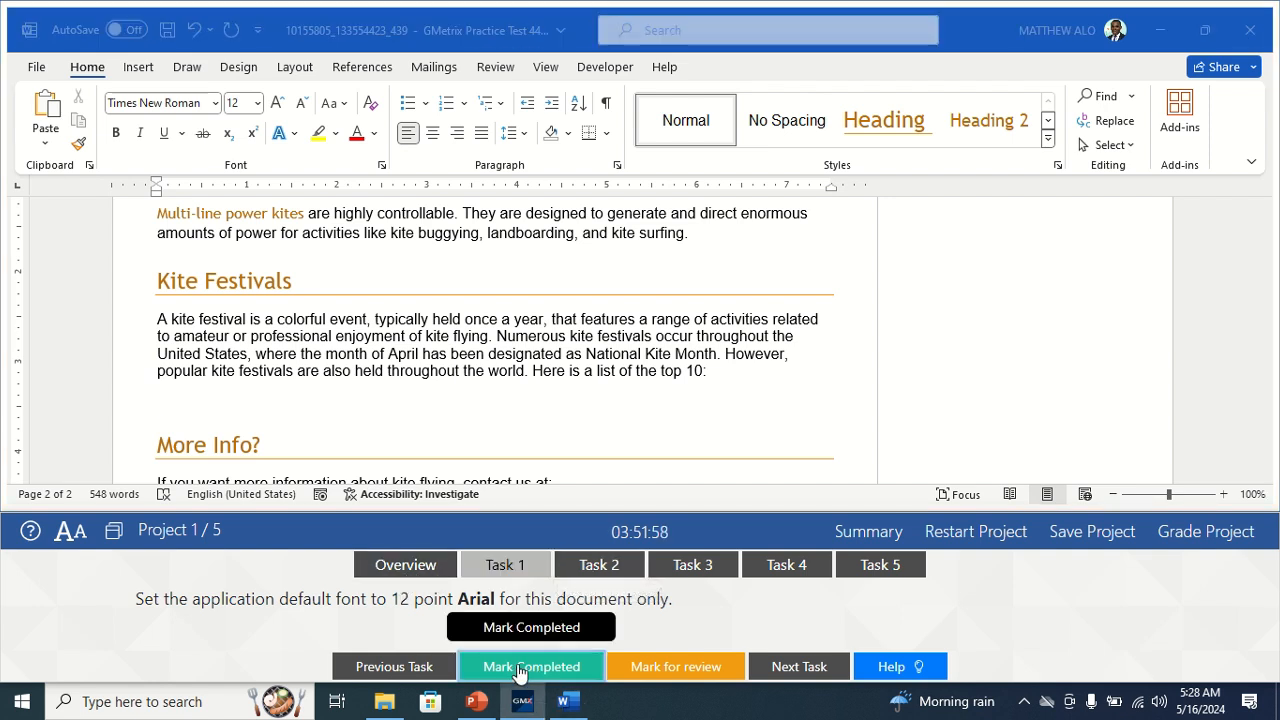
Set AutoRecover to save every 7 minutes, mark the task completed, and move to Task 3.
left_click(601, 567)
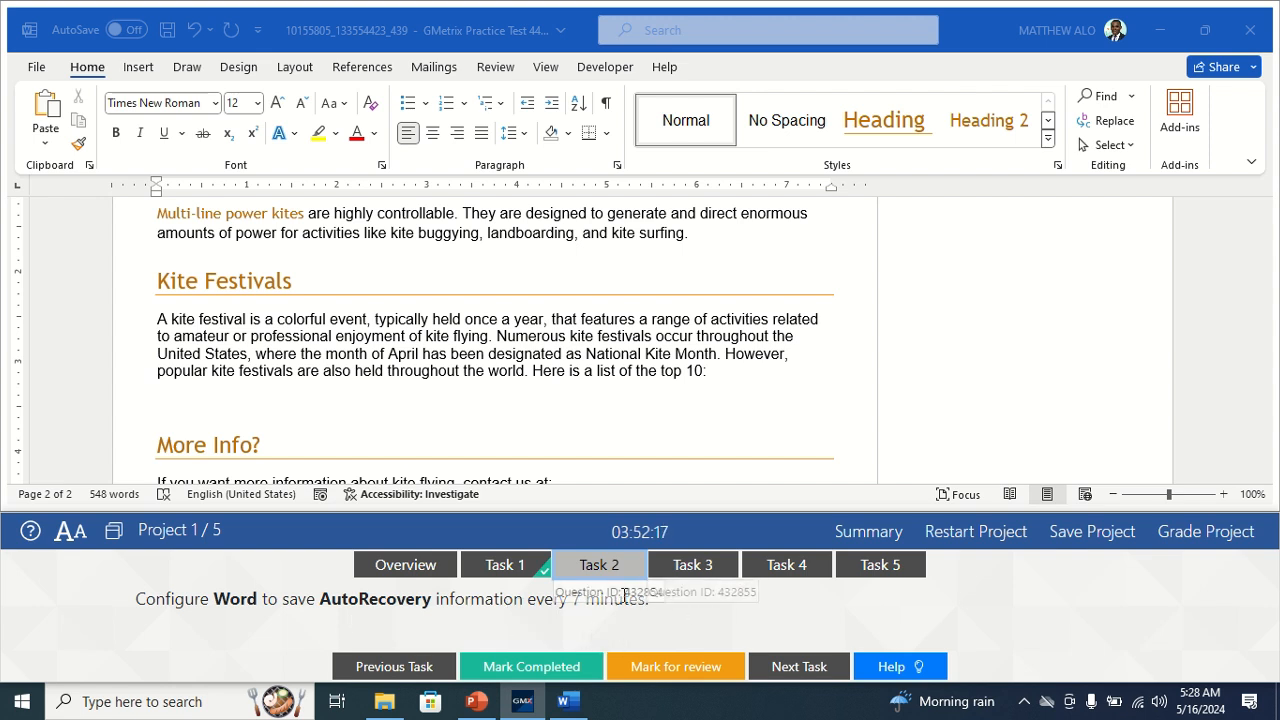
left_click(33, 78)
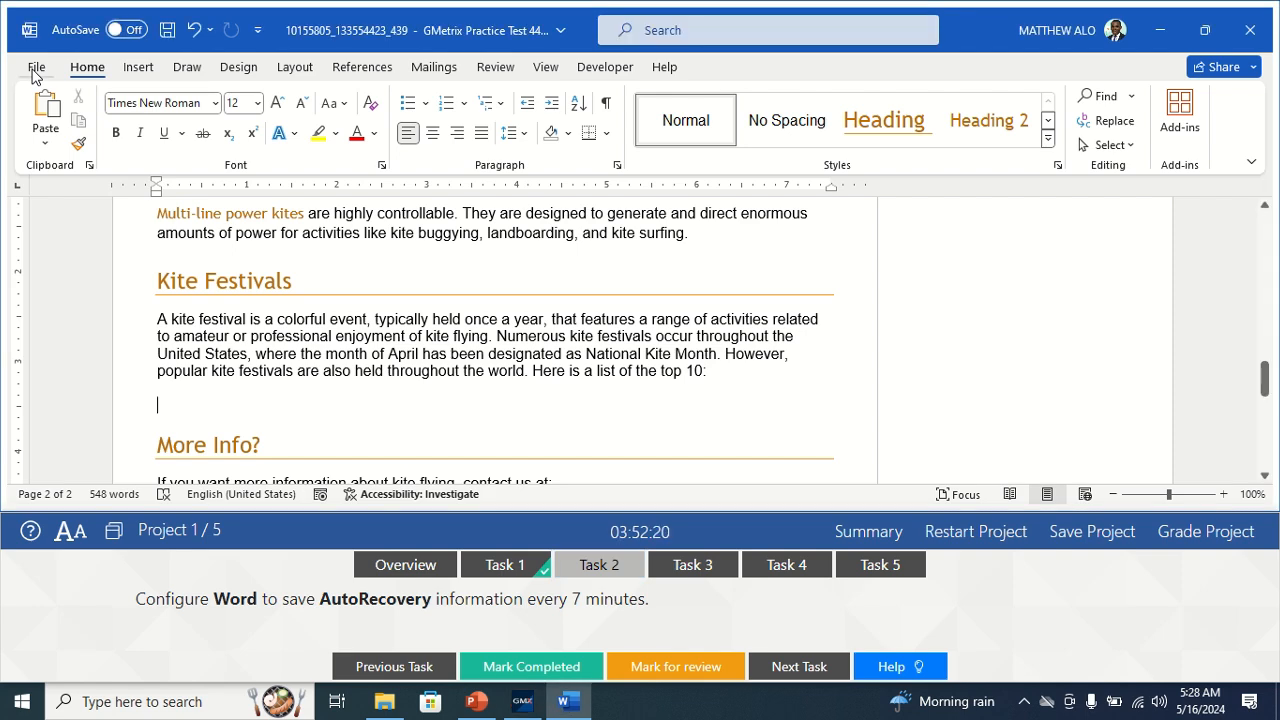
left_click(33, 70)
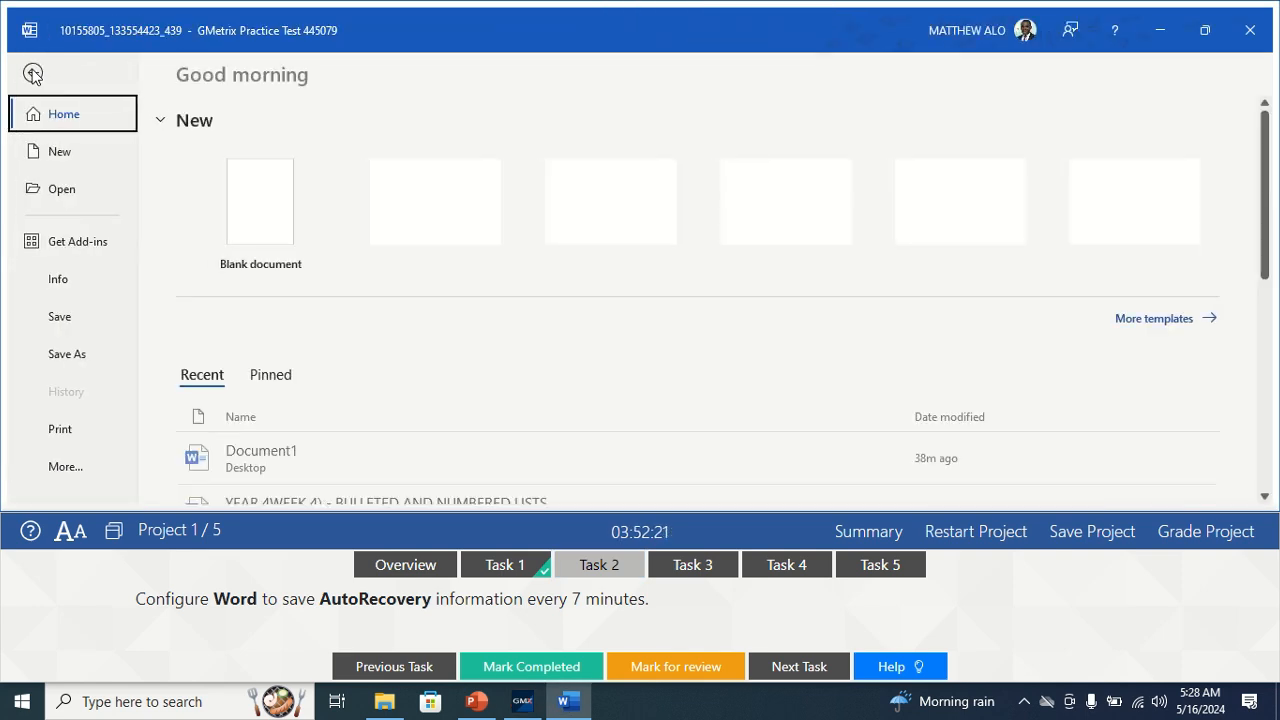
left_click(72, 477)
left_click(150, 468)
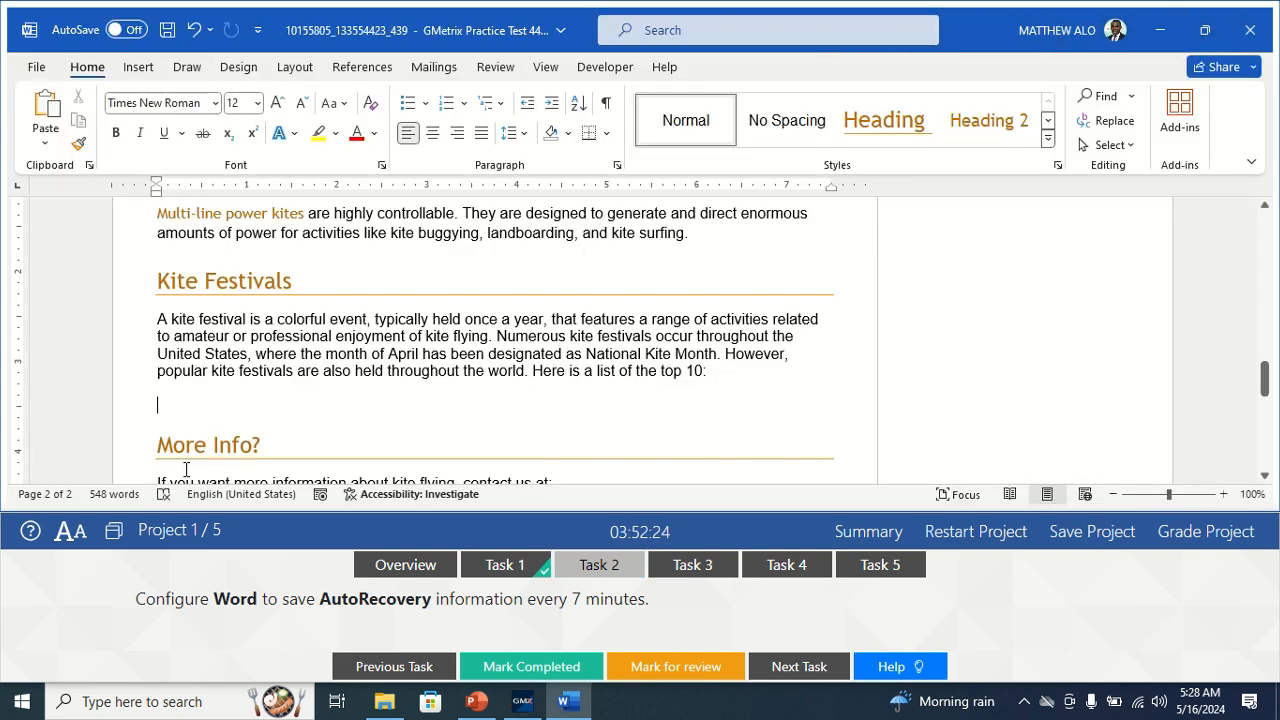
left_click(278, 126)
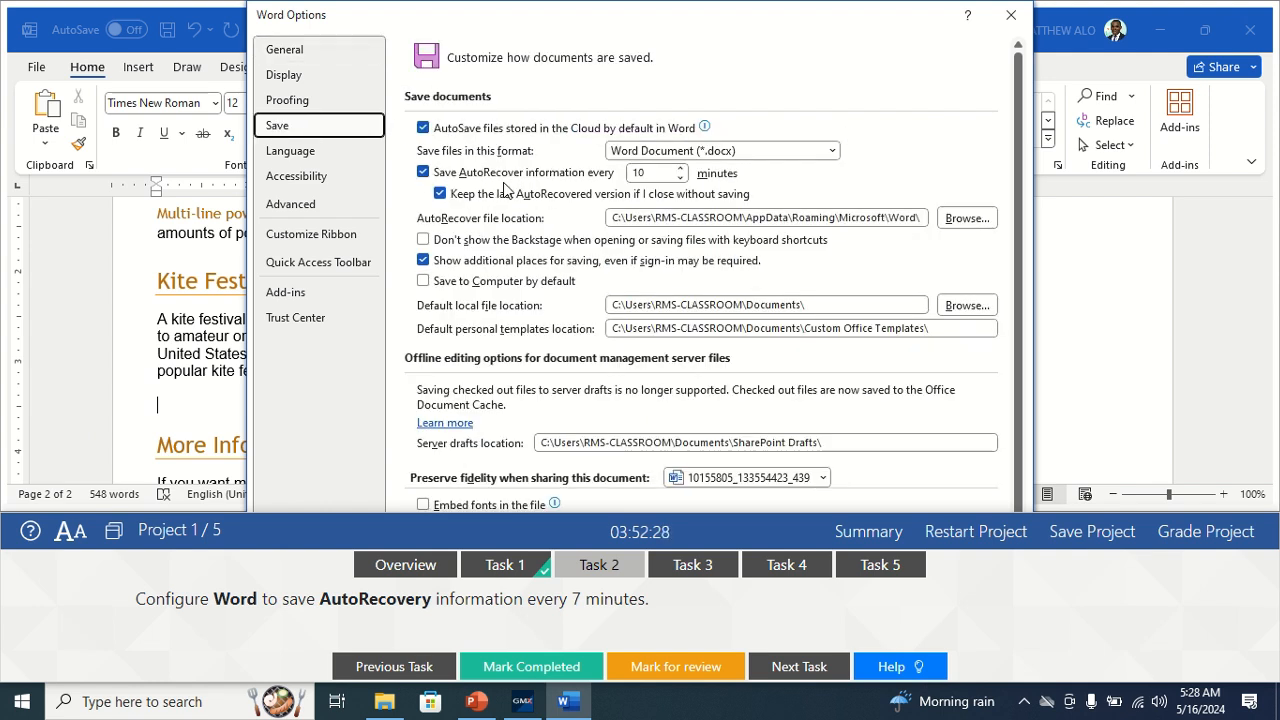
left_click(680, 178)
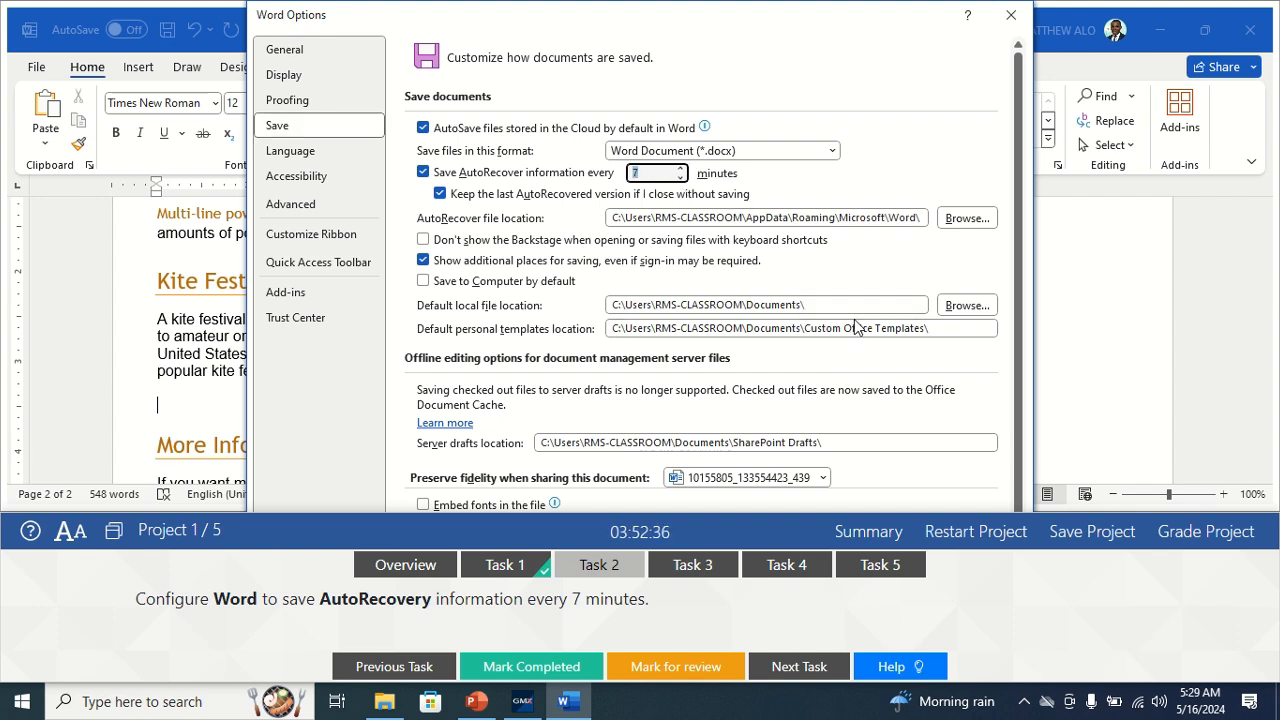
key("Return")
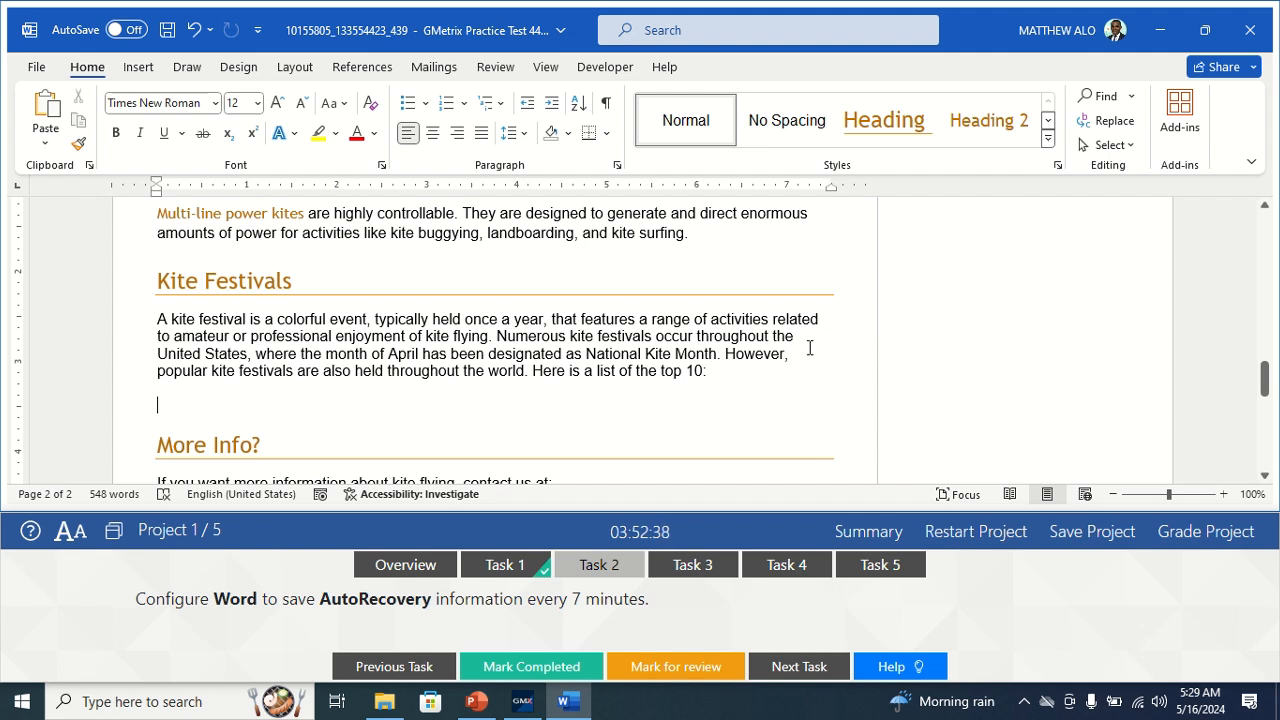
left_click(560, 668)
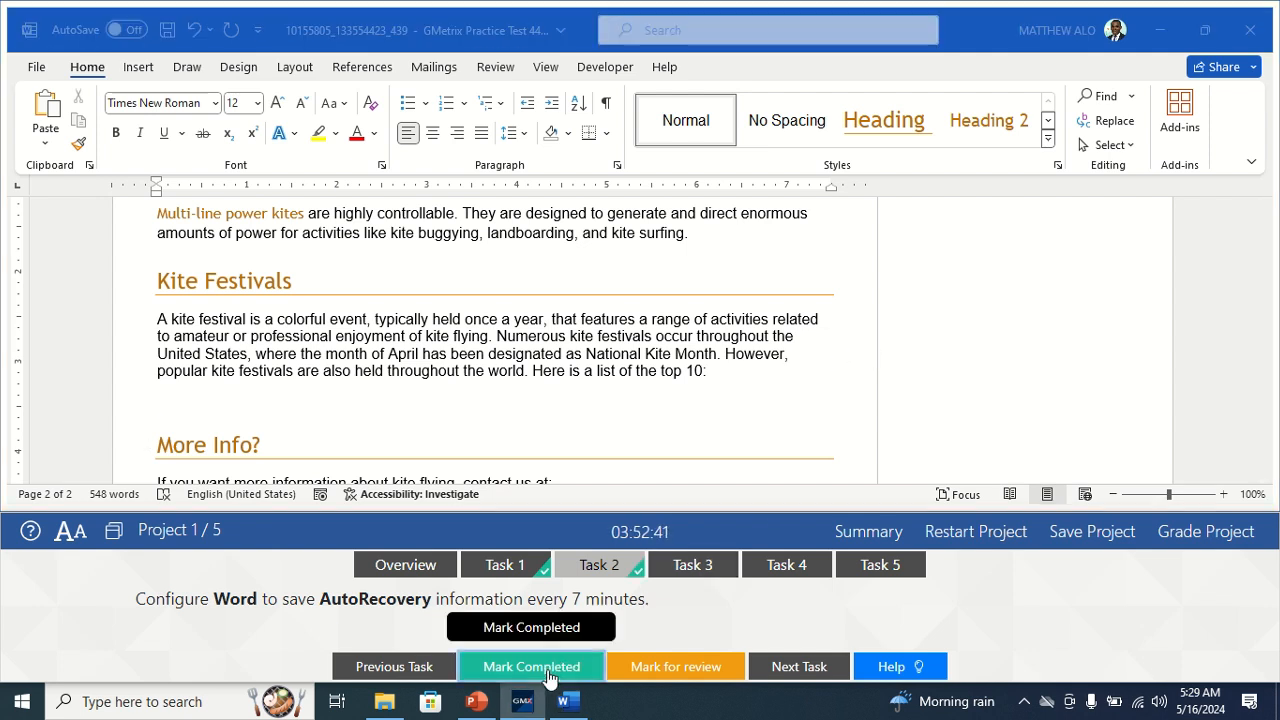
left_click(711, 566)
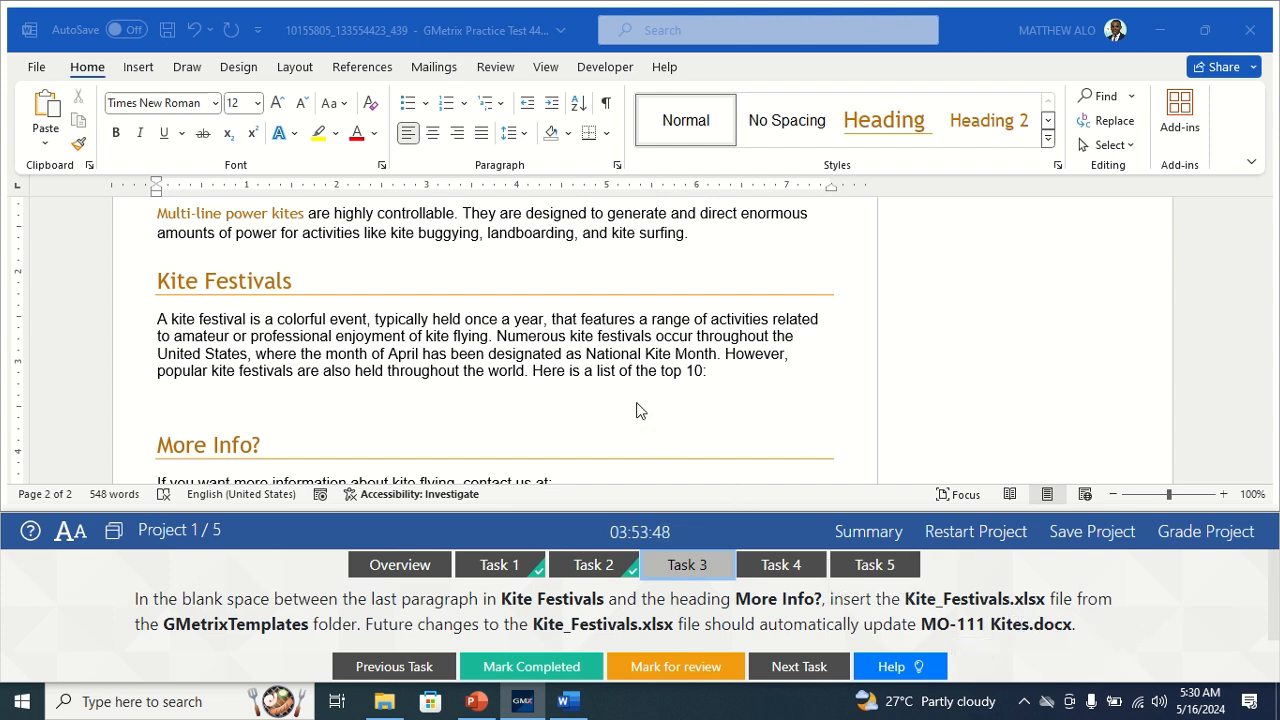
Place the cursor on the blank line above More Info? and open the Insert Object dialog.
scroll(638, 410, "down", 2)
left_click(222, 310)
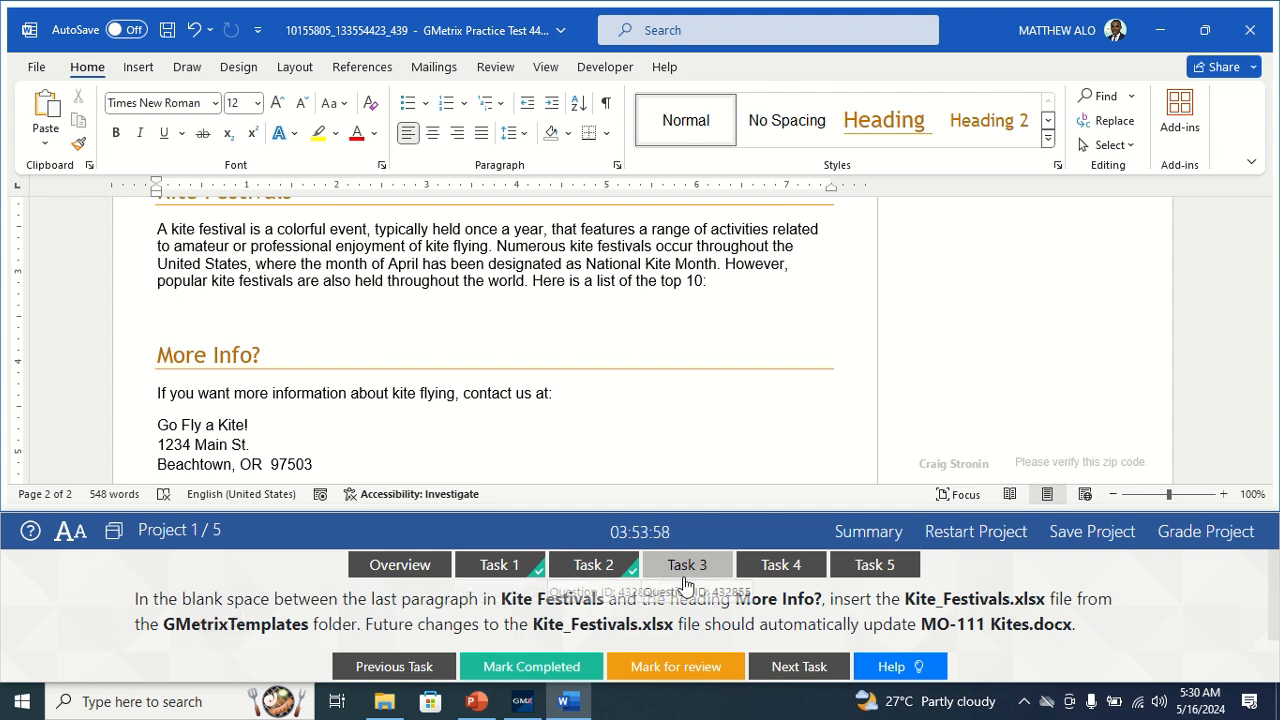
left_click(212, 312)
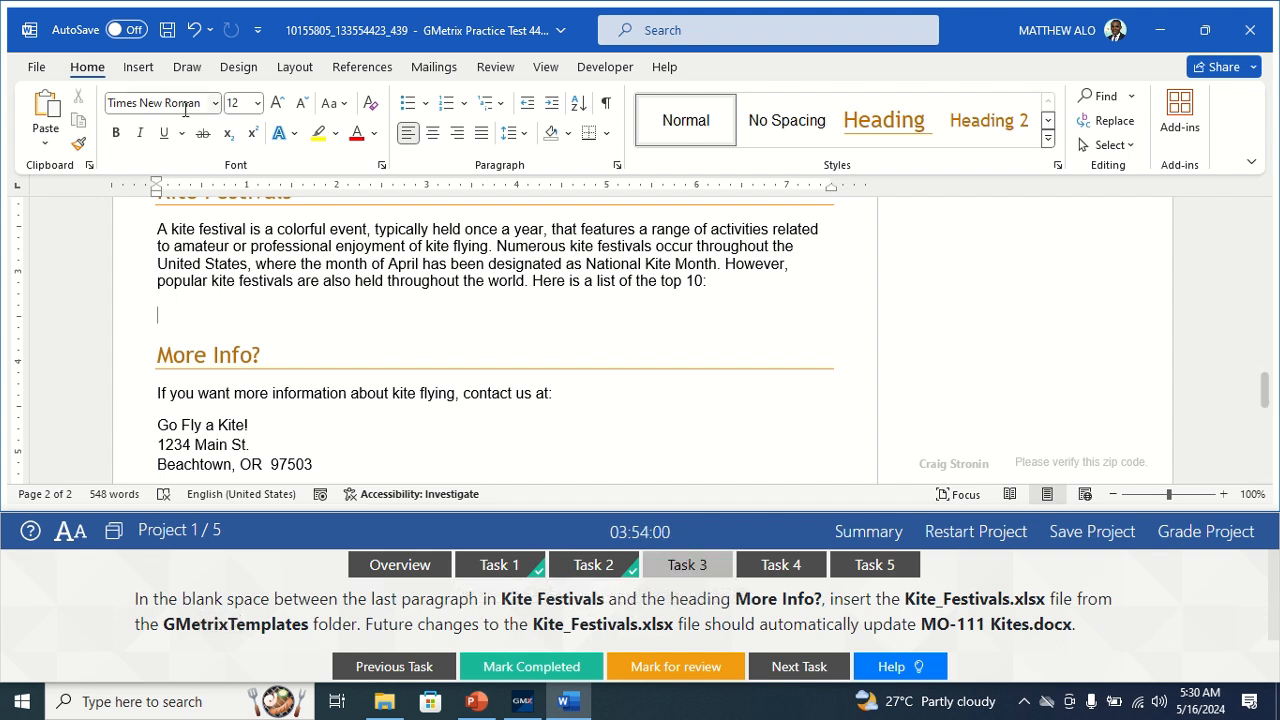
left_click(139, 68)
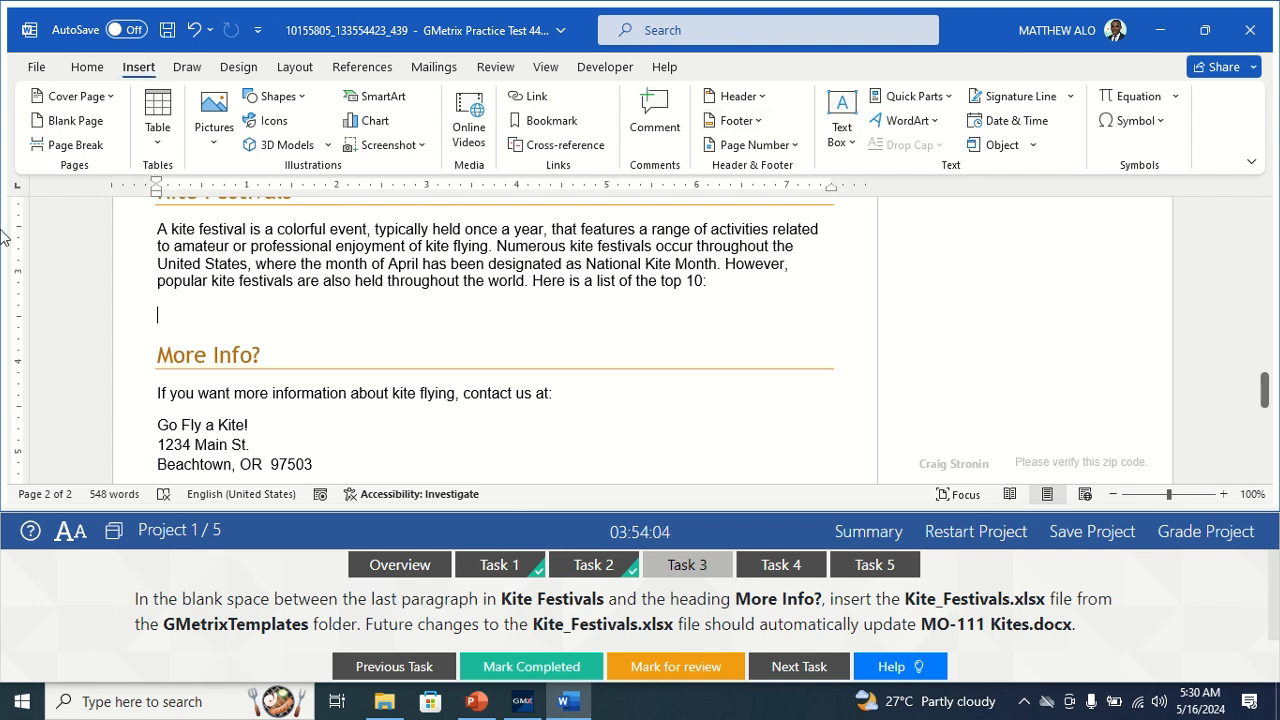
left_click(1035, 147)
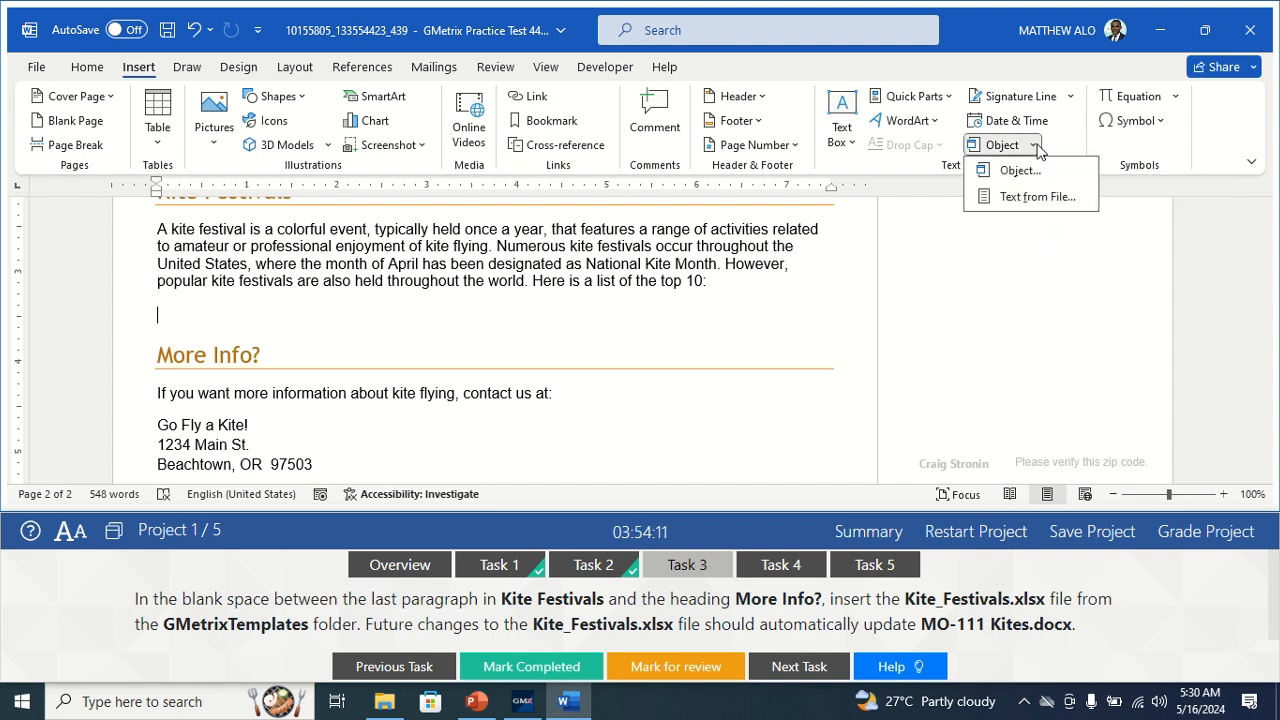
left_click(1019, 171)
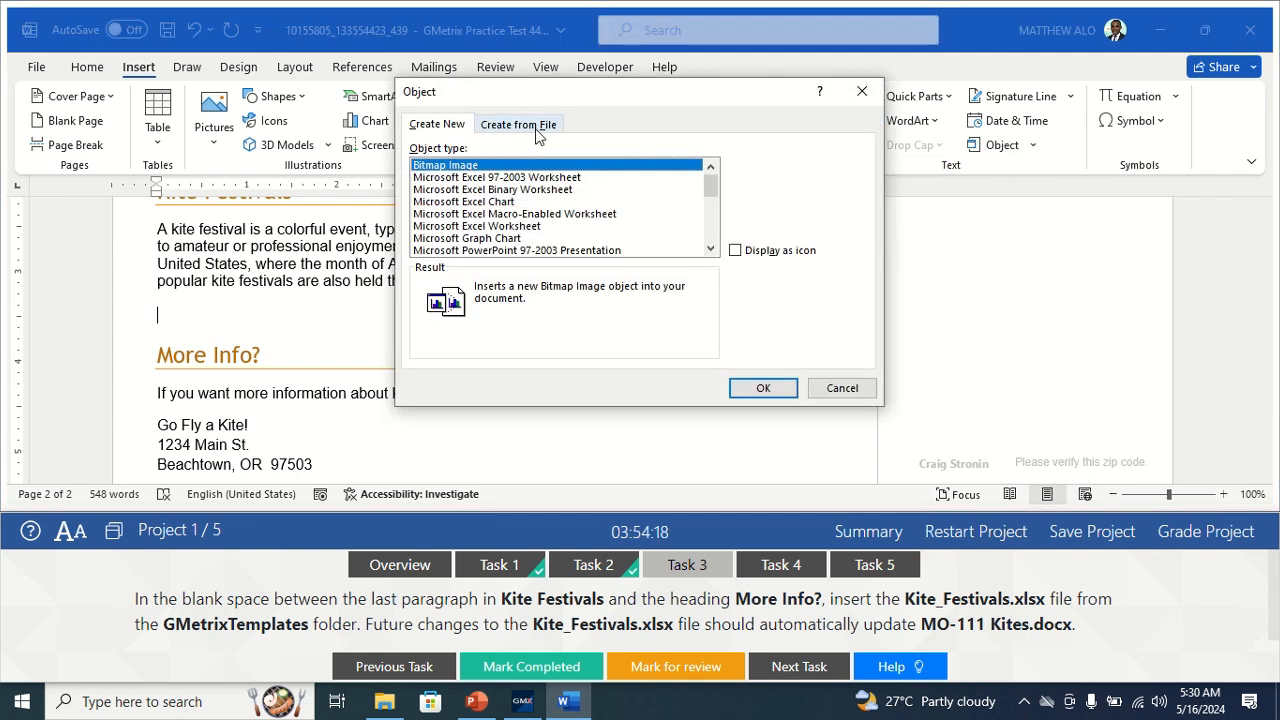
Choose Create from File with Link to file, selecting GMetrixTemplates\Kite_Festivals.xlsx.
left_click(537, 128)
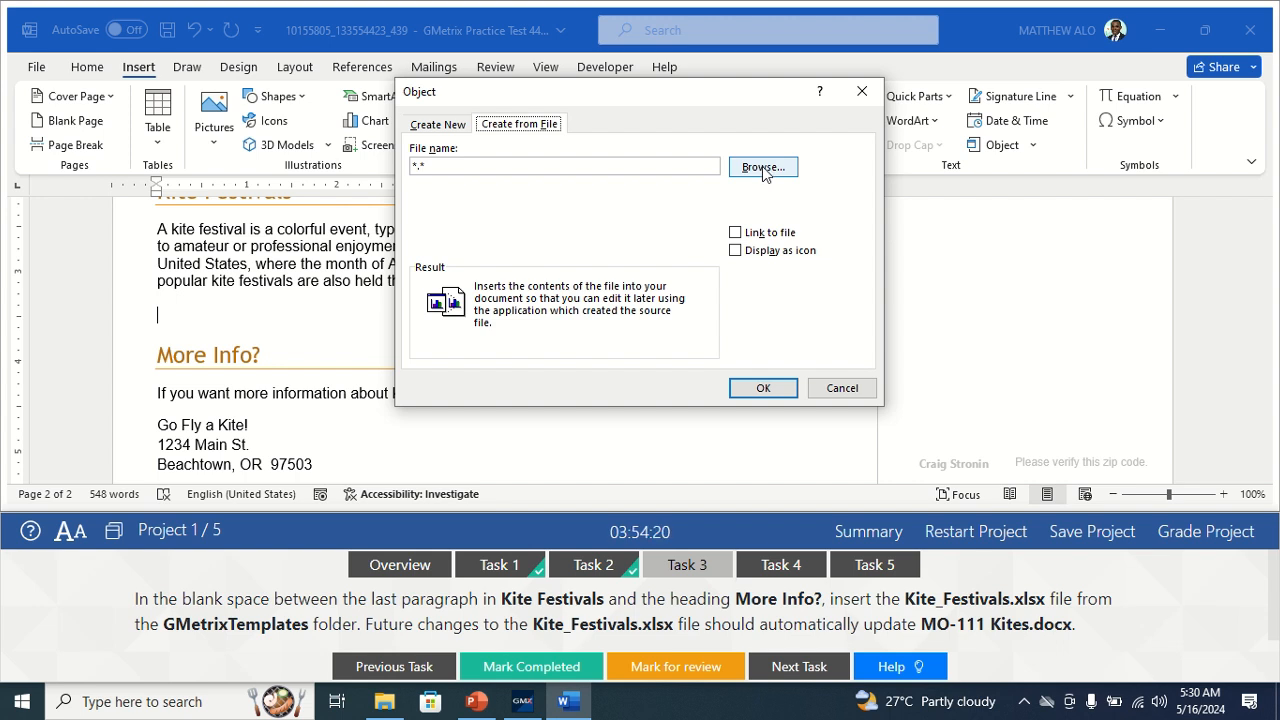
left_click(745, 233)
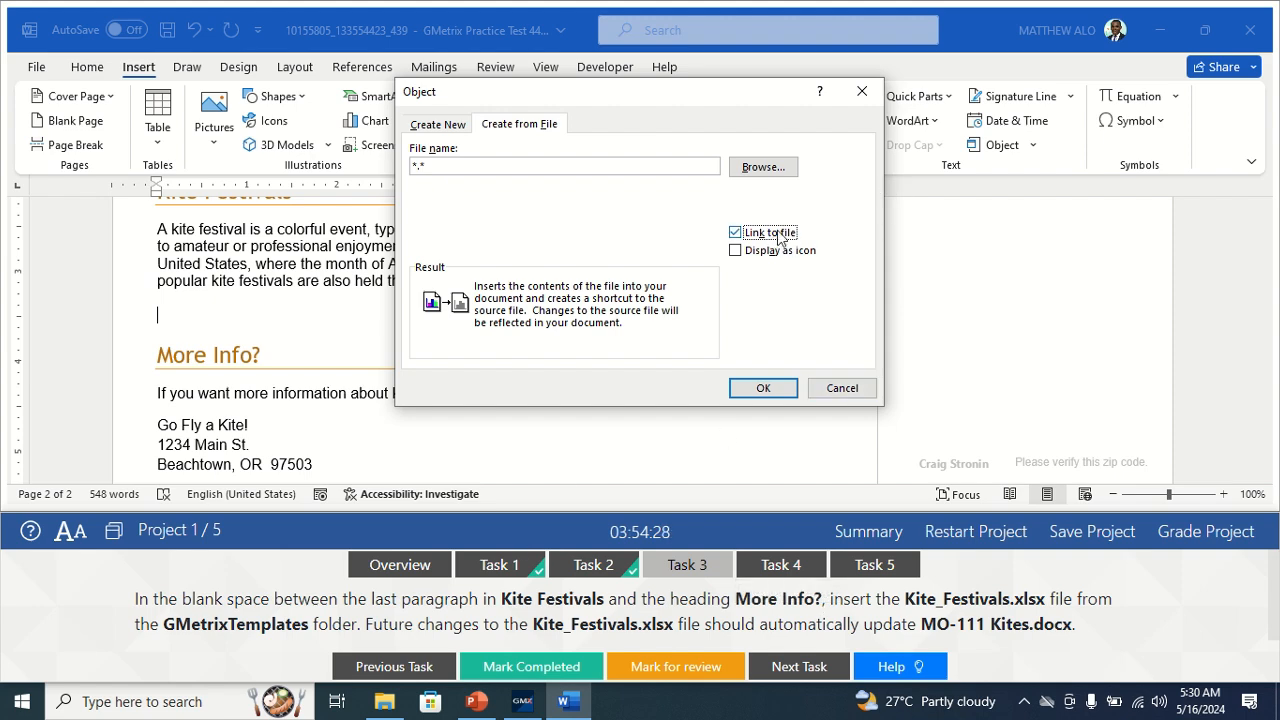
left_click(763, 169)
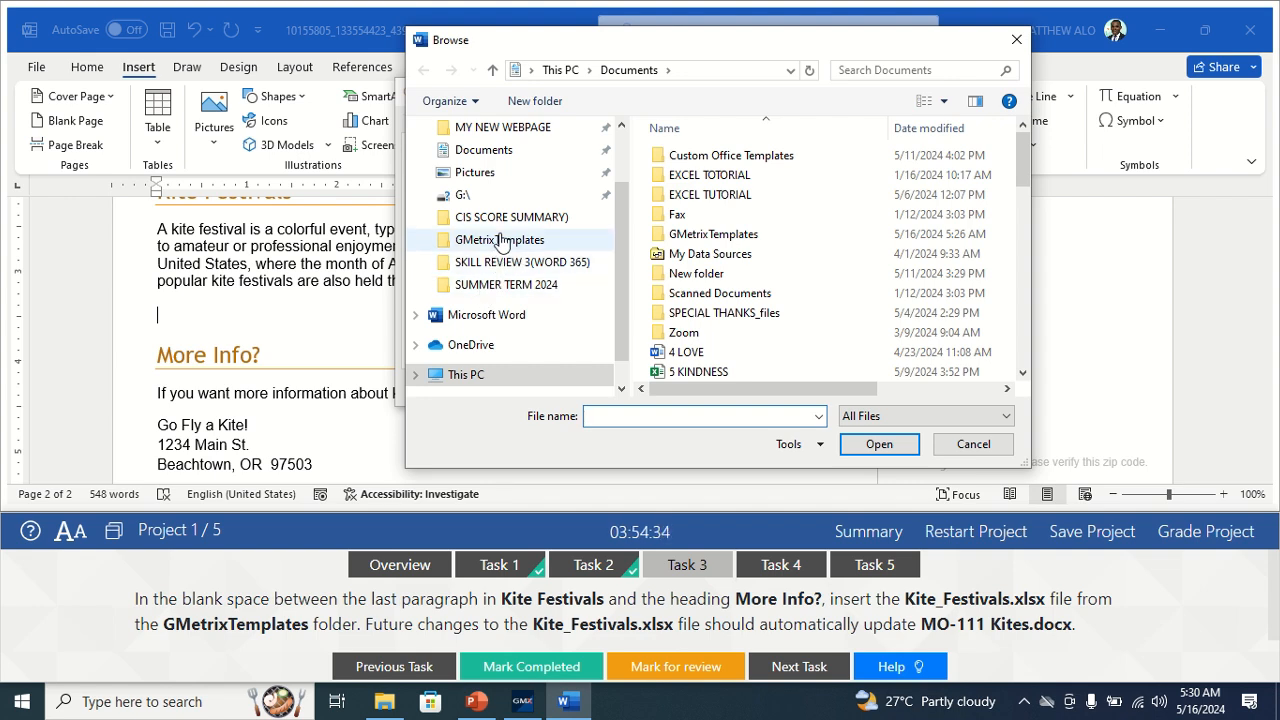
left_click(500, 241)
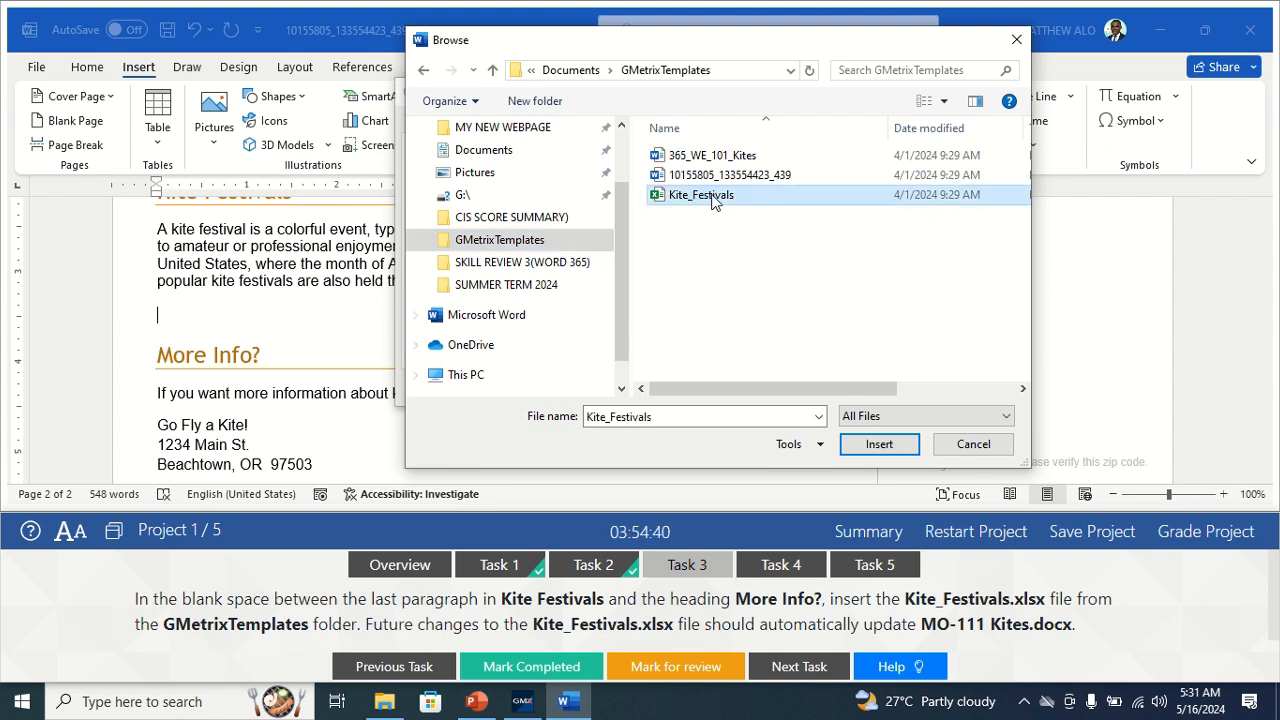
left_click(866, 446)
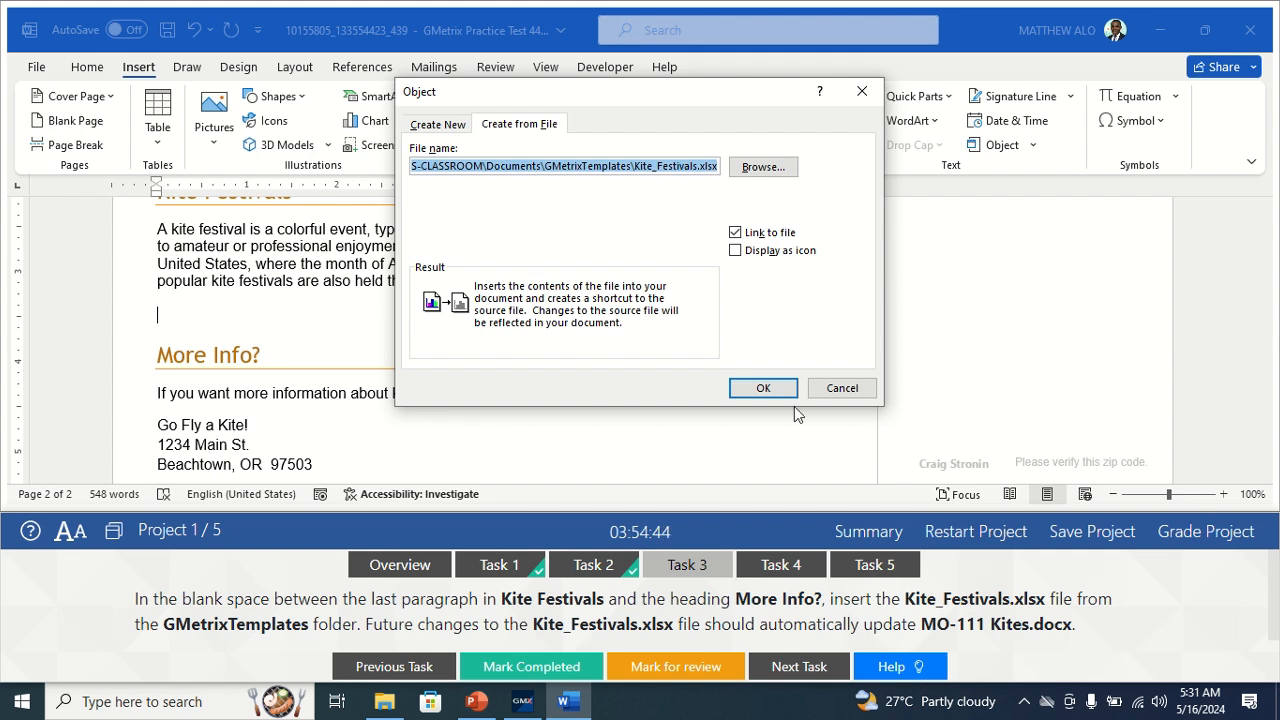
Insert the linked Kite_Festivals.xlsx worksheet into the document.
left_click(763, 389)
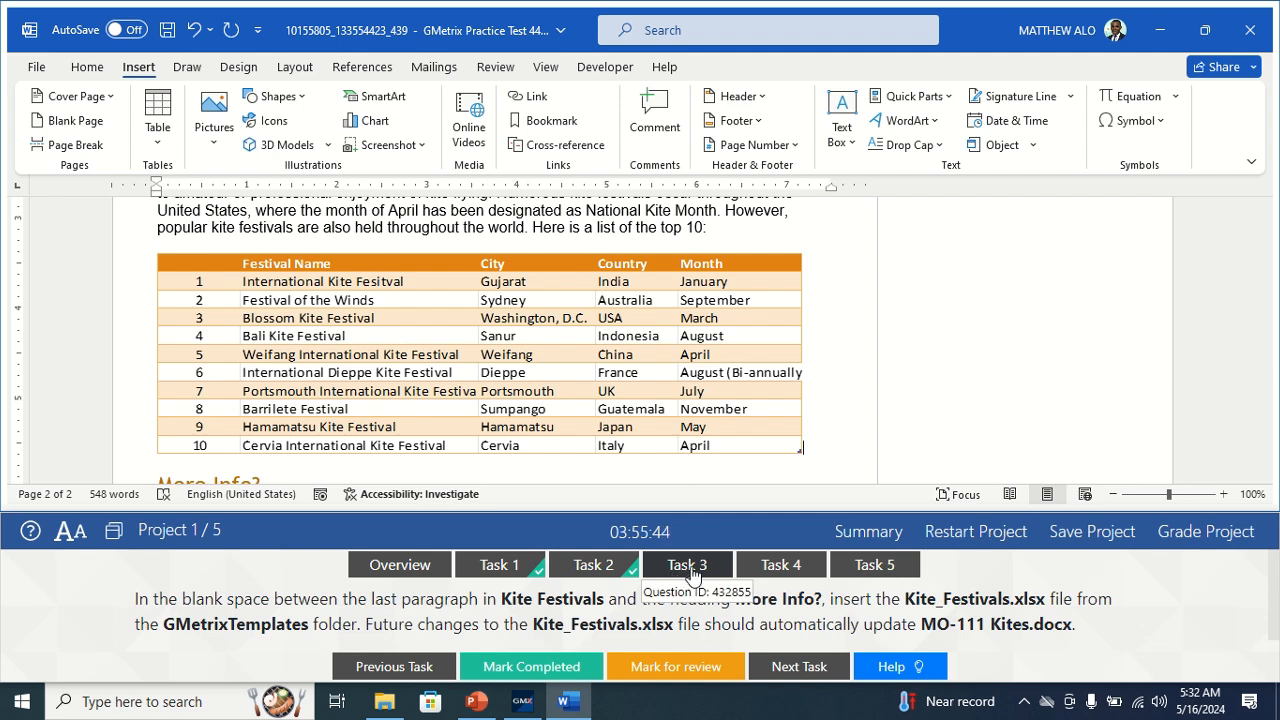
Mark Task 3 completed, switch to Task 4, and open the Restrict Editing pane.
left_click(540, 666)
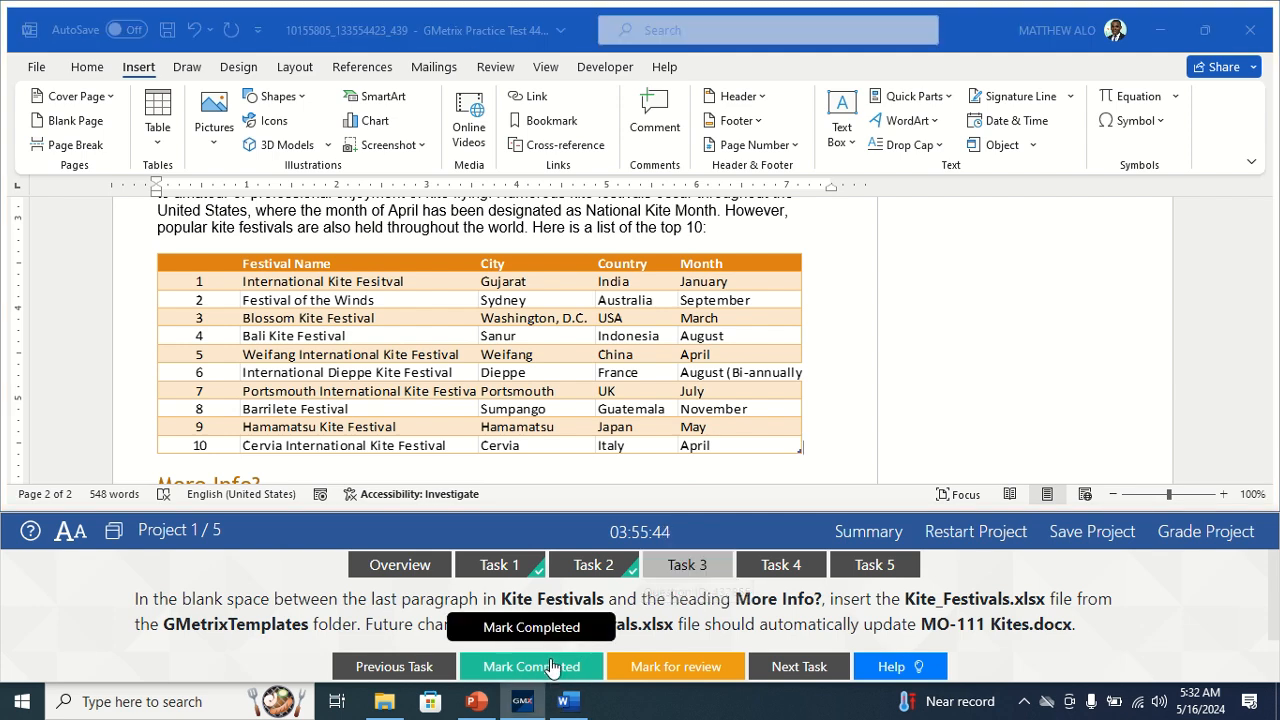
left_click(785, 566)
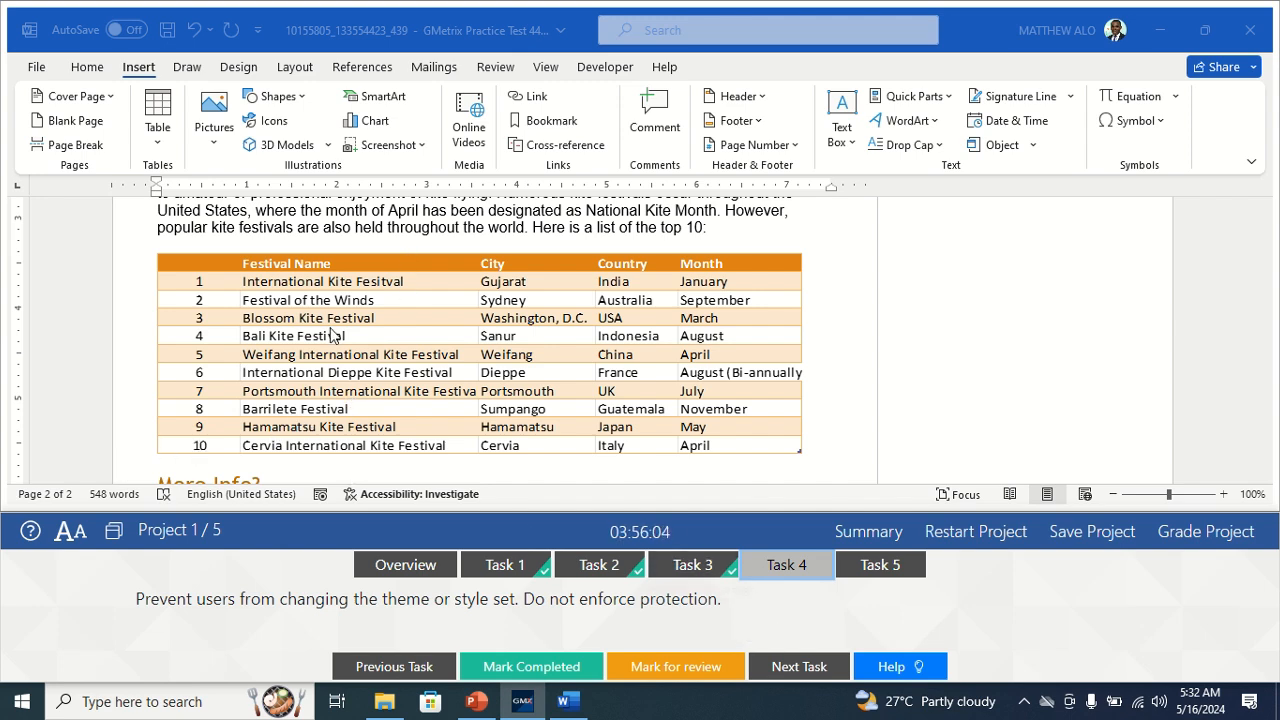
left_click(487, 68)
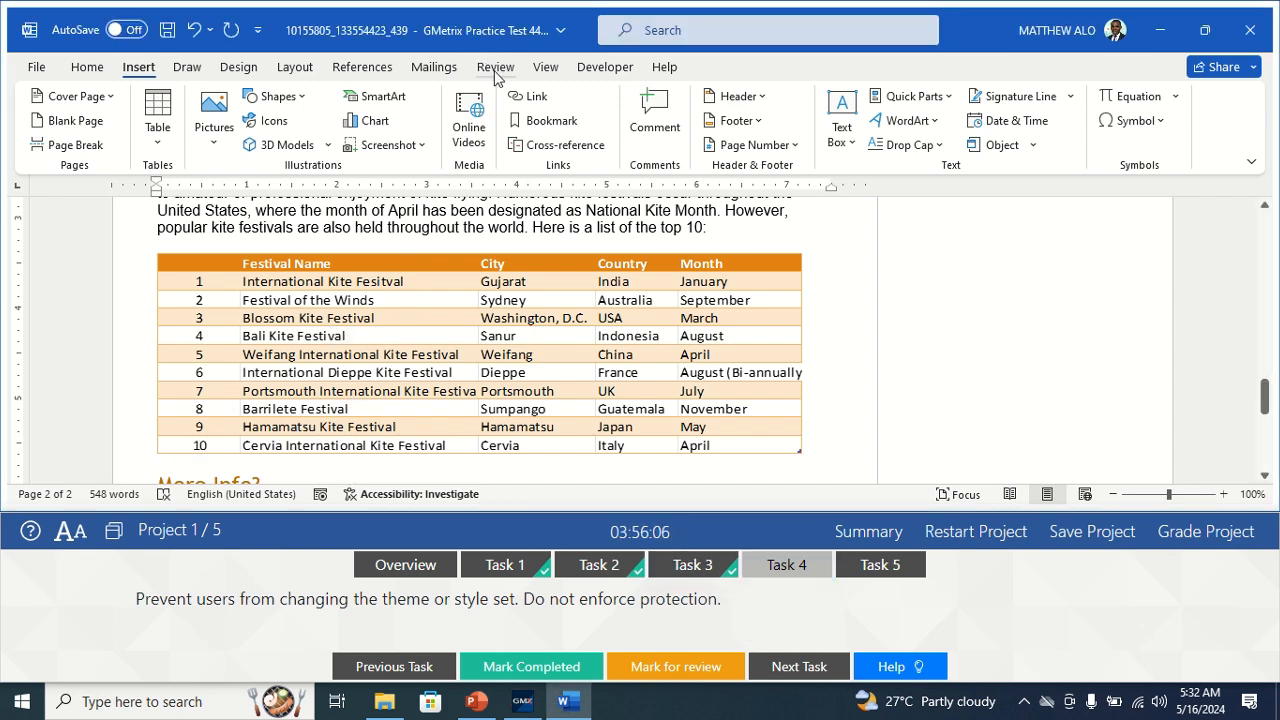
left_click(494, 68)
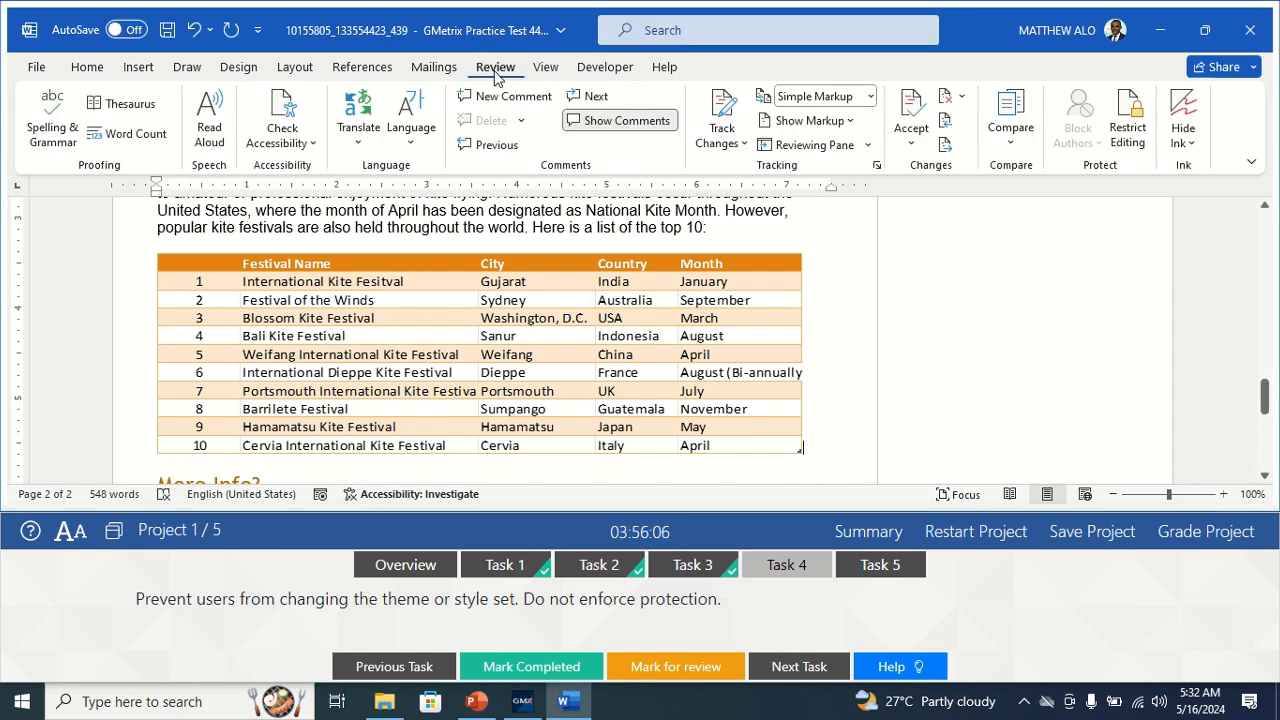
left_click(1131, 124)
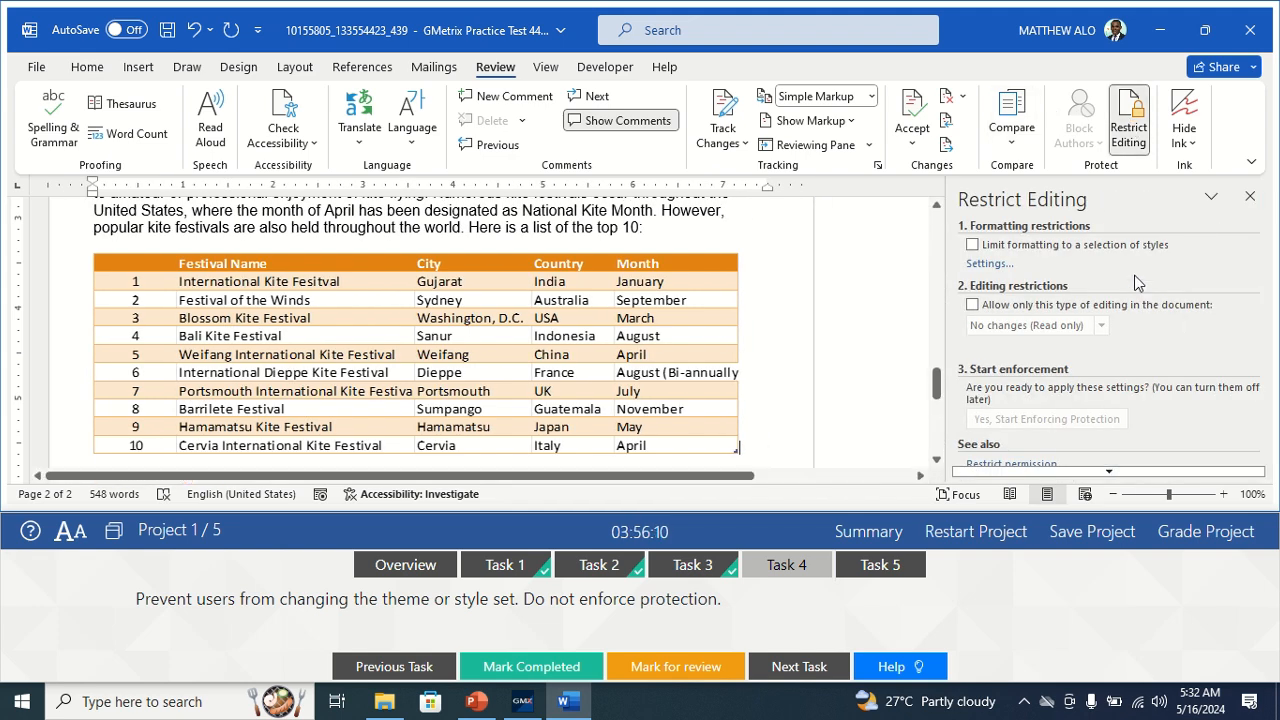
Block theme or scheme switching and Quick Style Set switching, then mark Task 4 completed.
left_click(987, 264)
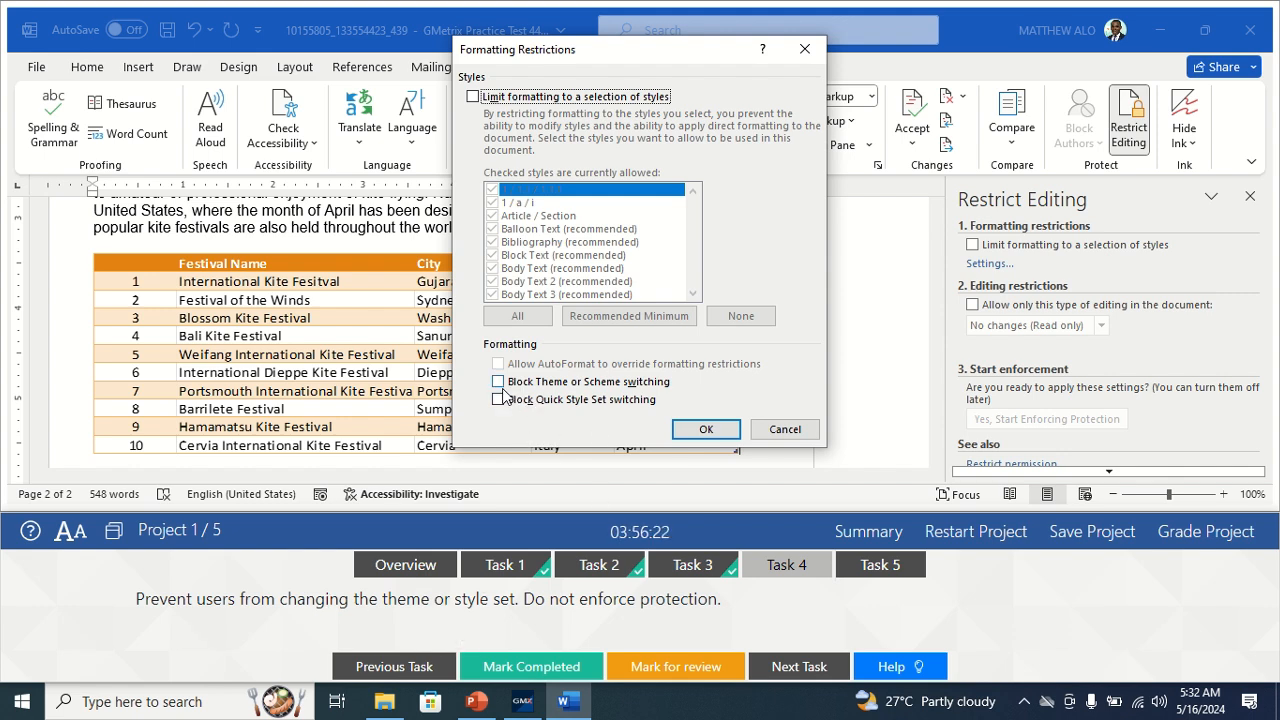
left_click(498, 384)
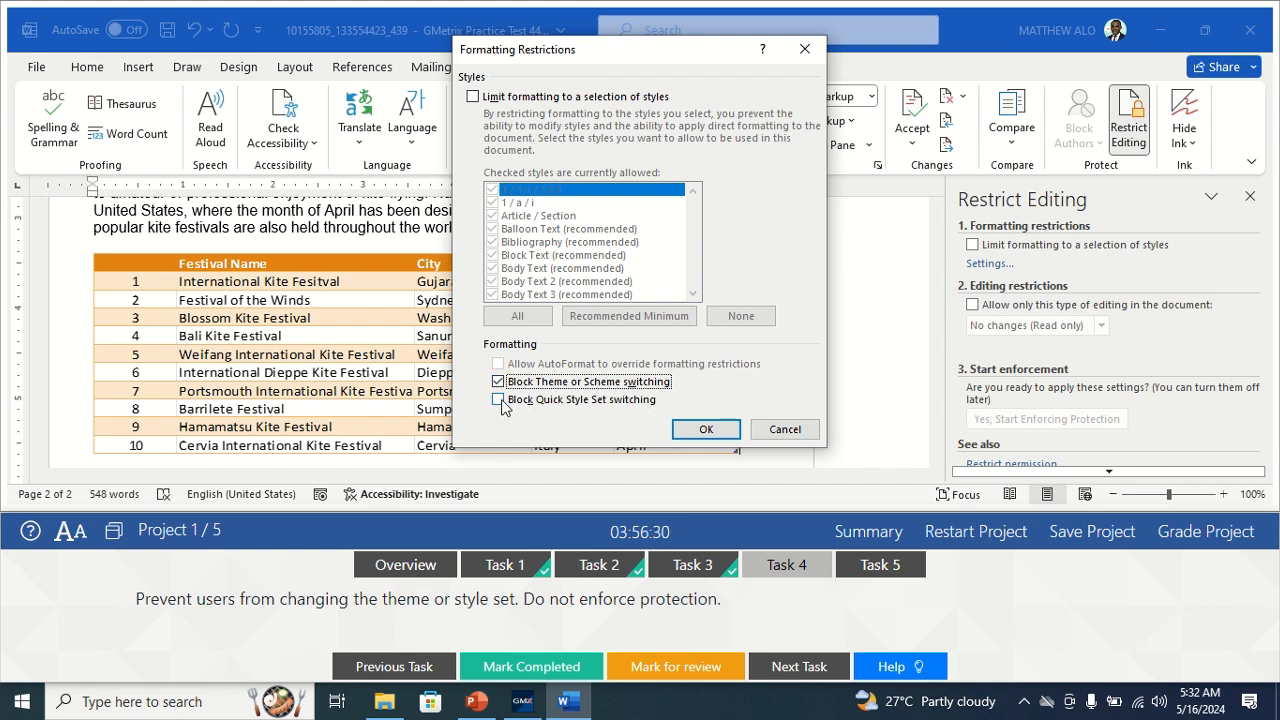
left_click(499, 400)
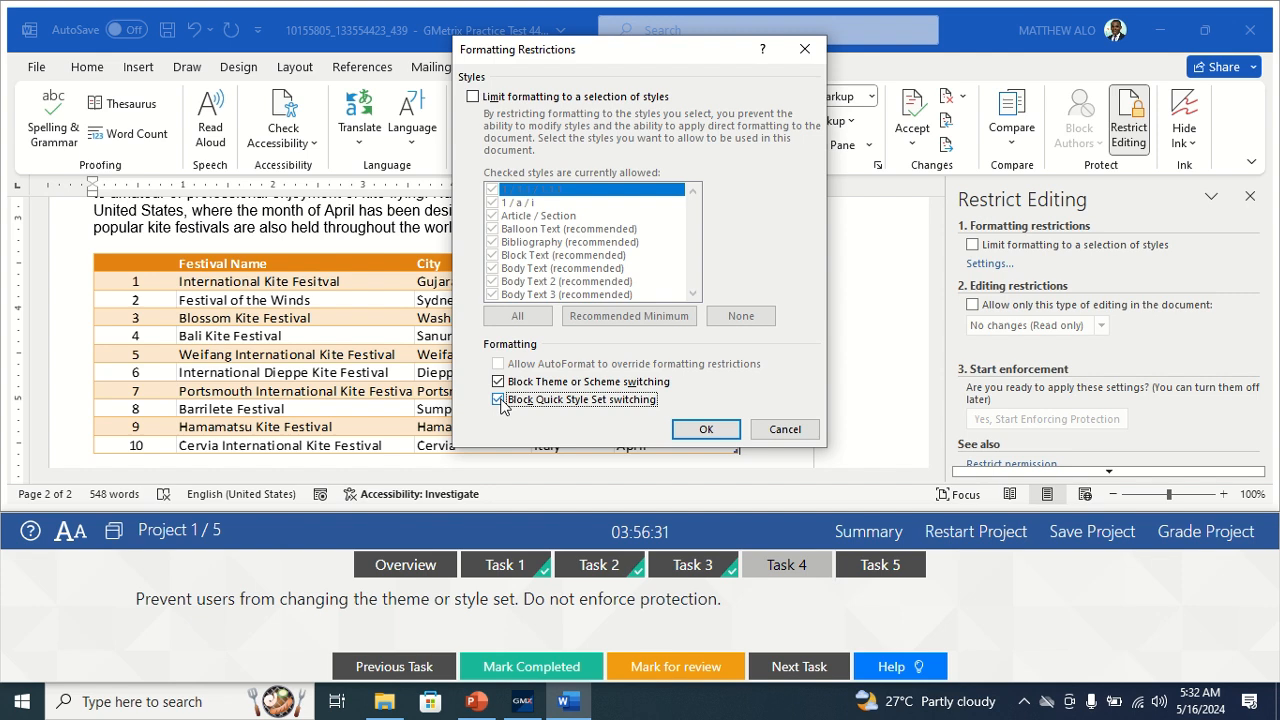
left_click(707, 430)
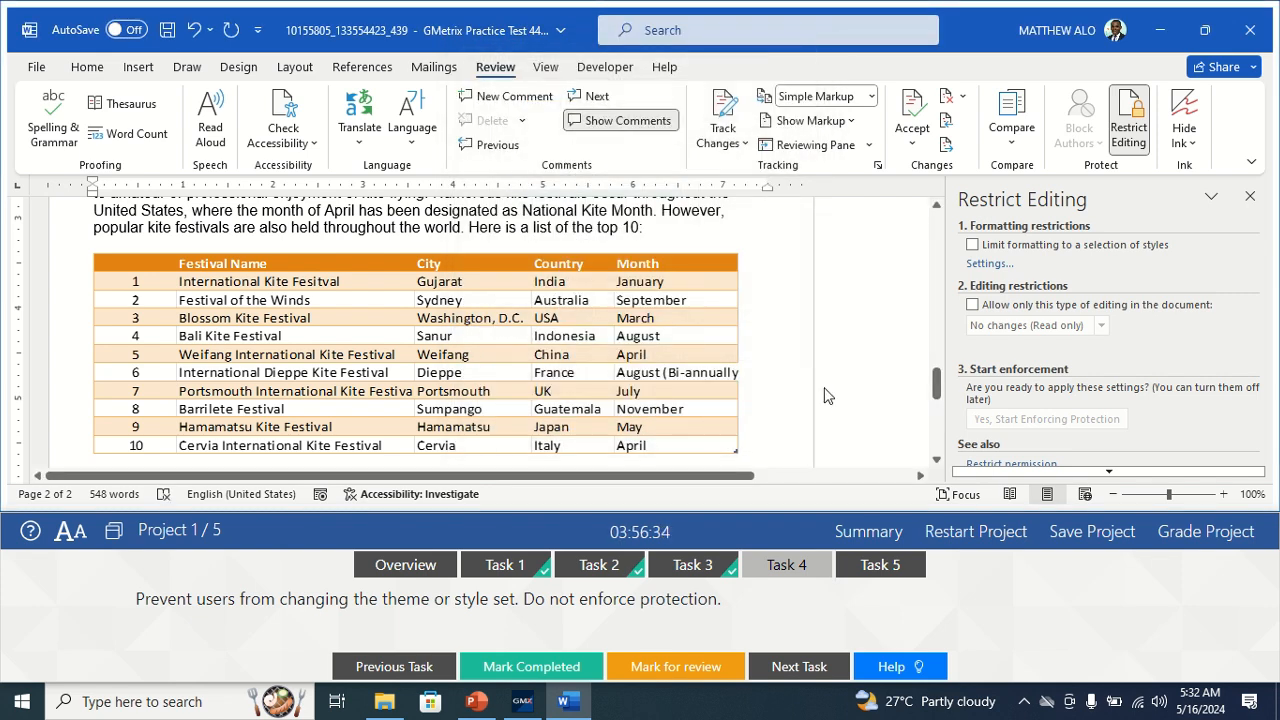
left_click(526, 676)
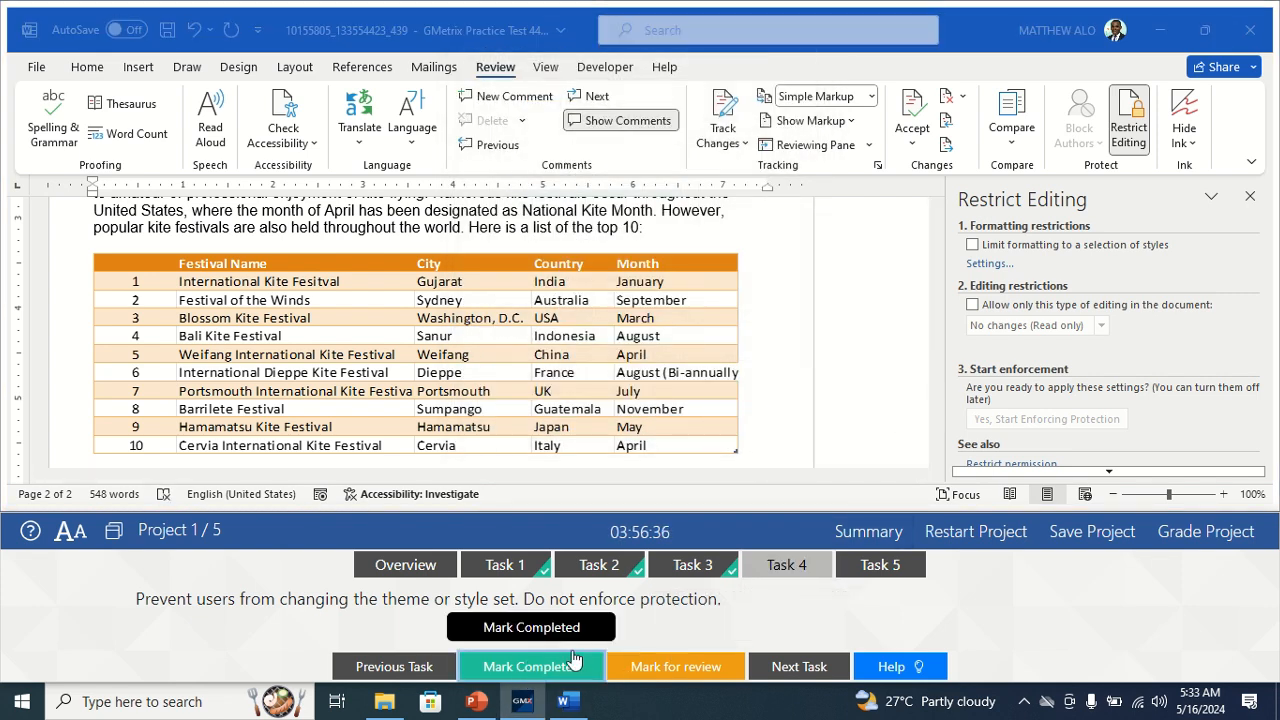
Switch to Task 5, close the Restrict Editing pane, and choose Encrypt with Password.
left_click(885, 566)
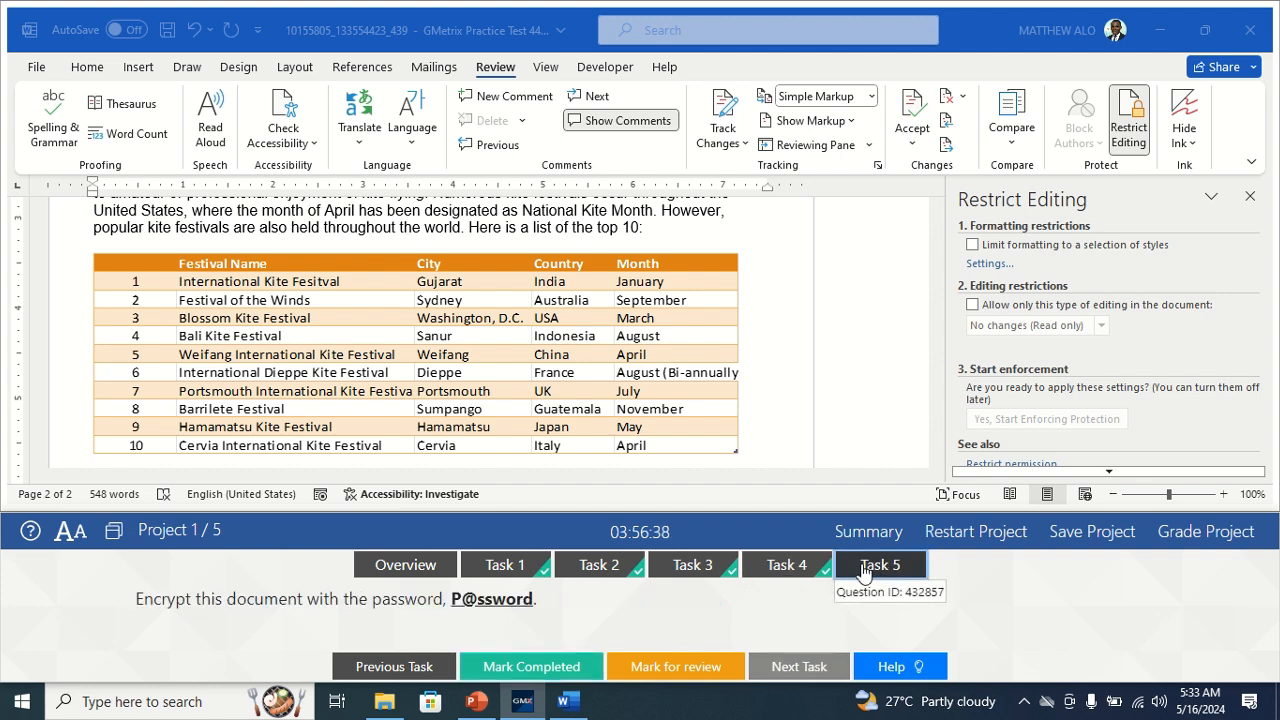
left_click(1250, 197)
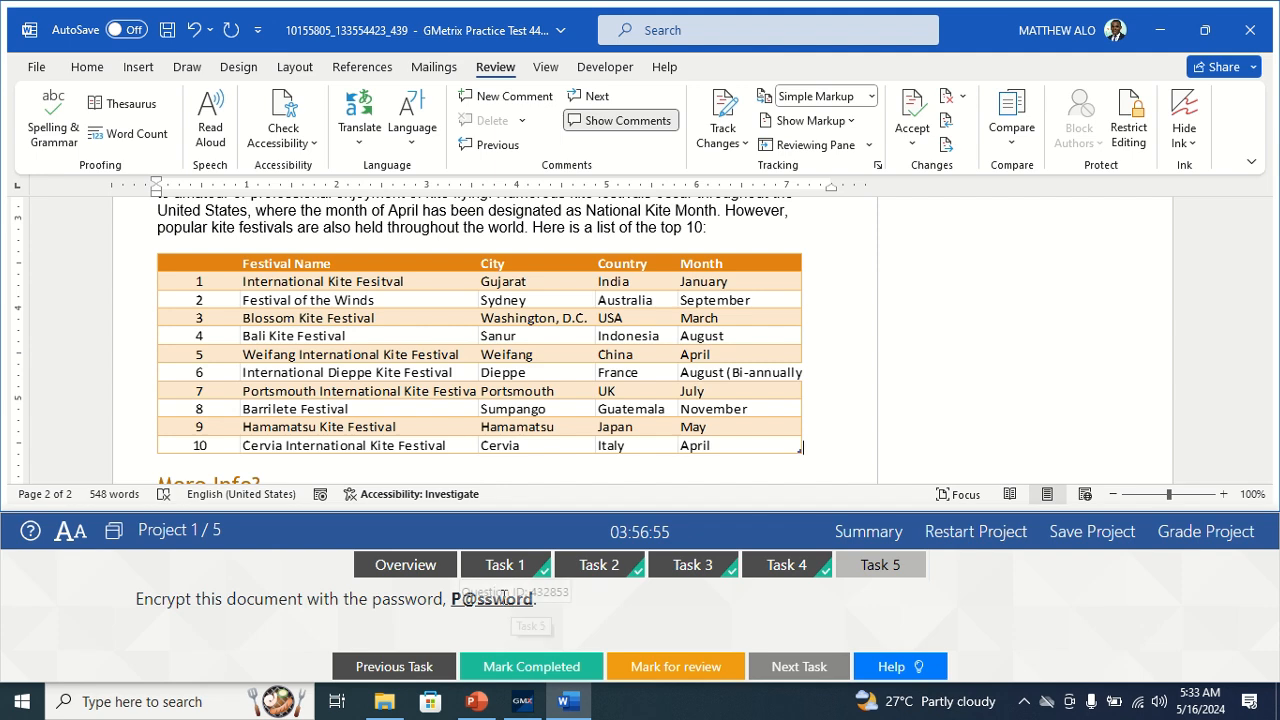
left_click(45, 67)
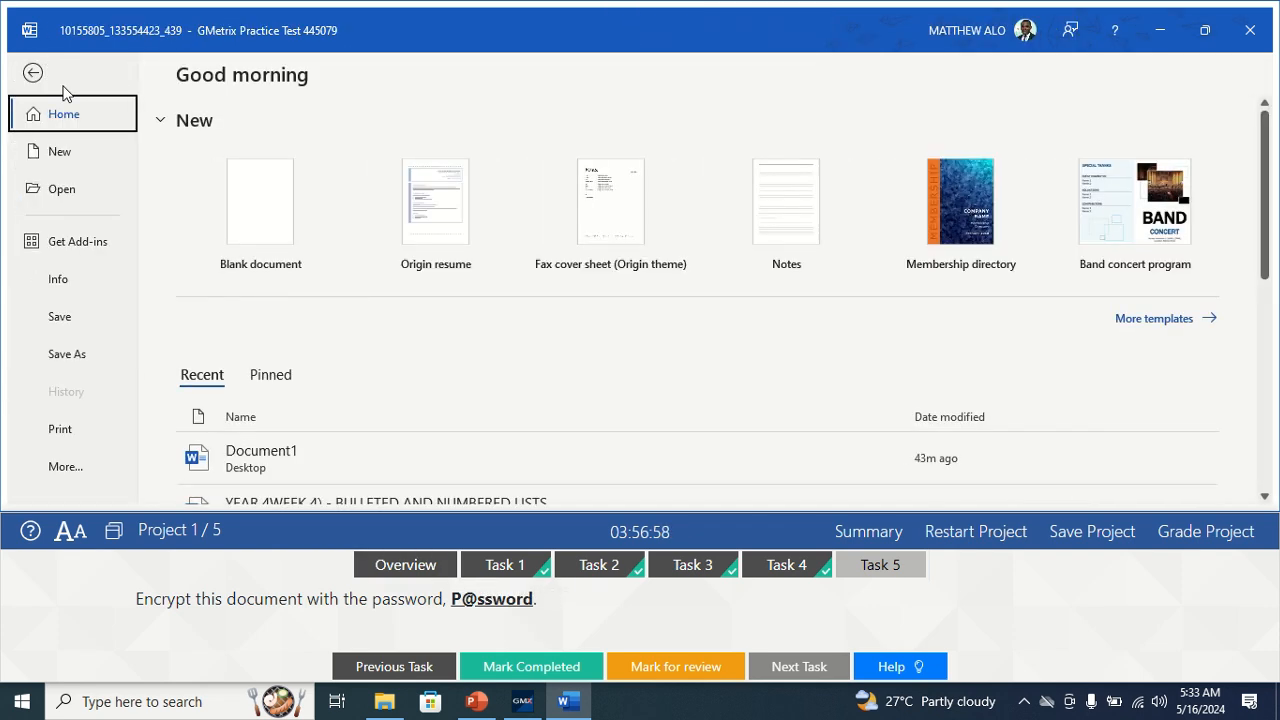
left_click(53, 283)
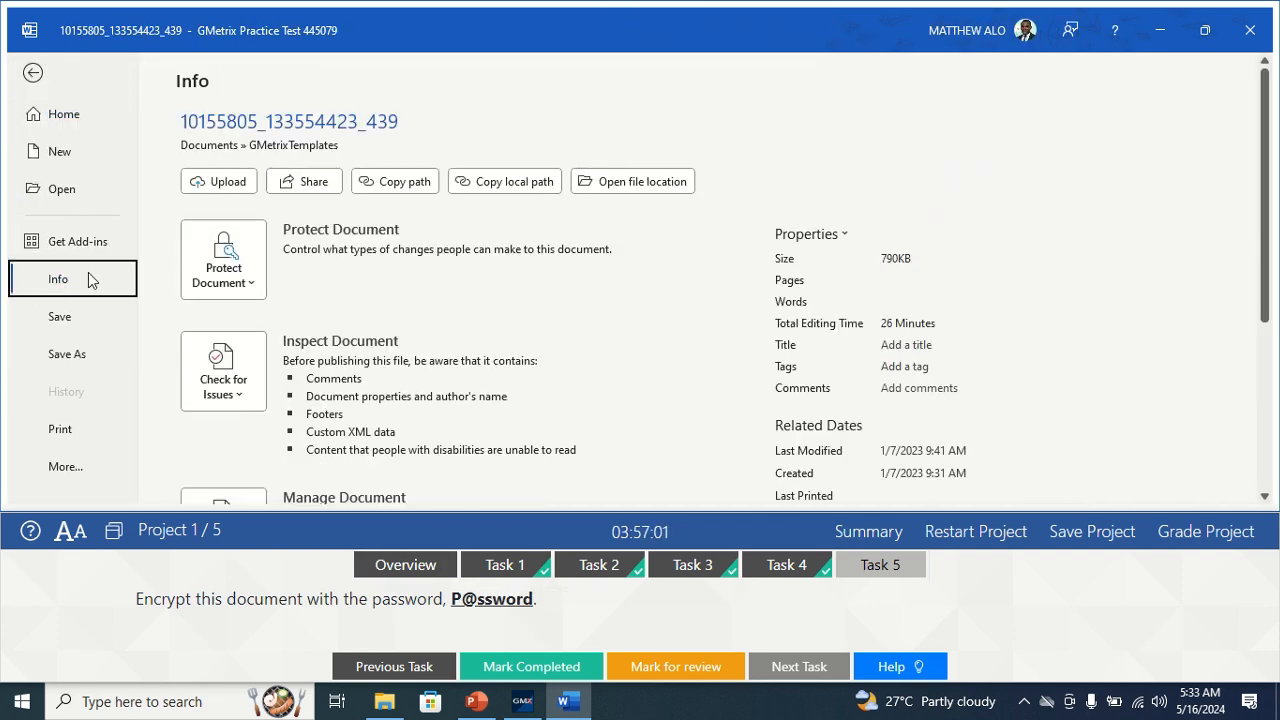
left_click(248, 284)
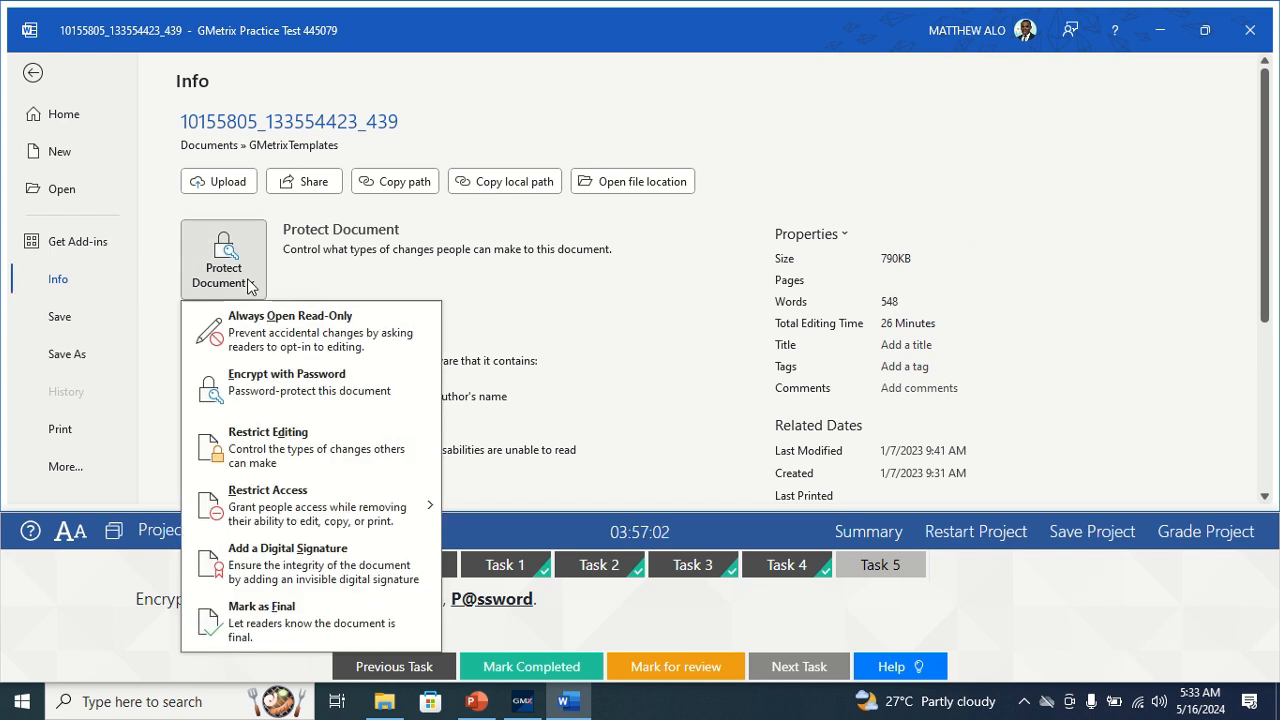
left_click(288, 383)
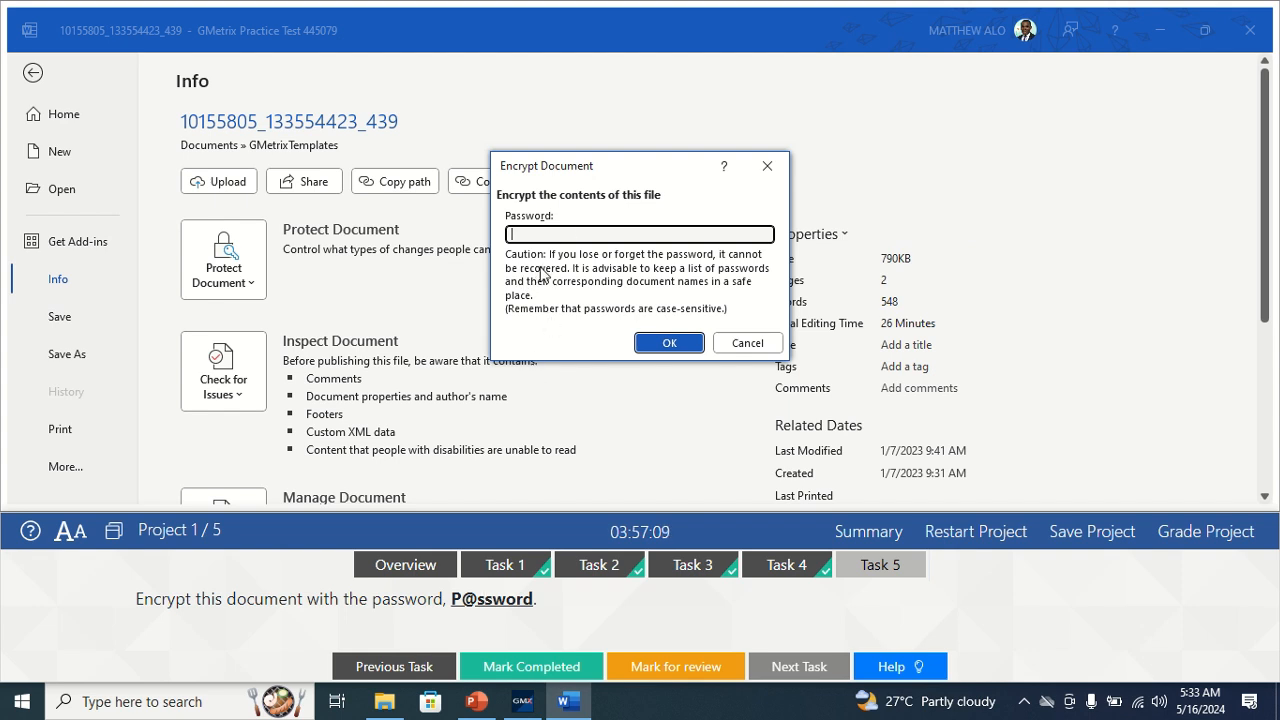
Enter and confirm the document password, then mark Task 5 completed.
type("P")
type("@ssor")
left_click(688, 343)
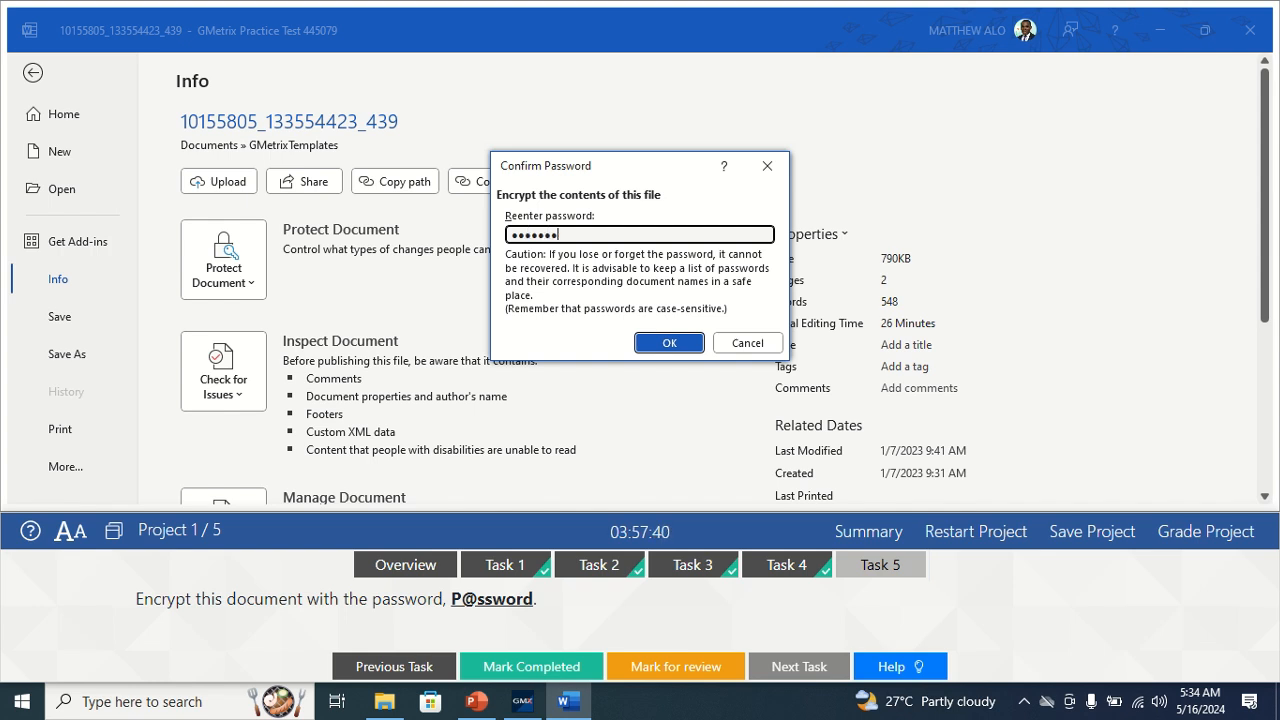
left_click(679, 343)
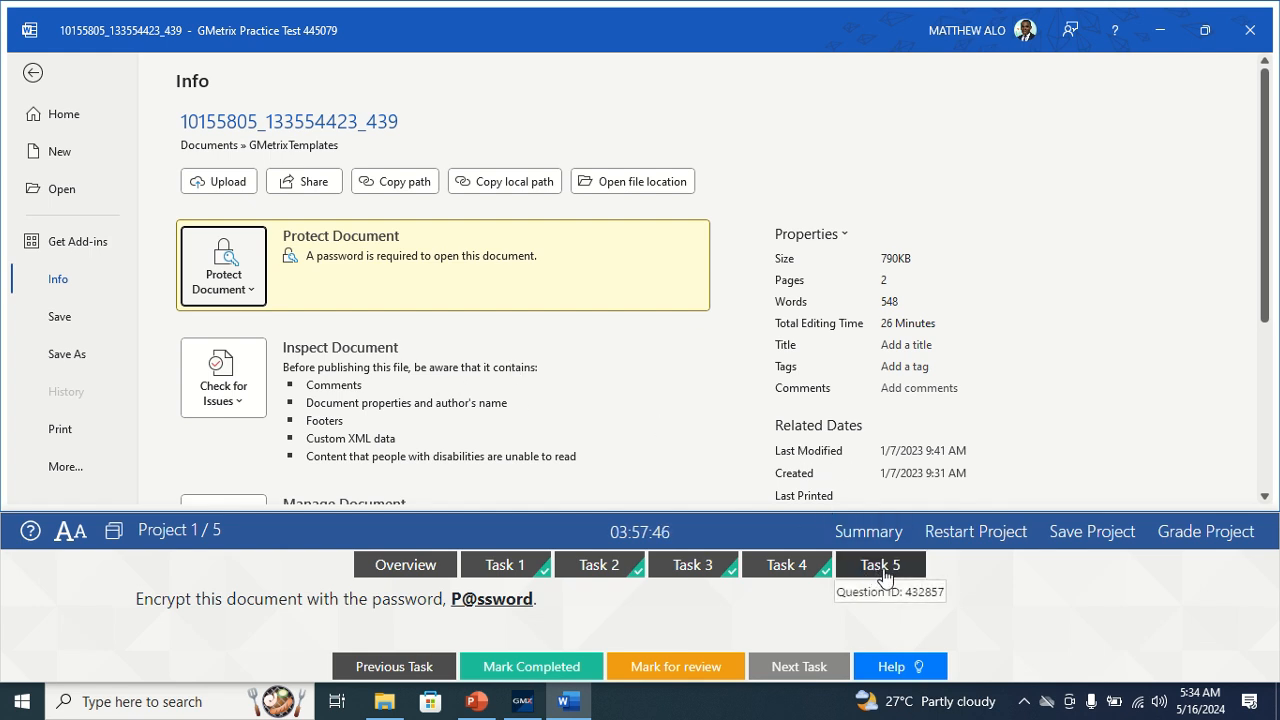
left_click(553, 668)
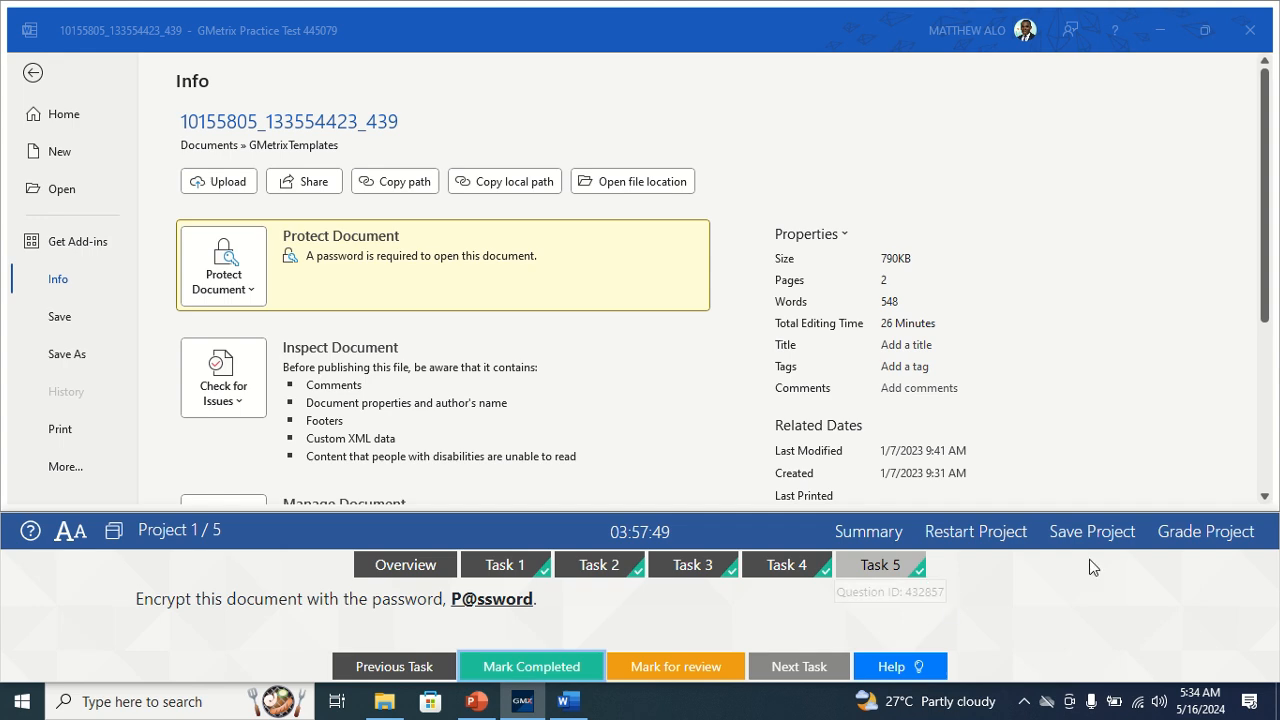
Grade the first project and select Task 1 of Project 2, the Cocoa Café document.
left_click(1233, 534)
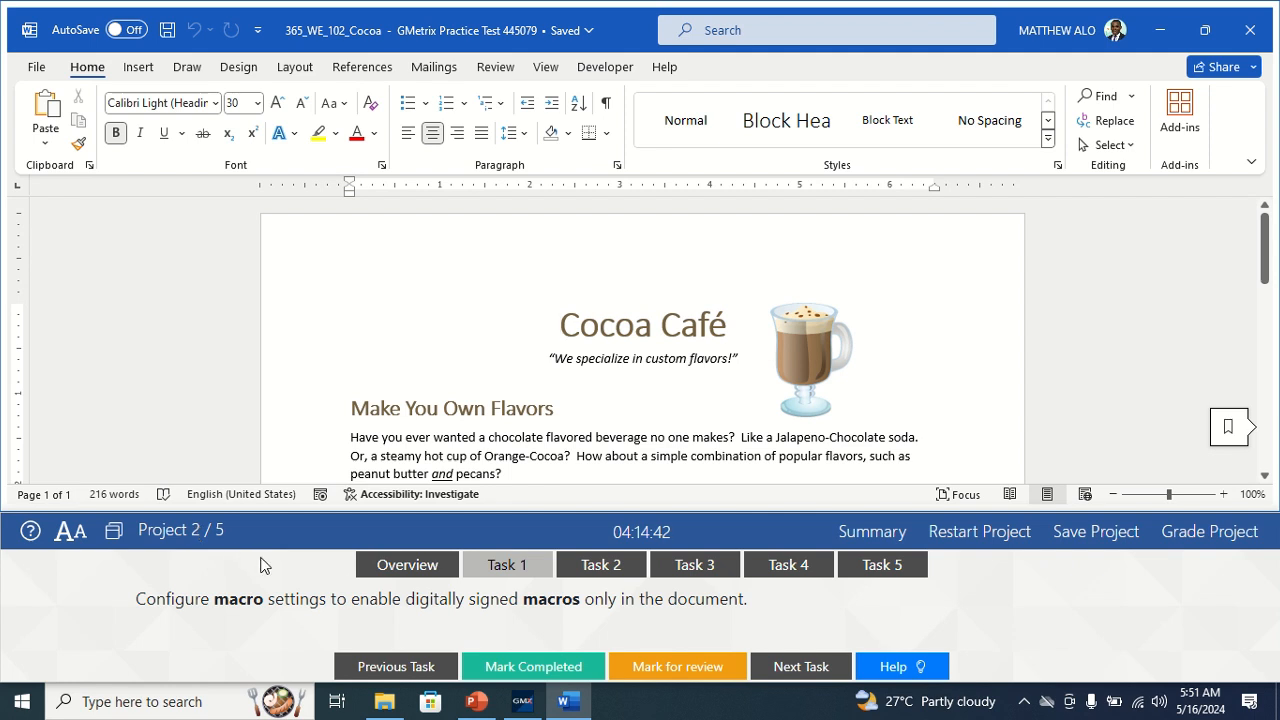
left_click(495, 571)
In Trust Center, set macros to disable all except digitally signed macros.
left_click(43, 72)
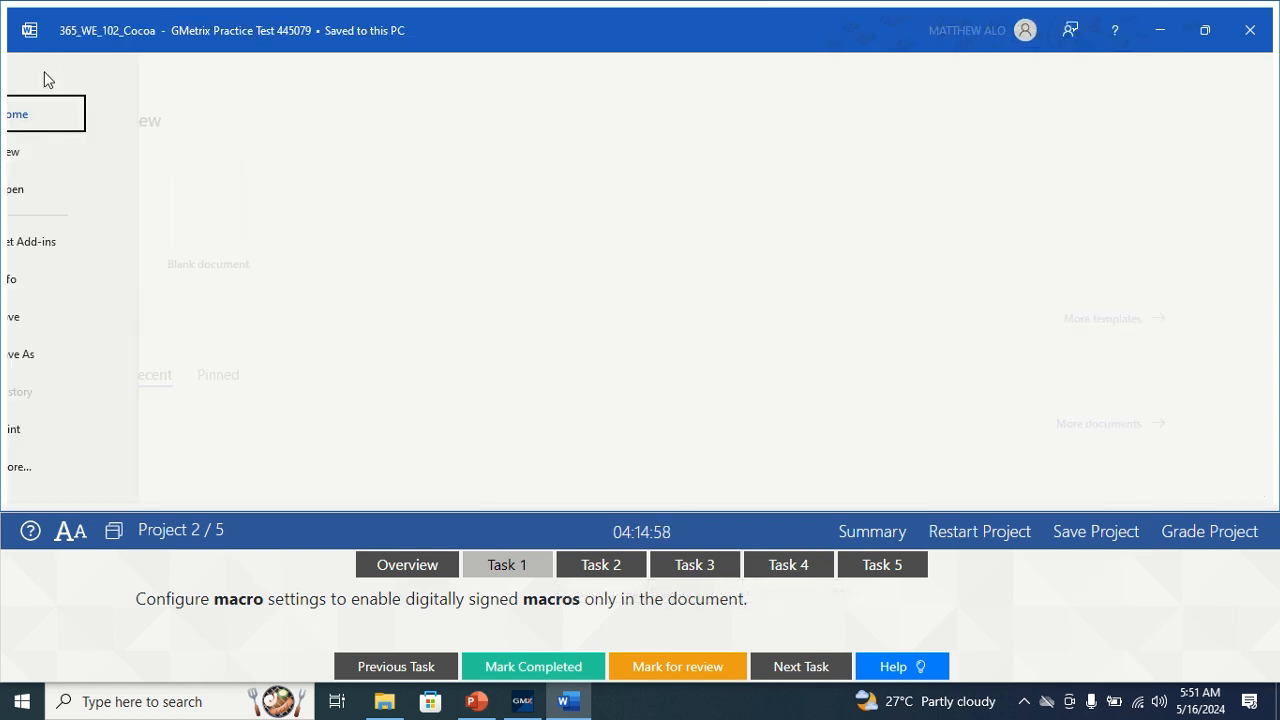
left_click(68, 468)
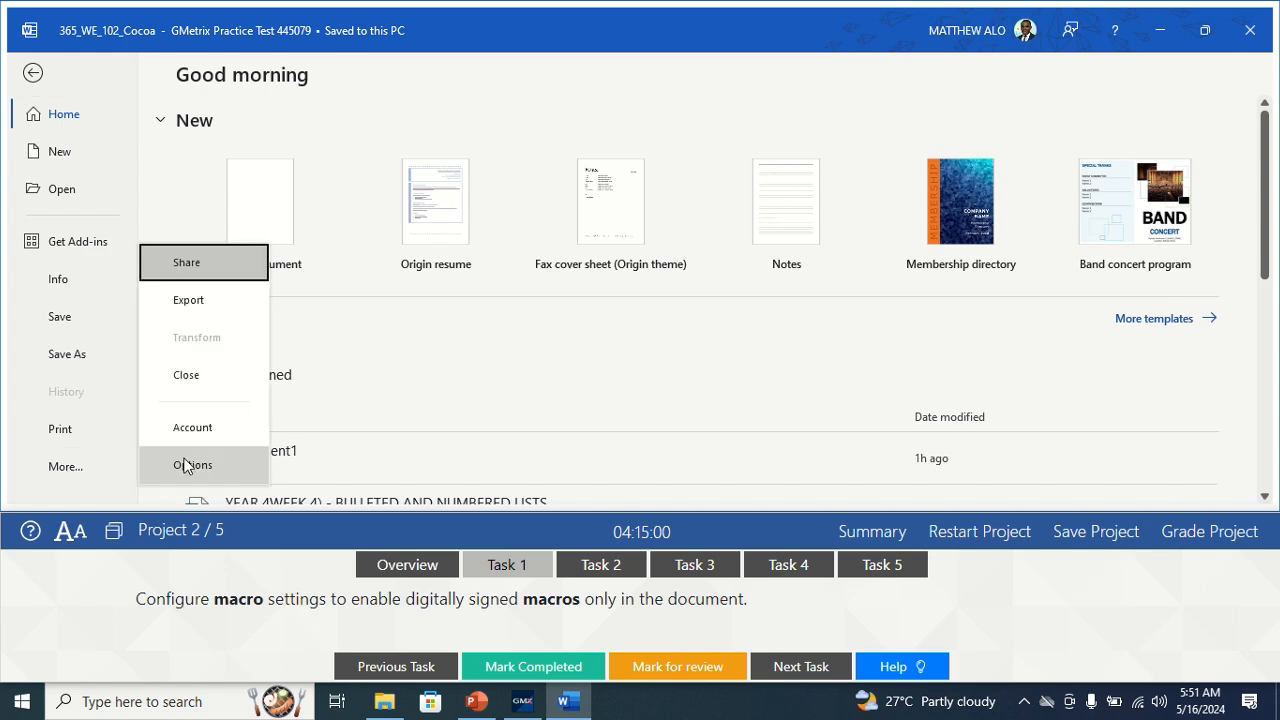
left_click(188, 466)
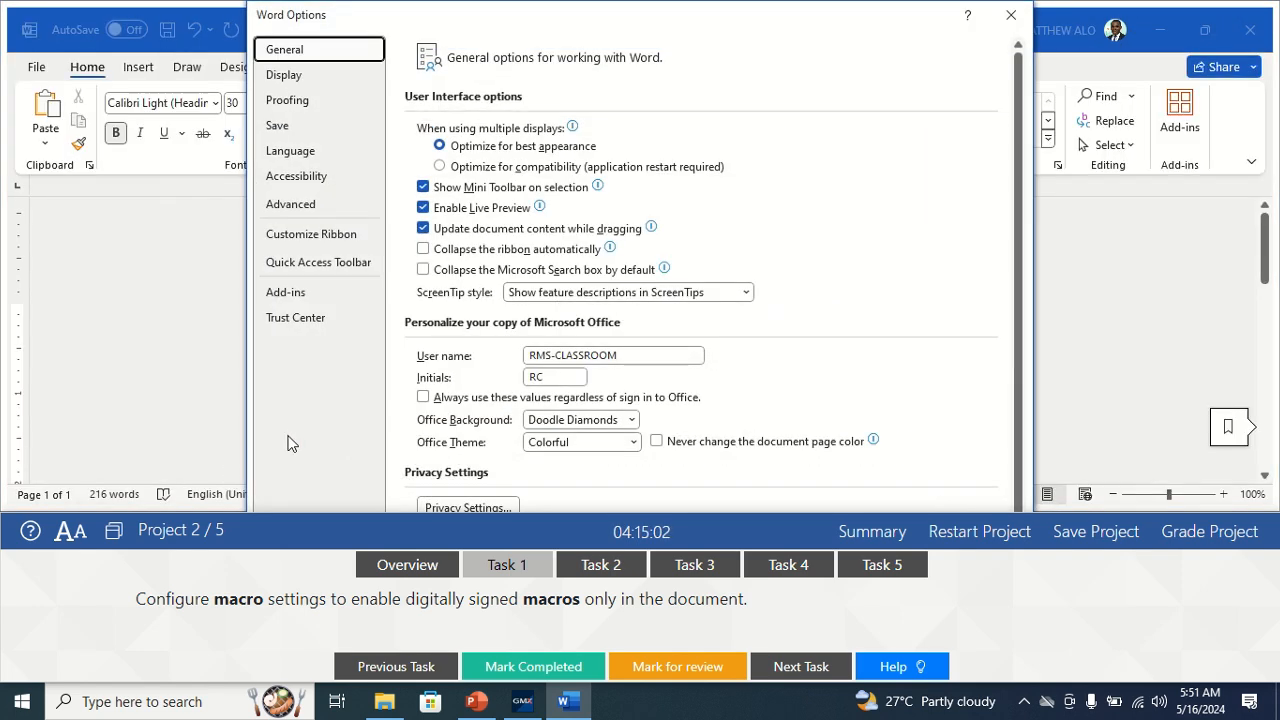
left_click(309, 320)
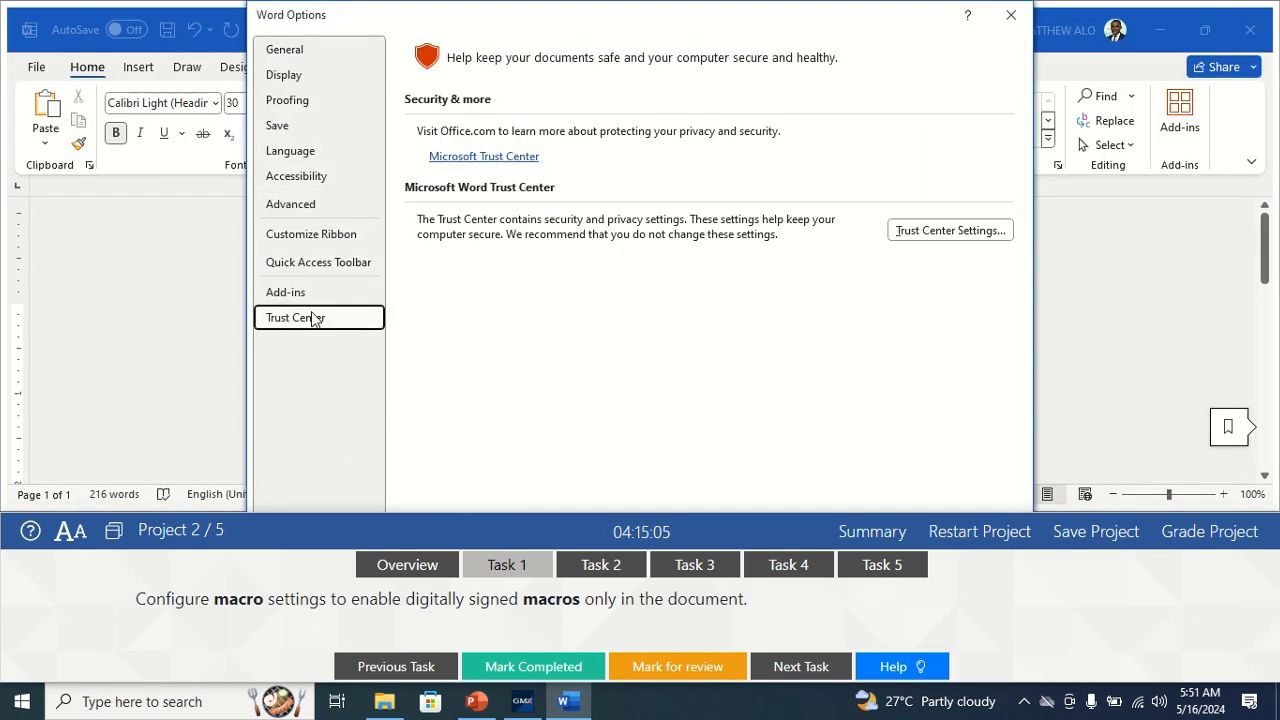
left_click(940, 232)
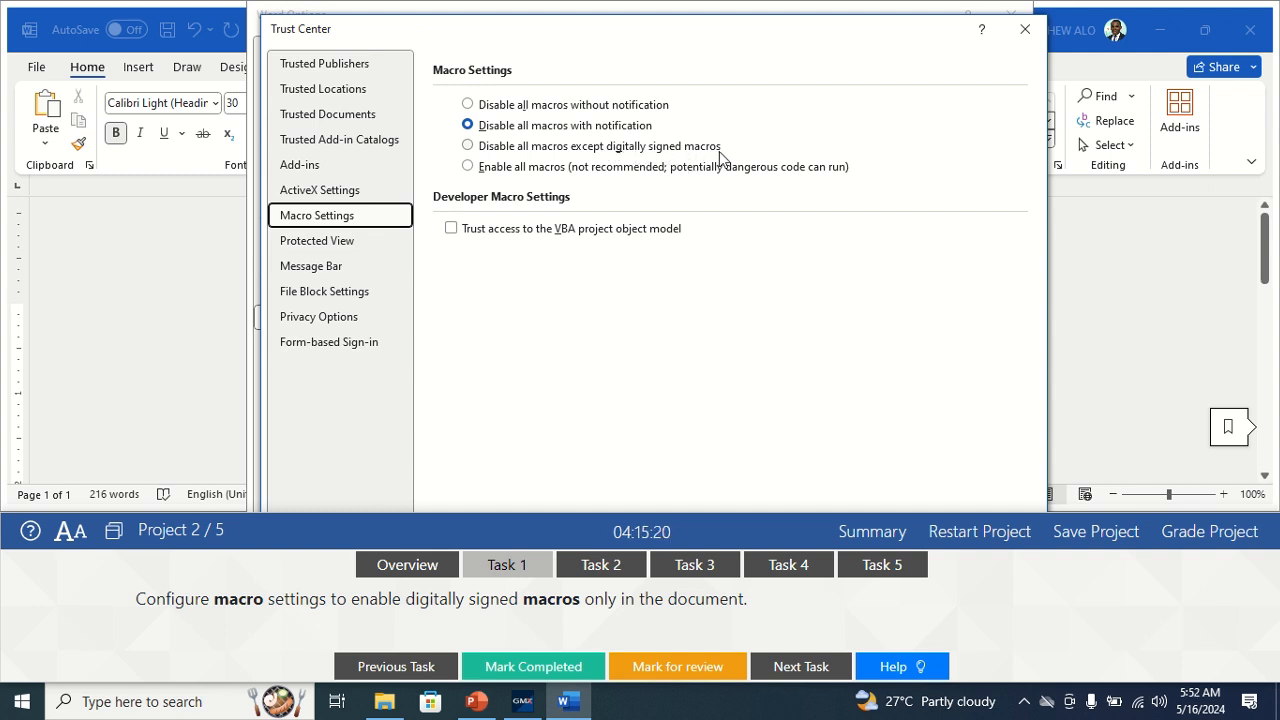
left_click(468, 147)
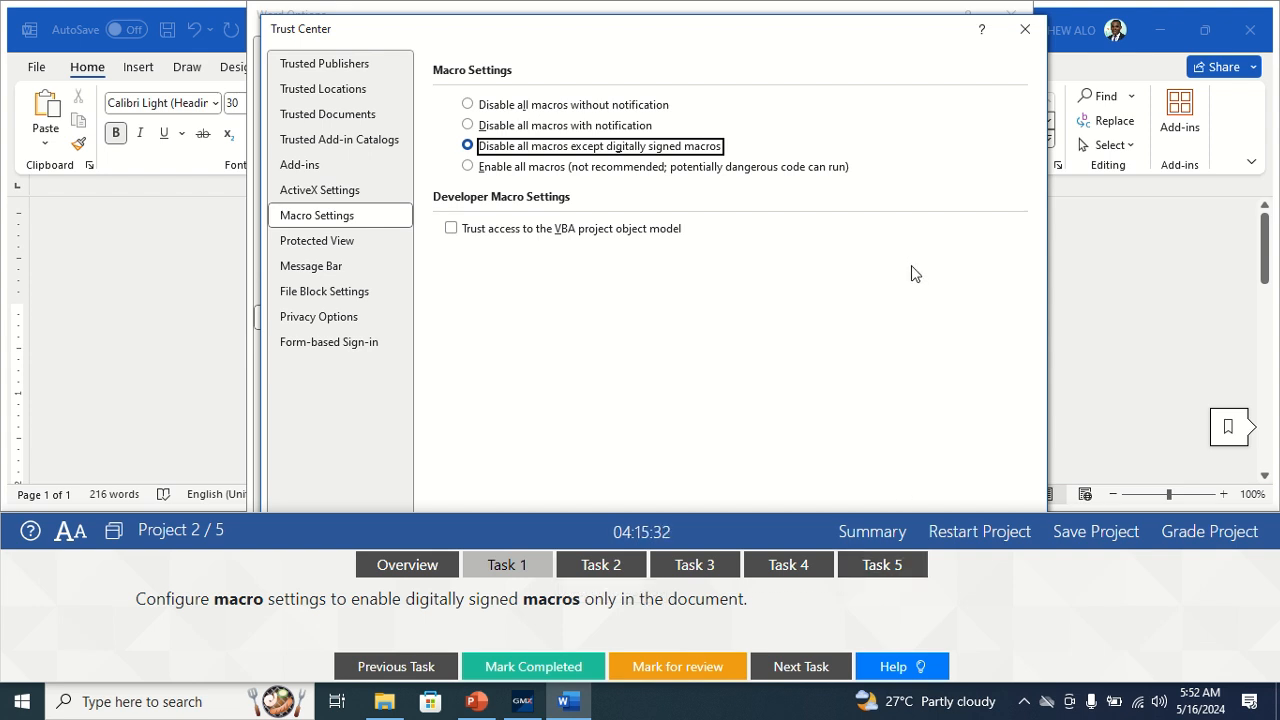
key("Return")
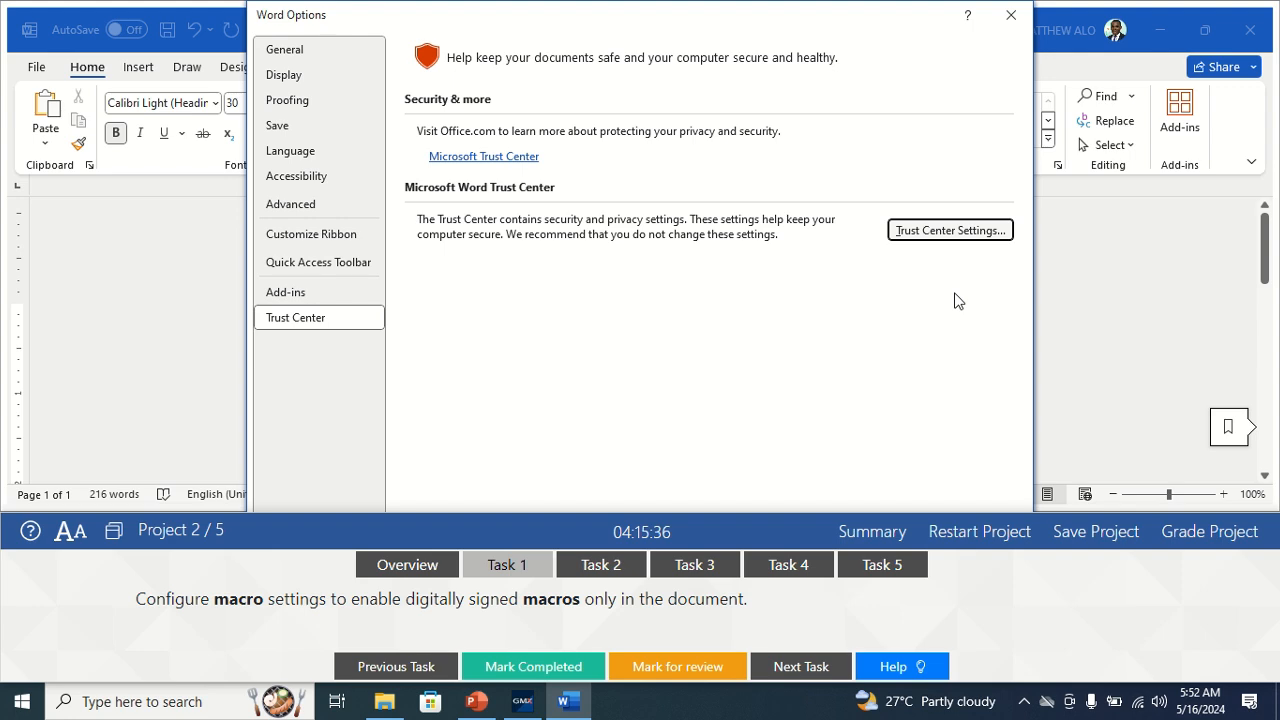
key("Return")
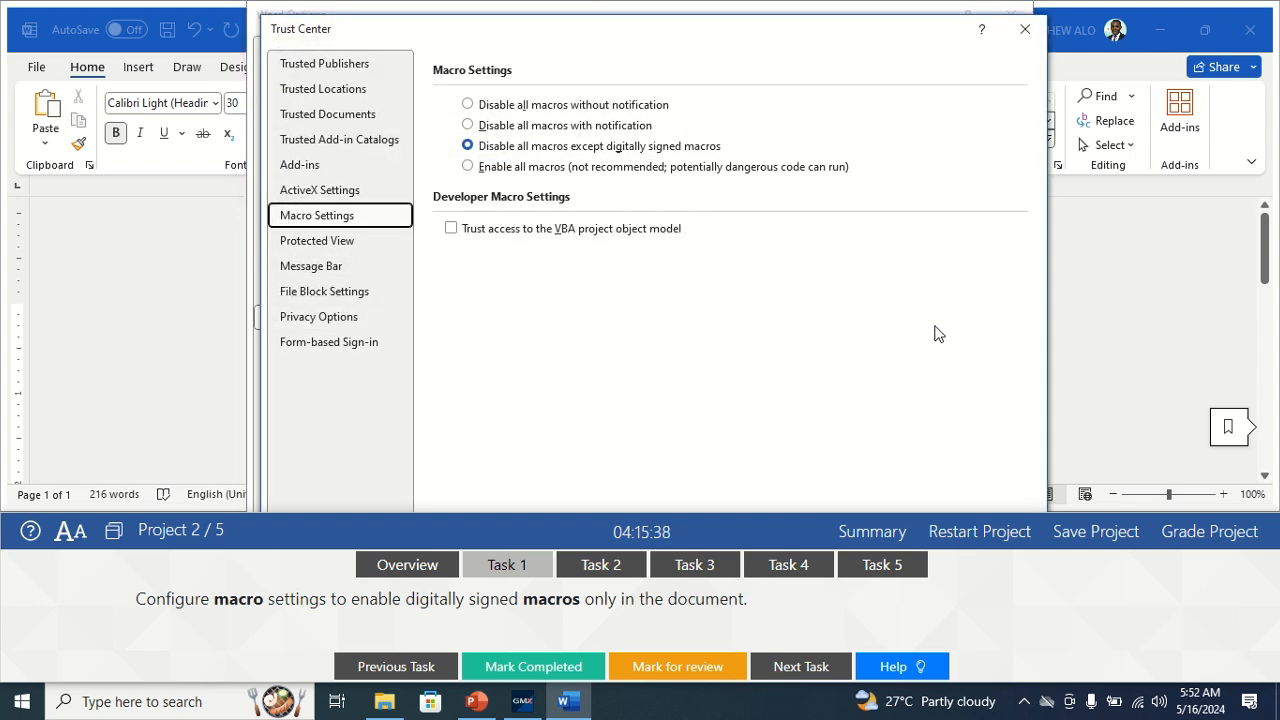
key("Return")
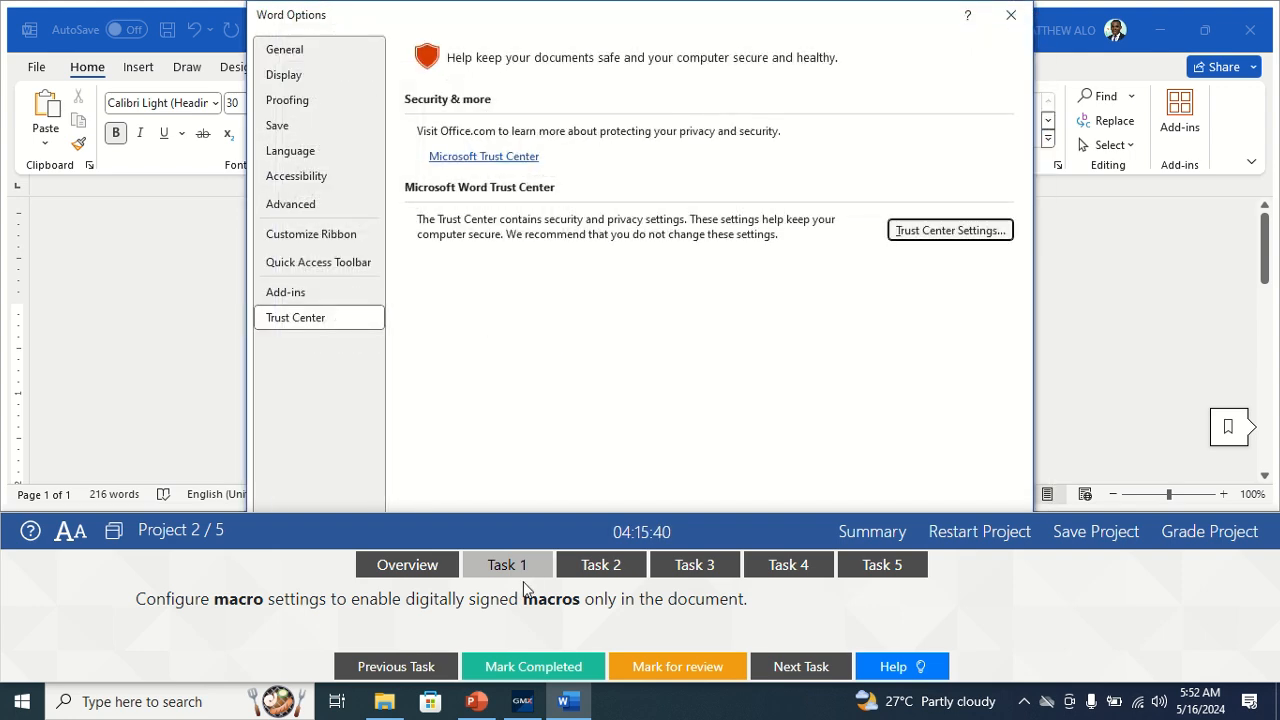
Dock the task panel at the top, close Word Options, and mark the macro task done.
left_click(113, 531)
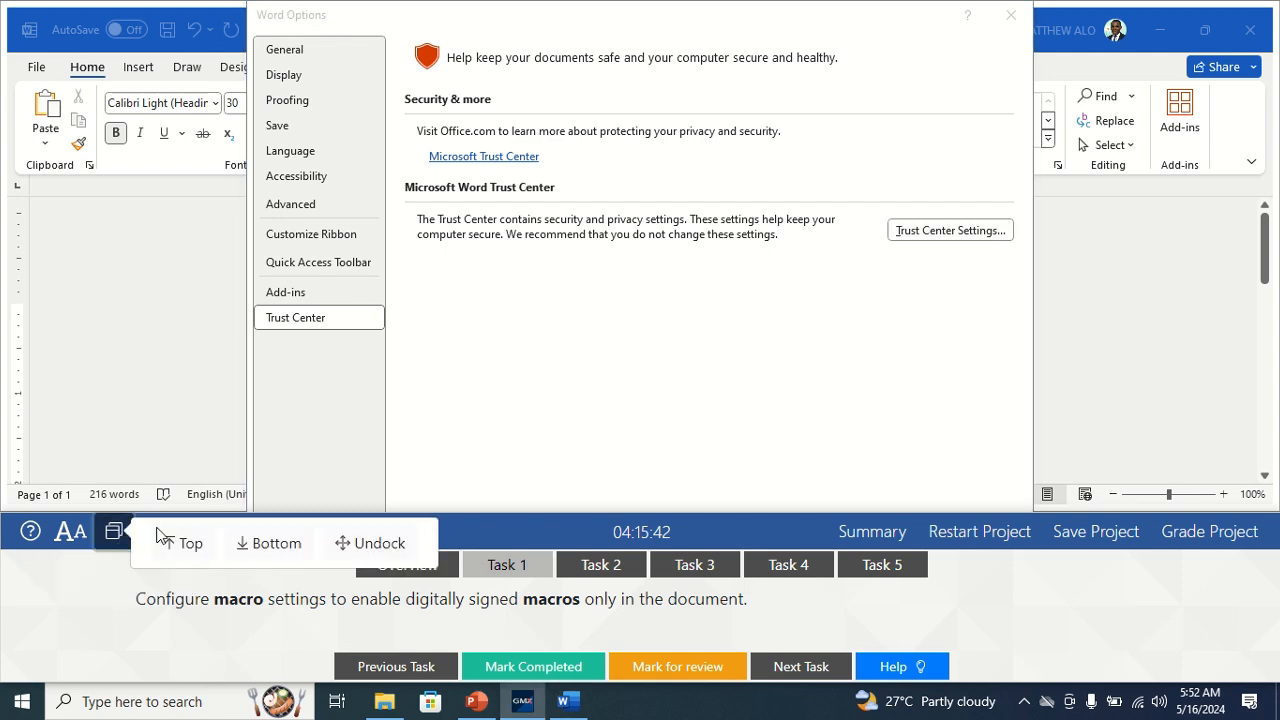
left_click(172, 543)
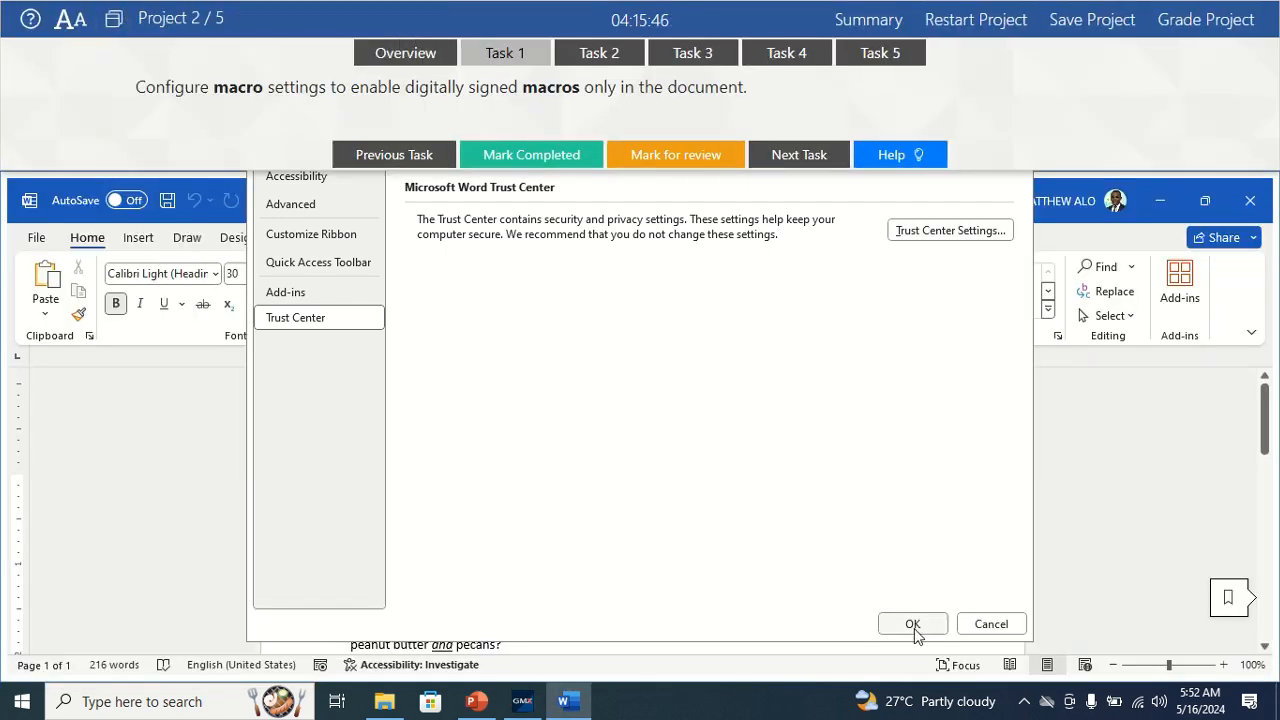
left_click(913, 626)
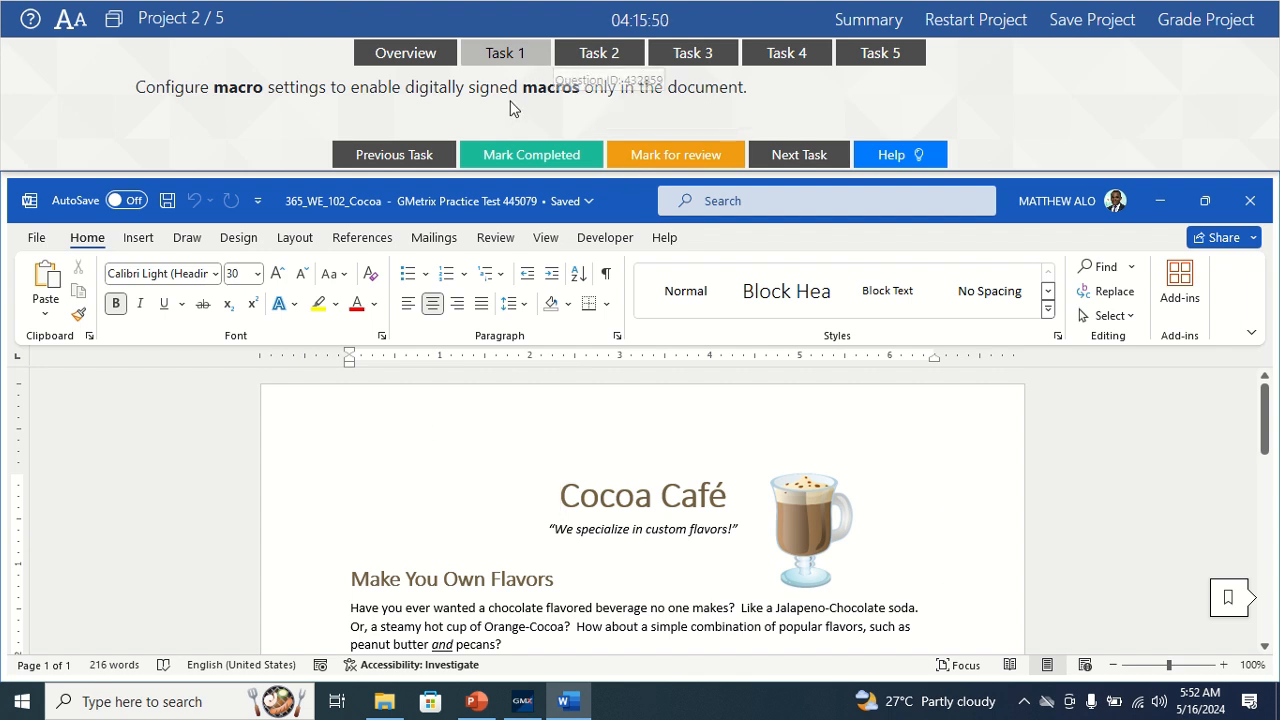
left_click(531, 155)
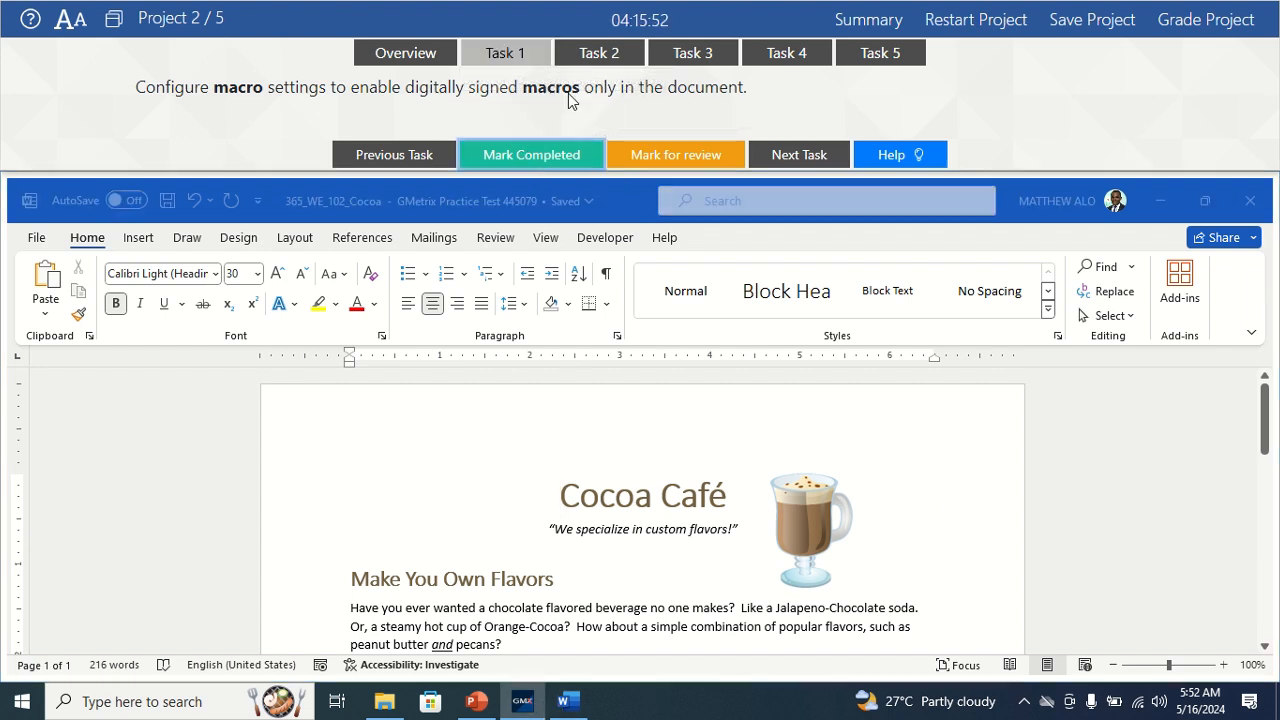
Switch to Task 2 and select both Heading 3 paragraphs from the Styles gallery.
left_click(585, 52)
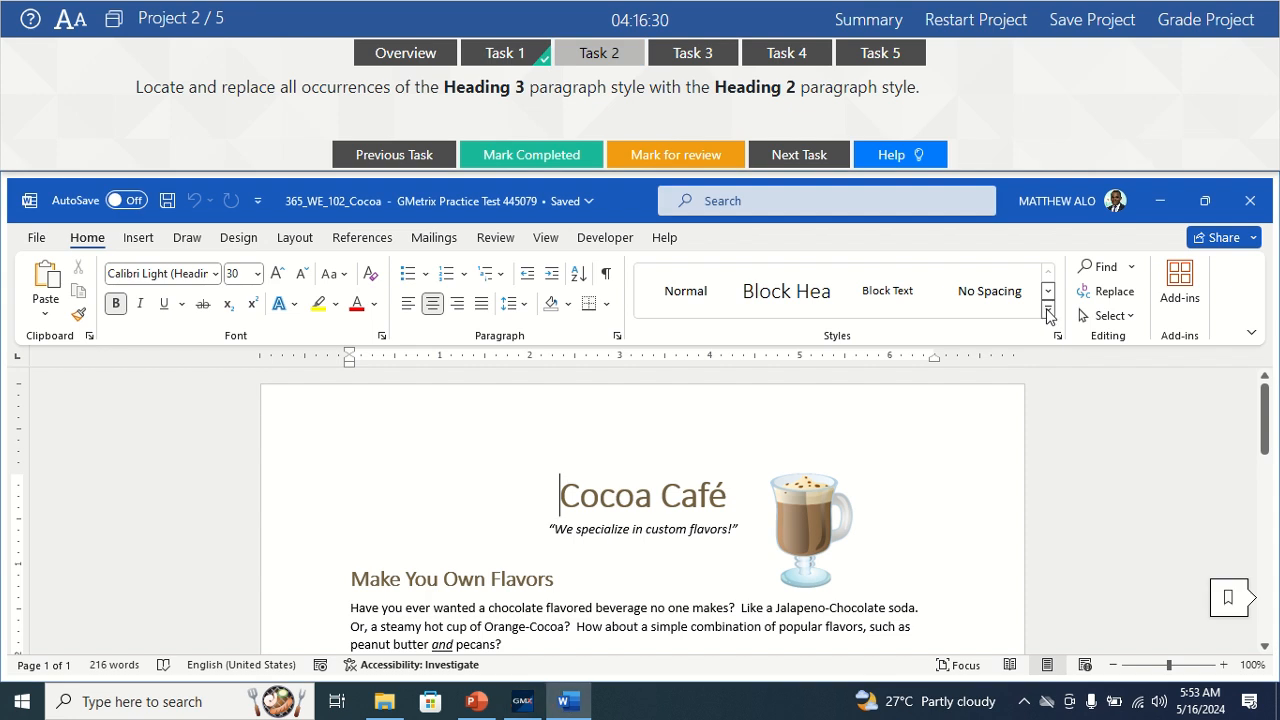
left_click(1047, 315)
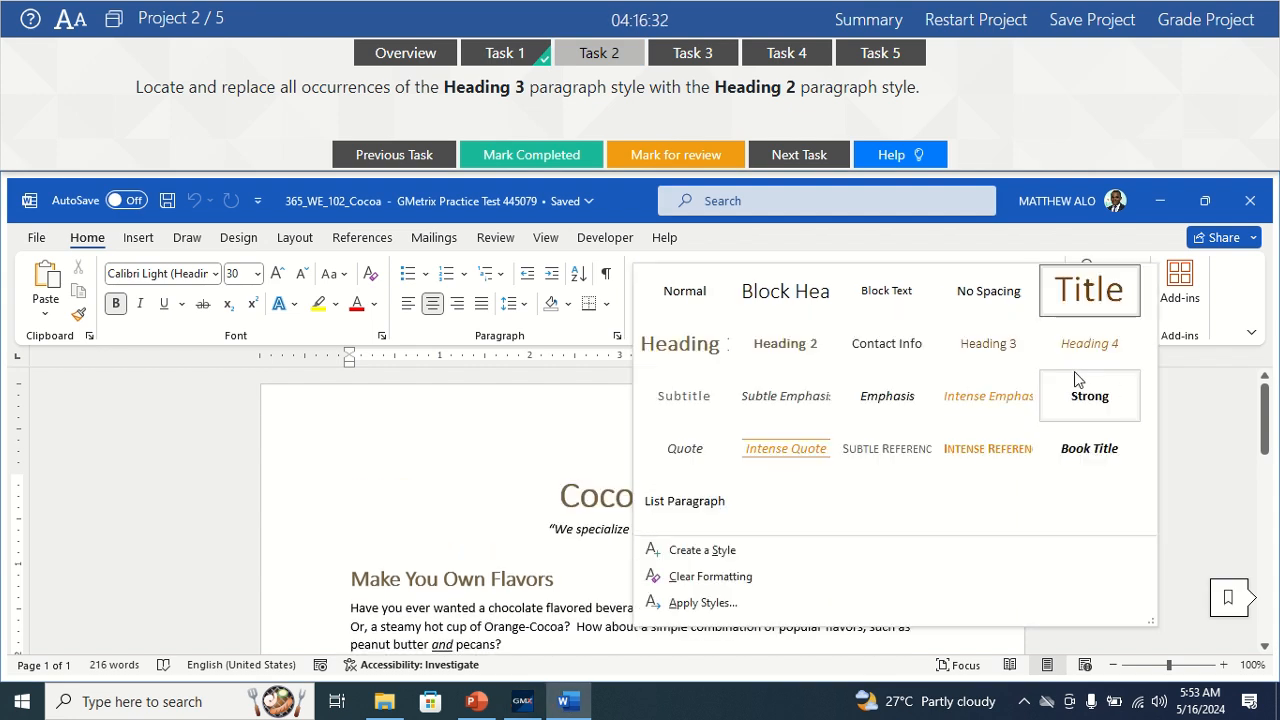
right_click(996, 349)
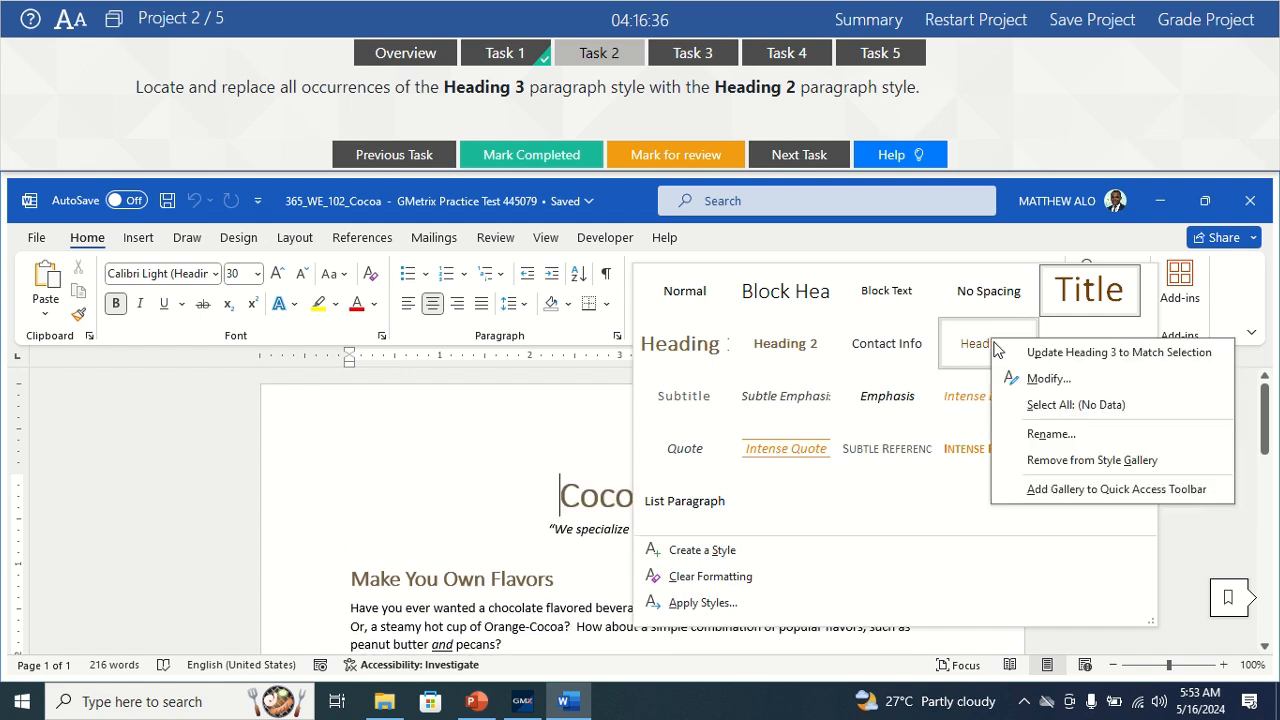
left_click(1070, 406)
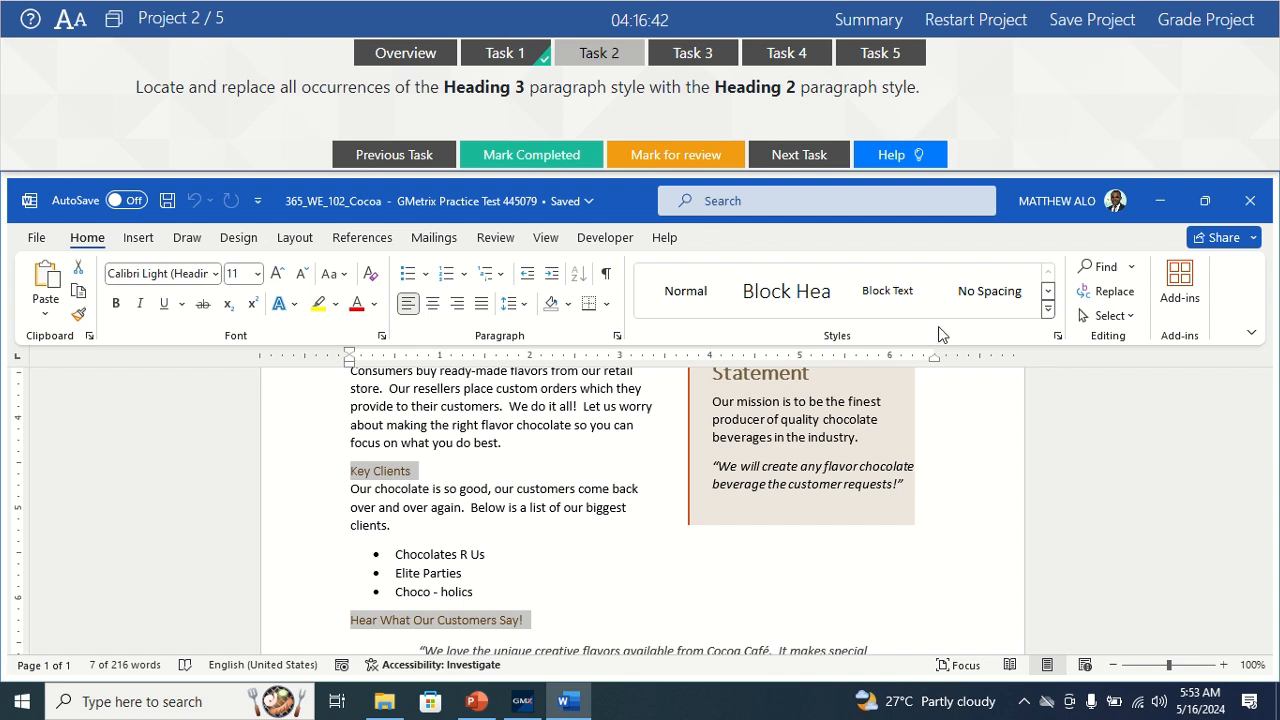
left_click(1047, 309)
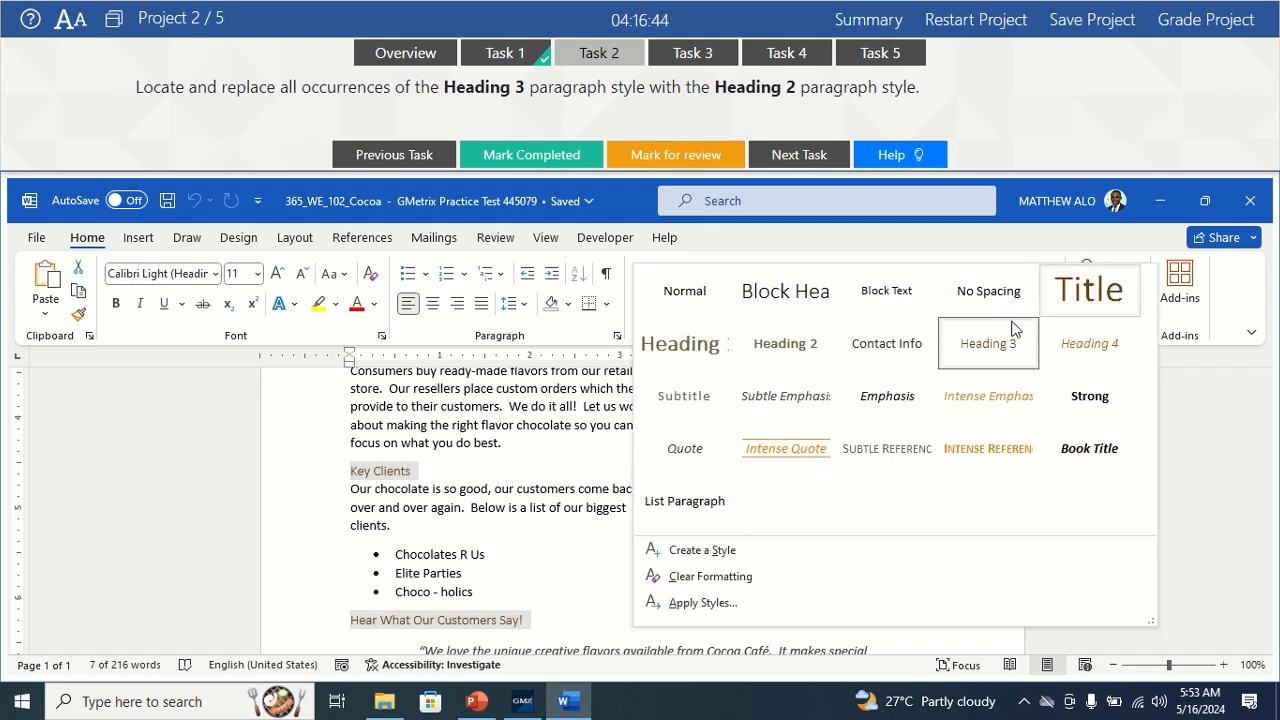
right_click(989, 338)
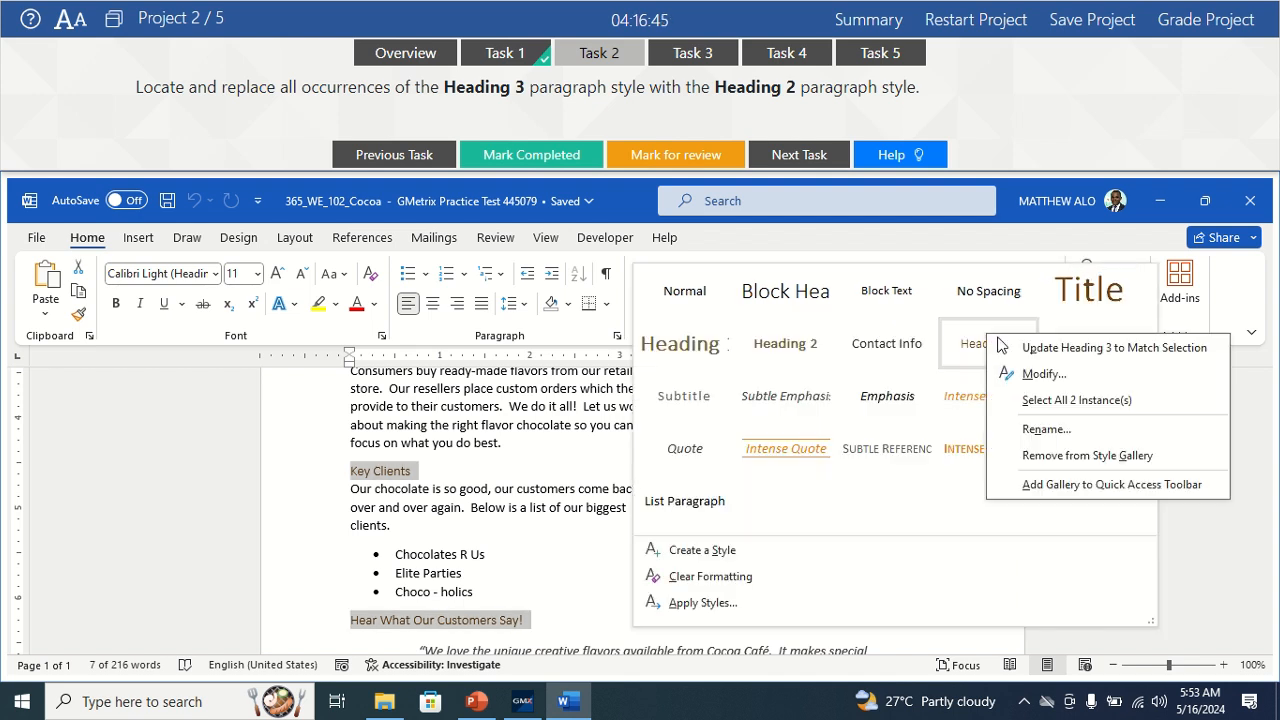
left_click(1088, 402)
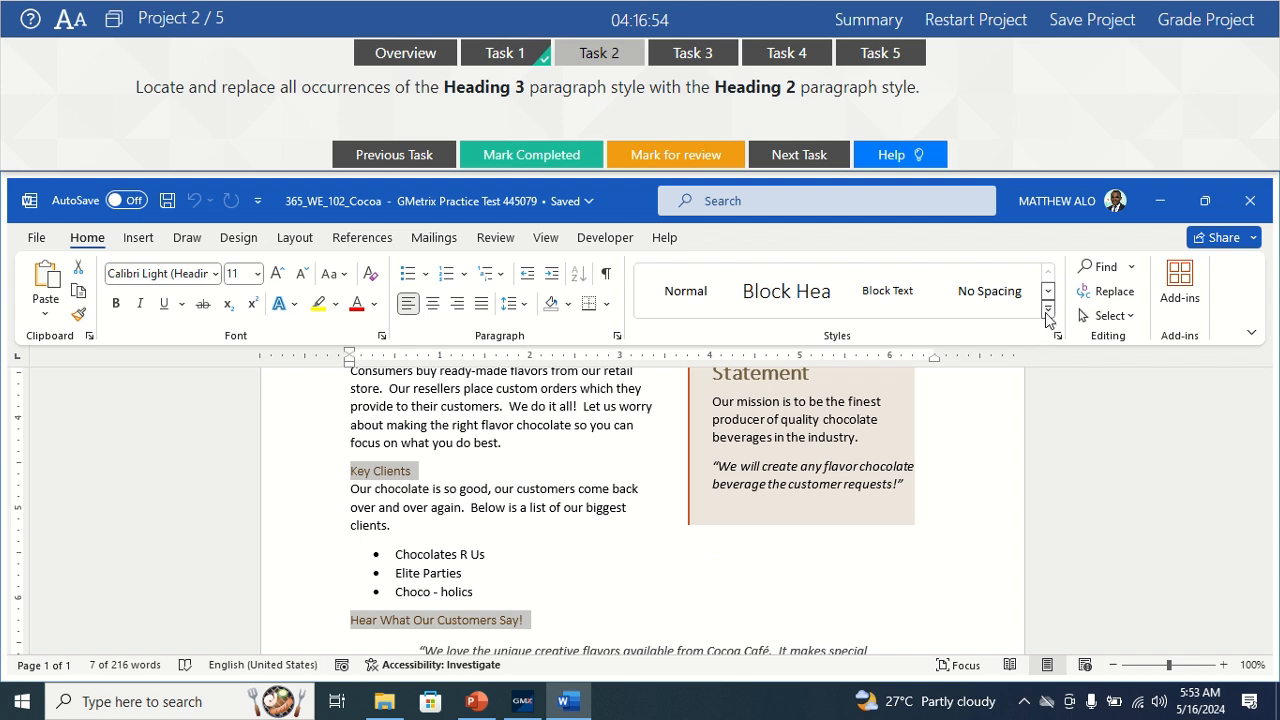
Apply Heading 2 to both selected headings and mark the task completed.
left_click(1047, 313)
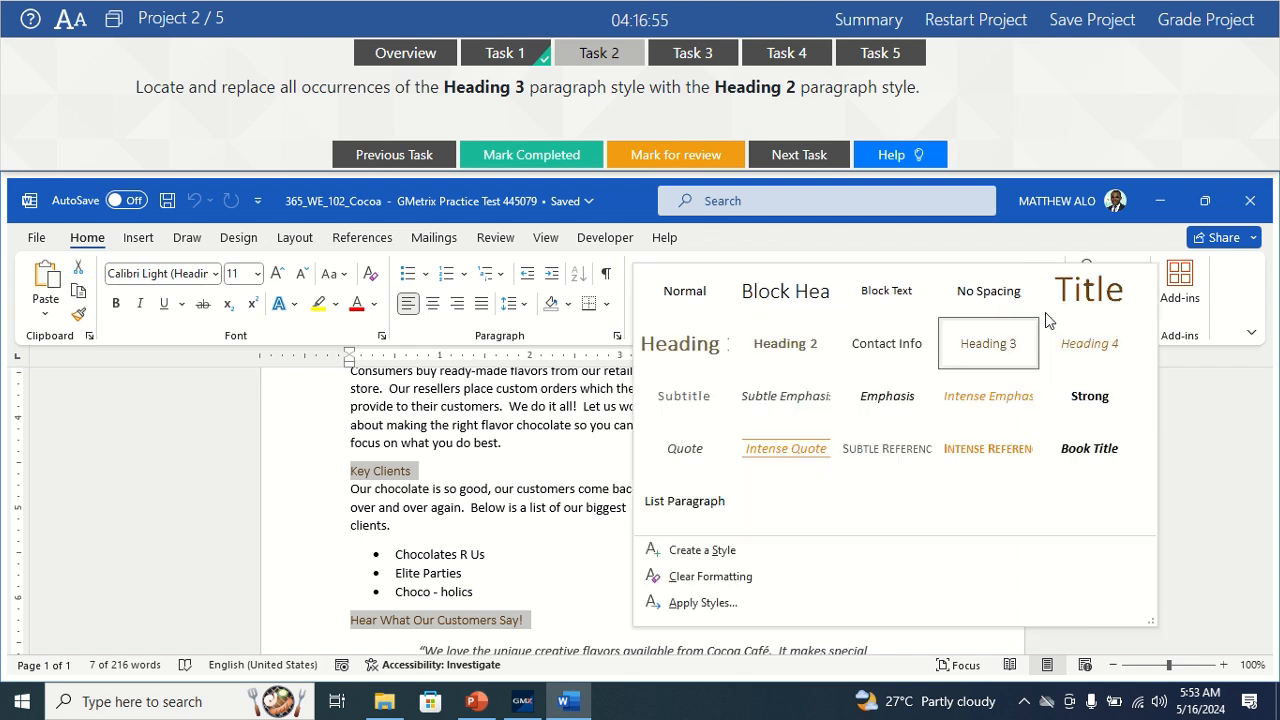
left_click(785, 350)
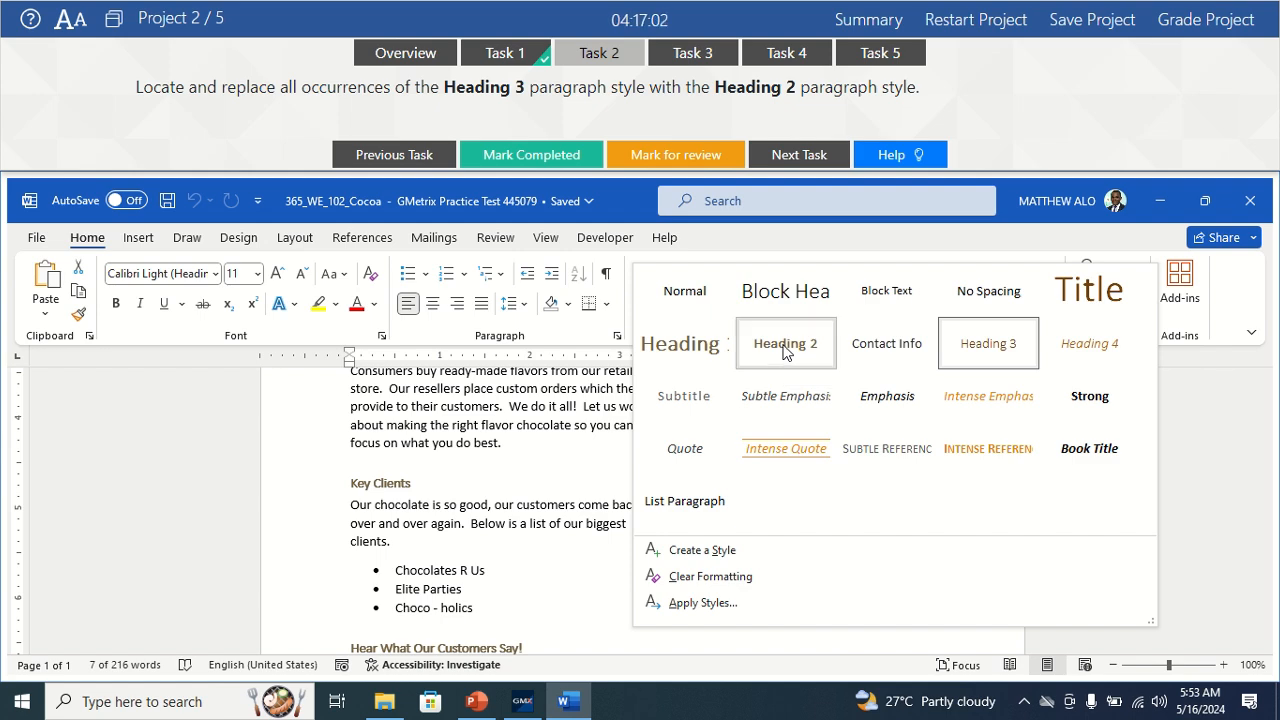
scroll(580, 455, "up", 3)
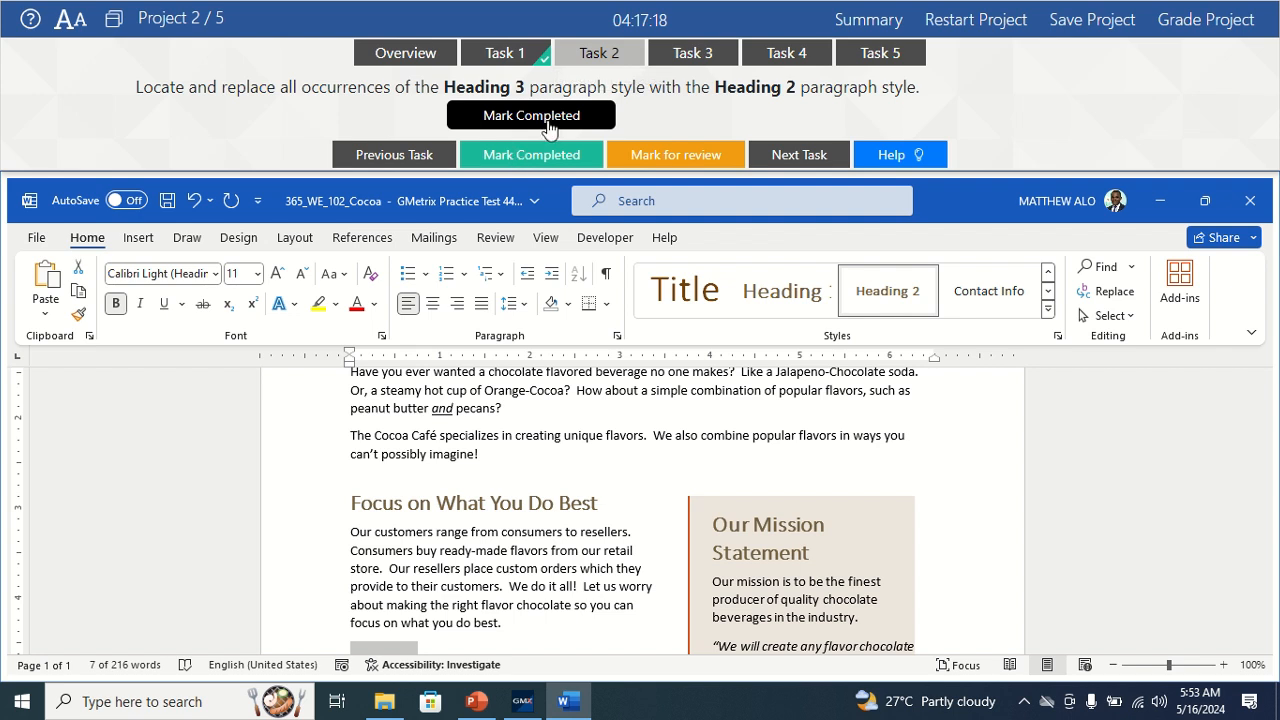
left_click(506, 146)
left_click(506, 154)
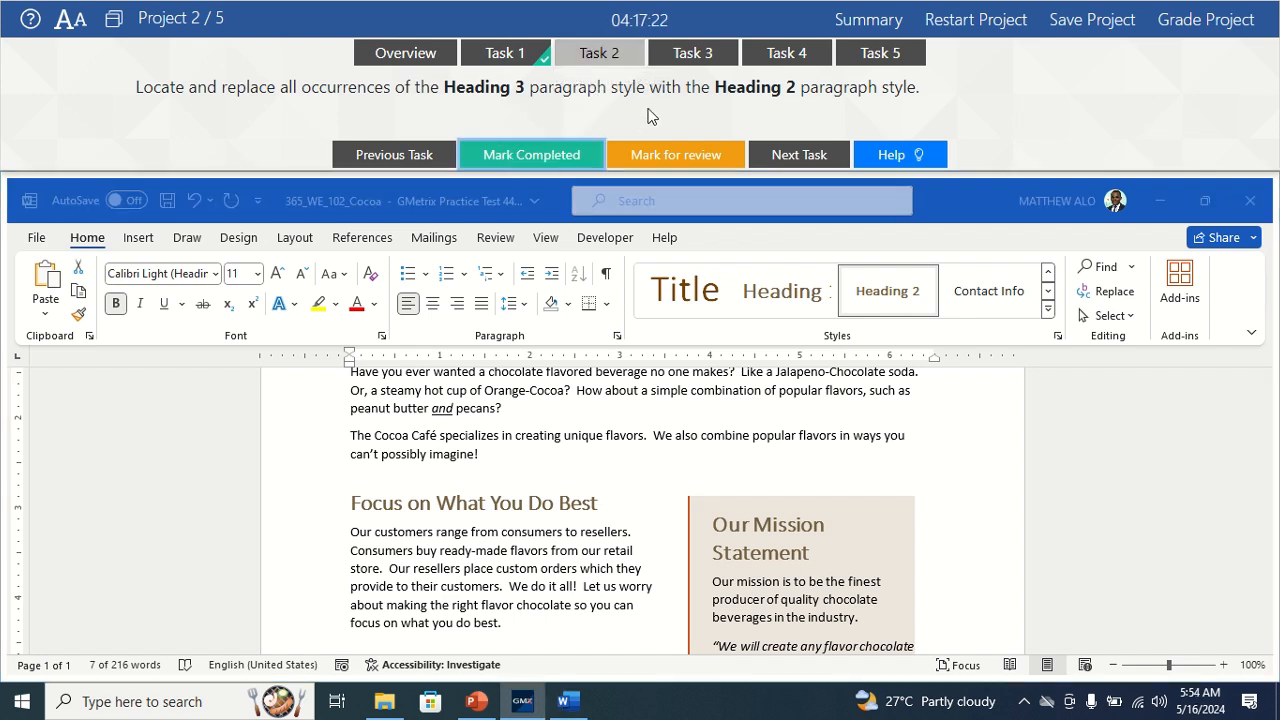
Switch to the hyphenation task, open the headings' Paragraph dialog, and dock the task panel at the bottom.
left_click(697, 55)
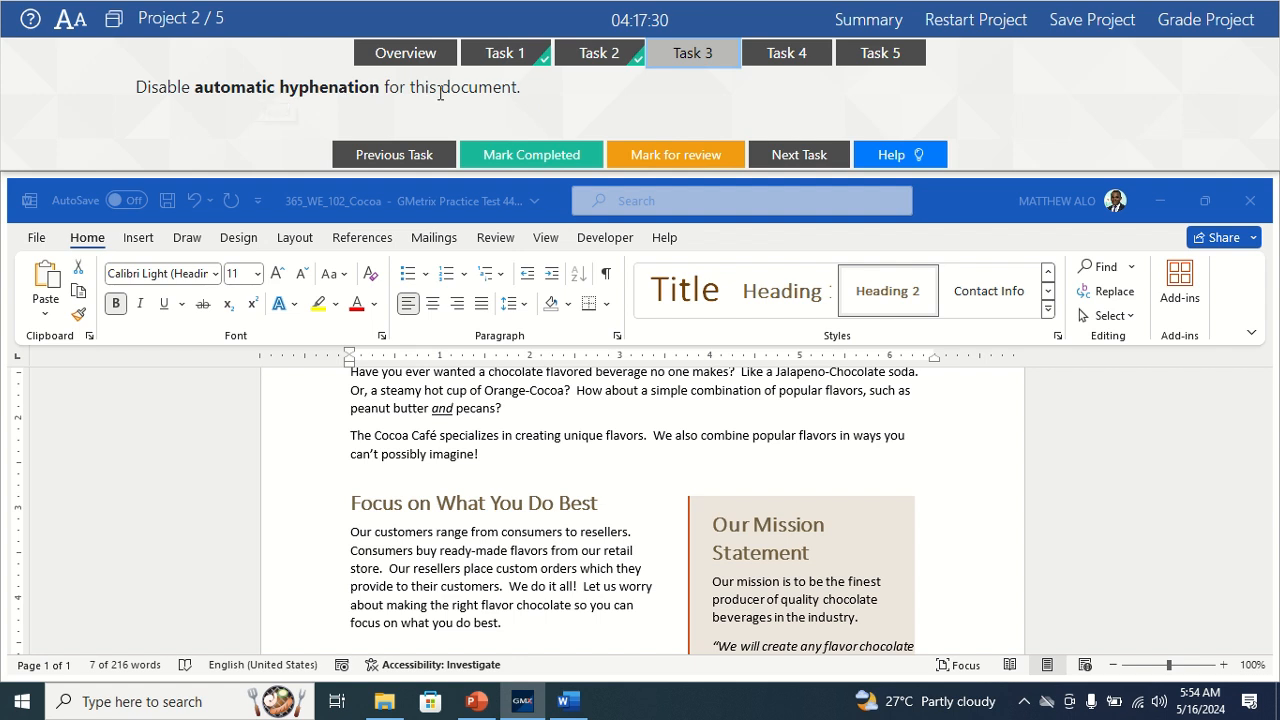
left_click(650, 391)
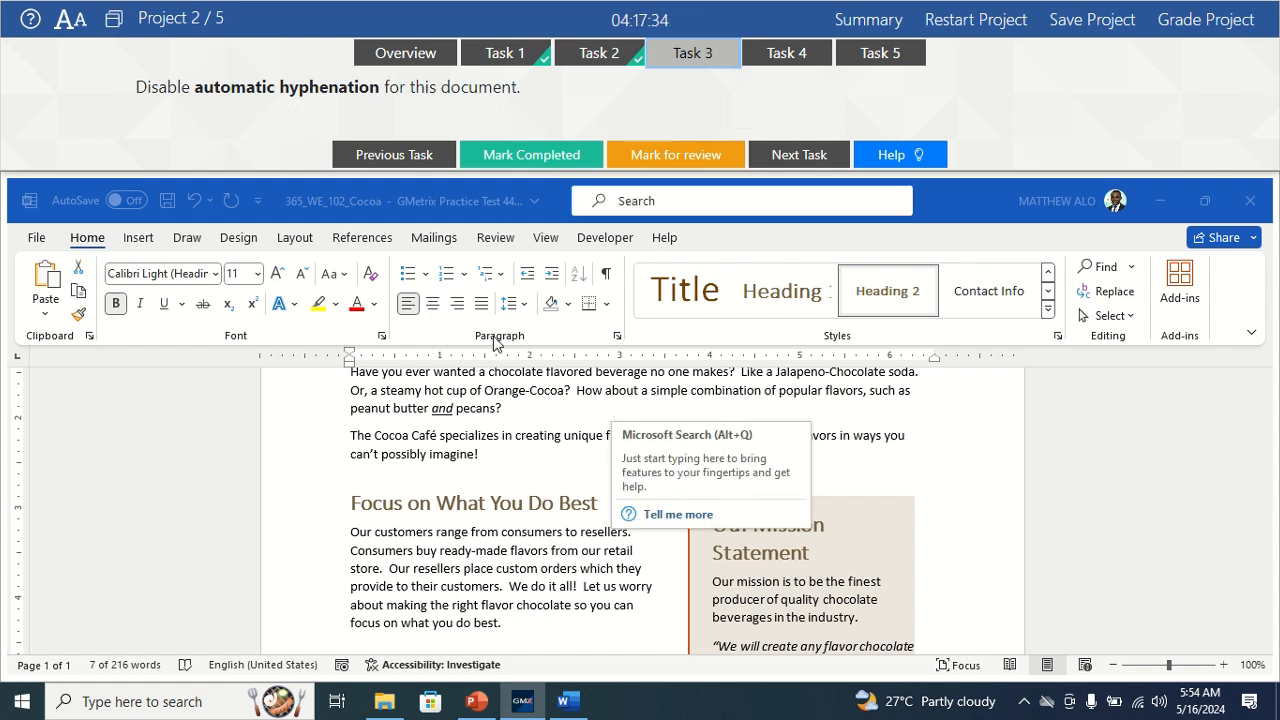
left_click(618, 340)
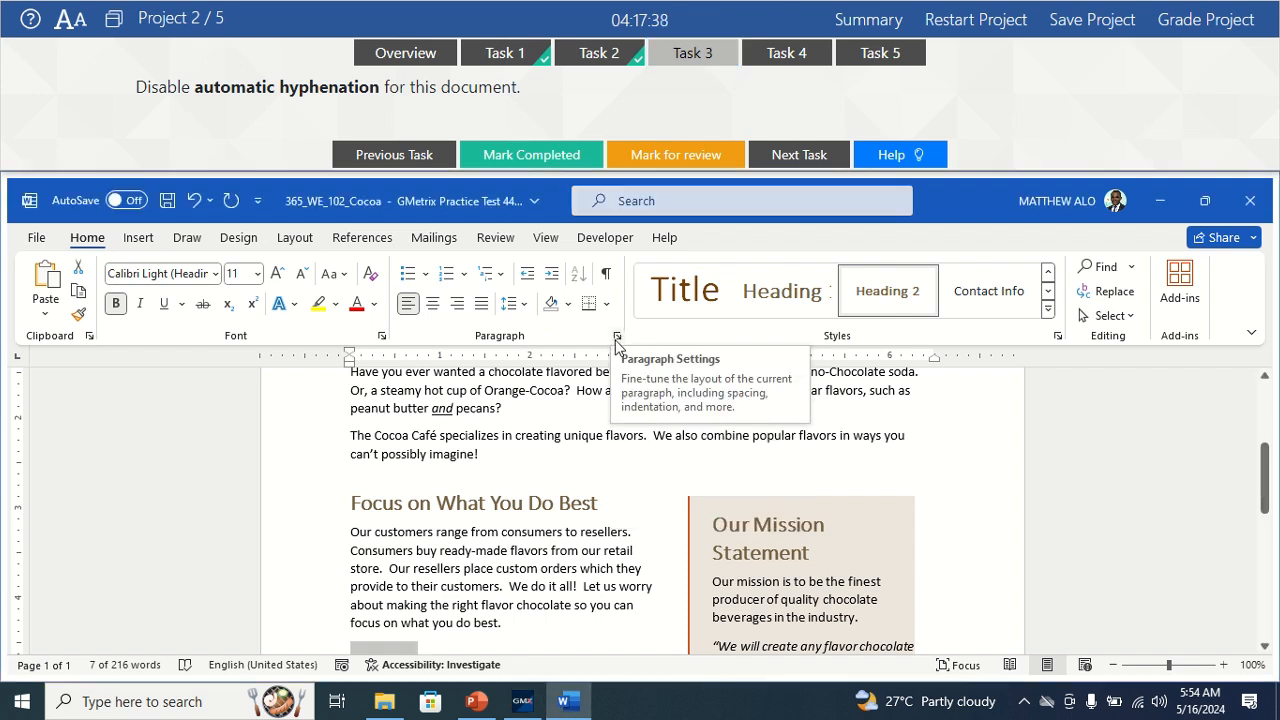
left_click(617, 340)
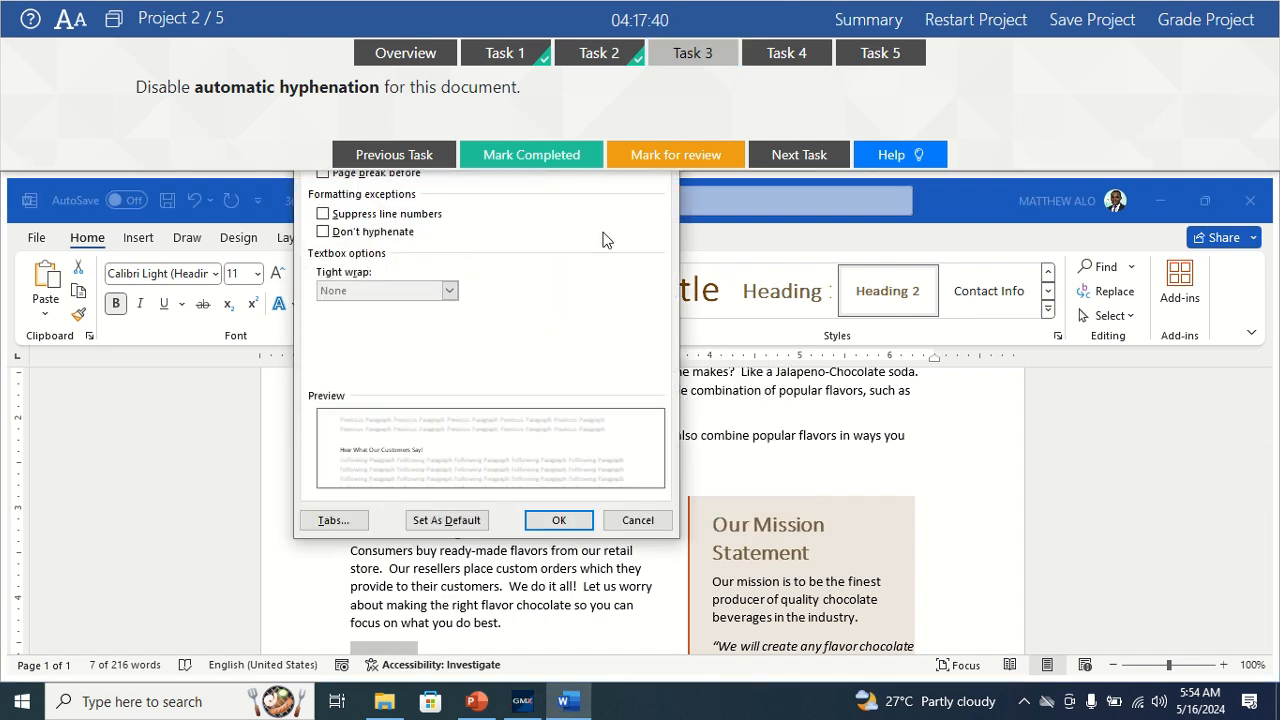
left_click(113, 22)
left_click(268, 30)
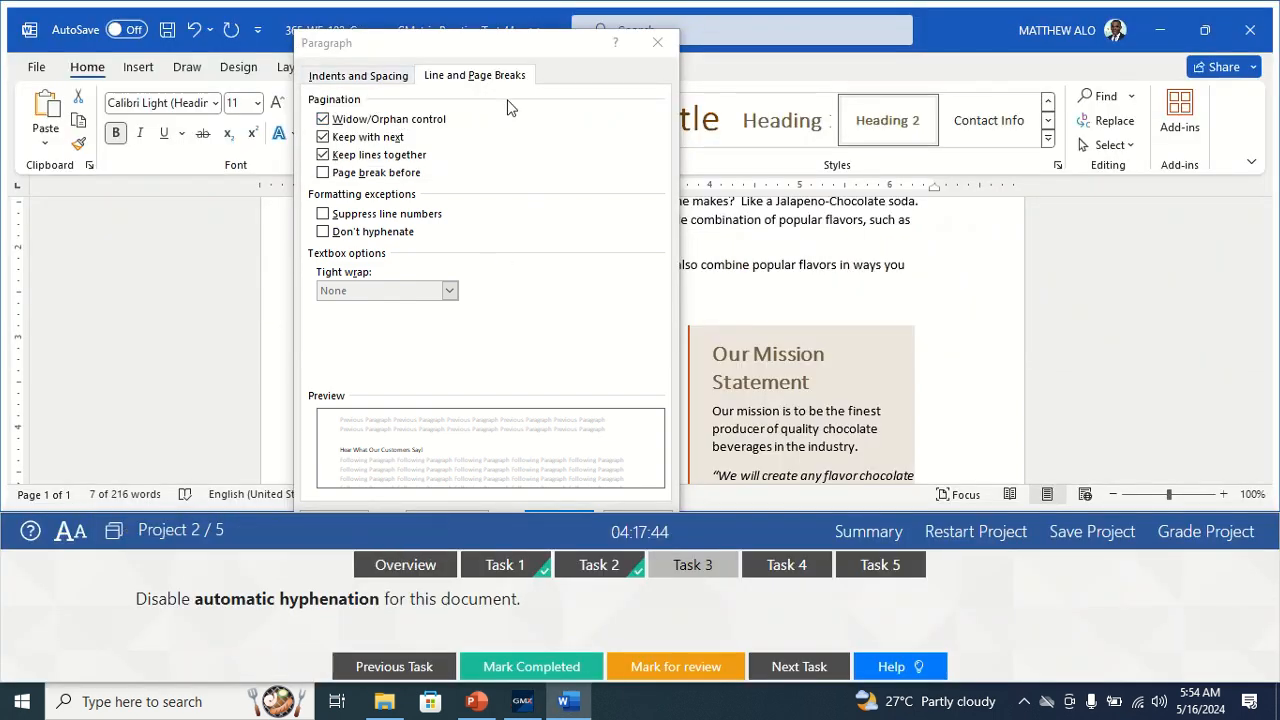
Turn on Don't hyphenate under Line and Page Breaks, confirm, and mark the task done.
left_click(338, 78)
left_click(465, 78)
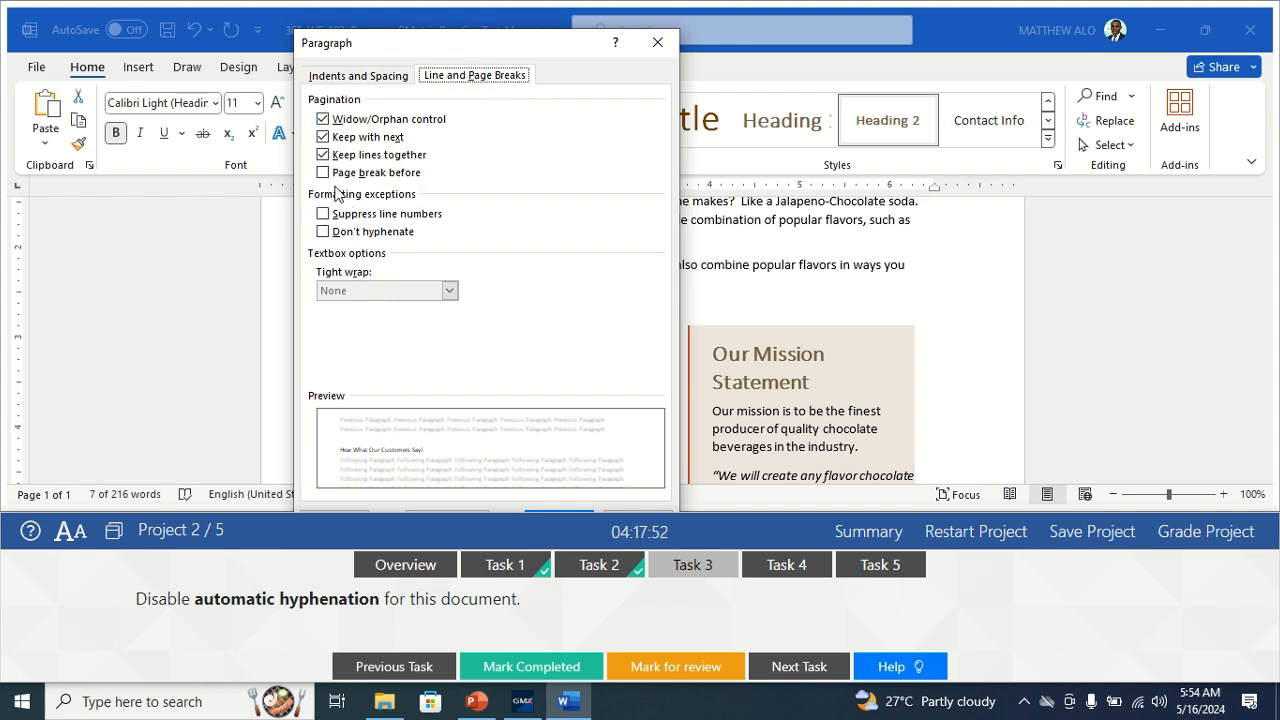
left_click(323, 235)
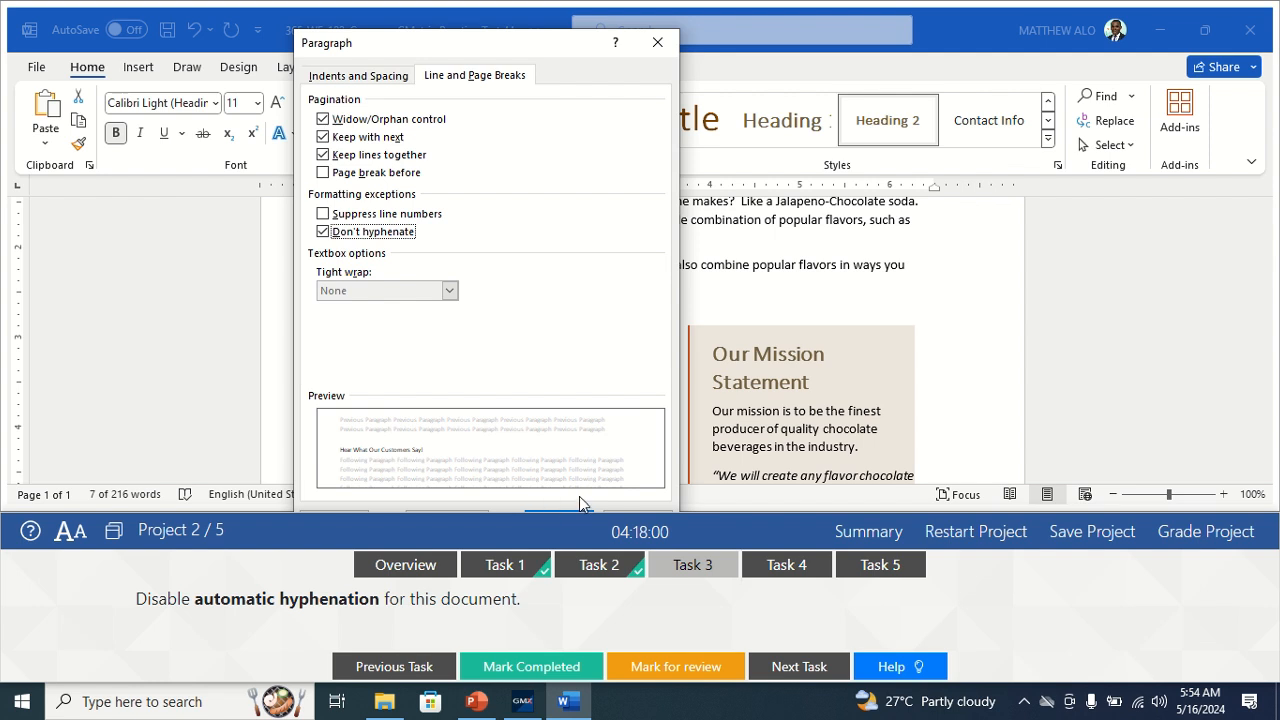
key("Return")
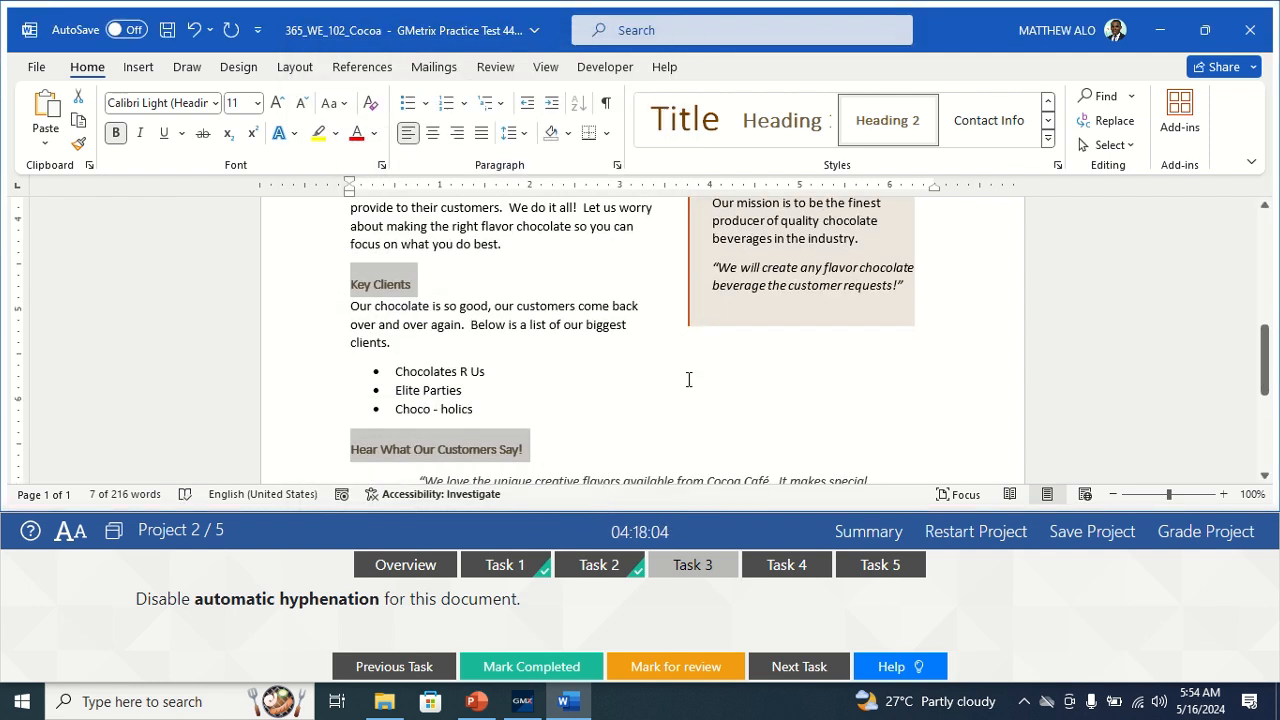
left_click(540, 664)
Switch to Task 4 and scroll to Contact Us for Details, showing Cocoa Café and the phone number.
left_click(788, 568)
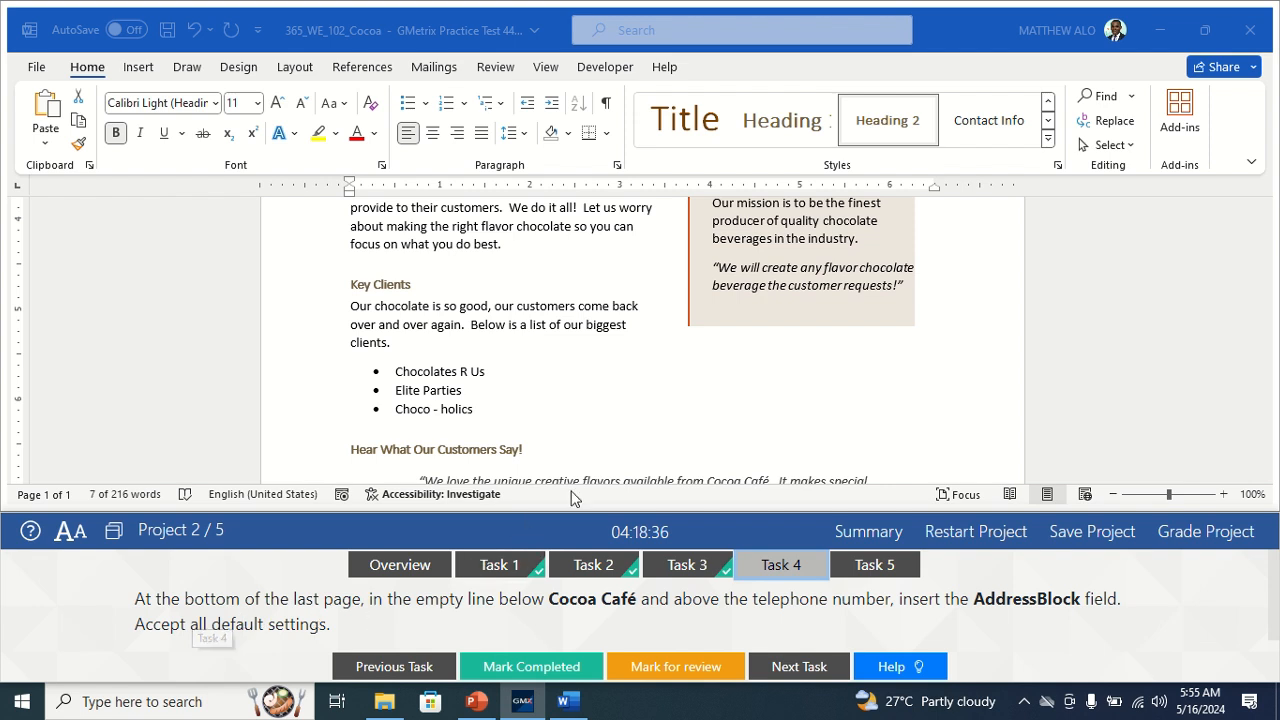
scroll(599, 421, "down", 5)
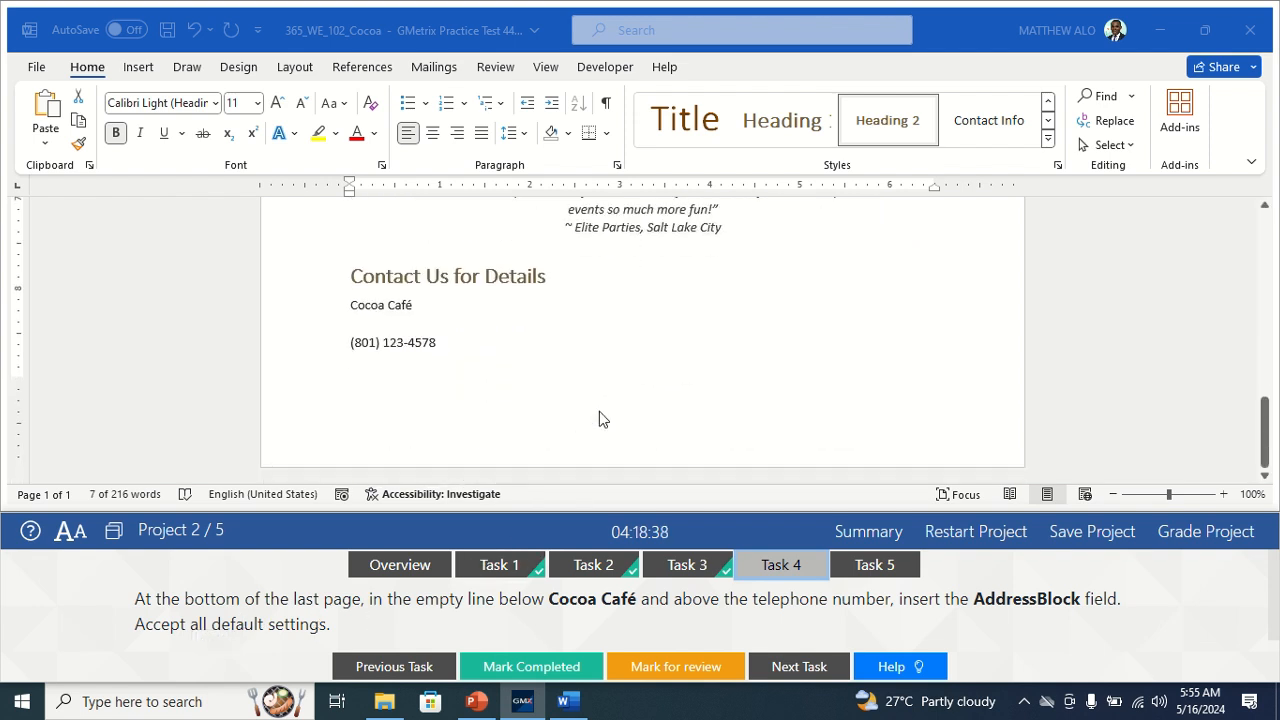
Insert a default AddressBlock field on the empty line below Cocoa Café and mark Task 4 completed.
scroll(435, 378, "up", 1)
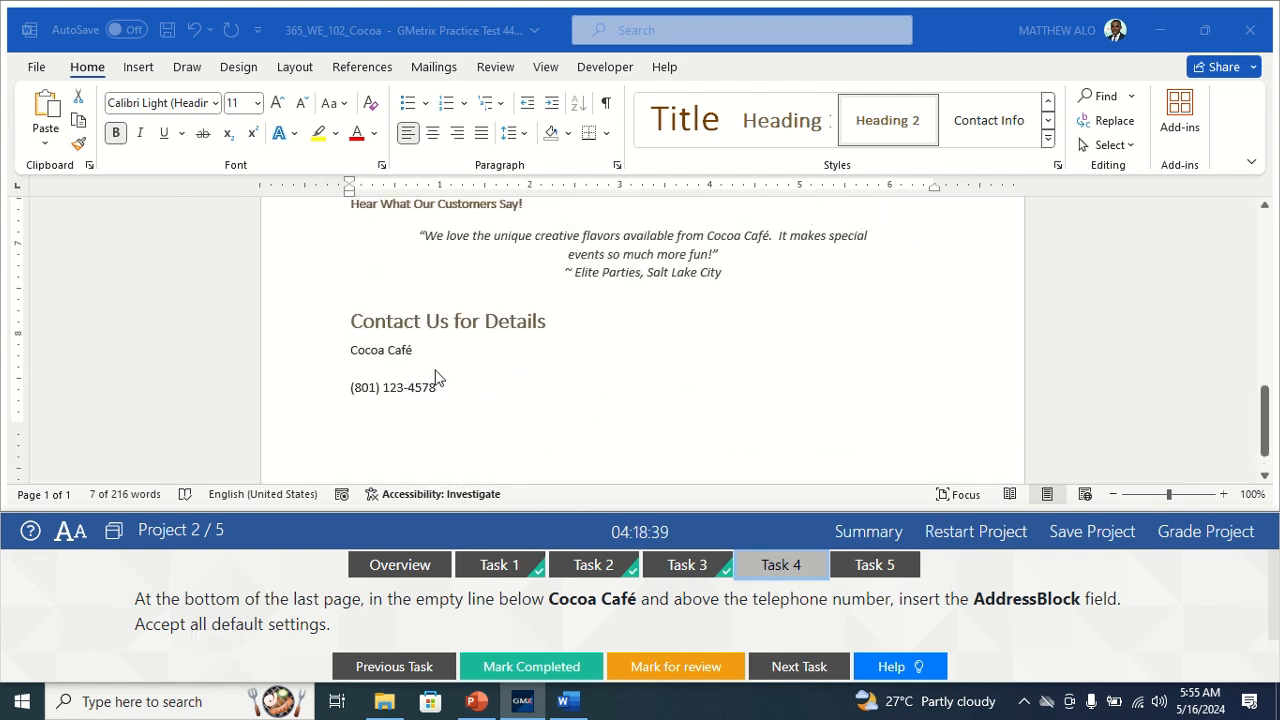
left_click(375, 369)
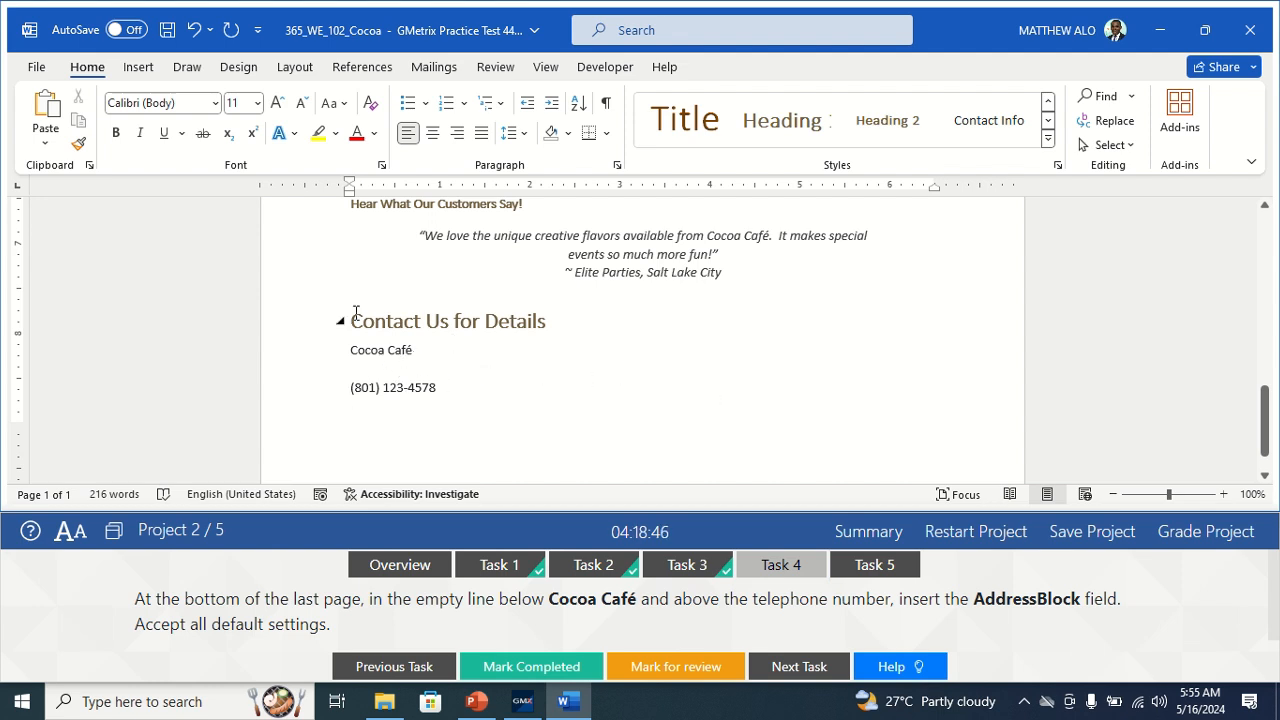
left_click(139, 67)
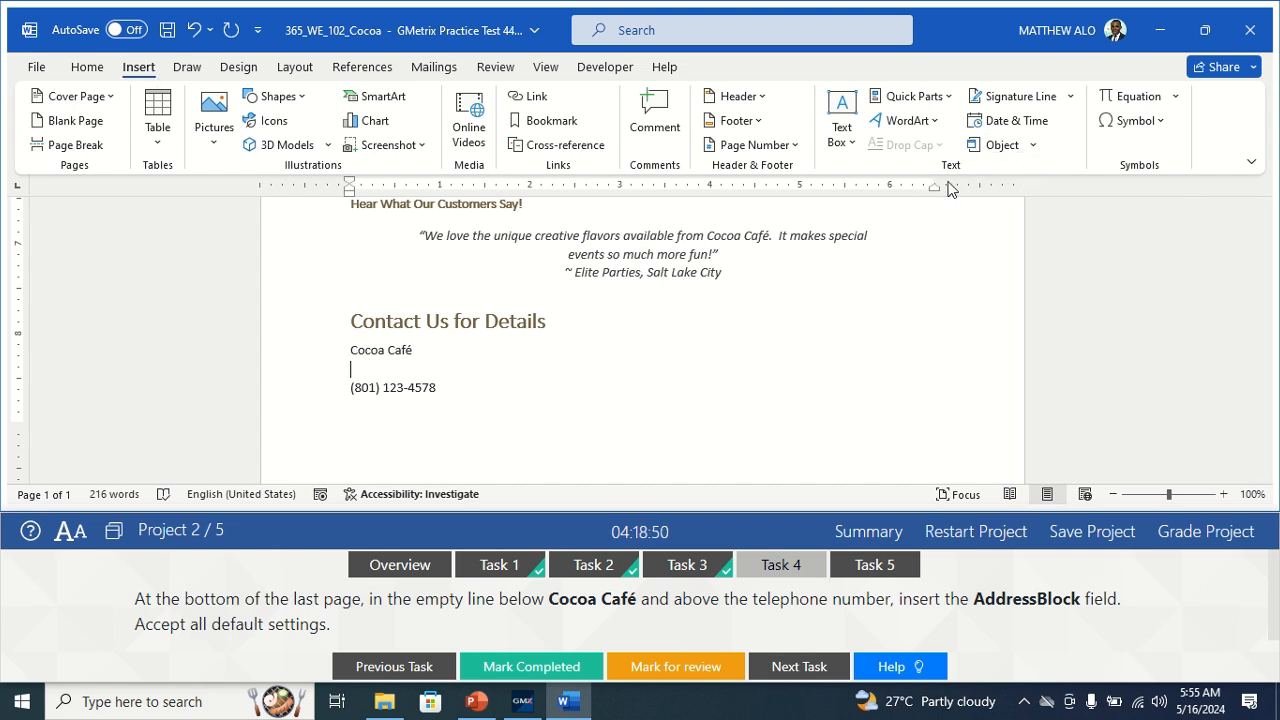
left_click(946, 98)
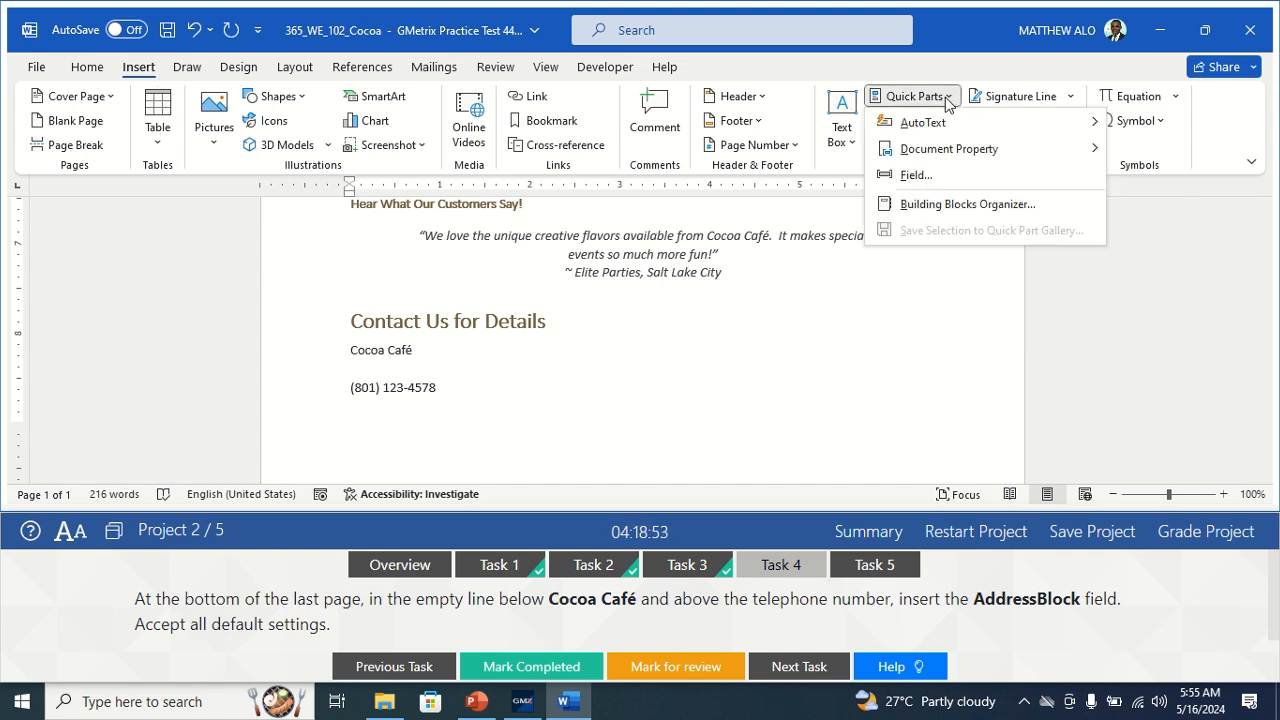
left_click(916, 175)
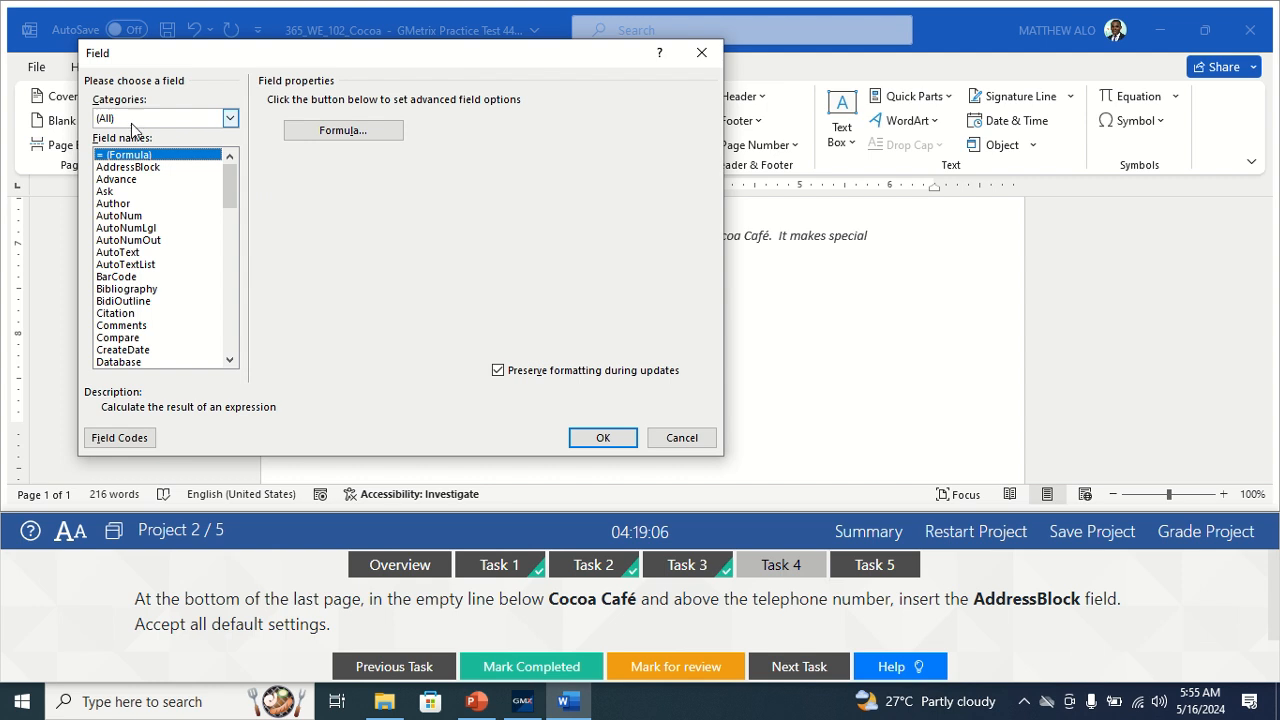
left_click(135, 167)
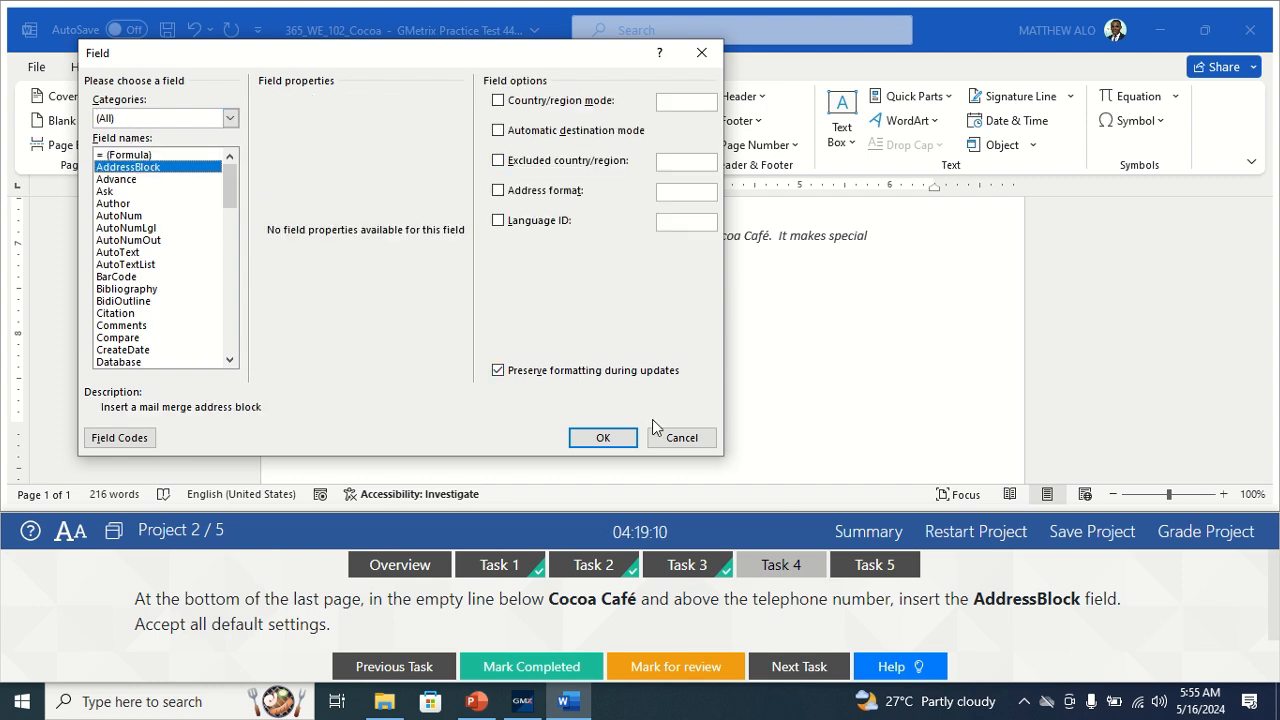
left_click(604, 438)
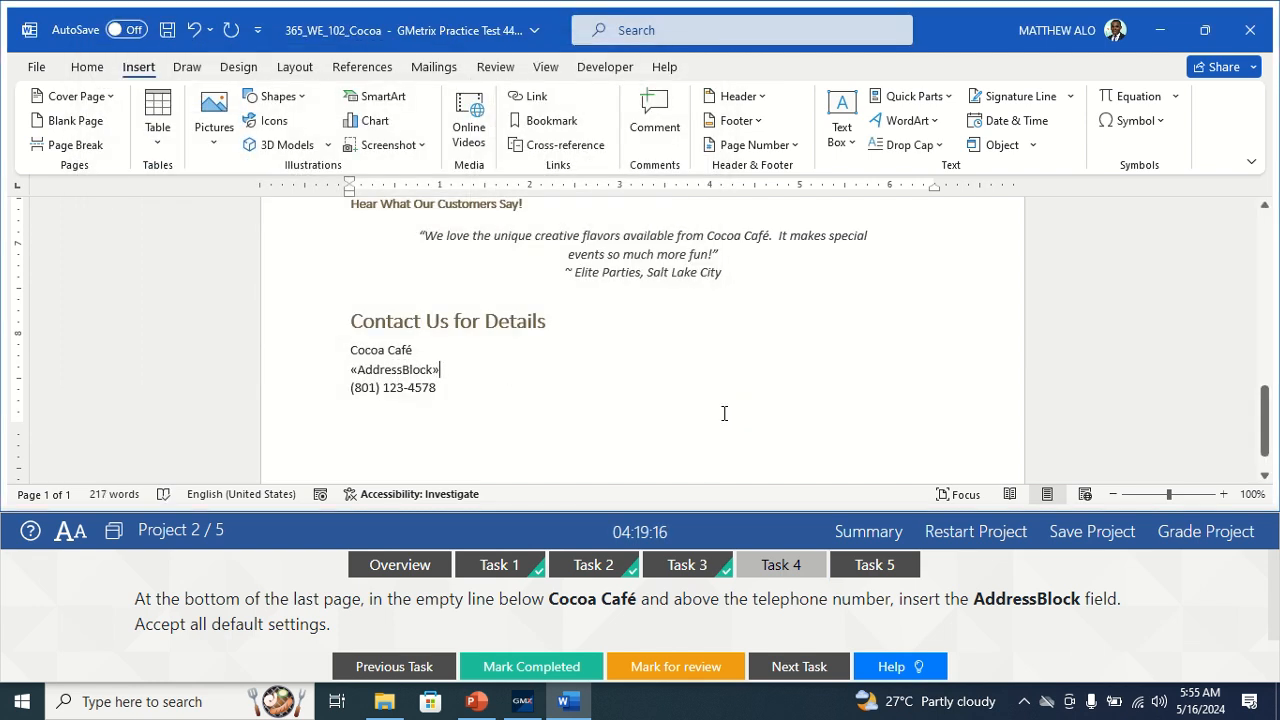
left_click(518, 670)
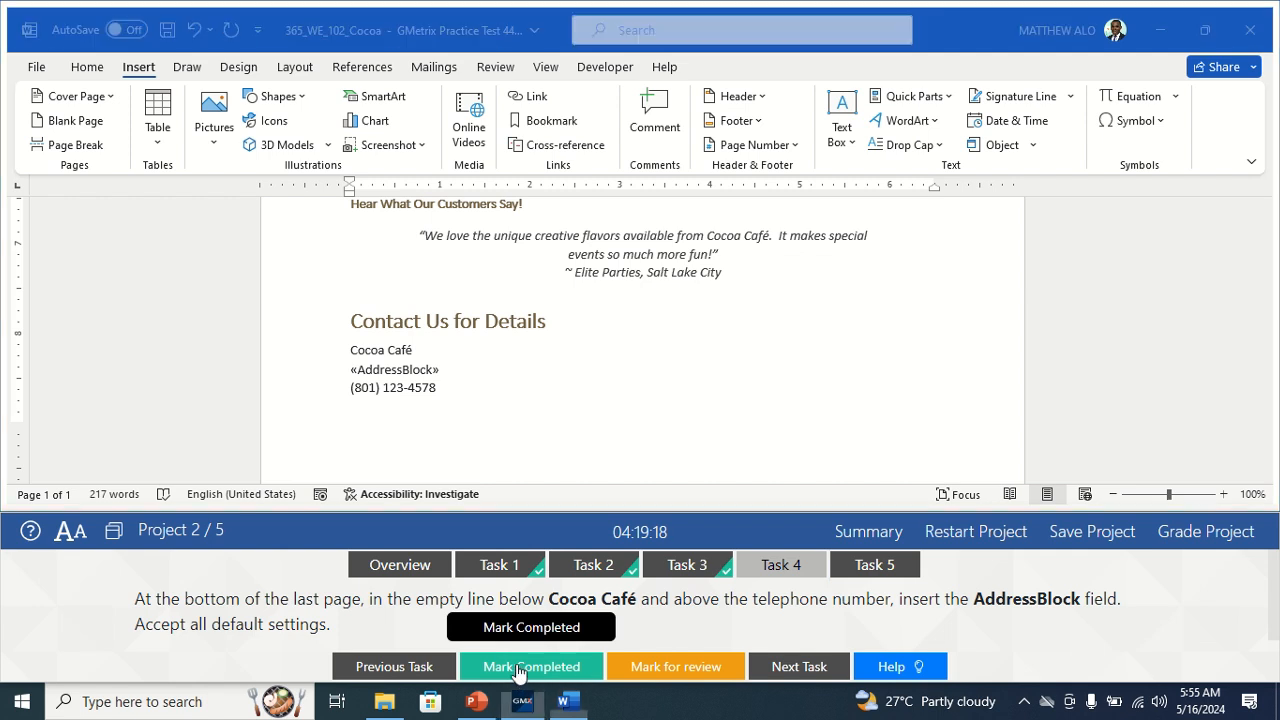
left_click(518, 673)
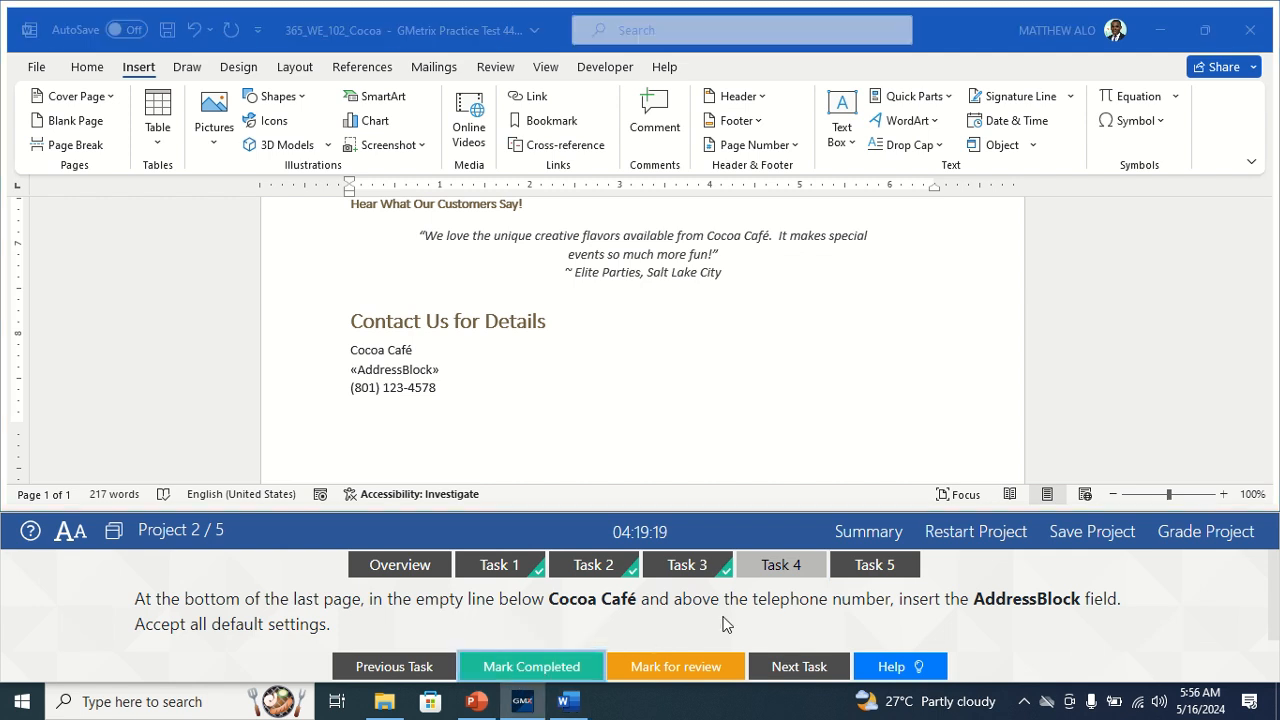
Move to Task 5 and add the Email command to the Quick Access Toolbar.
left_click(870, 567)
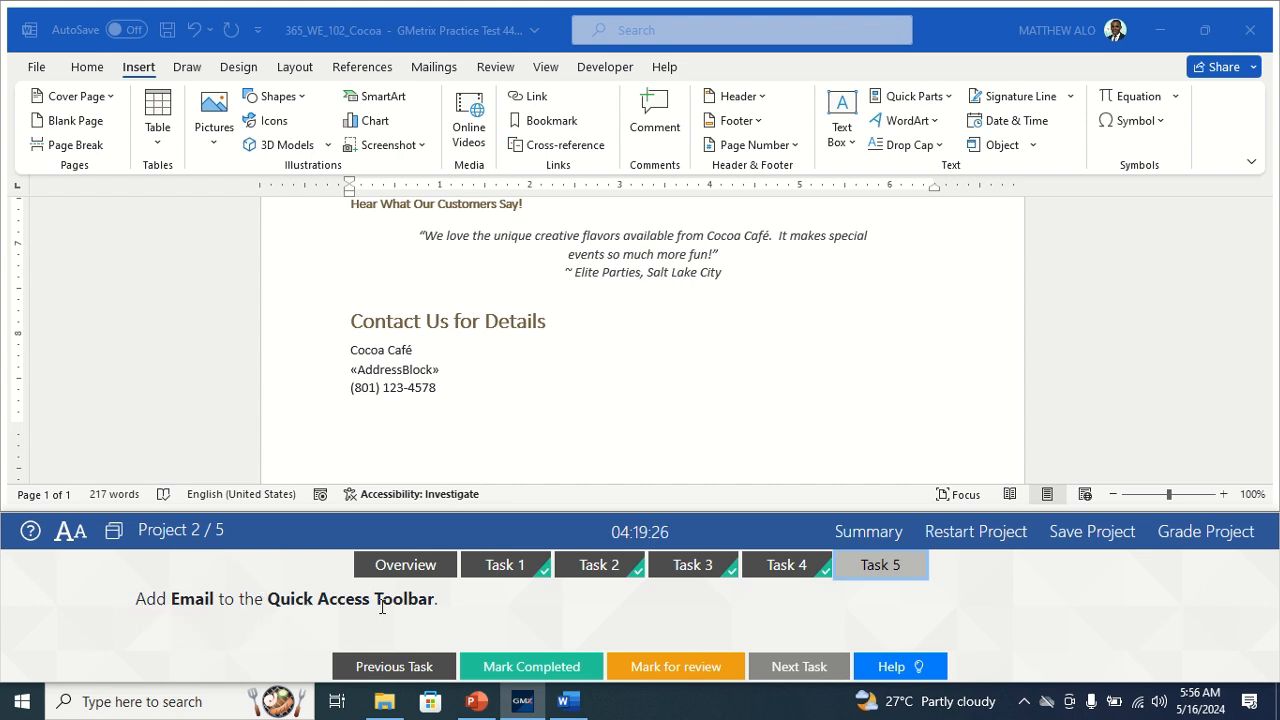
left_click(328, 292)
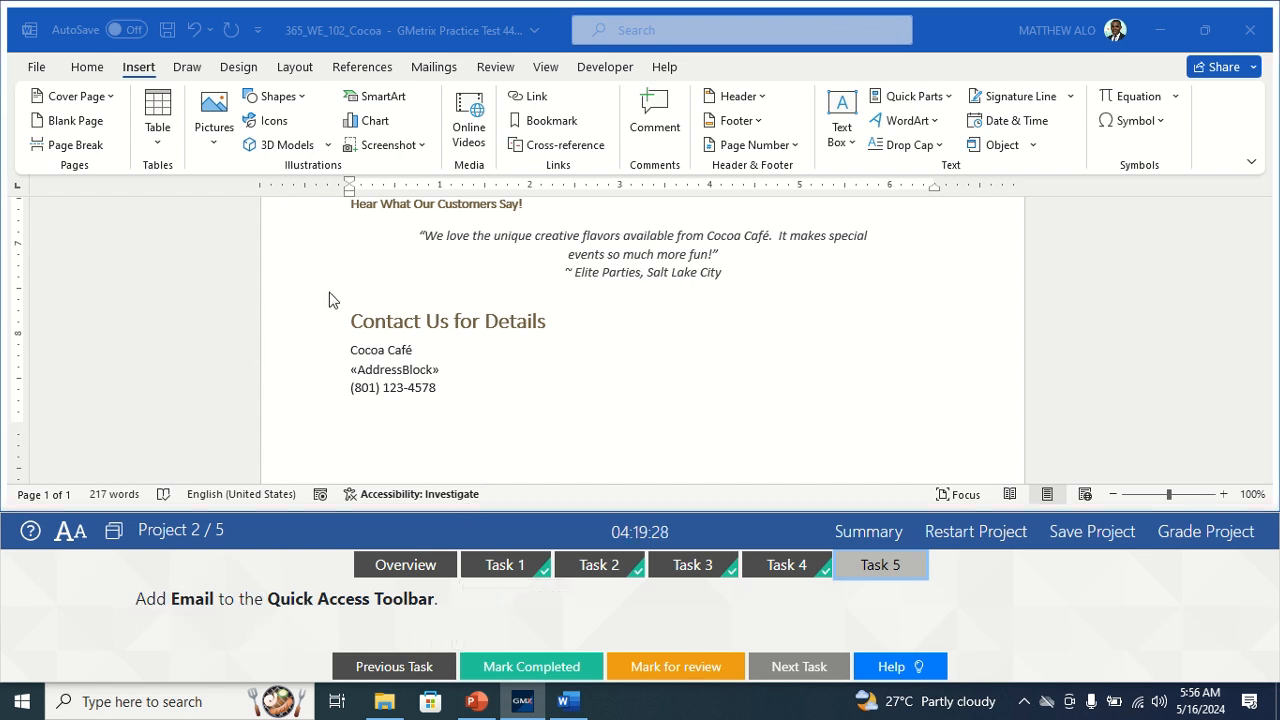
left_click(258, 31)
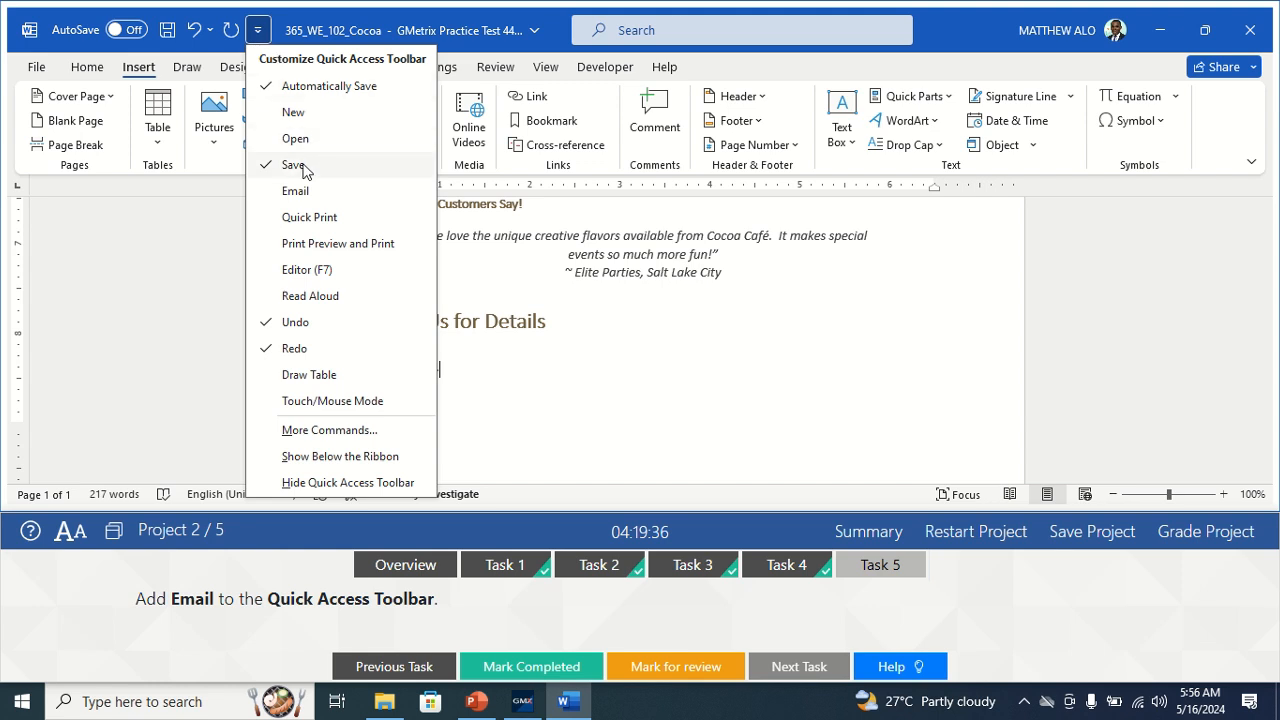
left_click(290, 191)
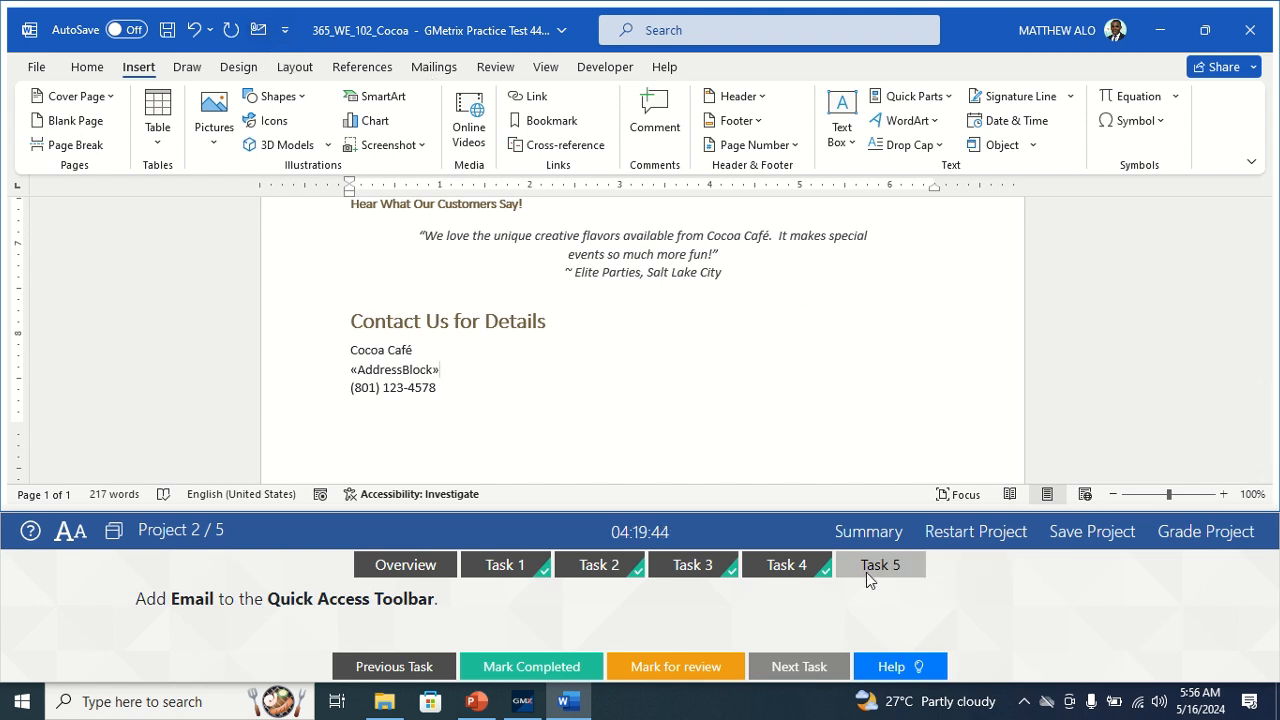
Mark the Email task done, then turn on Keep lines together for the UtahParks paragraphs and mark it completed.
left_click(482, 668)
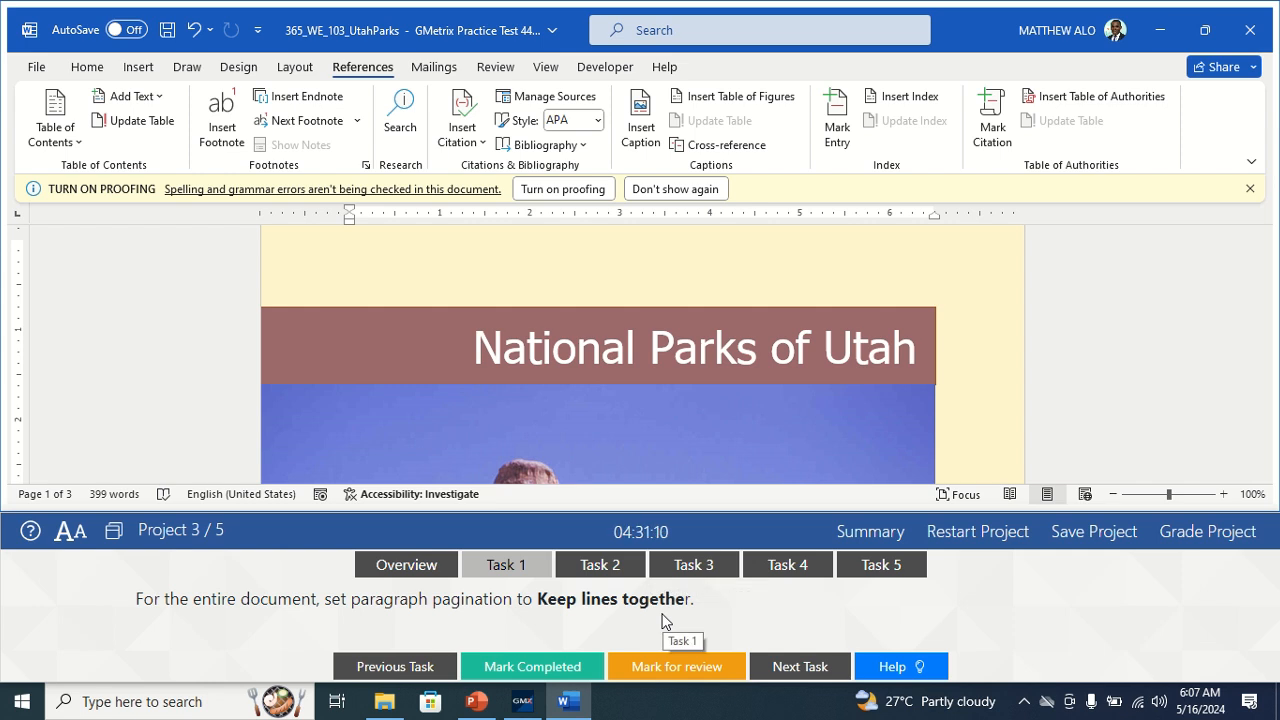
left_click(88, 67)
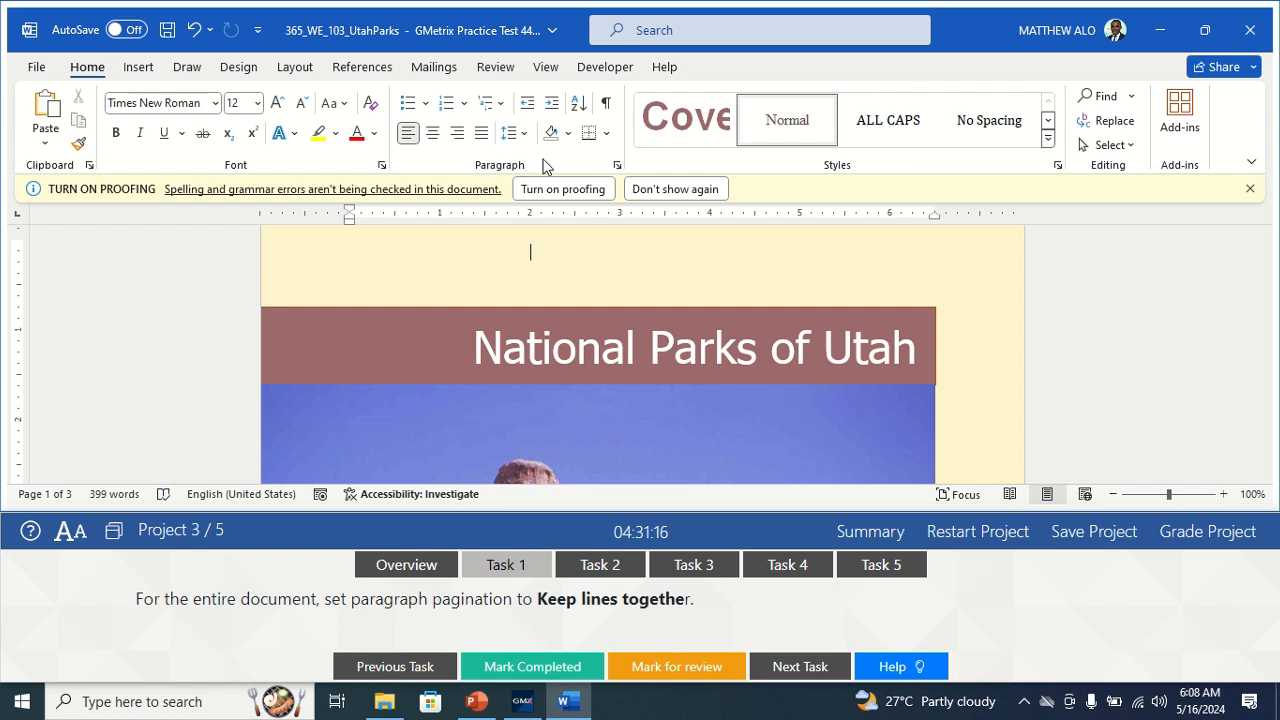
left_click(617, 168)
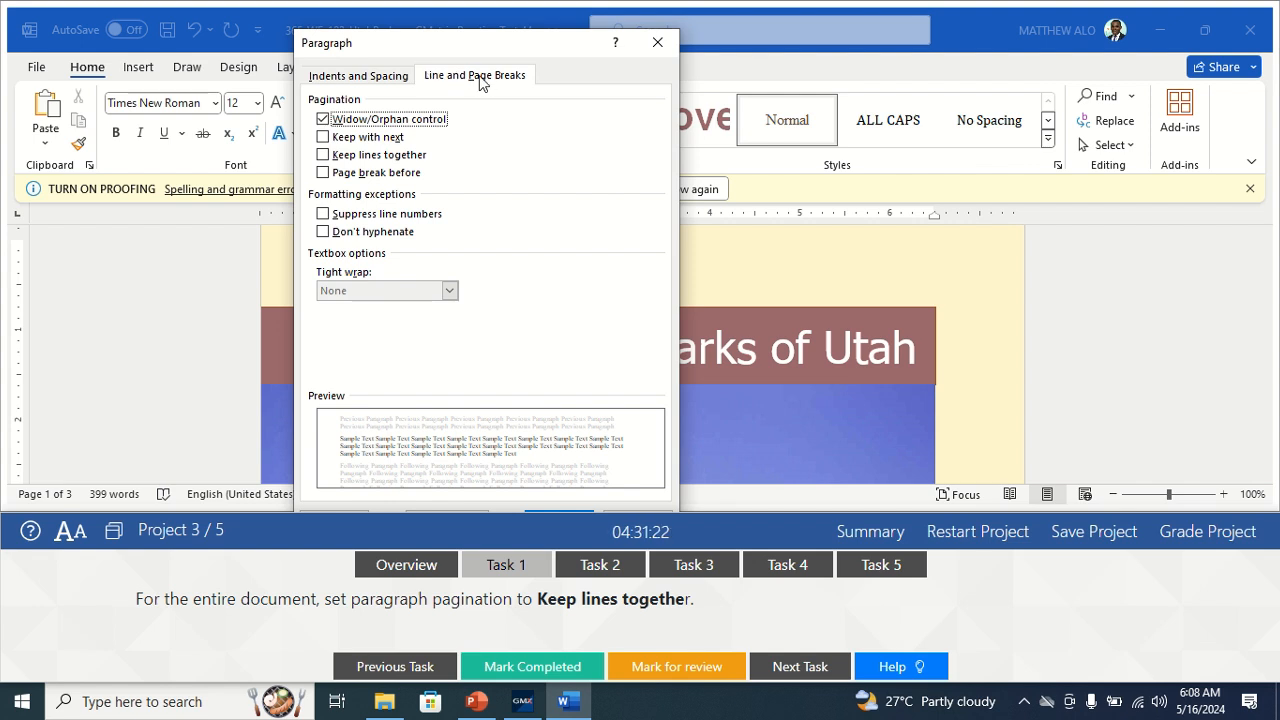
left_click(323, 155)
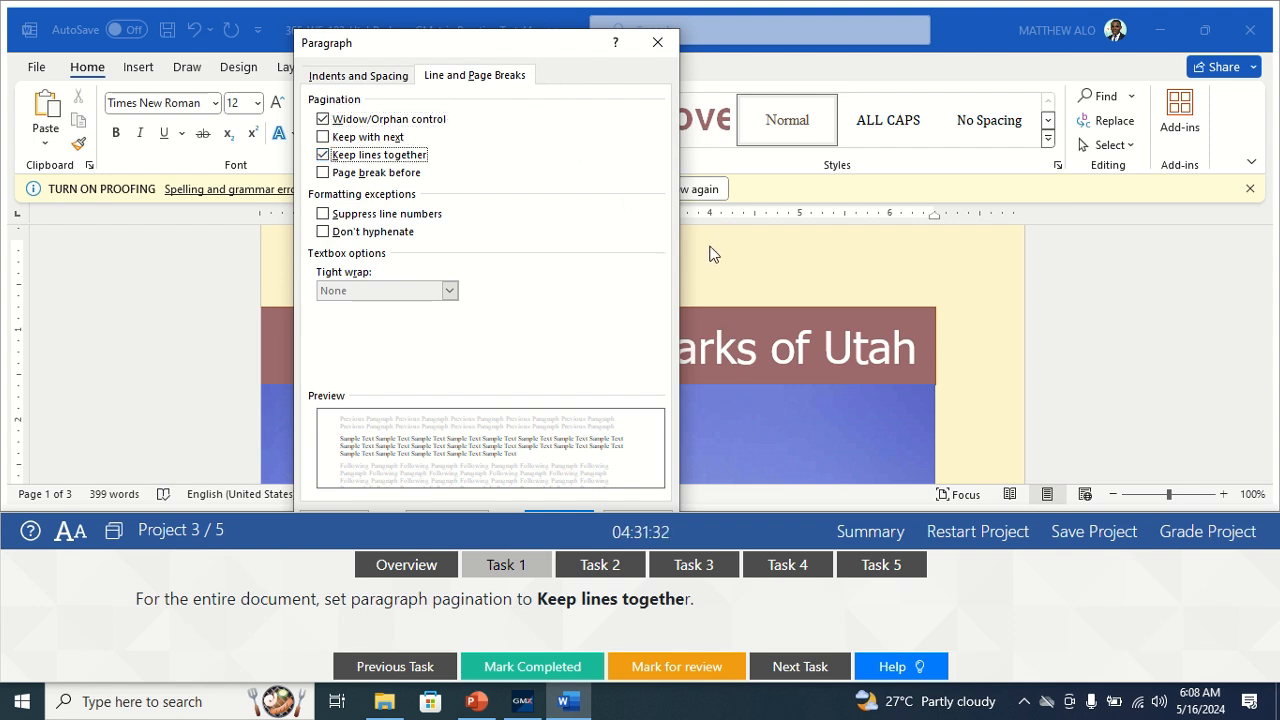
key("Return")
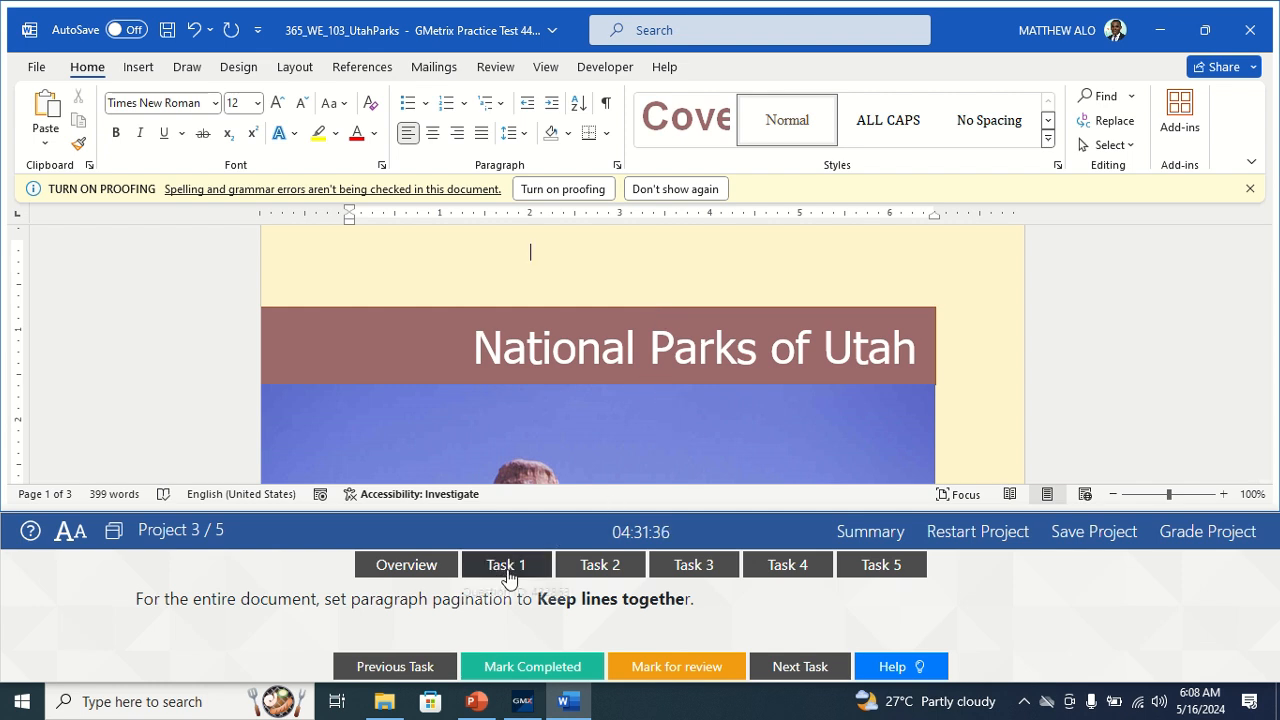
left_click(513, 667)
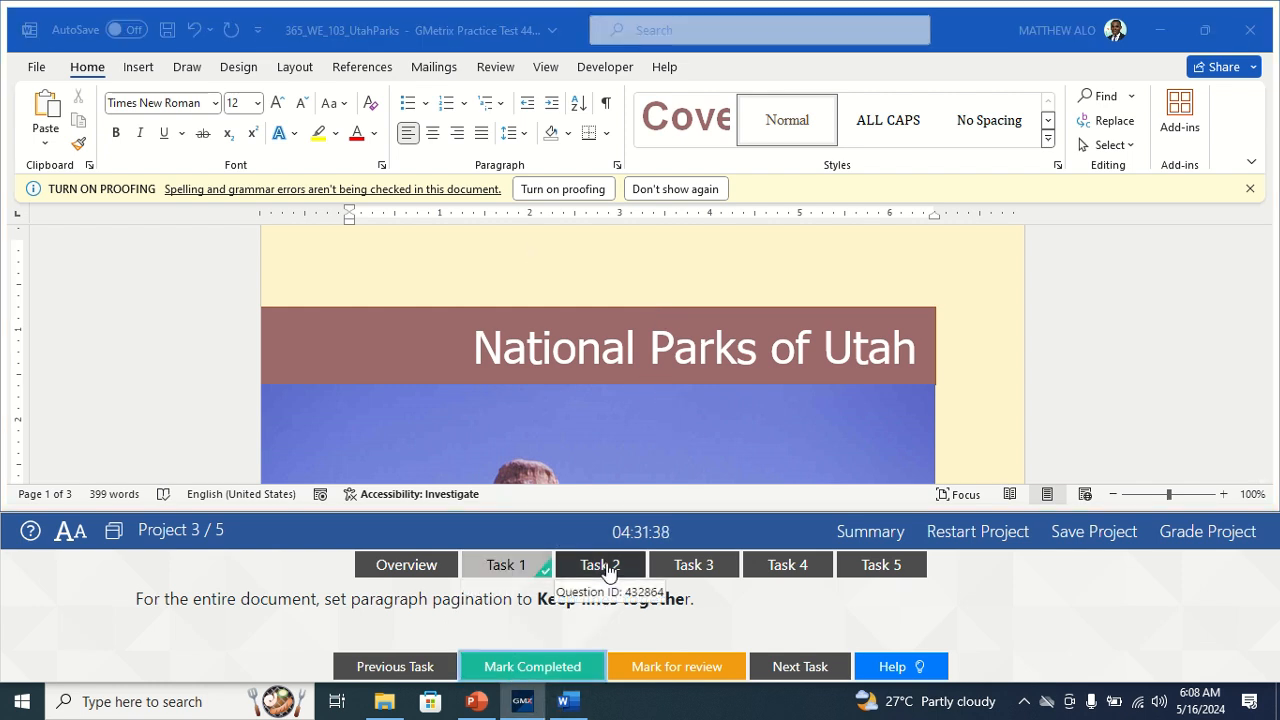
Move to the style modification task and expand the full Styles gallery on the Home tab.
left_click(603, 566)
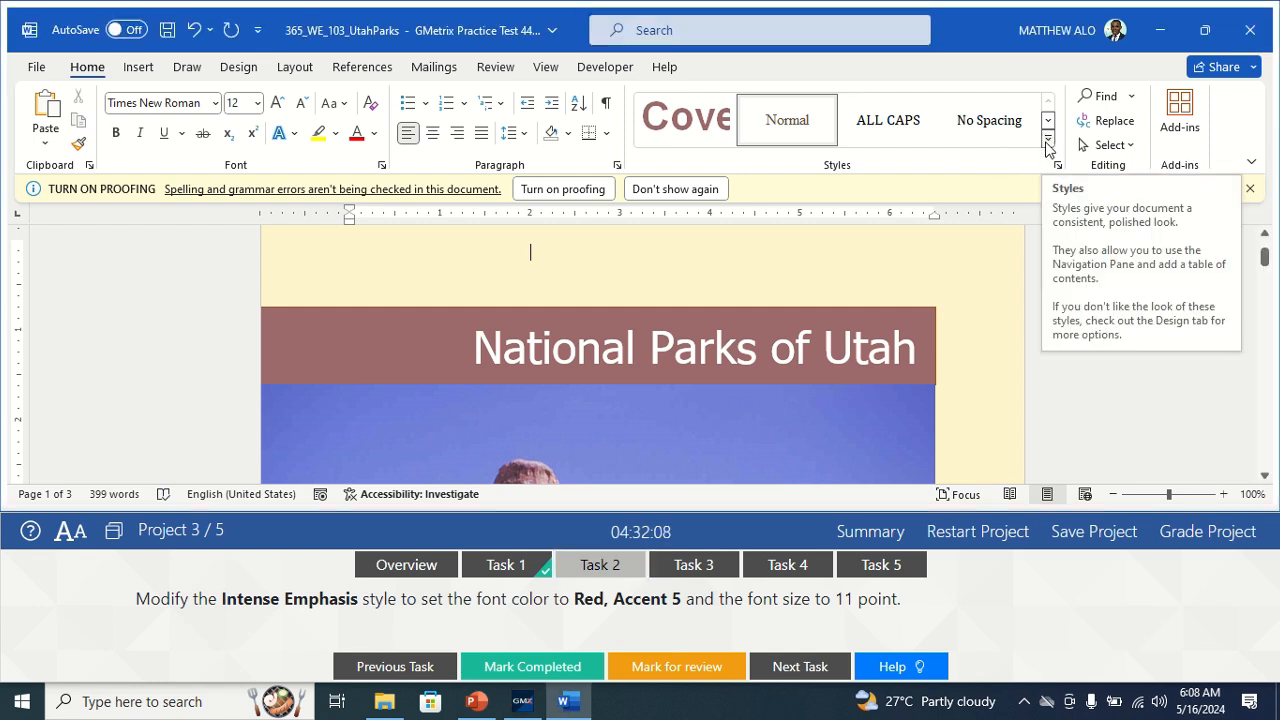
left_click(1047, 143)
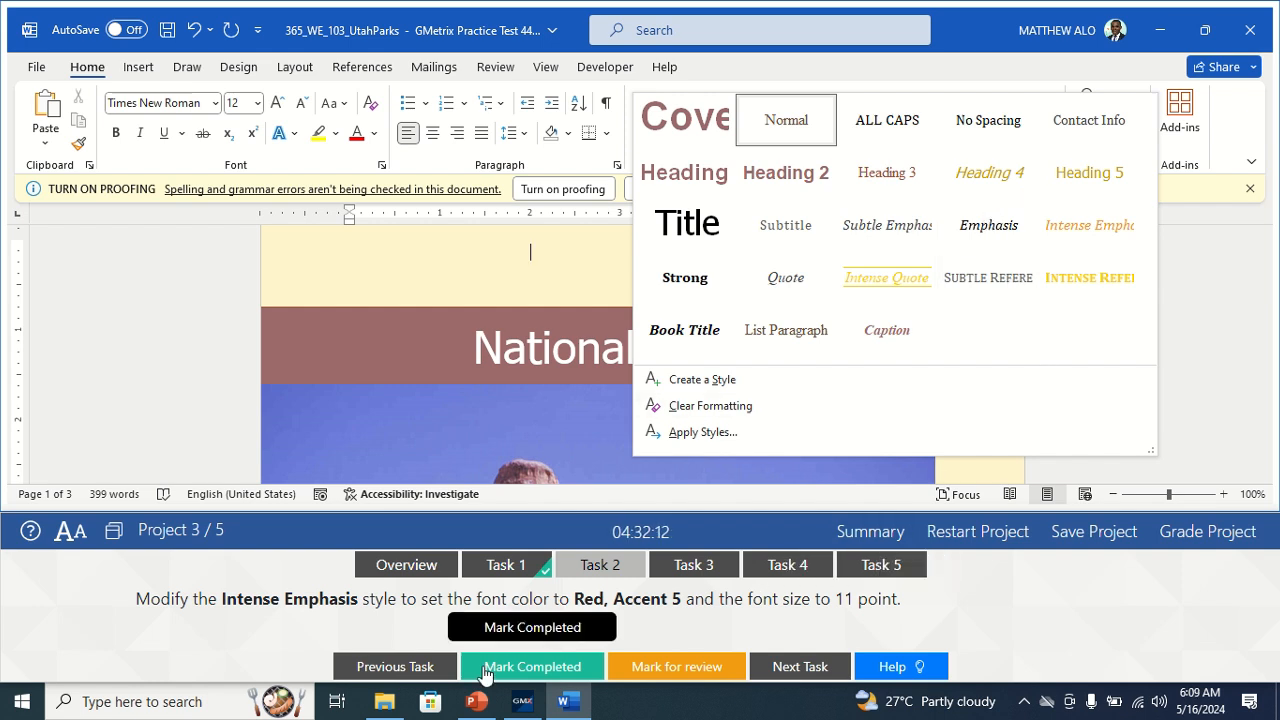
Modify the Intense Emphasis style to 11 pt with Red, Accent 5 font colour, and mark it completed.
right_click(1099, 242)
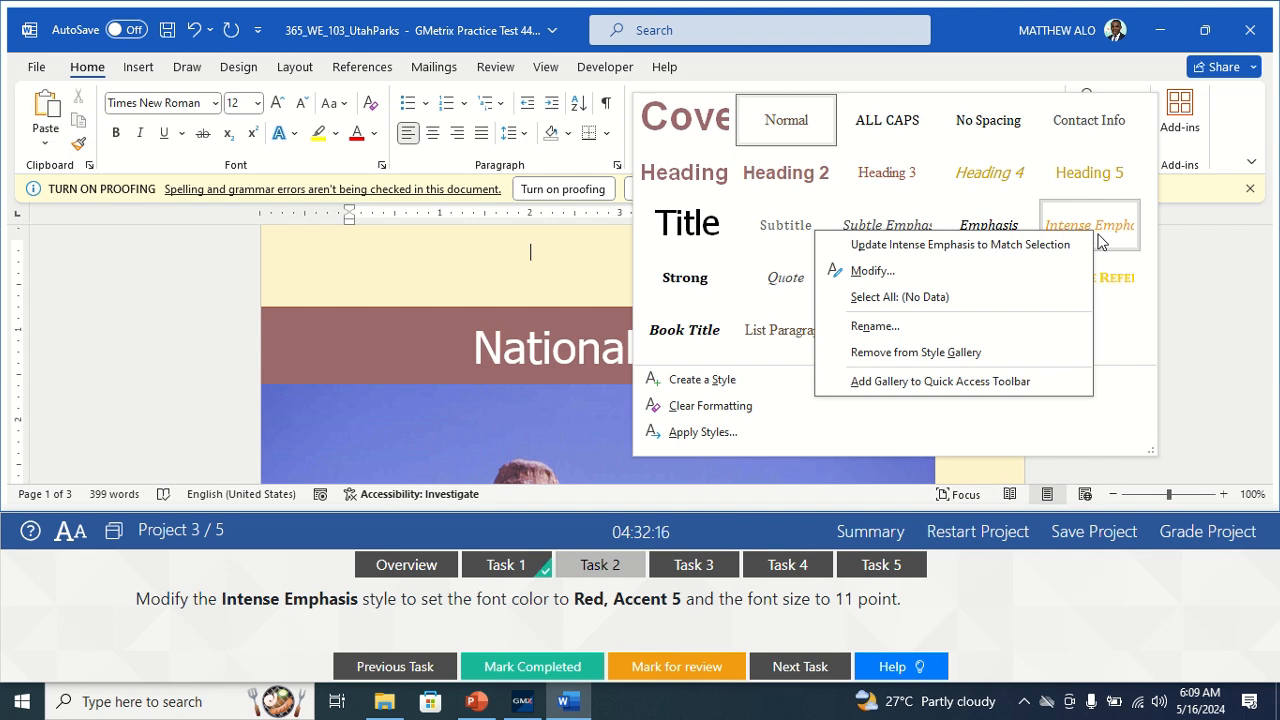
left_click(903, 284)
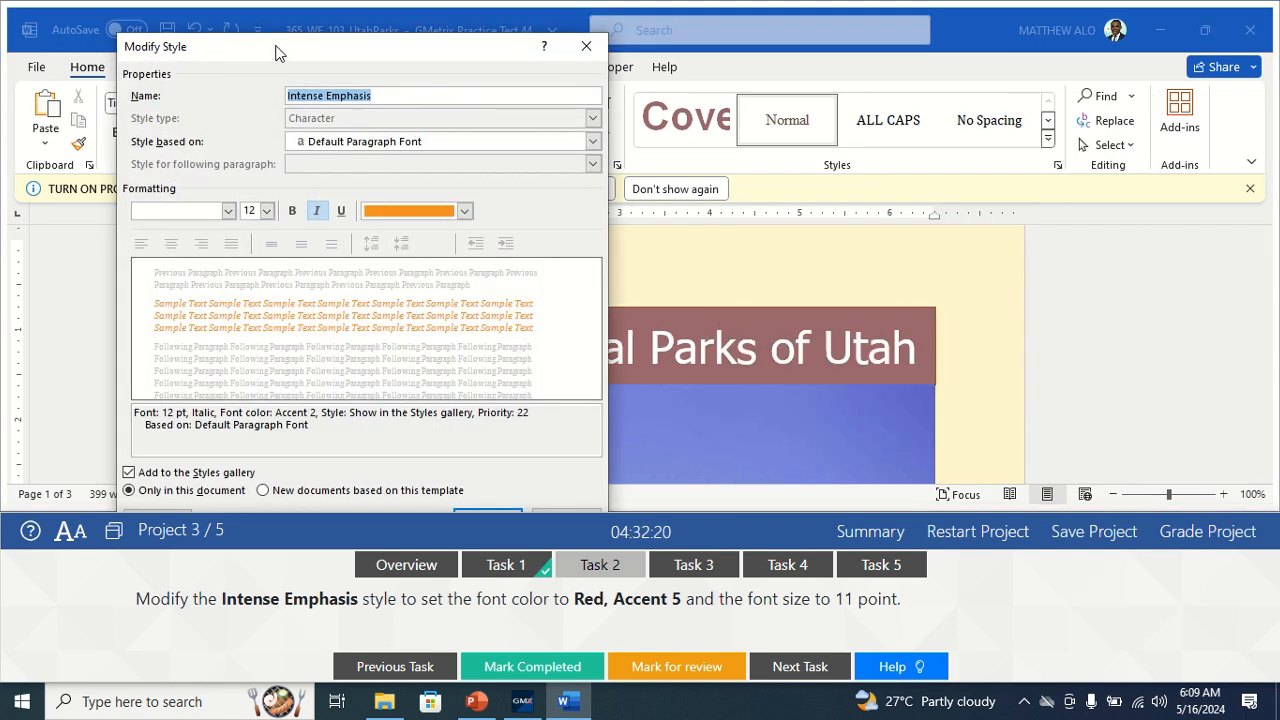
left_click_drag(277, 49, 265, 27)
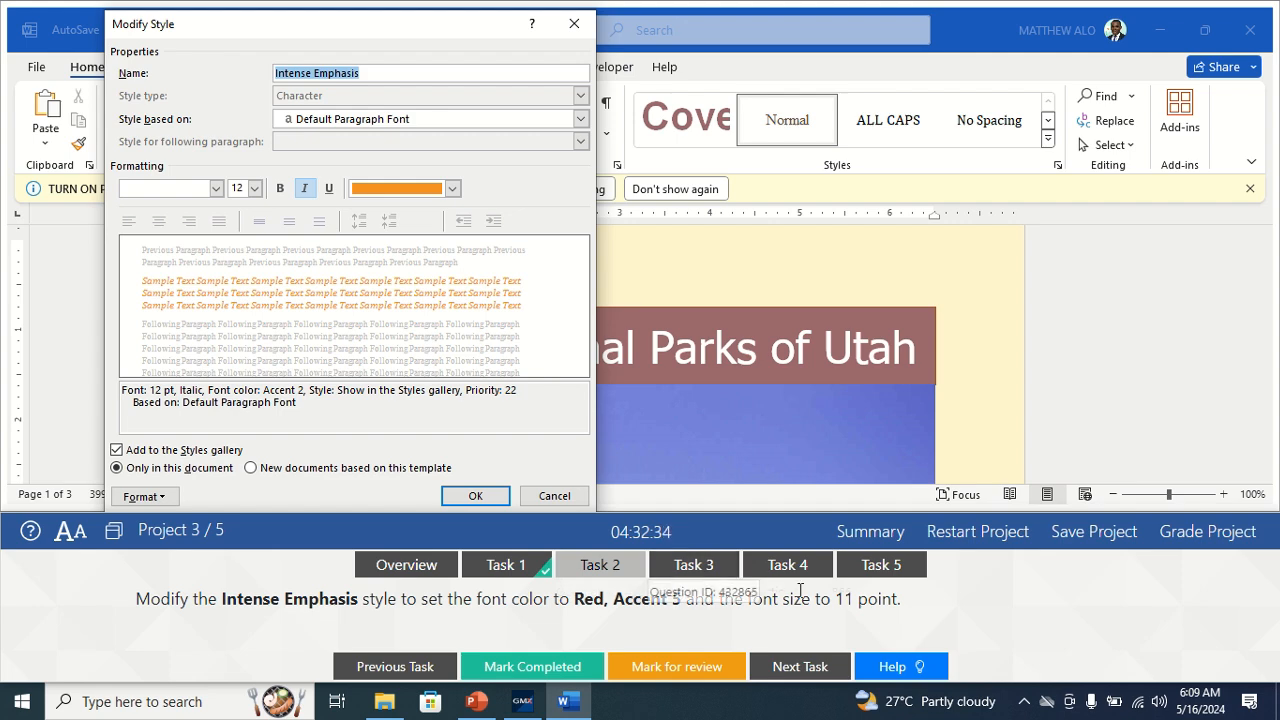
left_click(255, 189)
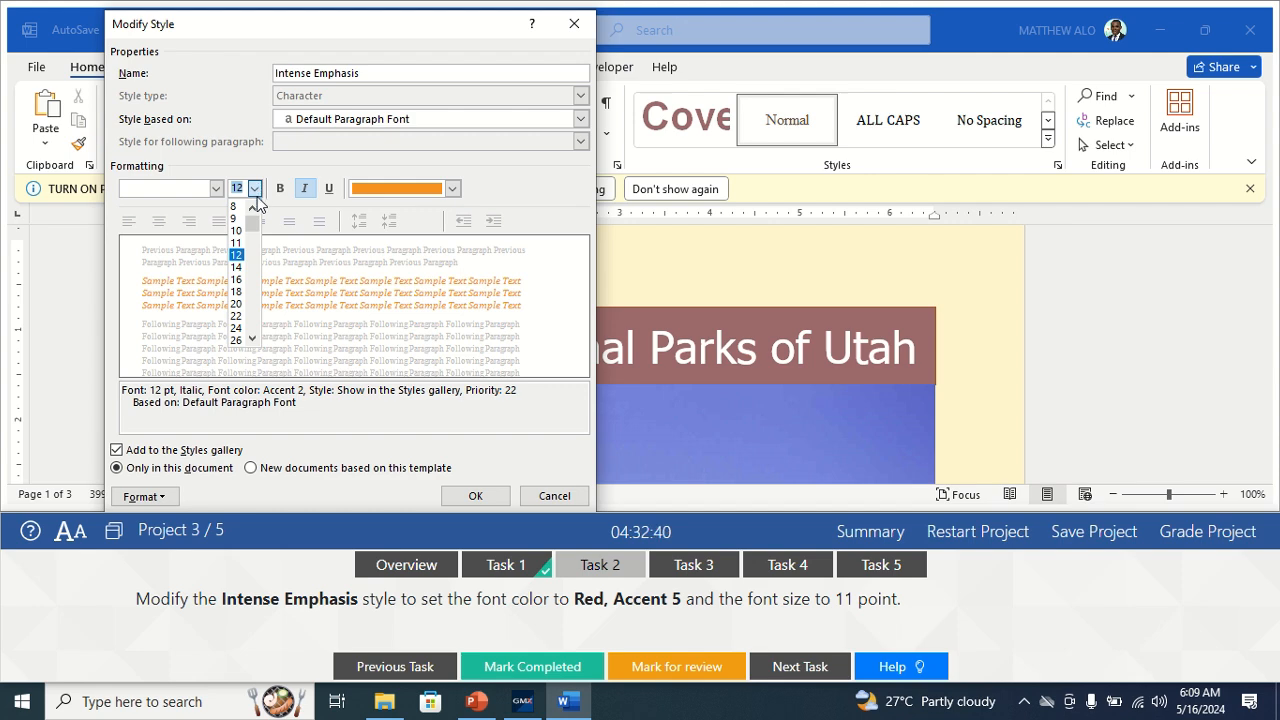
left_click(240, 242)
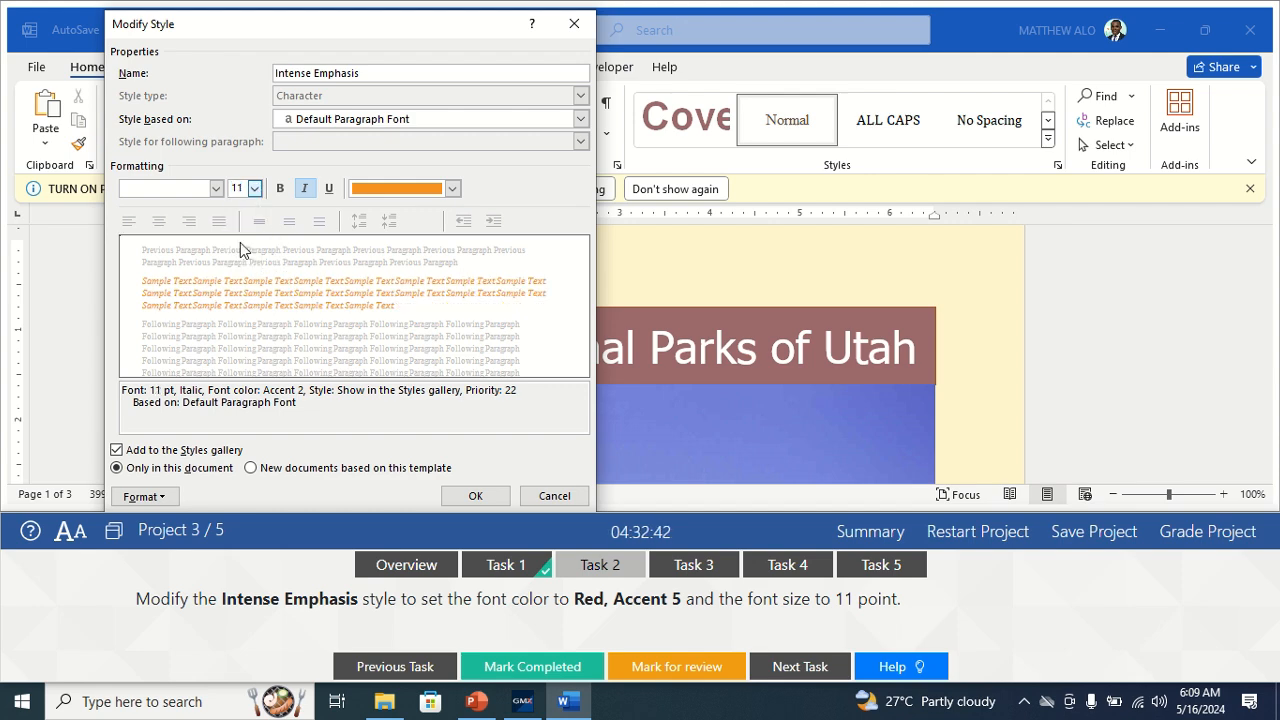
left_click(452, 188)
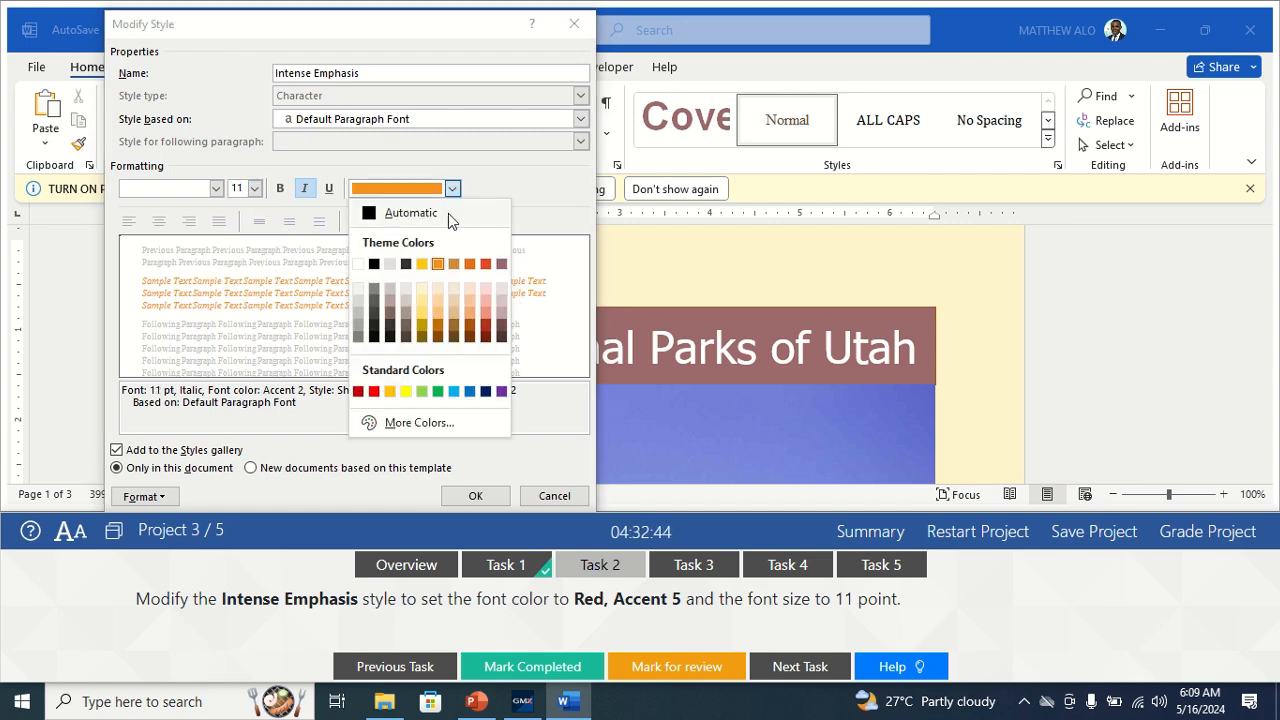
left_click(486, 264)
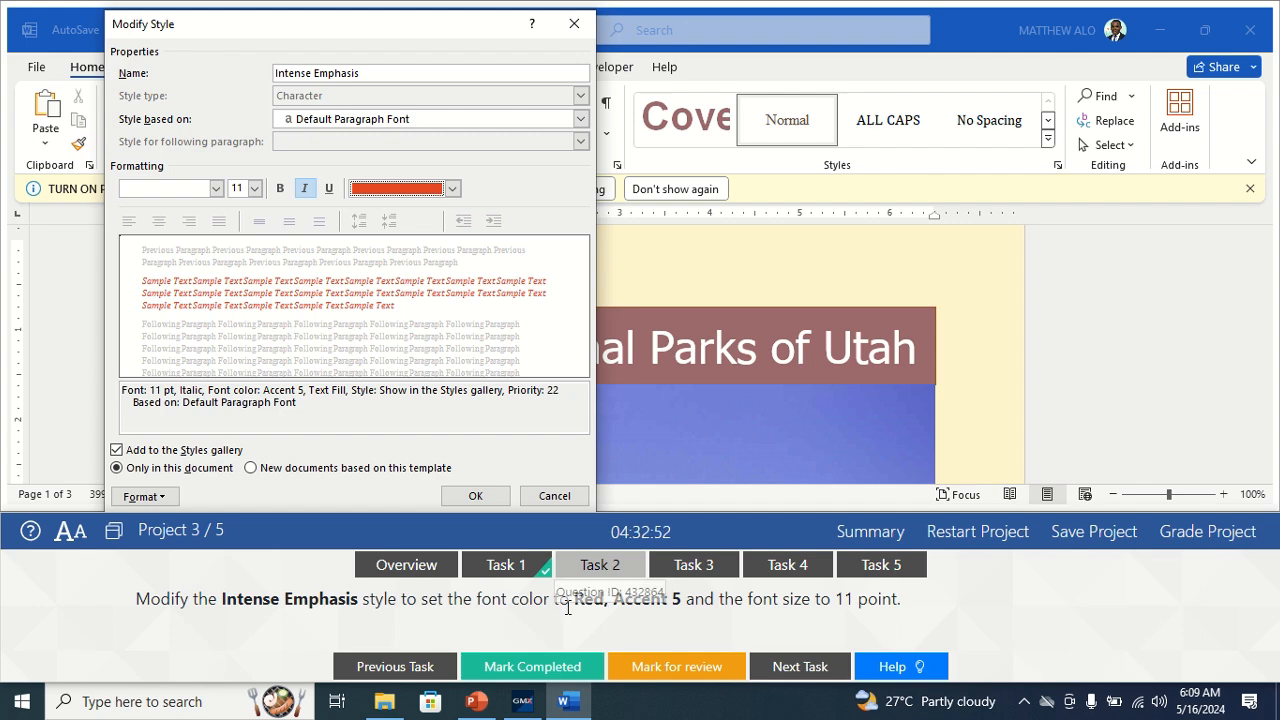
left_click(475, 498)
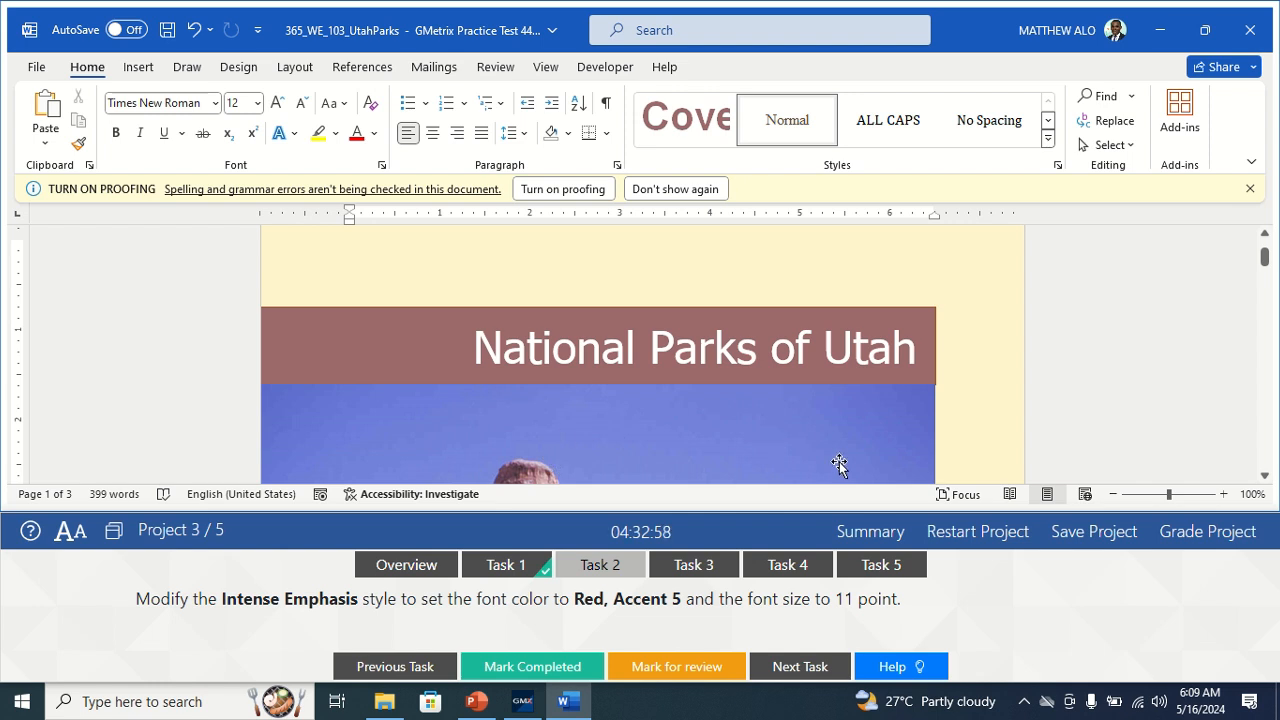
left_click(521, 666)
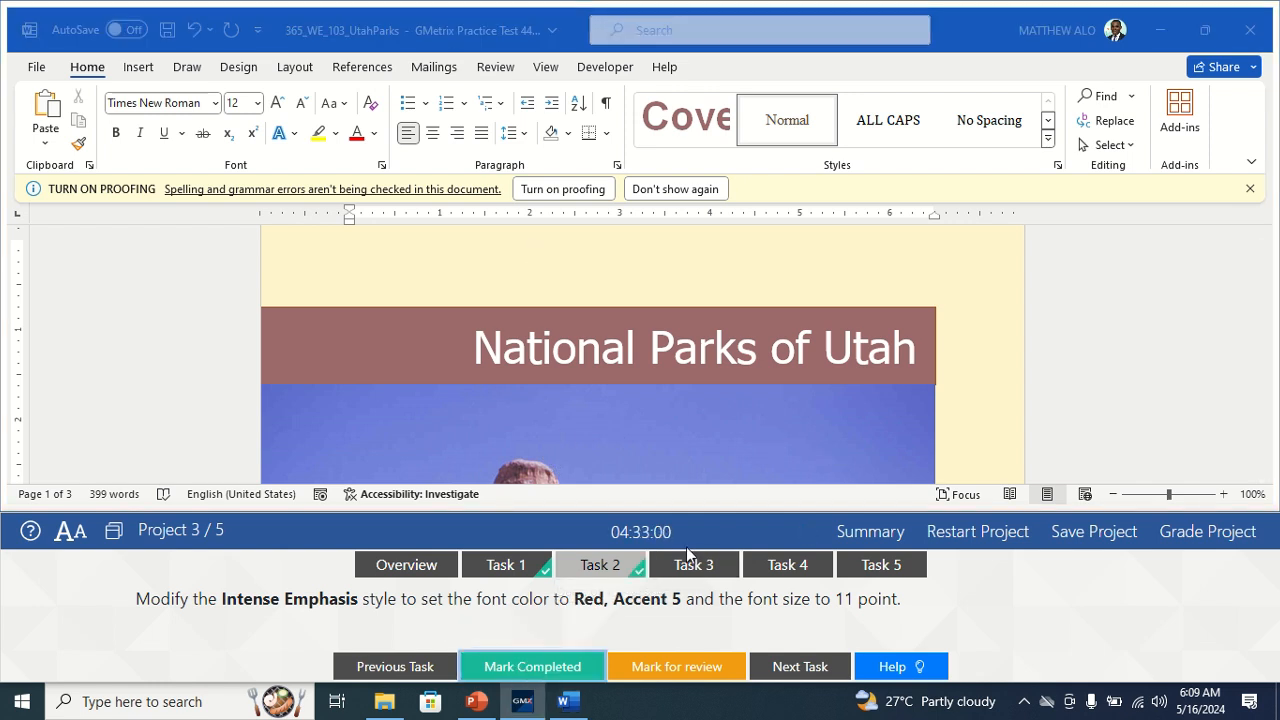
Open the index task and place the cursor on the empty line under the Index heading.
left_click(690, 565)
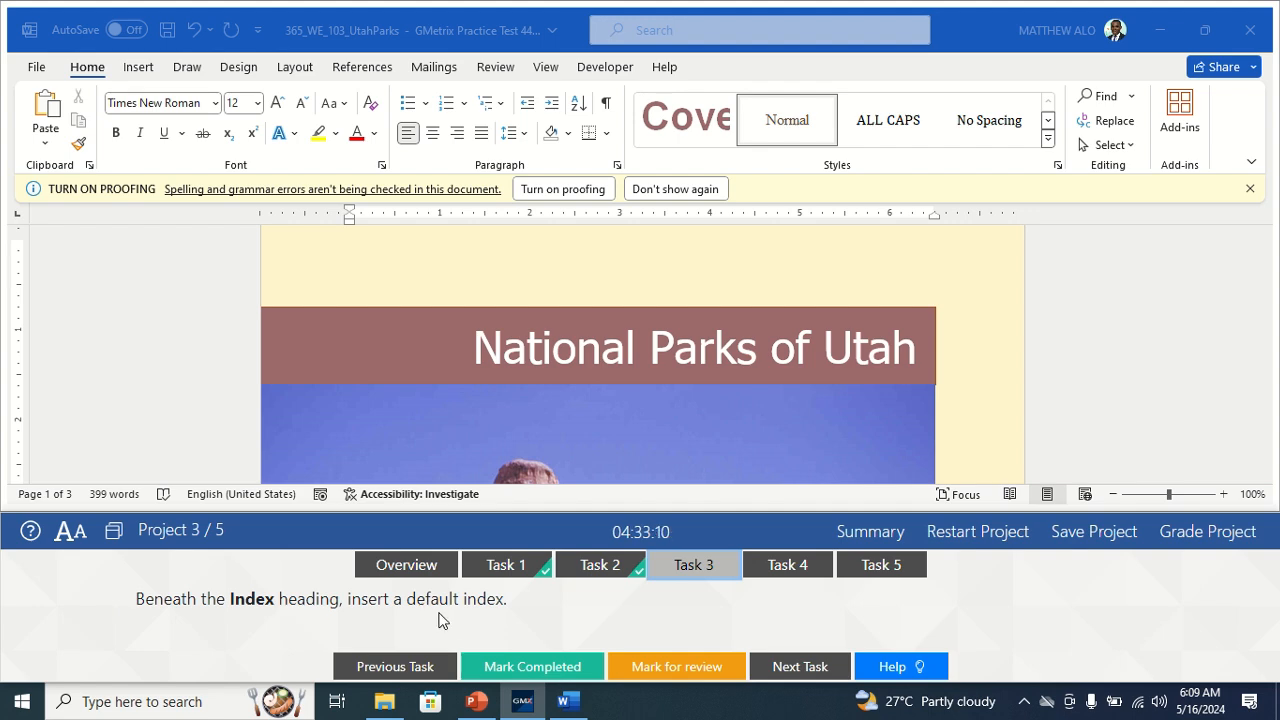
scroll(737, 466, "down", 15)
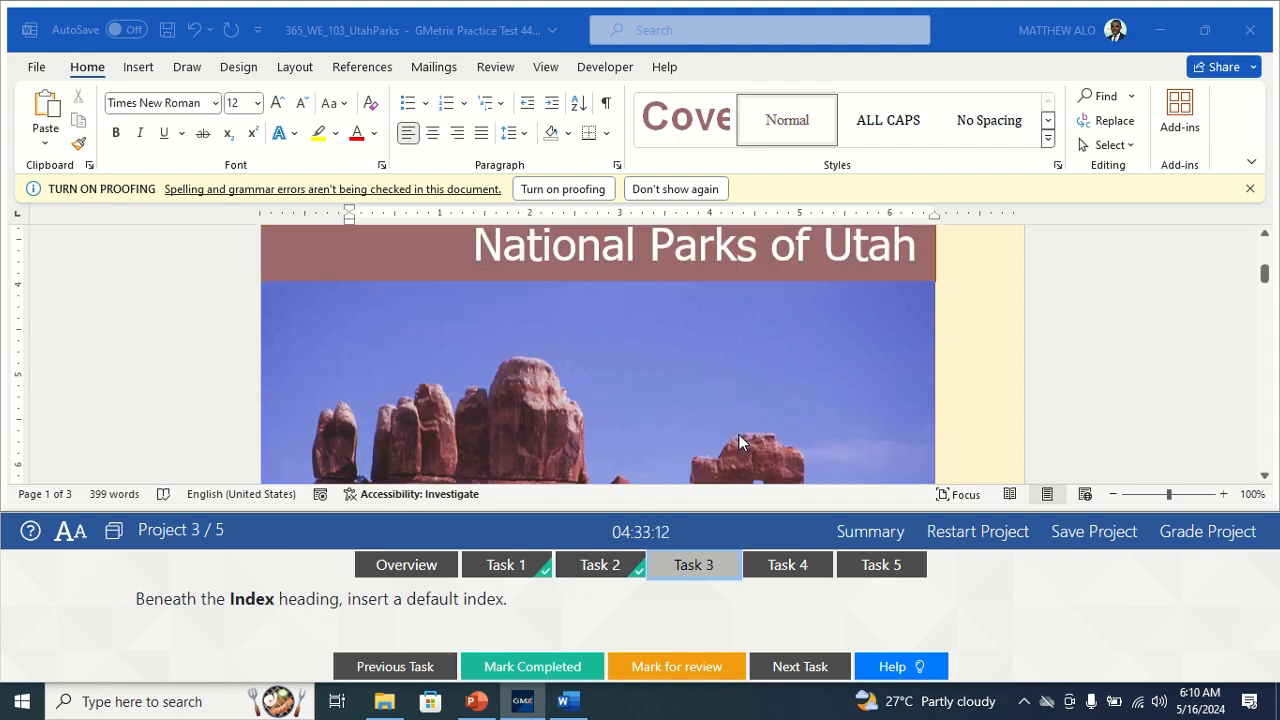
scroll(752, 321, "down", 12)
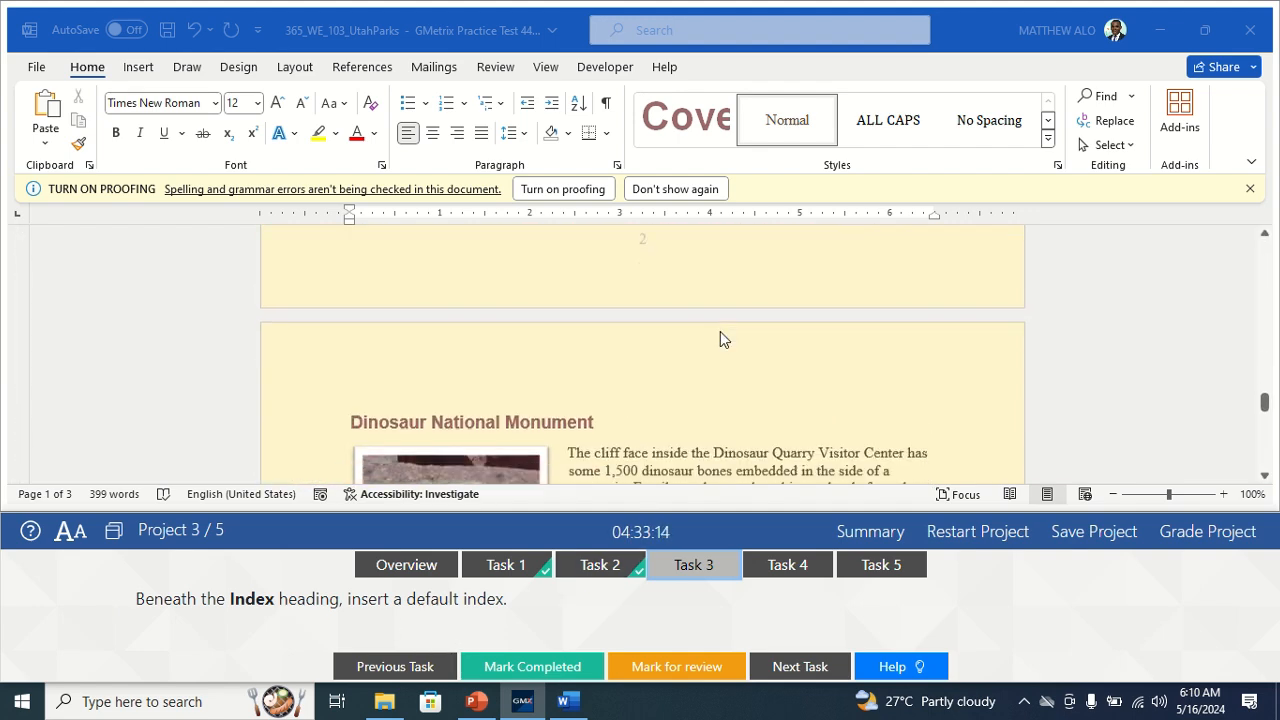
scroll(752, 303, "up", 5)
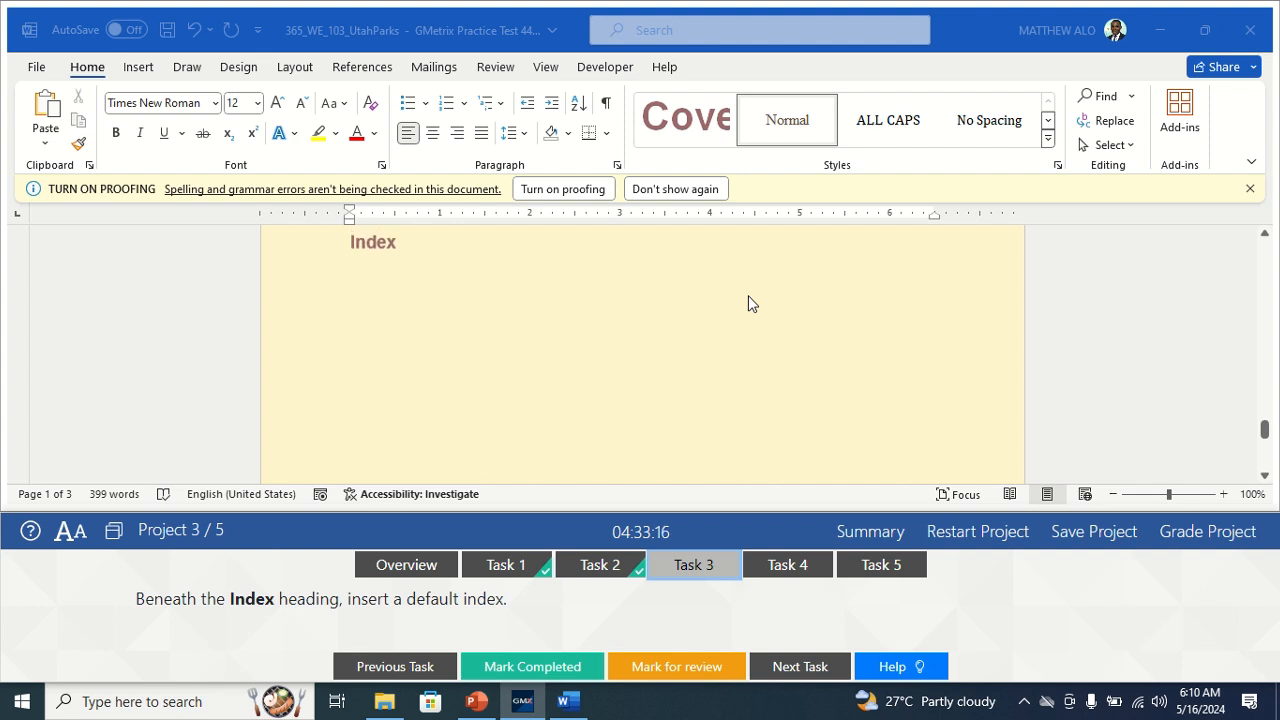
left_click(400, 376)
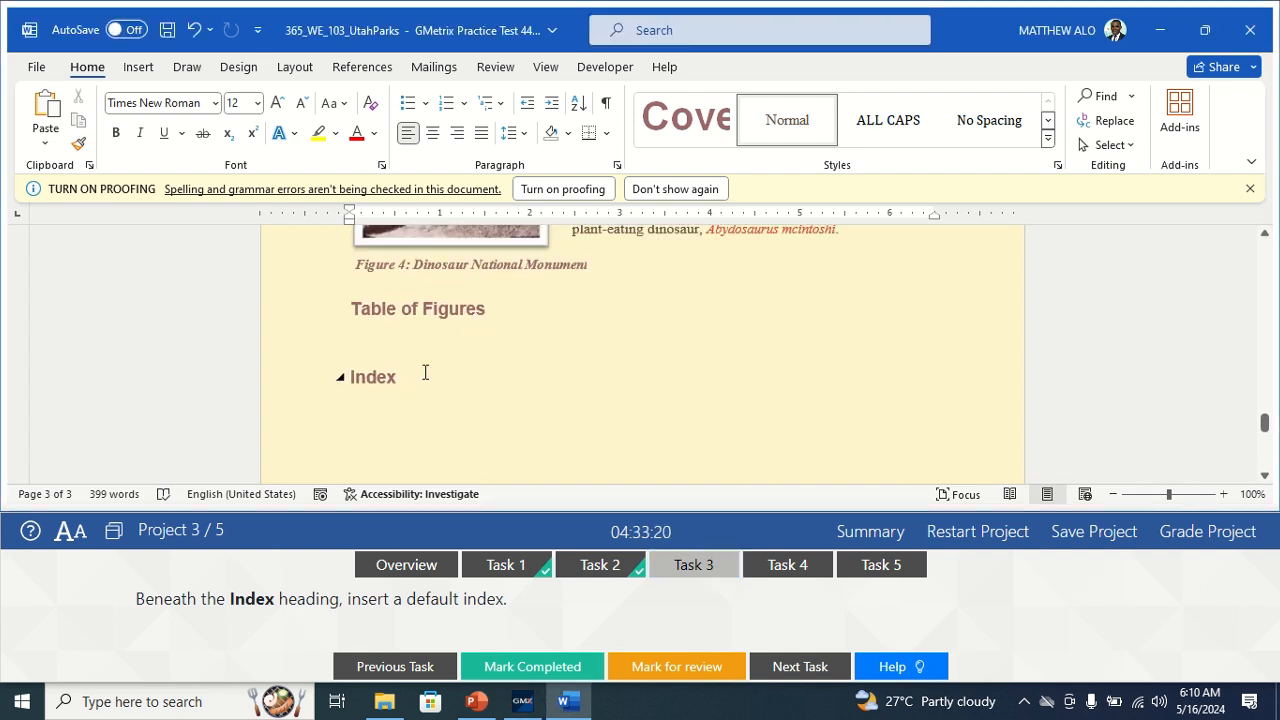
scroll(425, 372, "up", 5)
scroll(429, 346, "down", 6)
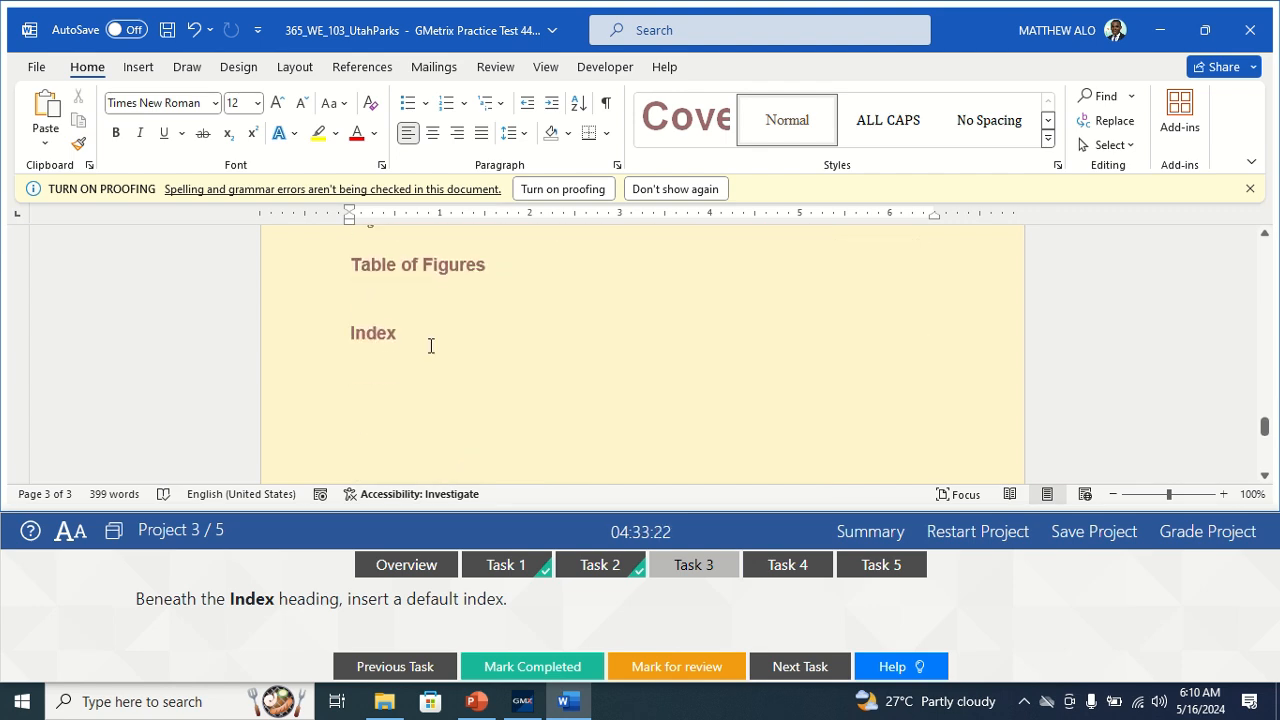
scroll(429, 346, "up", 2)
left_click(416, 345)
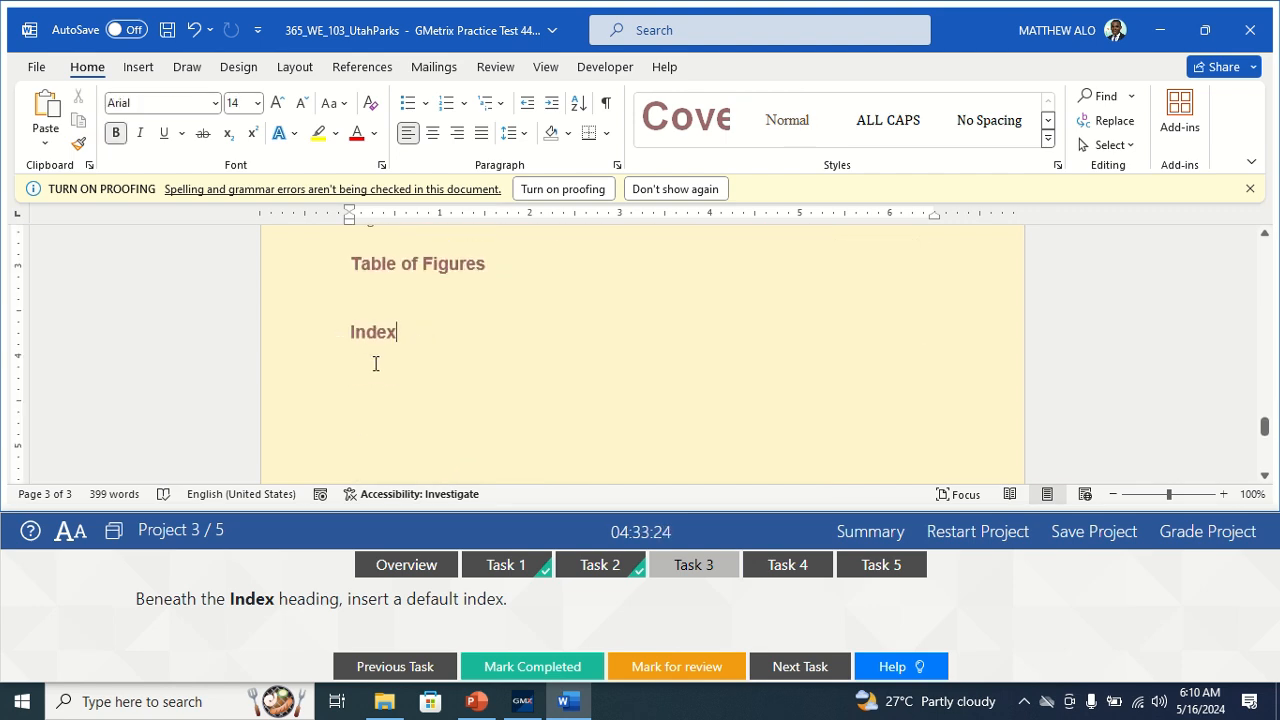
left_click(375, 363)
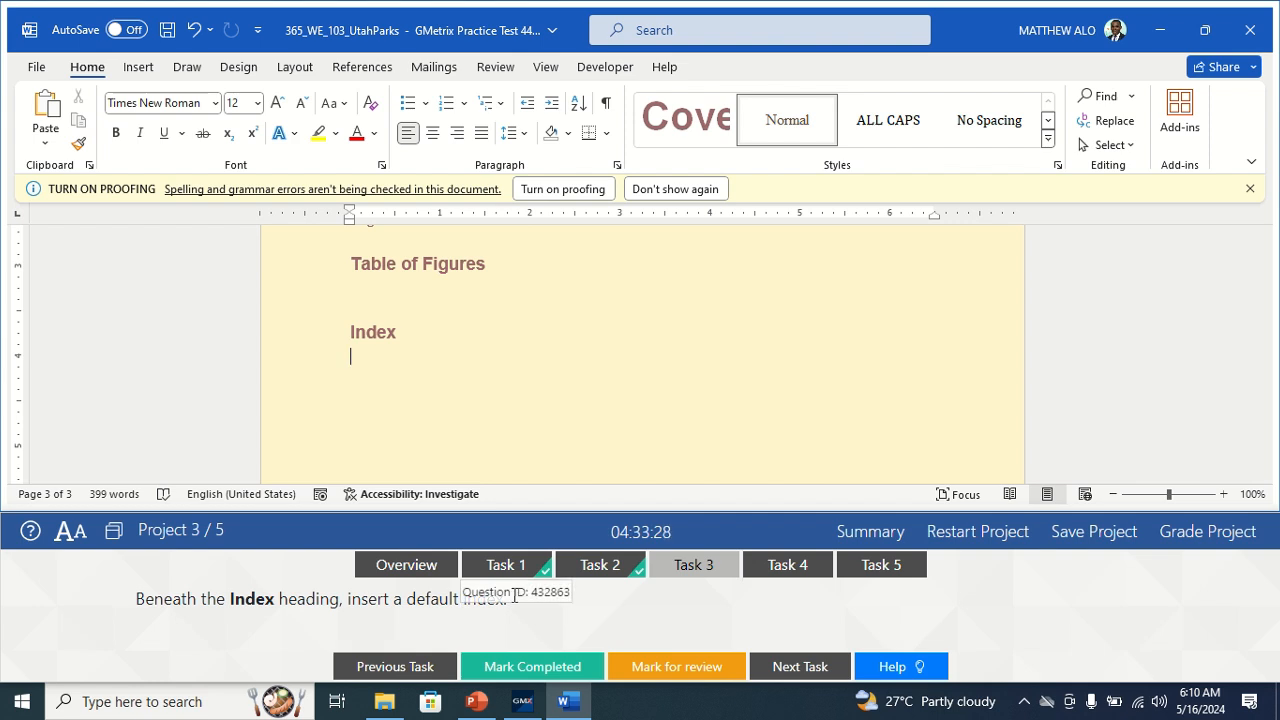
Insert a default index there from the References tab and mark the task completed.
left_click(358, 66)
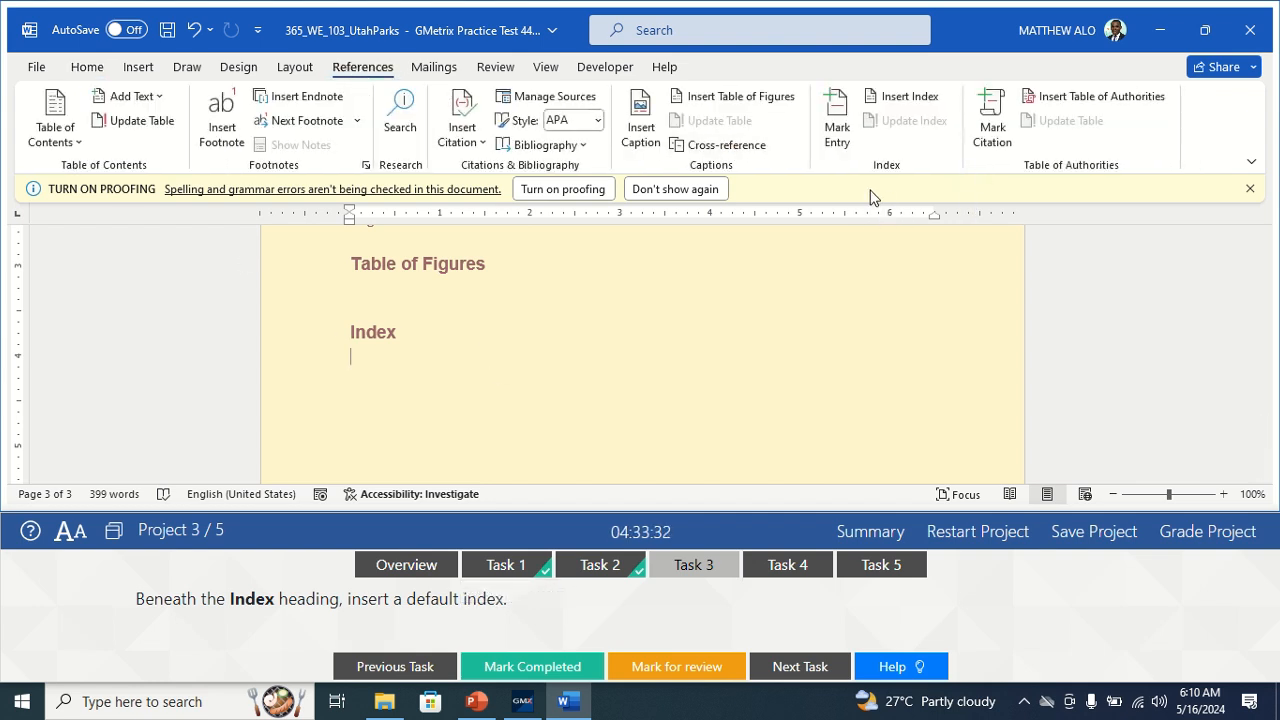
left_click(912, 104)
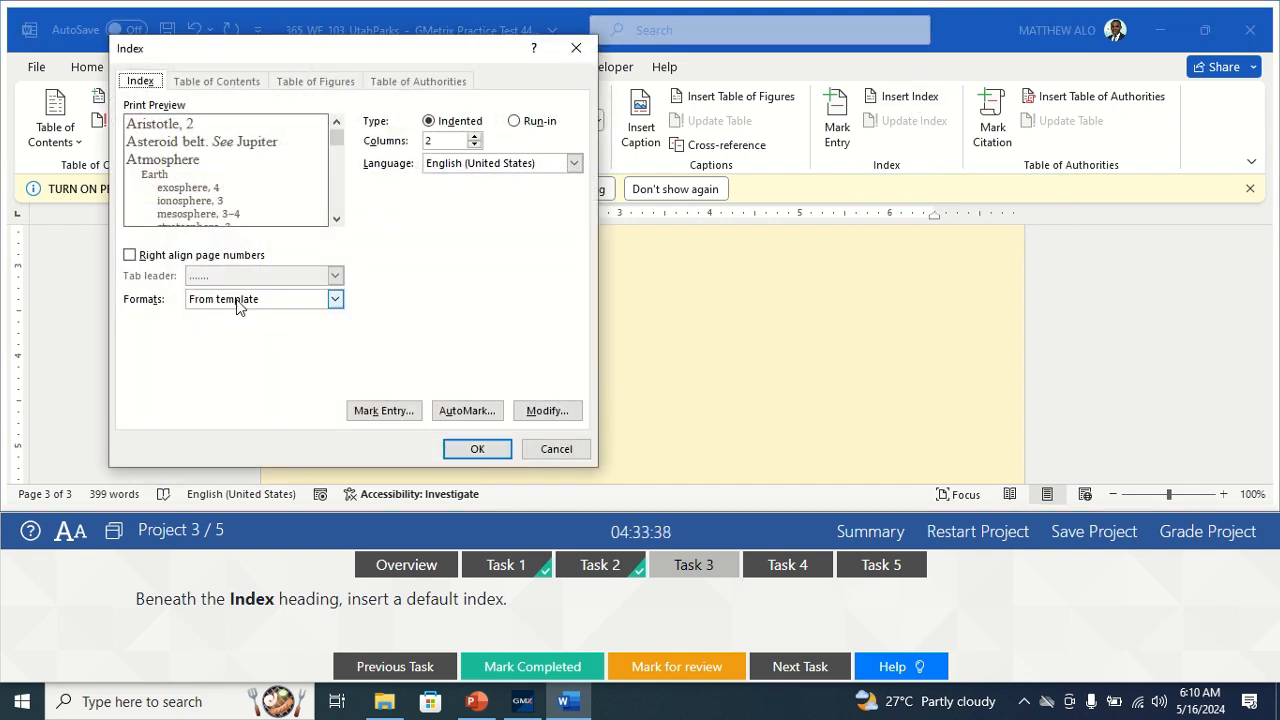
left_click(478, 449)
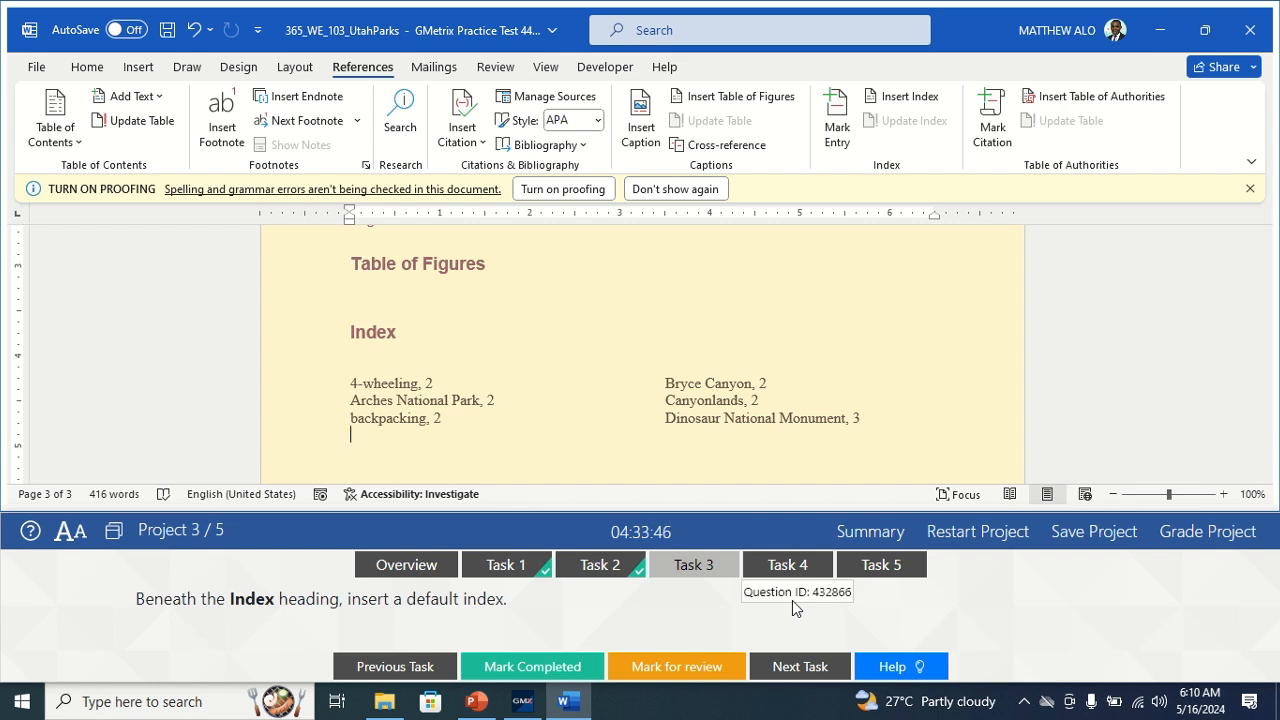
left_click(532, 666)
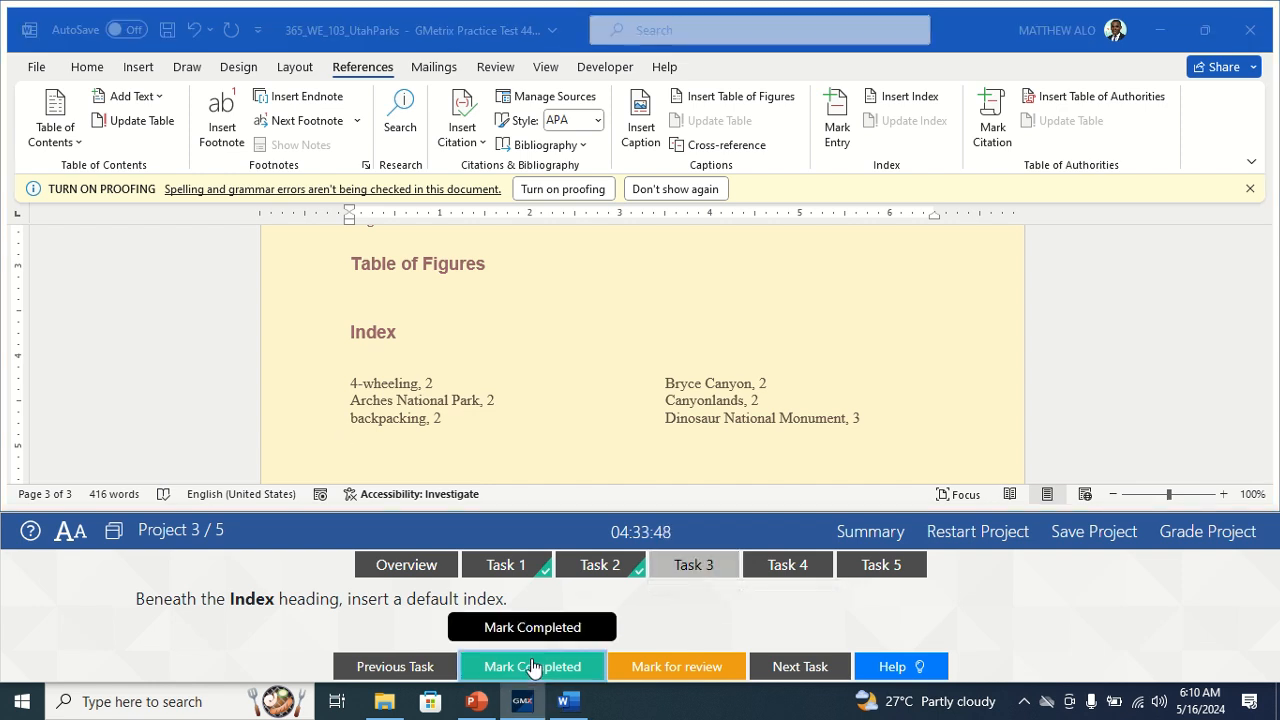
left_click(803, 567)
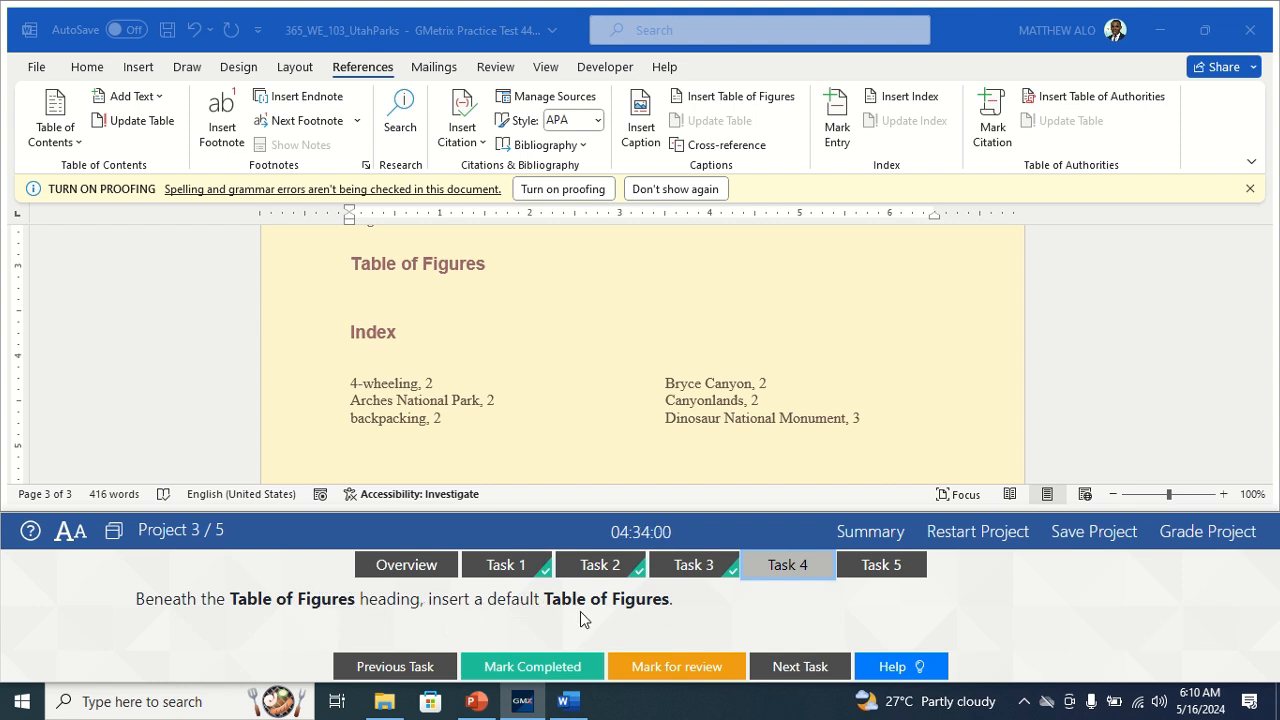
Insert a default table of figures under the Table of Figures heading and mark the task completed.
scroll(635, 402, "up", 1)
scroll(635, 402, "up", 1)
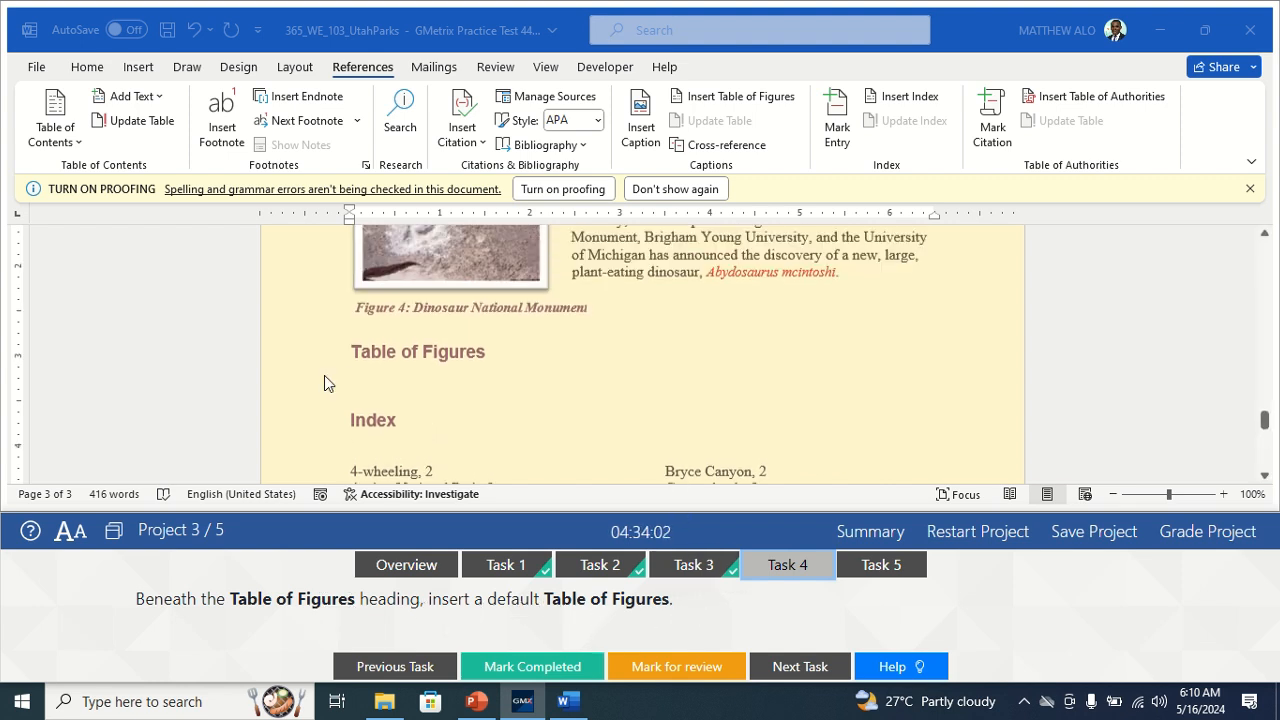
left_click(371, 379)
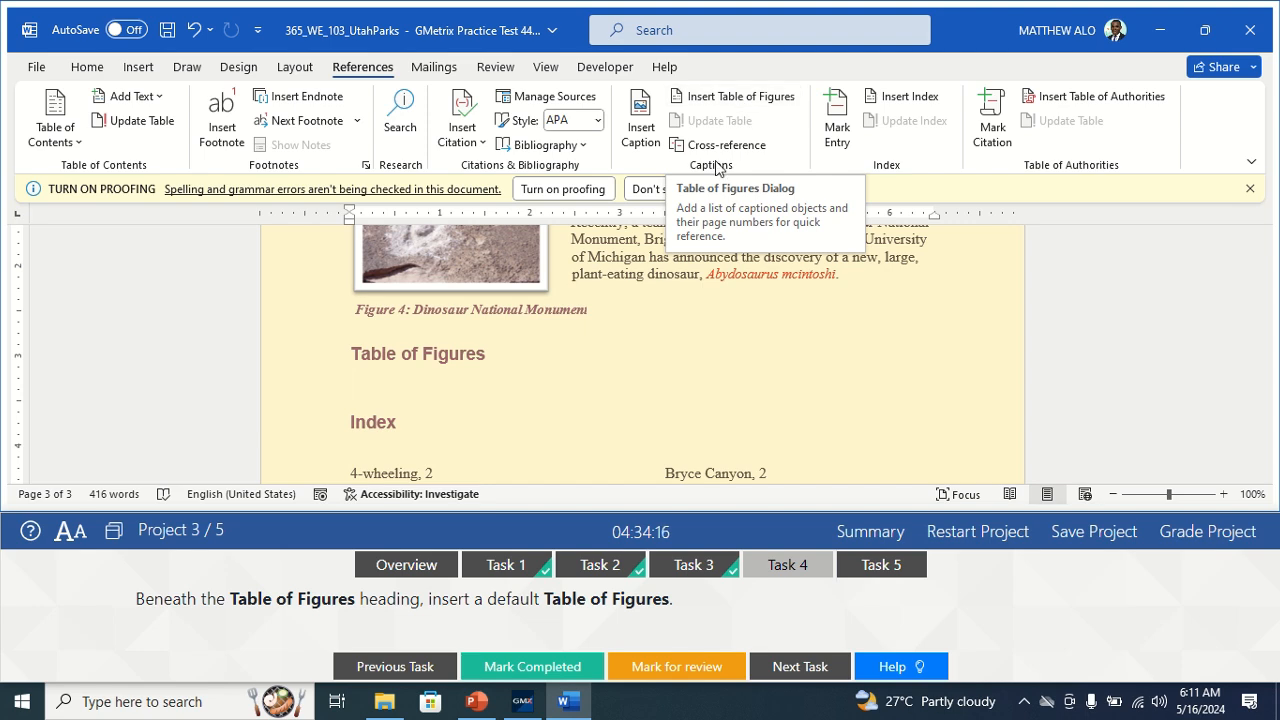
left_click(735, 97)
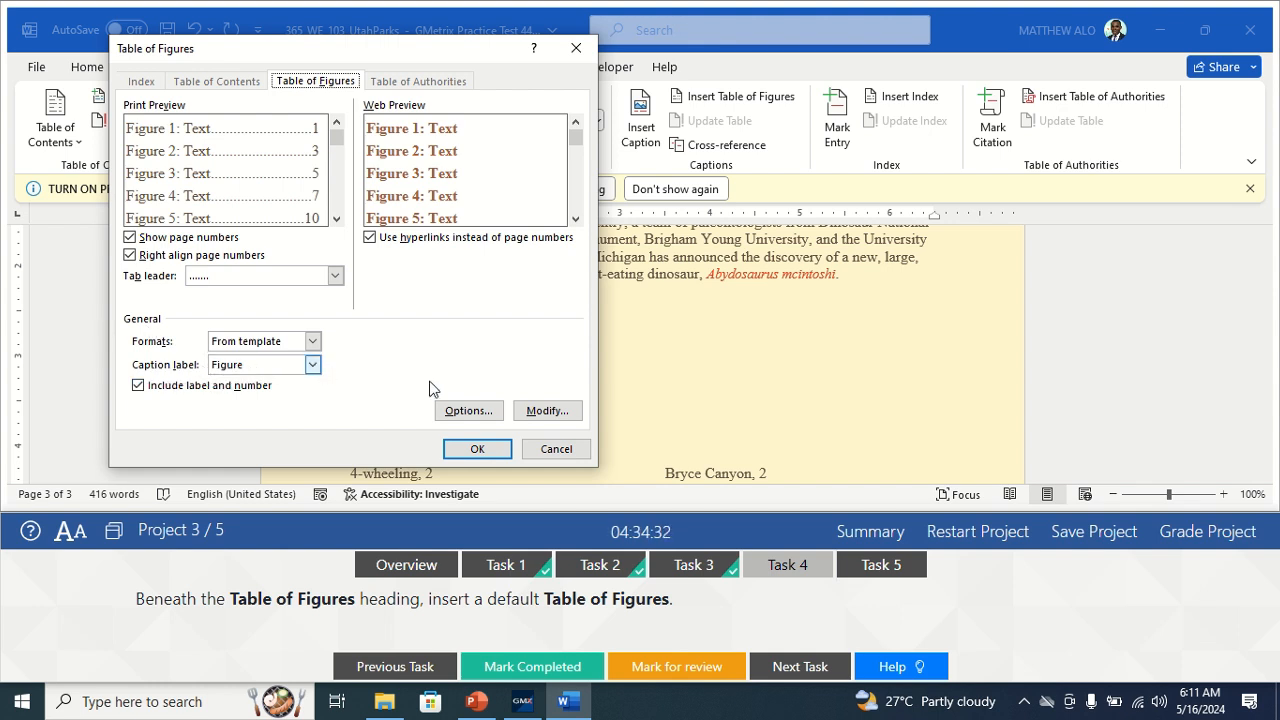
left_click(477, 450)
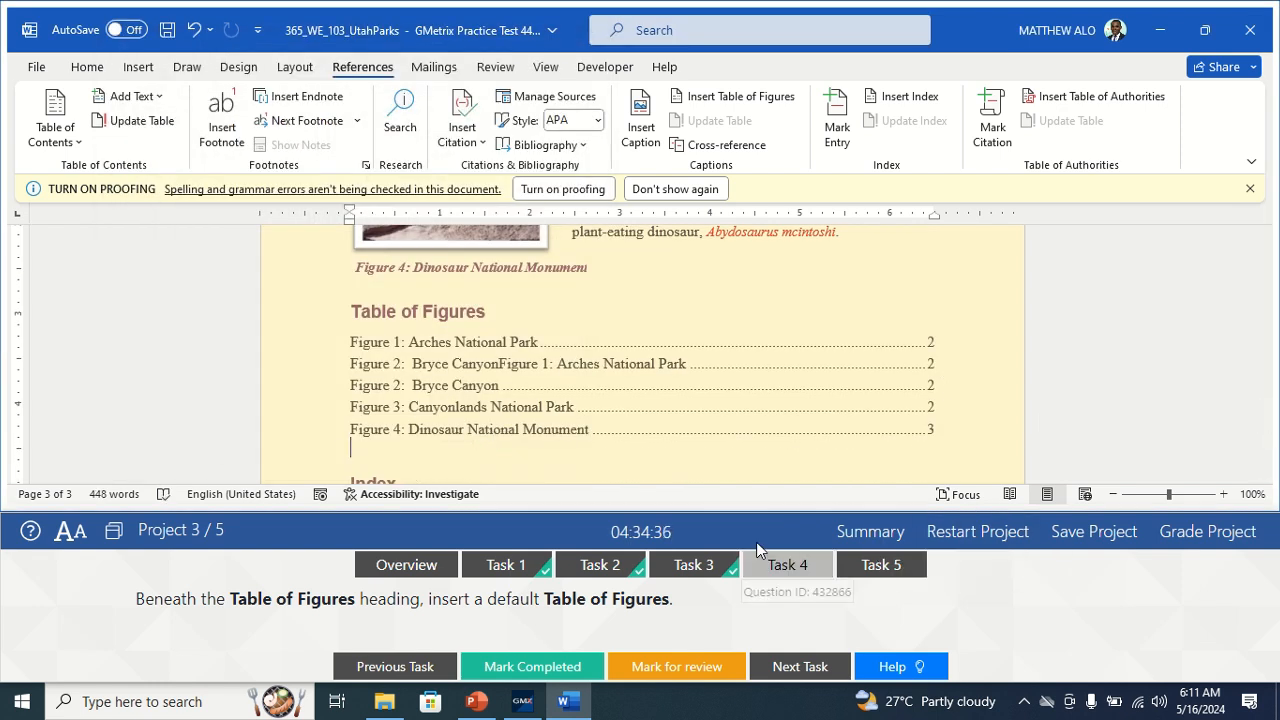
left_click(535, 666)
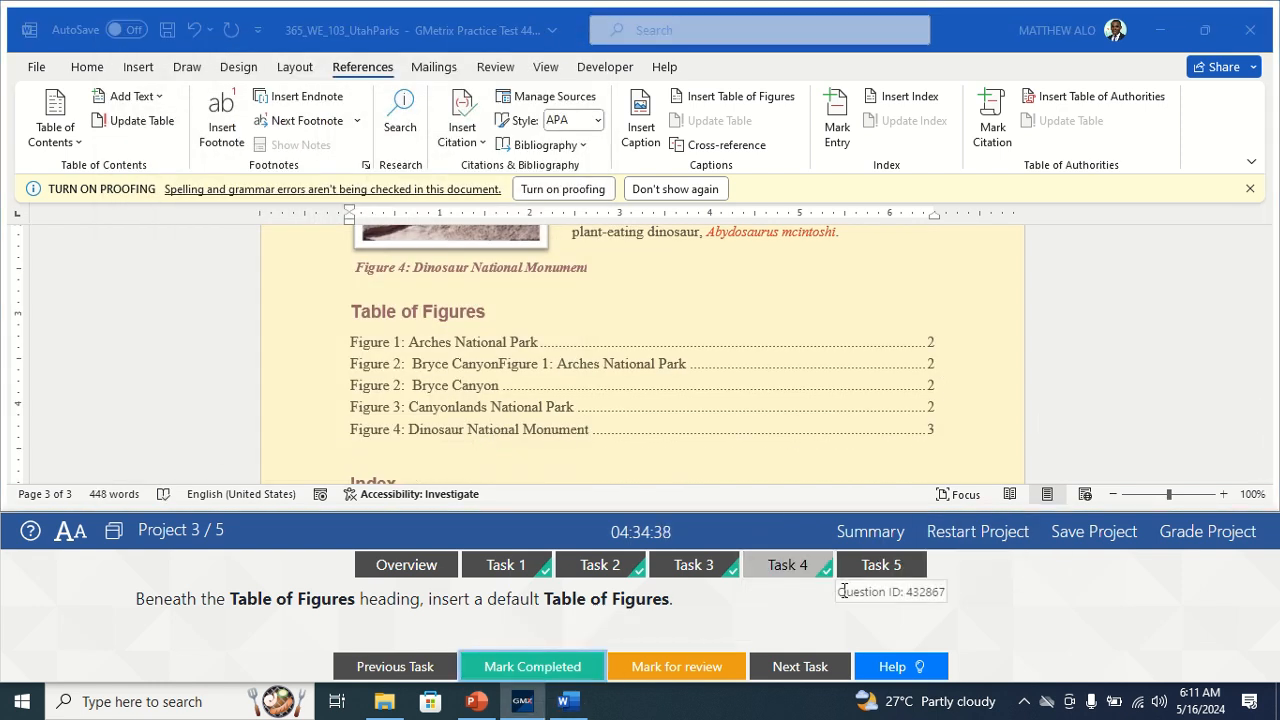
left_click(872, 566)
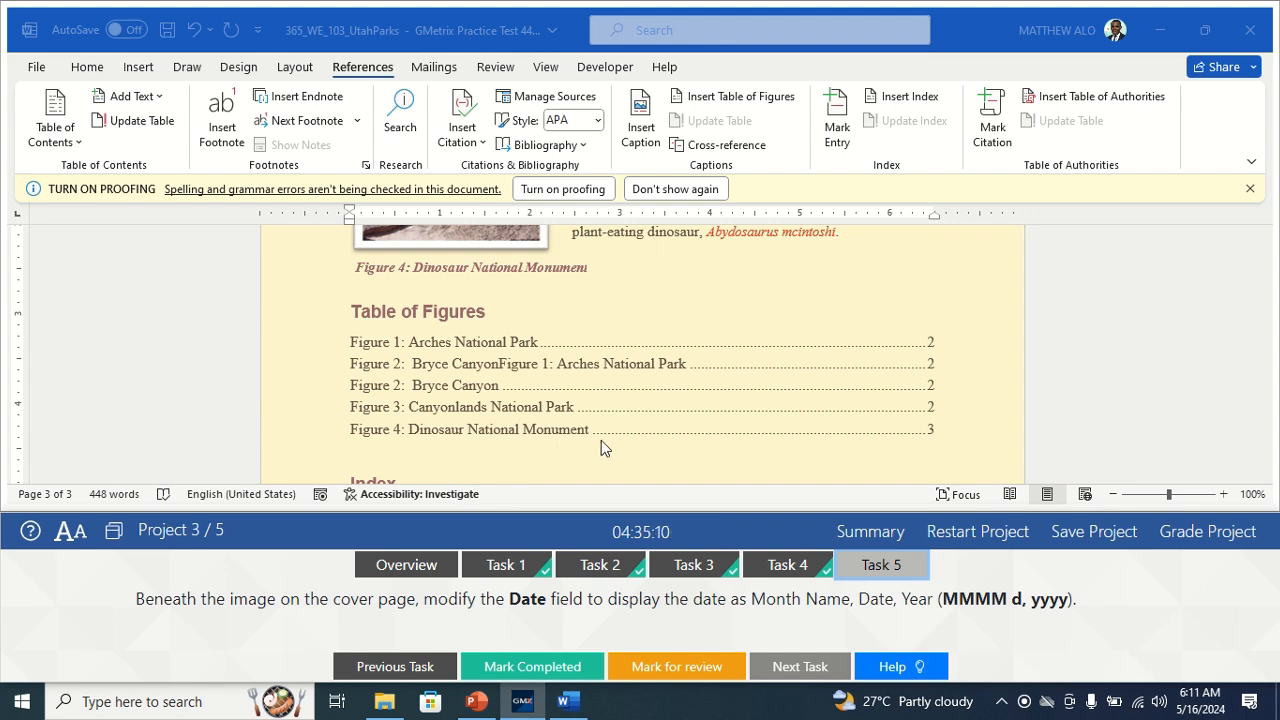
Scroll to the cover page to show the 5/16/2024 date beneath the canyon image.
scroll(706, 350, "up", 10)
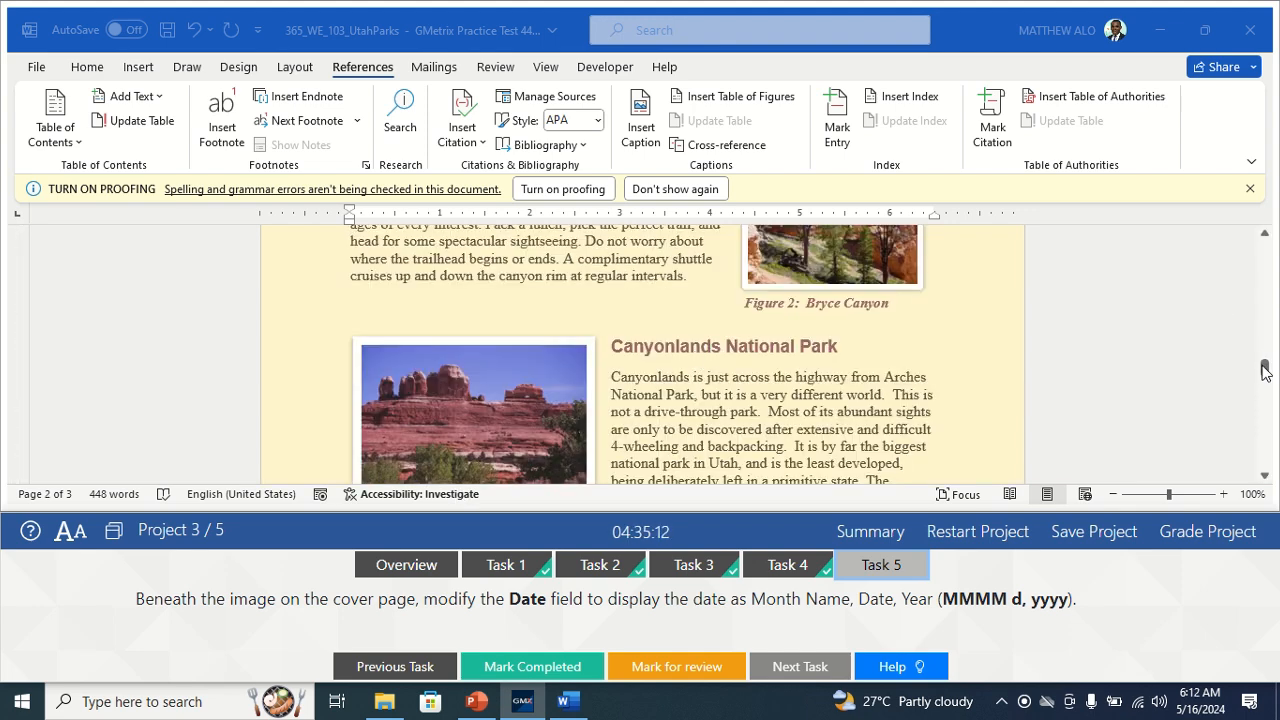
left_click_drag(1264, 368, 1255, 246)
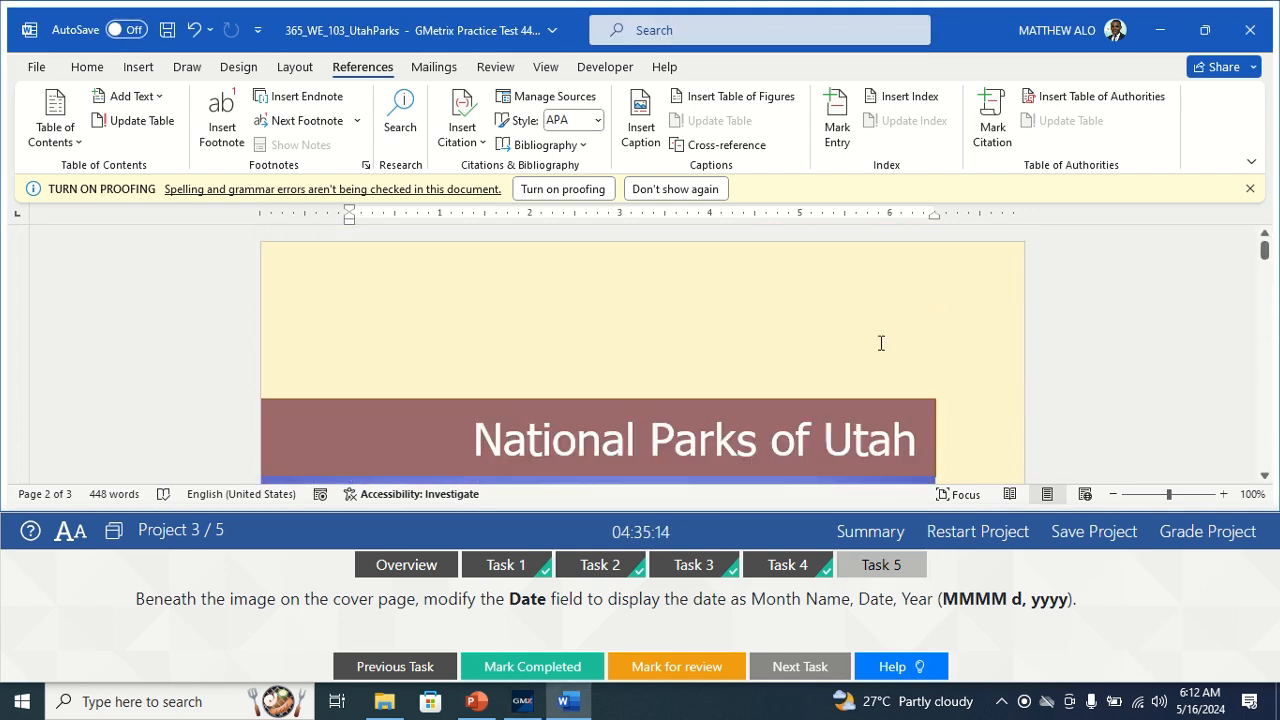
scroll(869, 346, "down", 5)
scroll(800, 357, "down", 5)
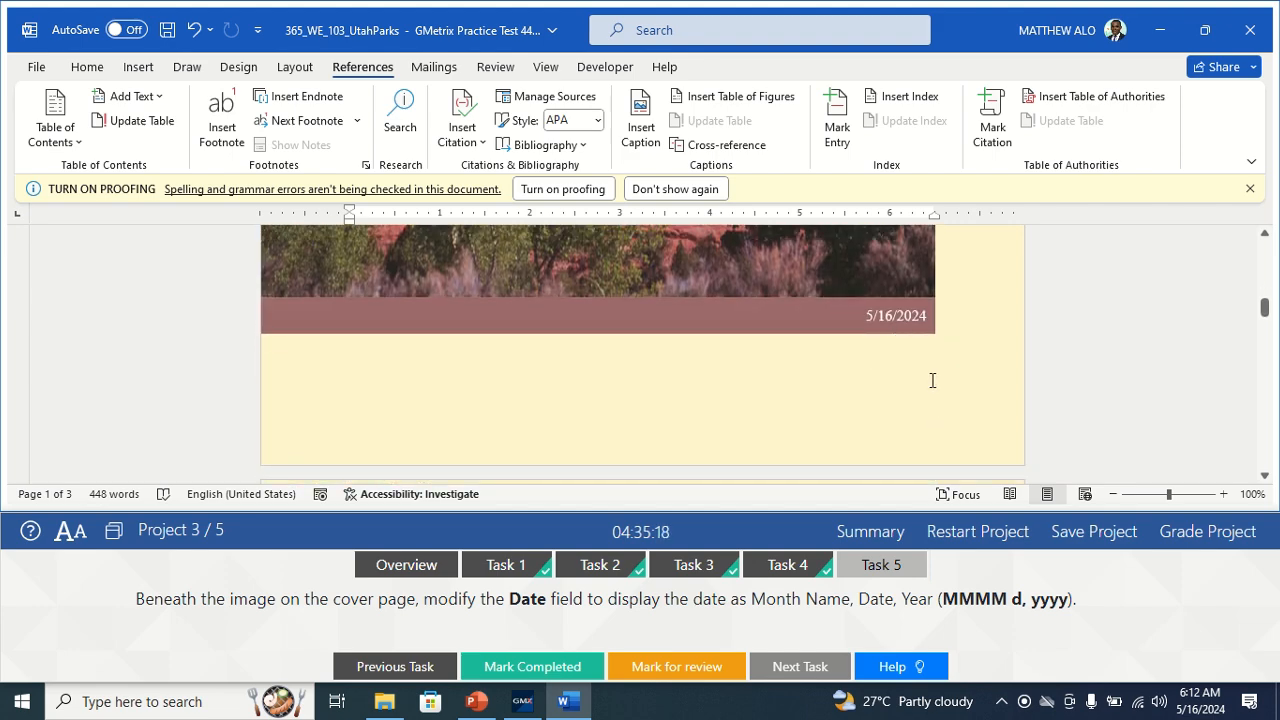
Reformat the cover-page Date field as MMMM d, yyyy (May 16, 2024) and mark the task completed.
left_click(903, 317)
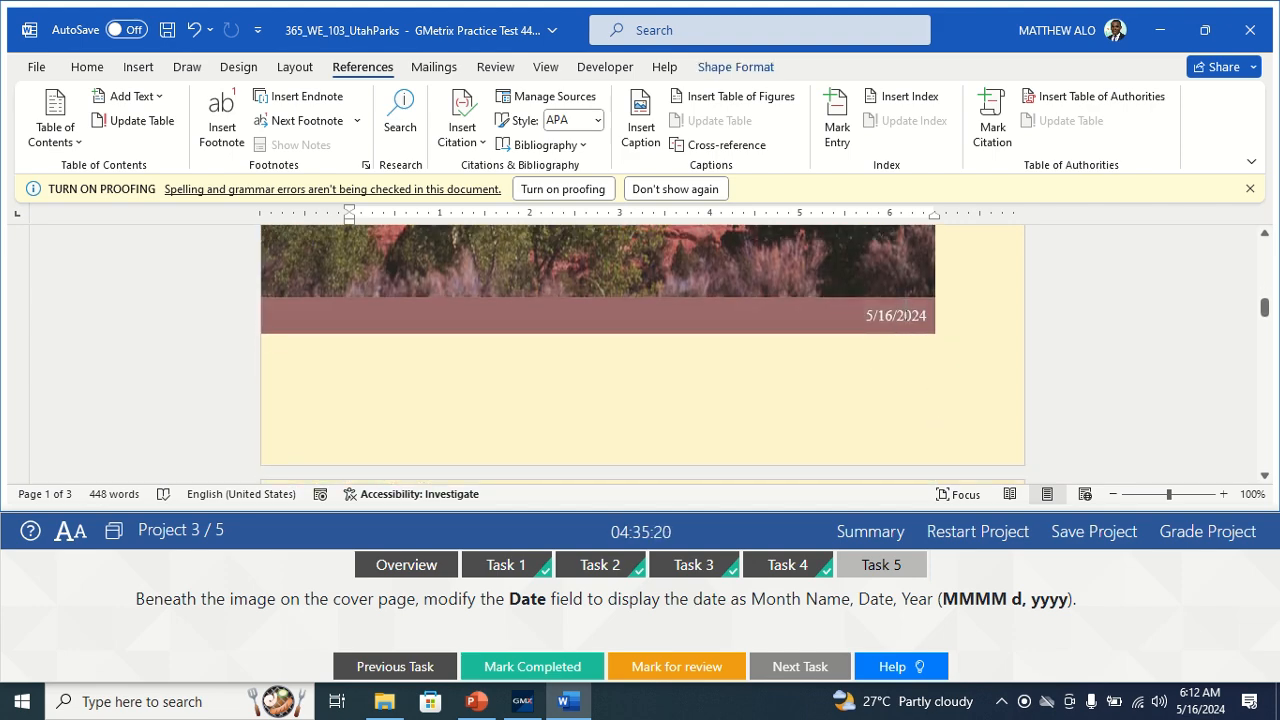
right_click(901, 315)
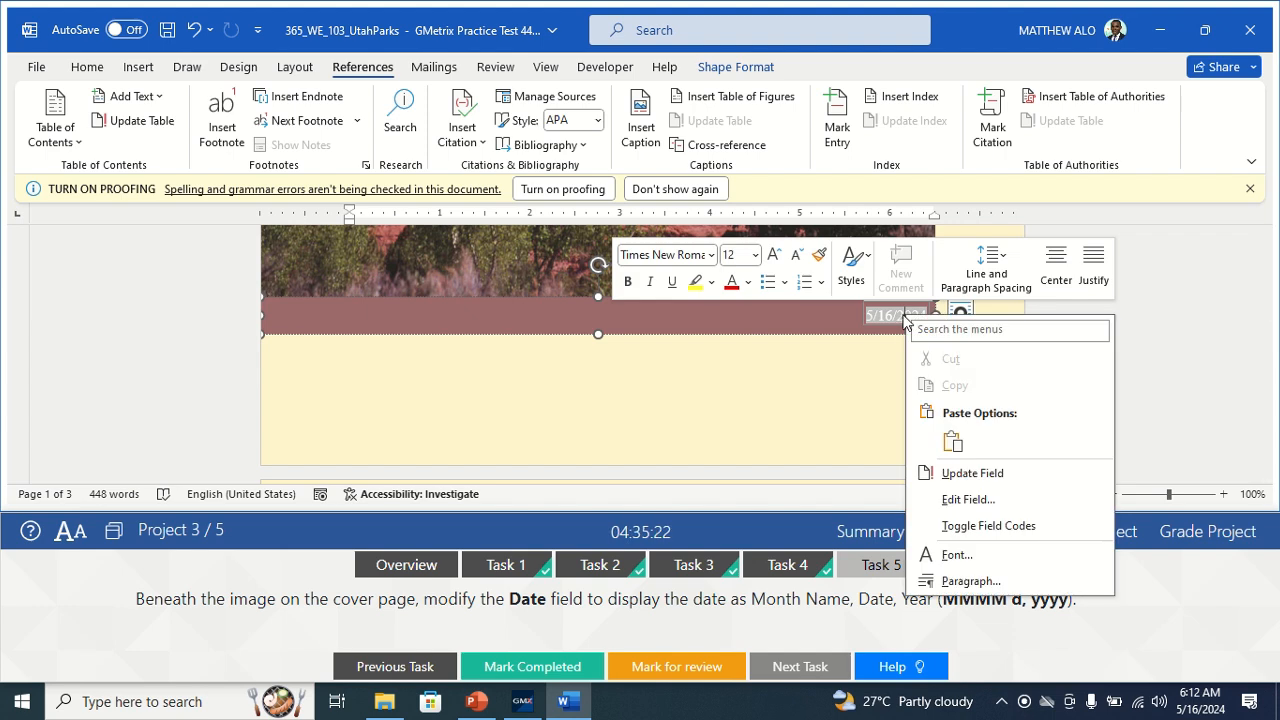
left_click(968, 500)
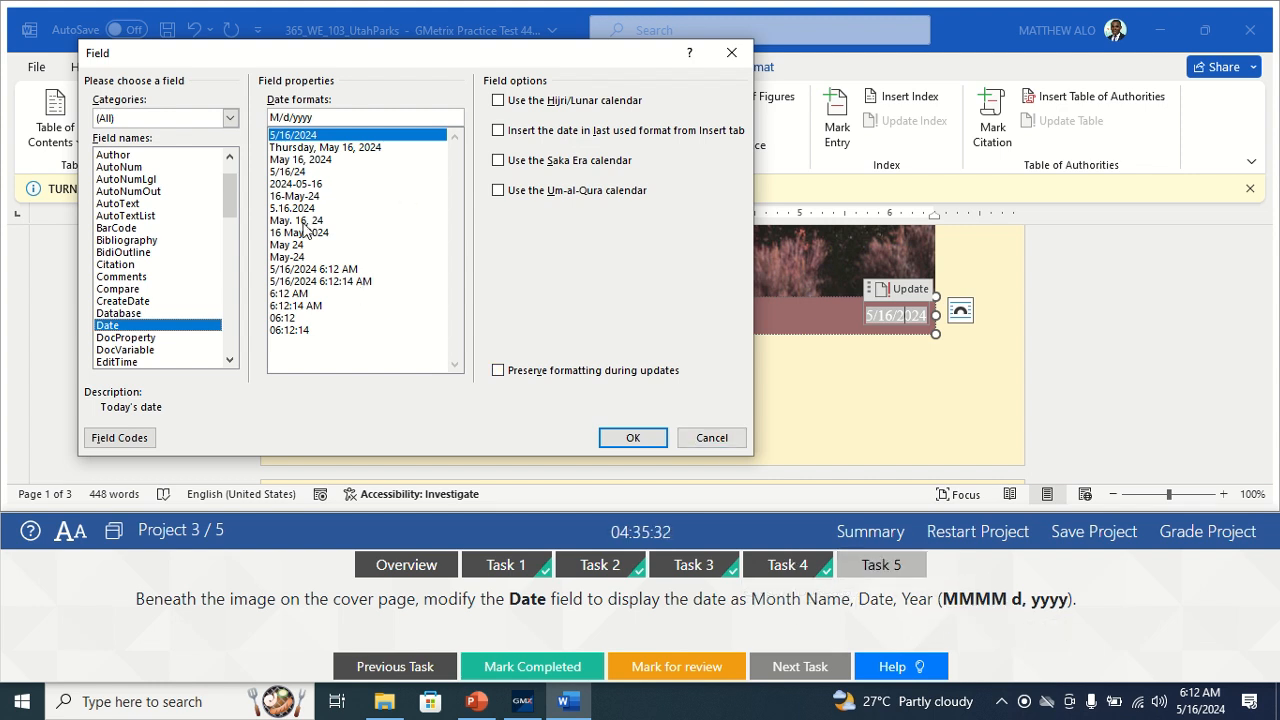
left_click(314, 150)
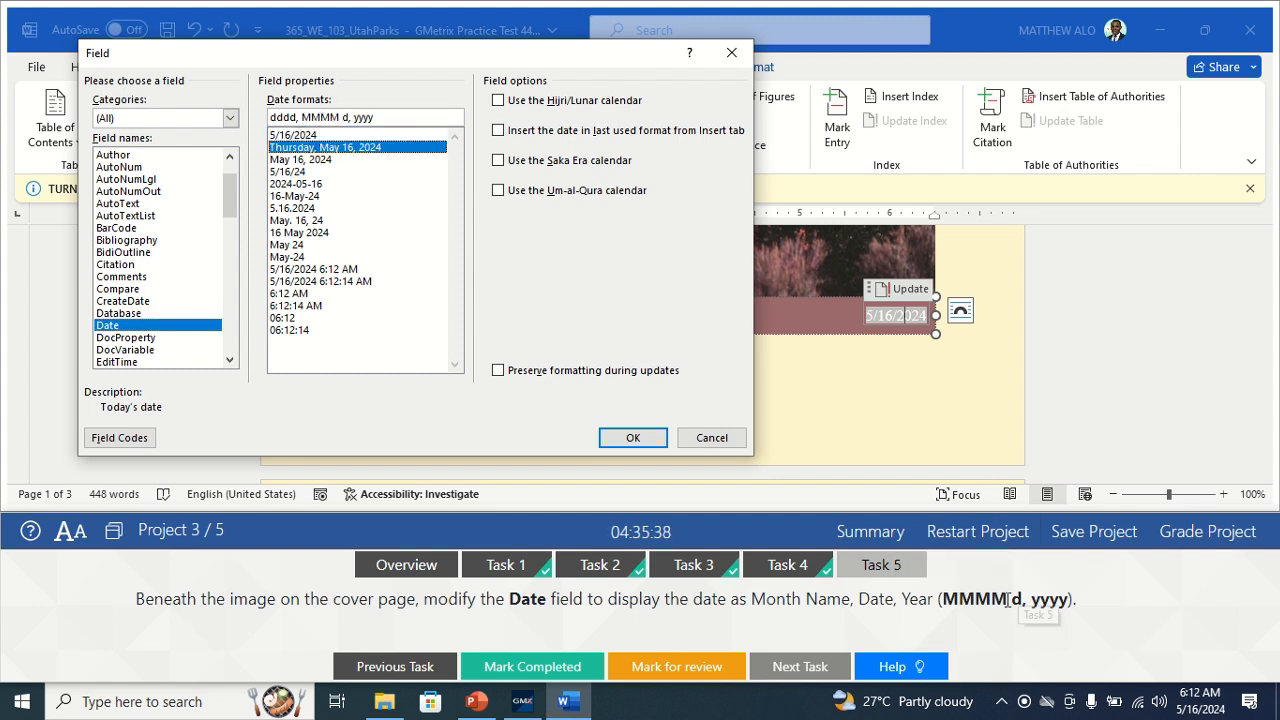
left_click(300, 160)
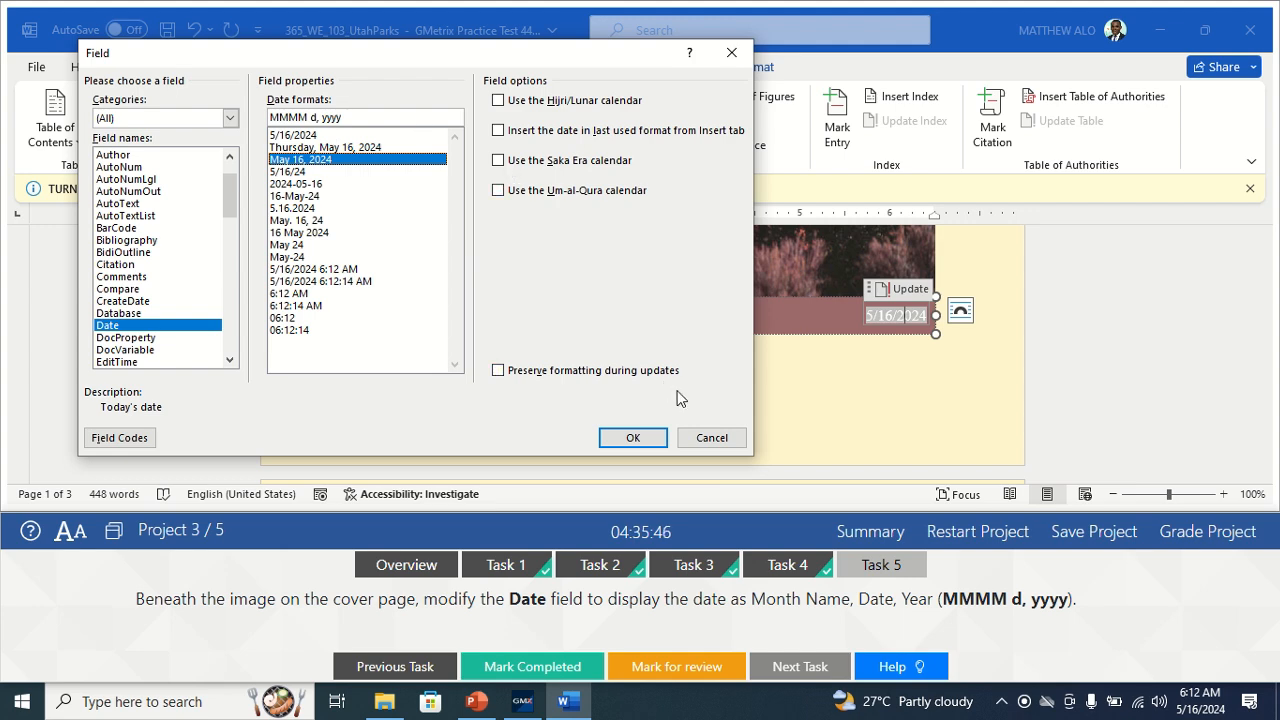
left_click(633, 439)
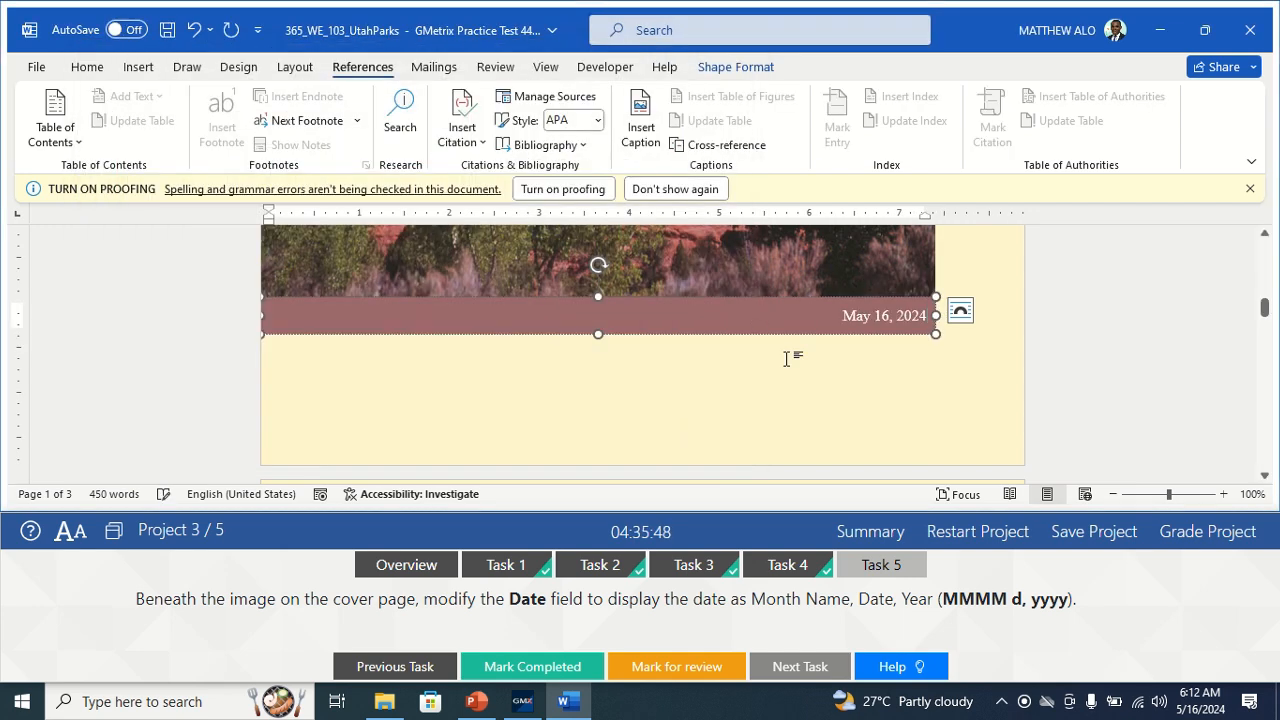
left_click(795, 384)
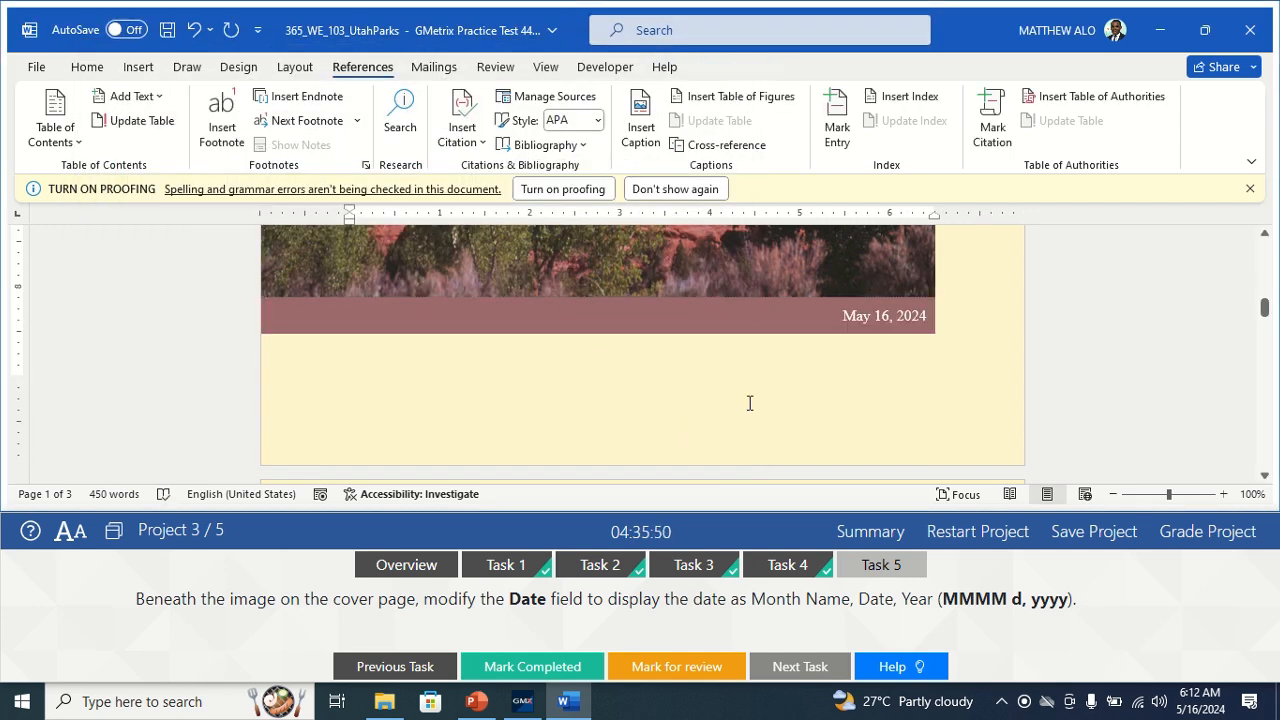
left_click(524, 668)
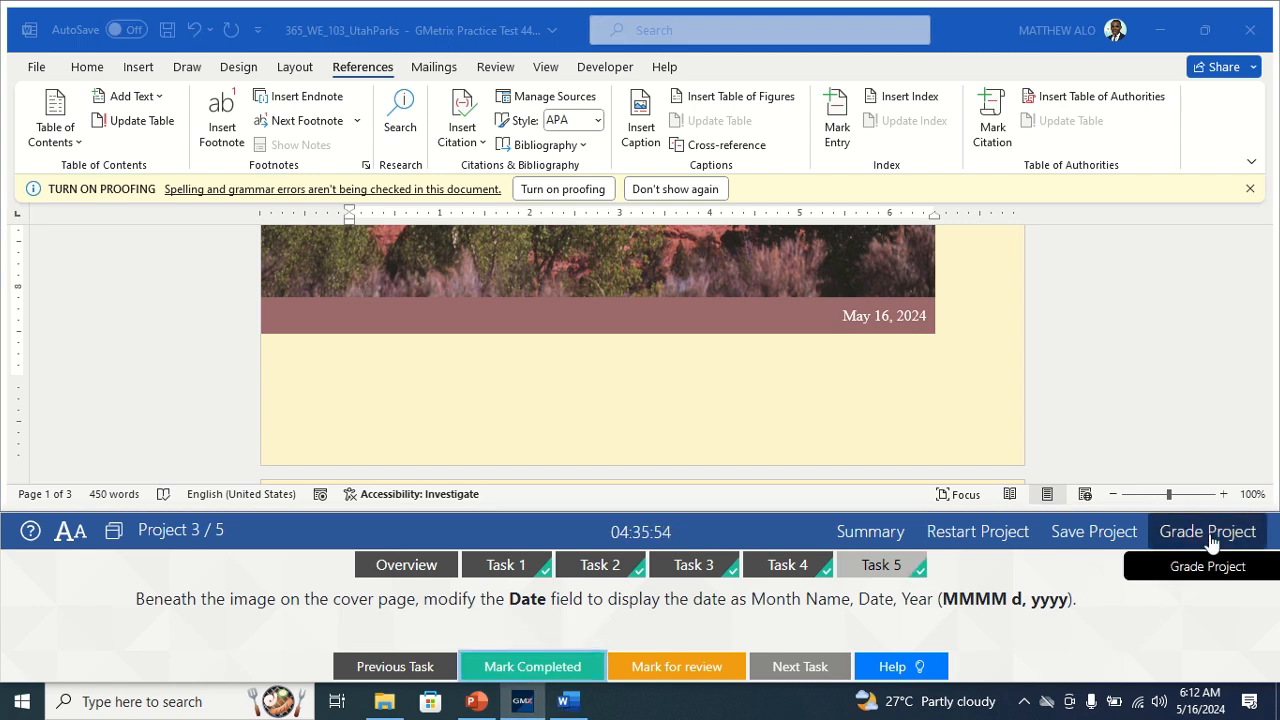
left_click(976, 391)
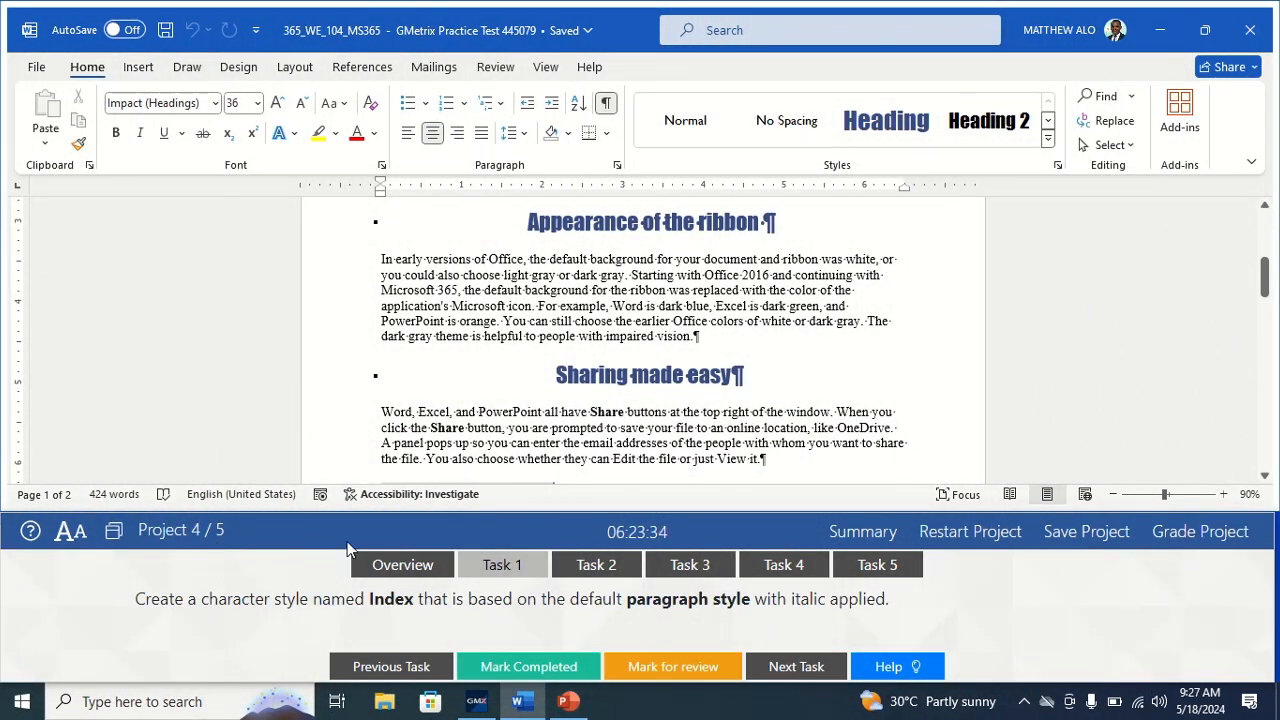
Open Task 1 of Project 4, the character-style task.
left_click(497, 566)
Open the full Styles list and start a new style named Index.
left_click(1058, 166)
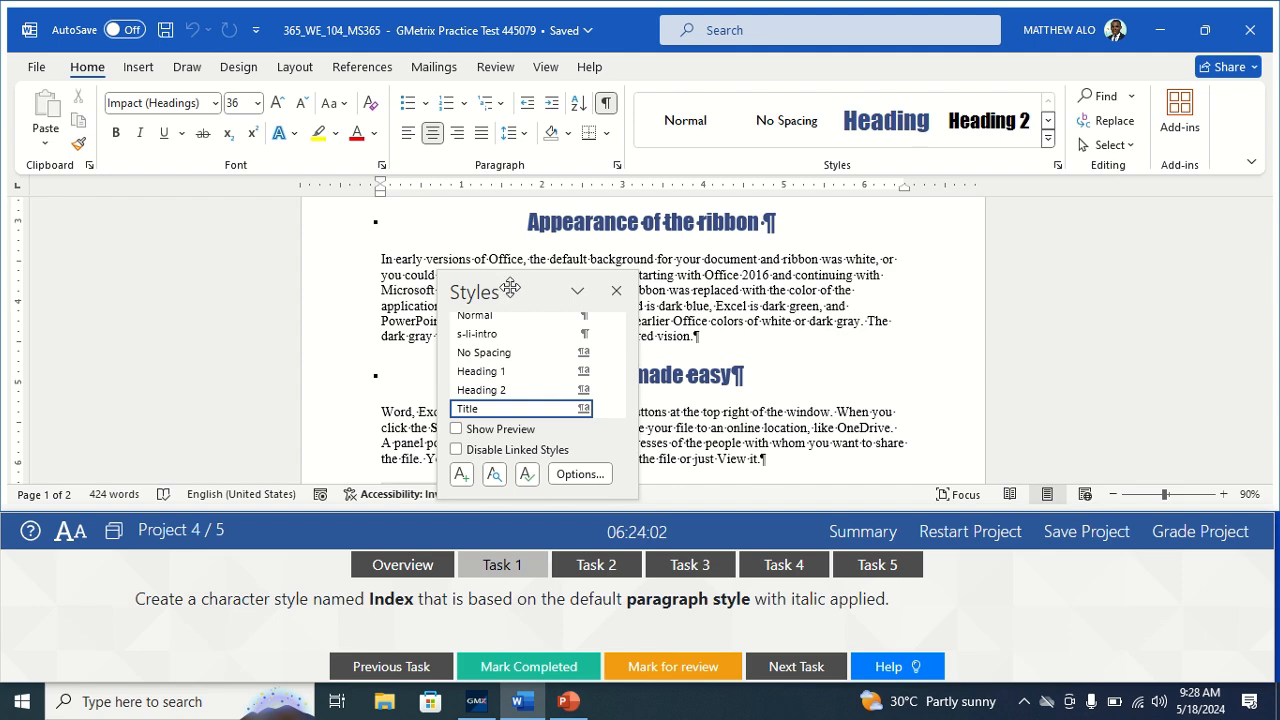
left_click_drag(503, 288, 483, 250)
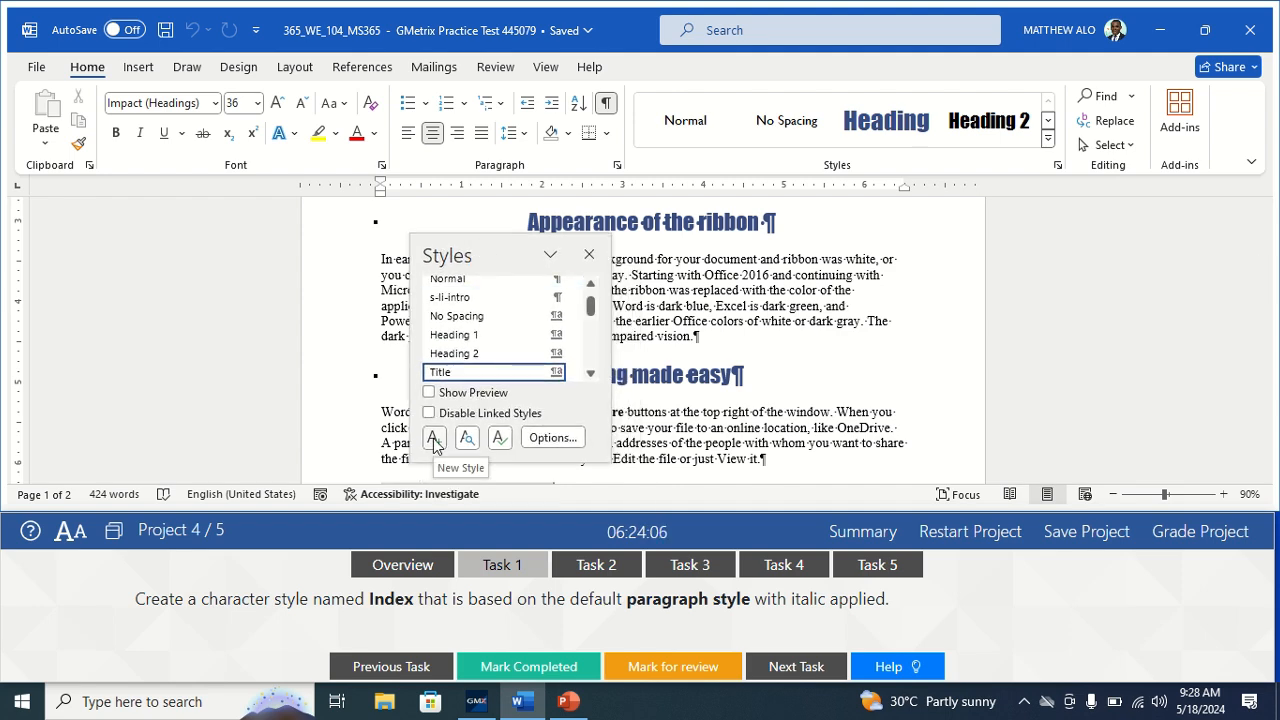
left_click(434, 439)
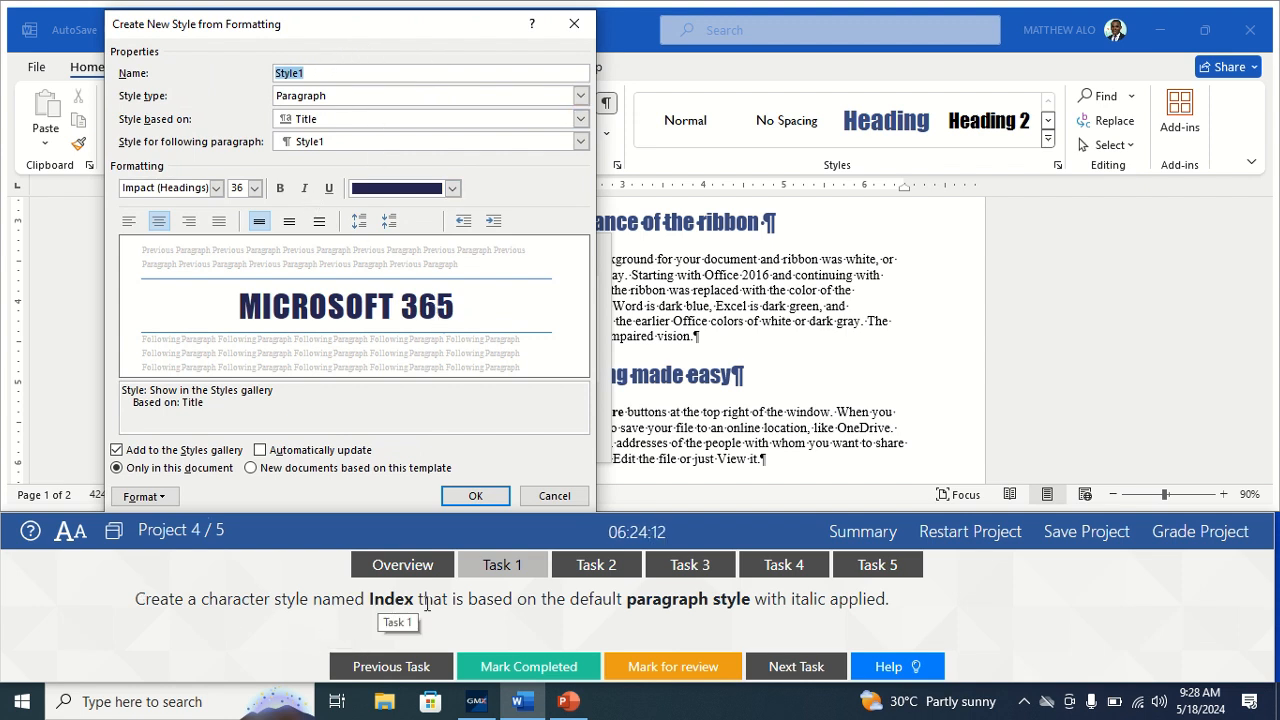
left_click(313, 72)
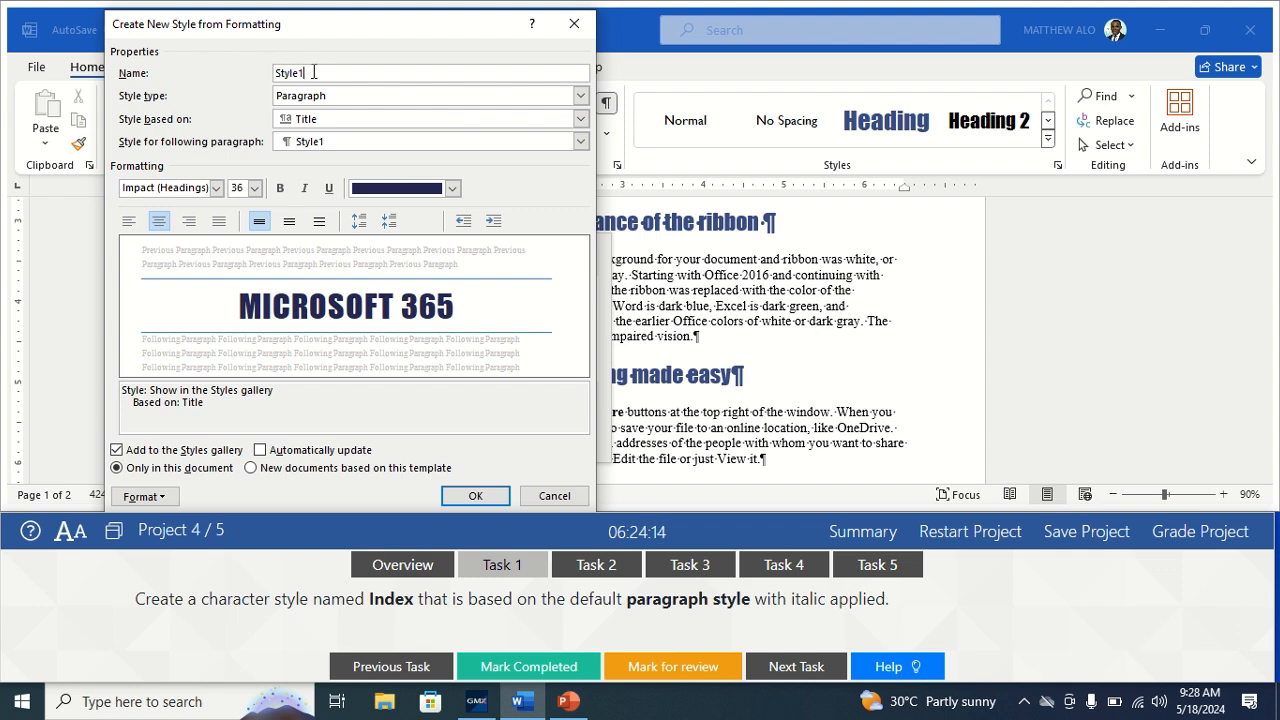
key("BackSpace")
key("BackSpace")
key("BackSpace")
key("BackSpace")
key("BackSpace")
key("BackSpace")
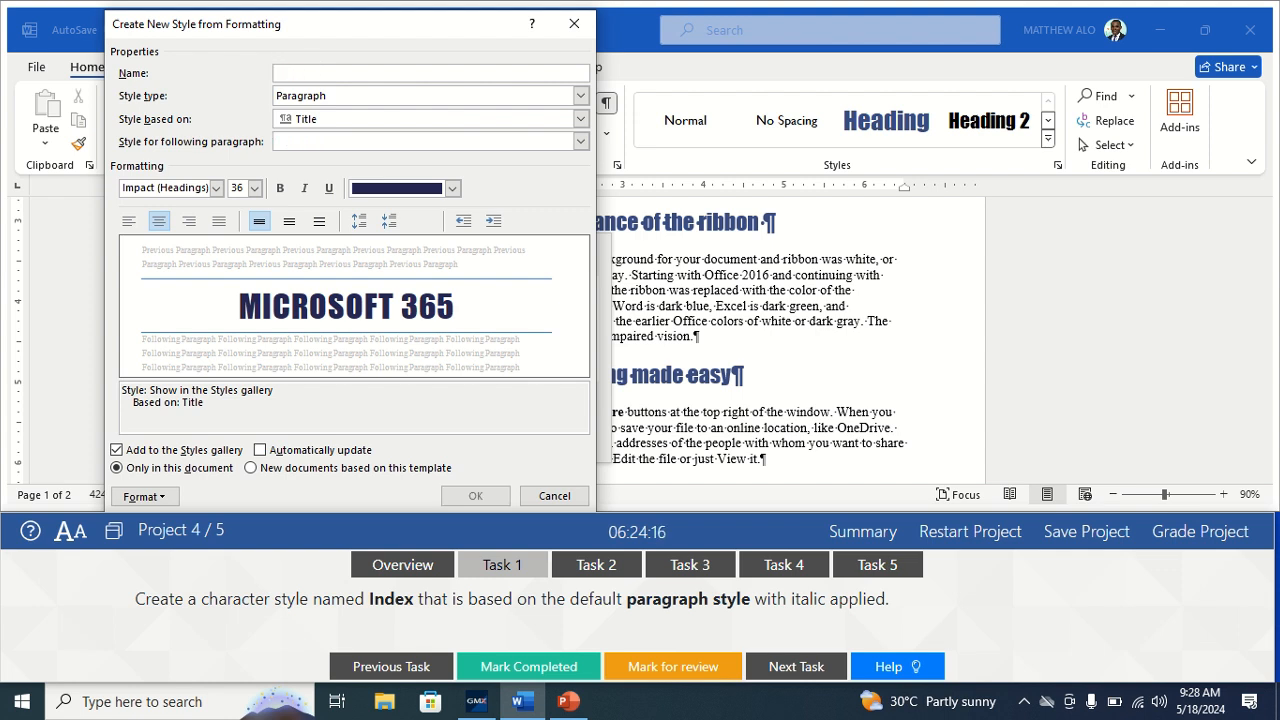
type("Index")
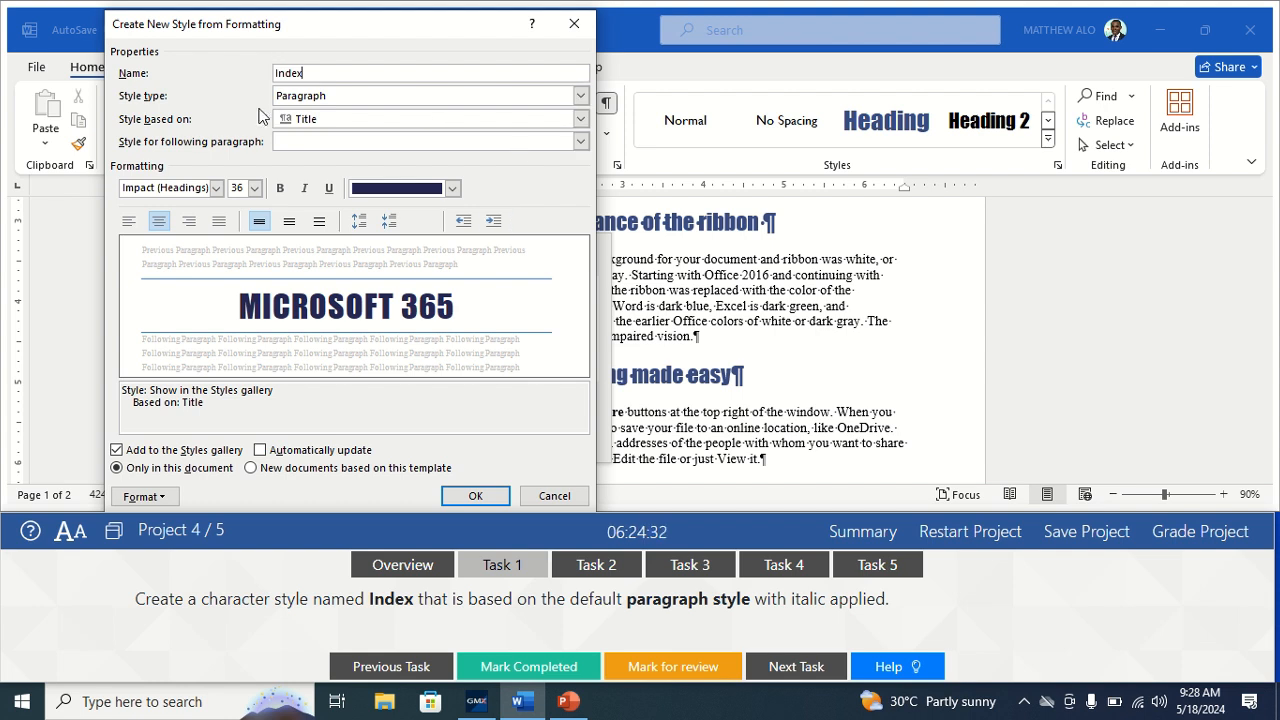
Make Index an italic character style, save it, close Styles and mark Task 1 completed.
left_click(580, 96)
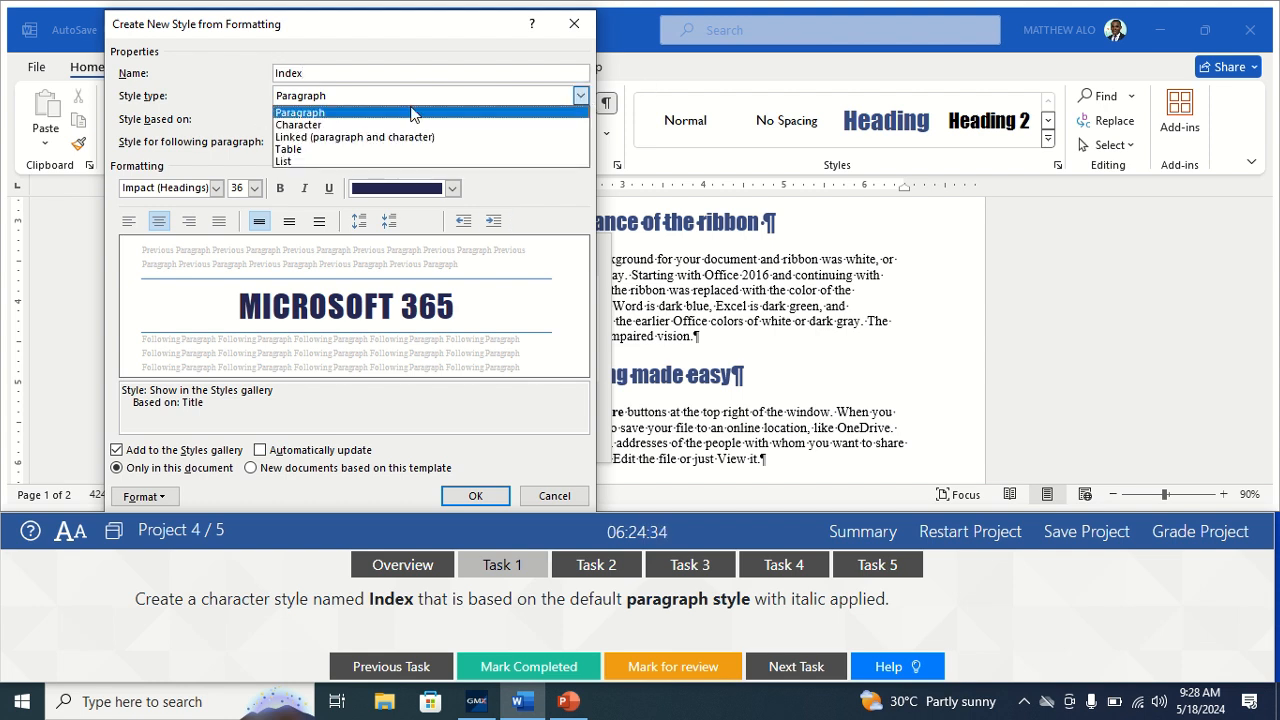
left_click(371, 124)
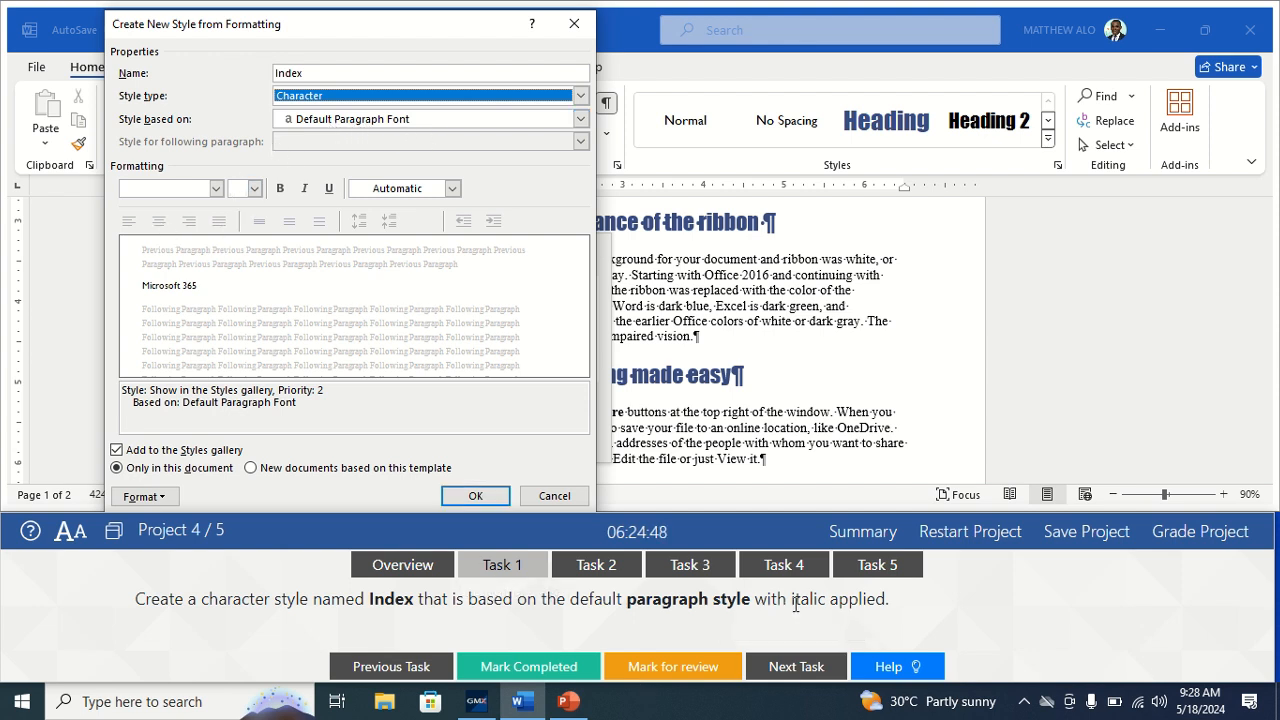
left_click(305, 192)
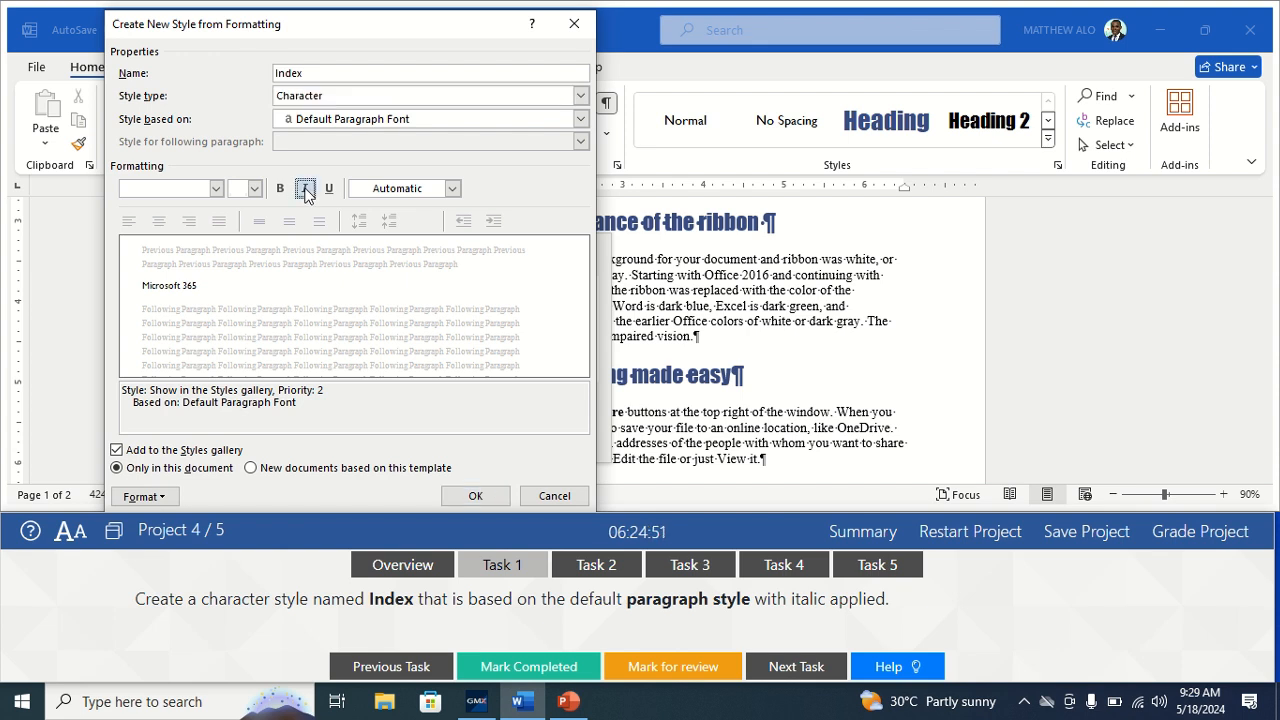
left_click(470, 496)
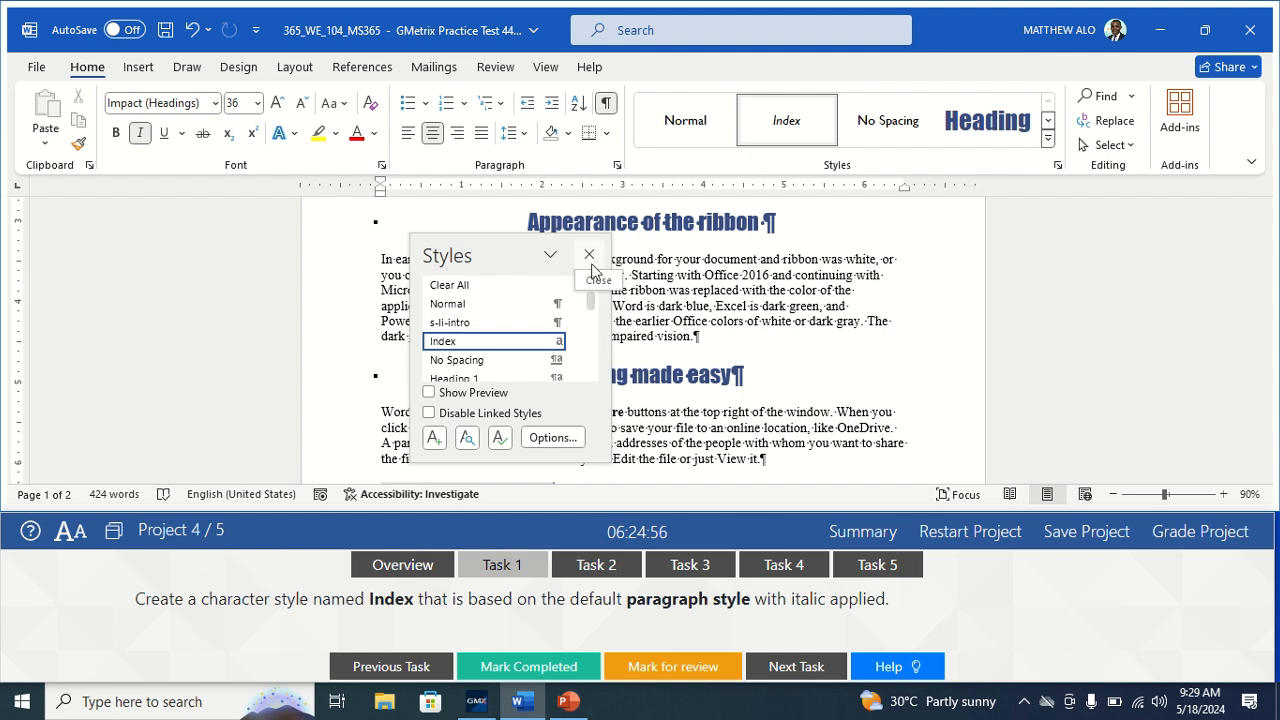
left_click(589, 254)
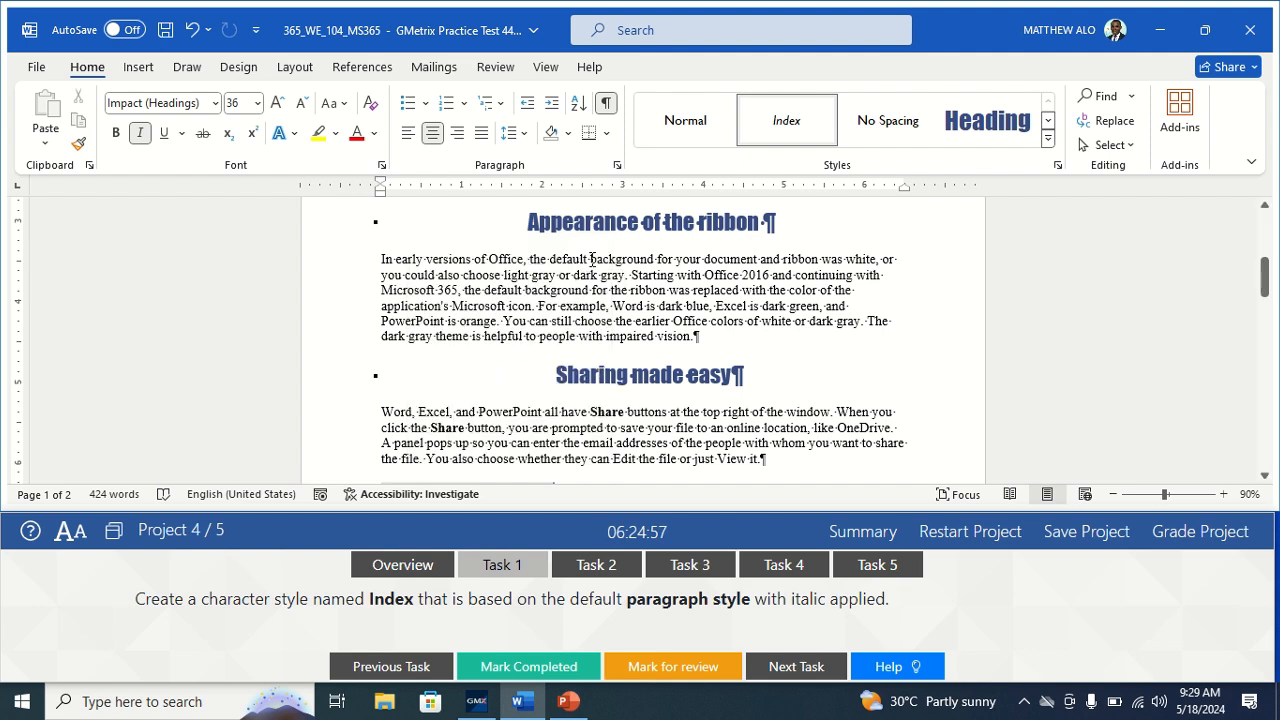
left_click(494, 652)
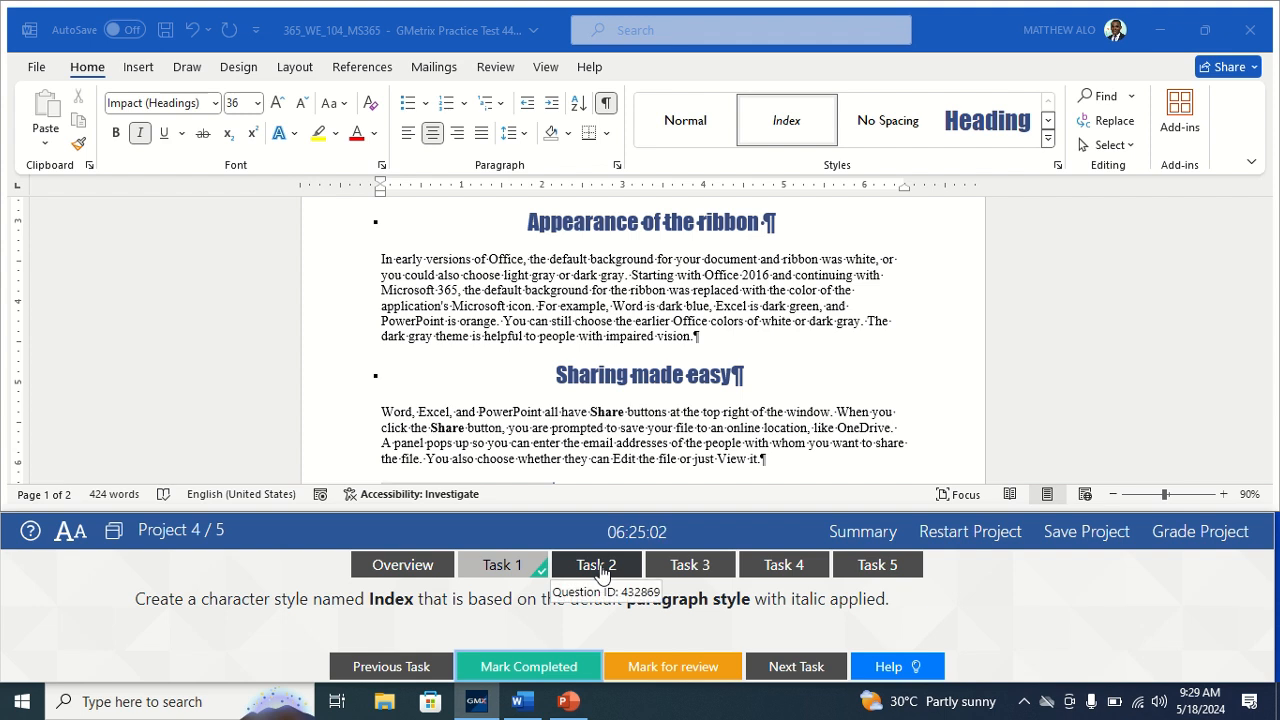
Switch to Task 2 and search the document for 'excel', finding three occurrences.
left_click(598, 566)
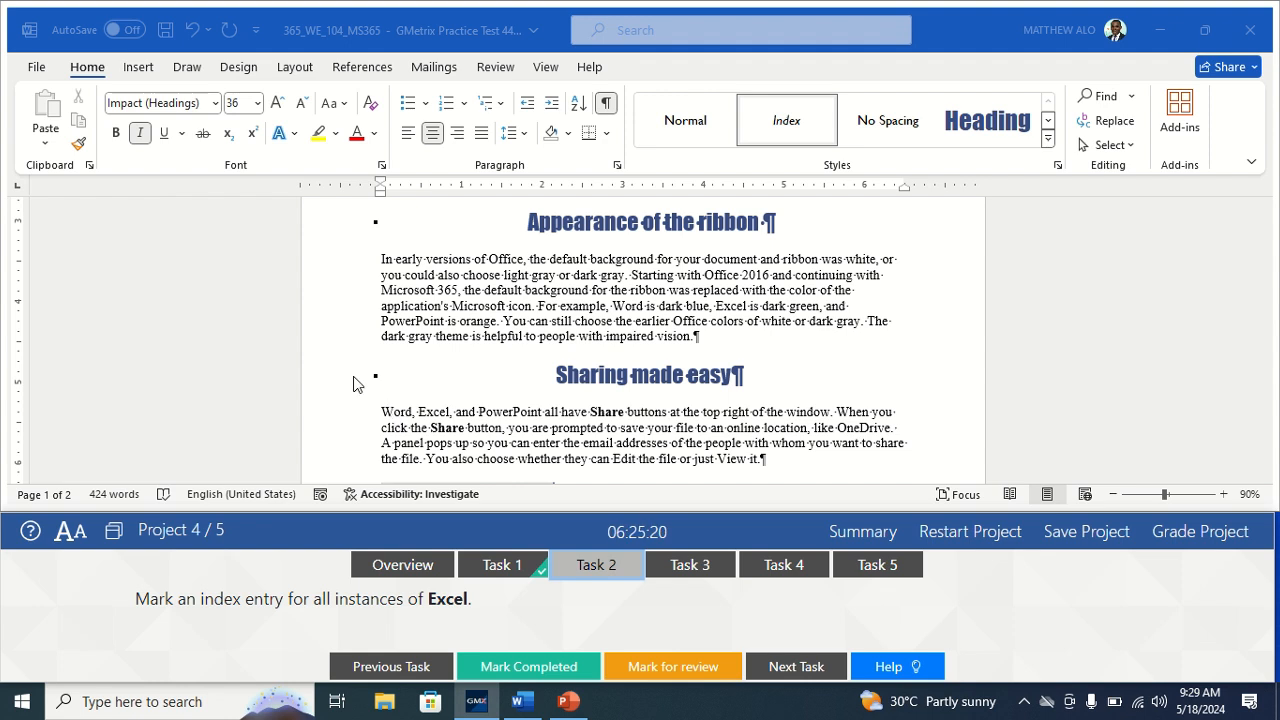
left_click(1102, 94)
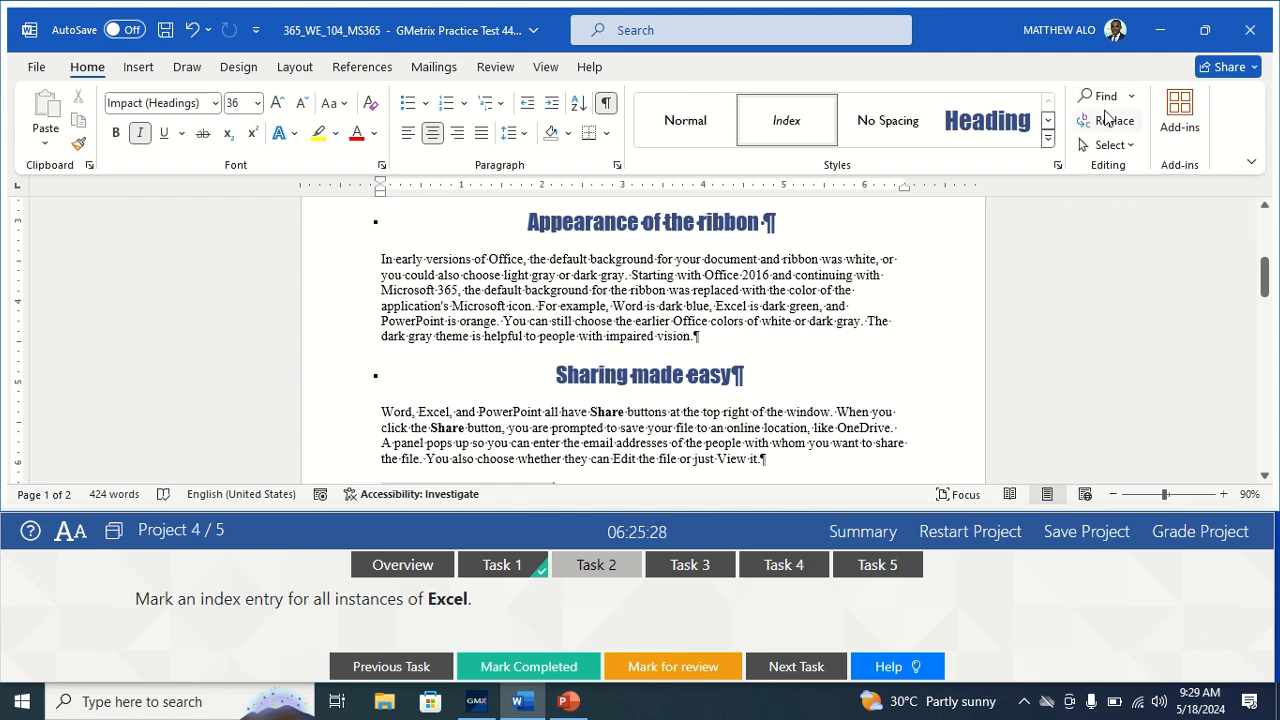
left_click(1105, 98)
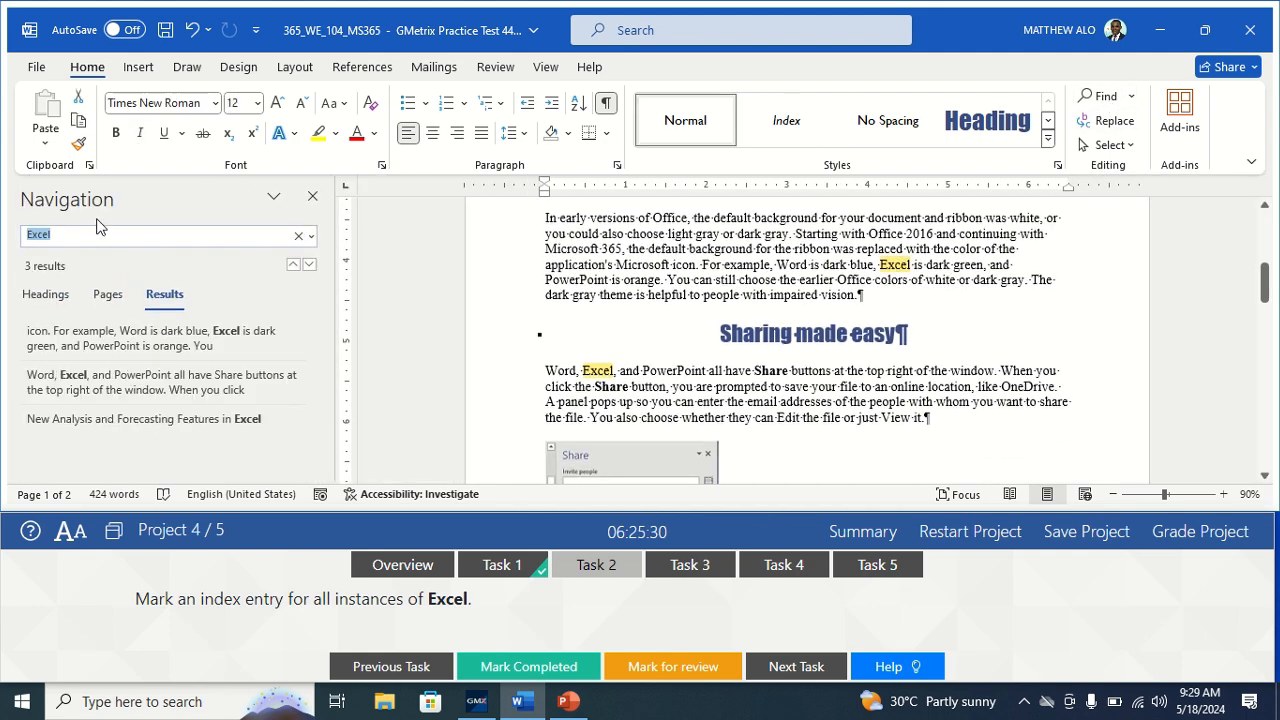
key("BackSpace")
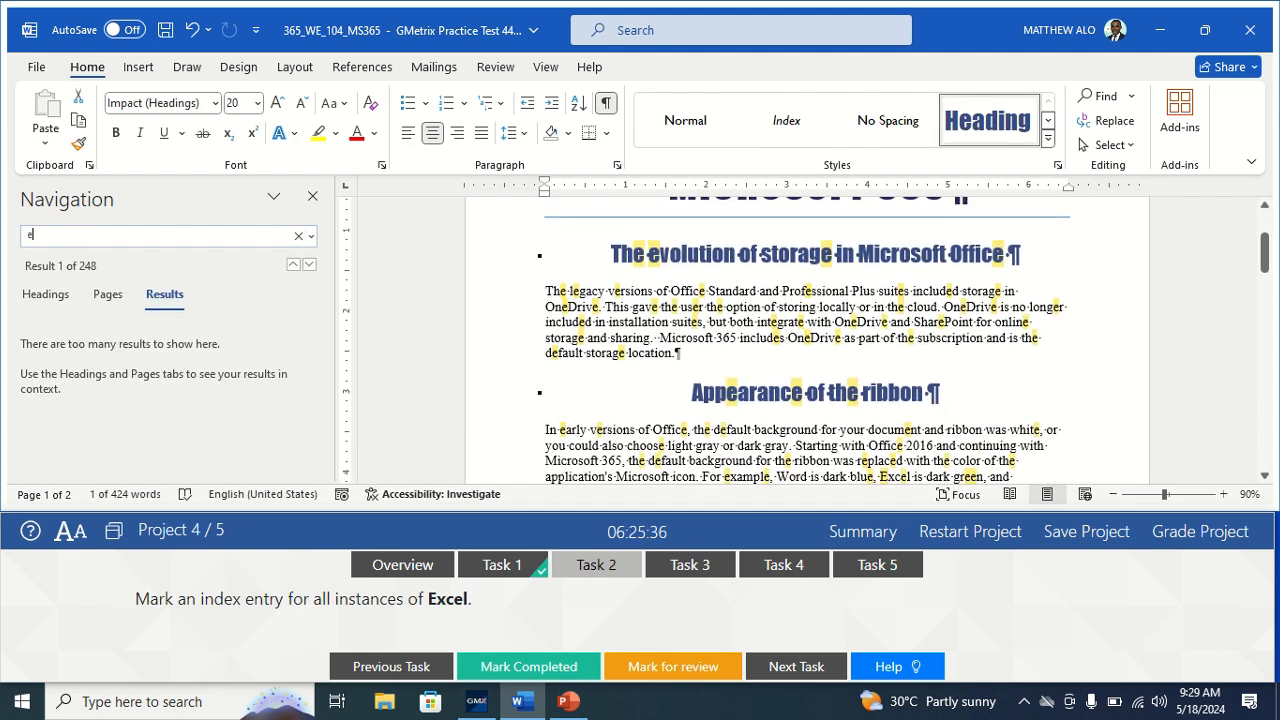
type("excel")
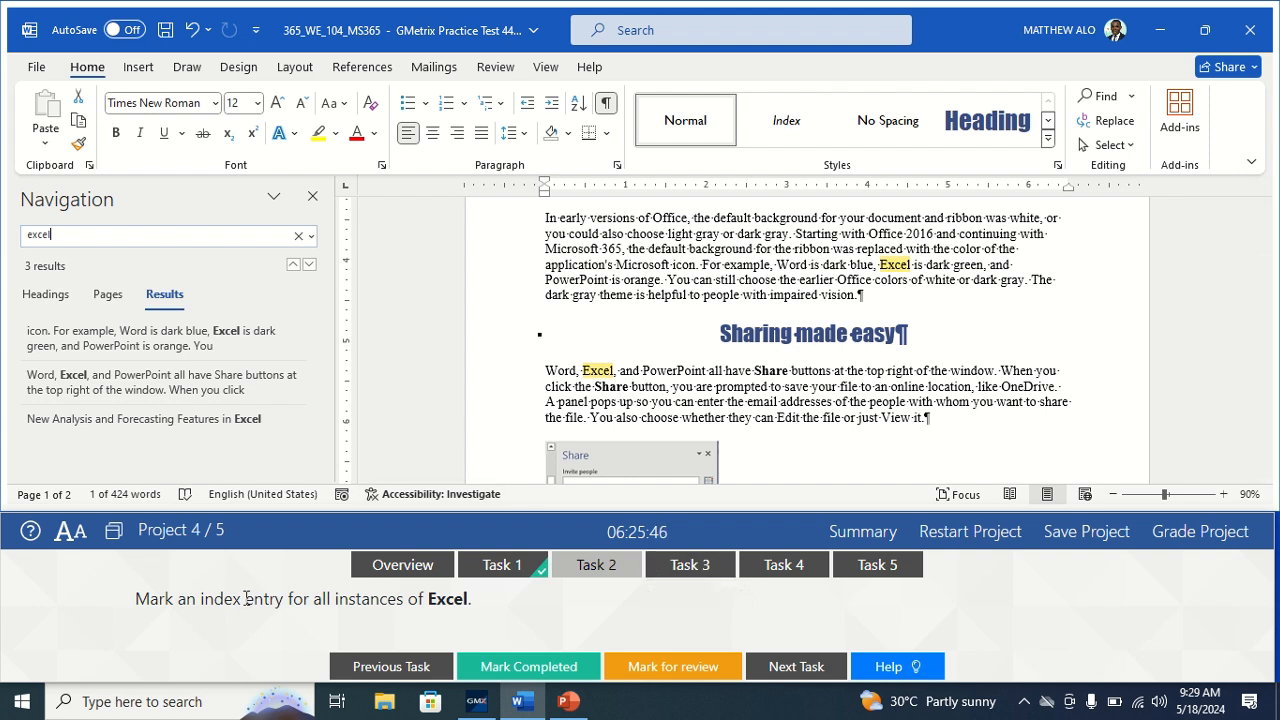
Mark all instances of Excel as index entries via References > Mark Entry.
left_click(360, 67)
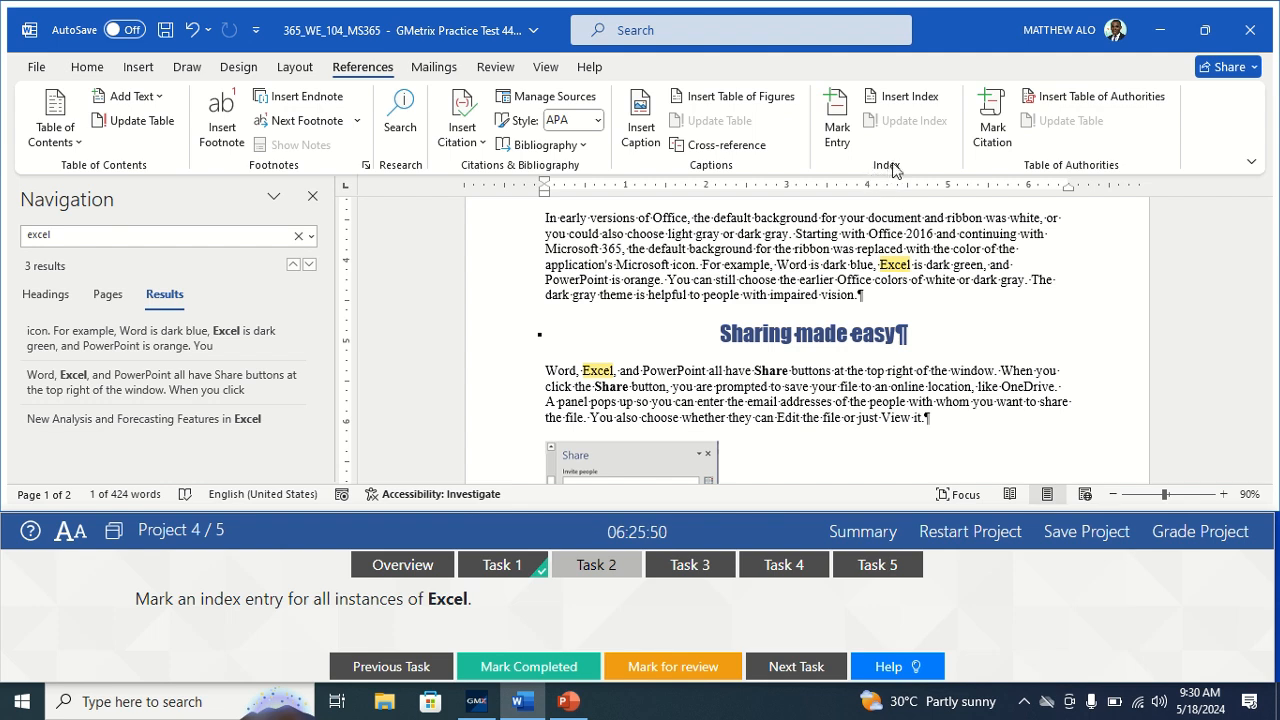
left_click(845, 138)
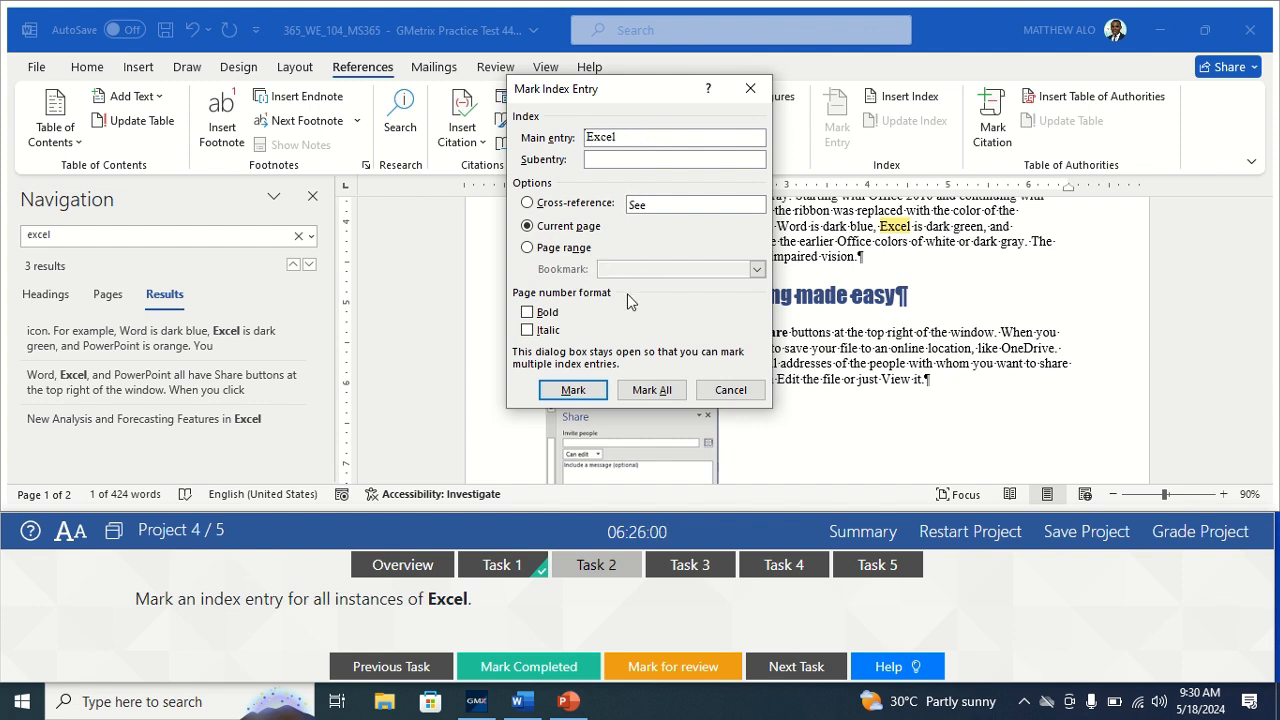
left_click(653, 392)
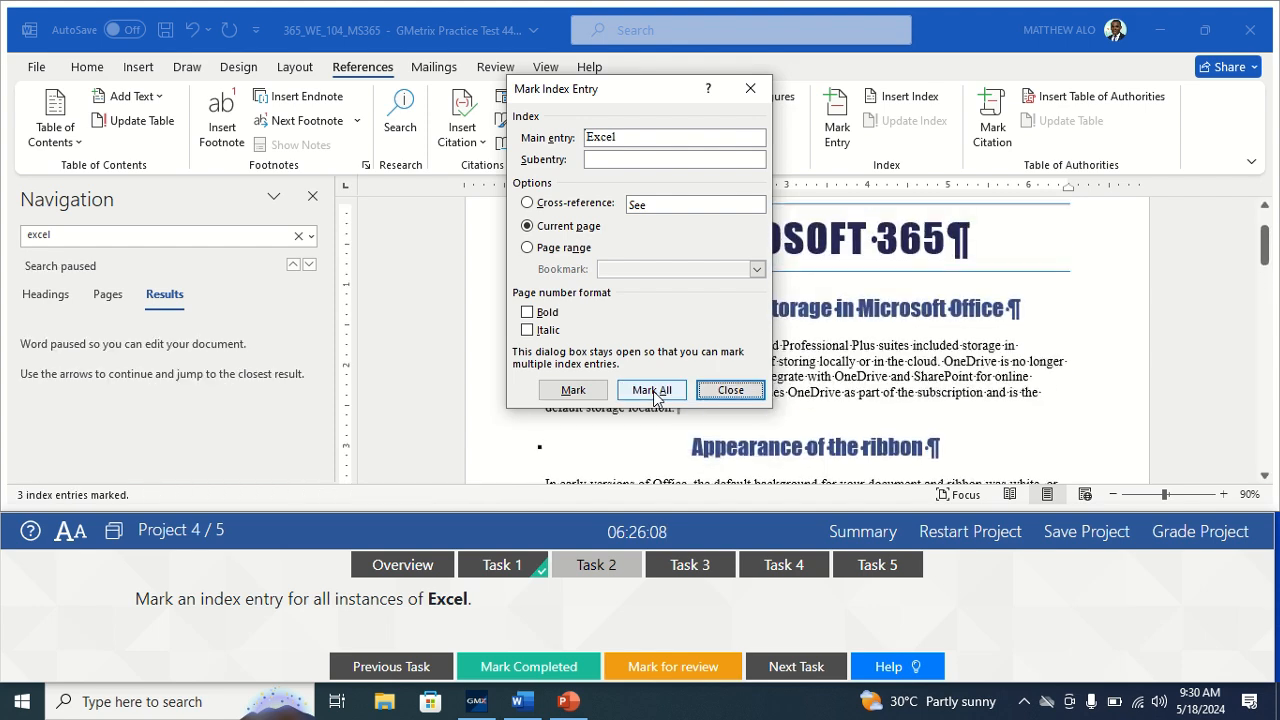
left_click(740, 397)
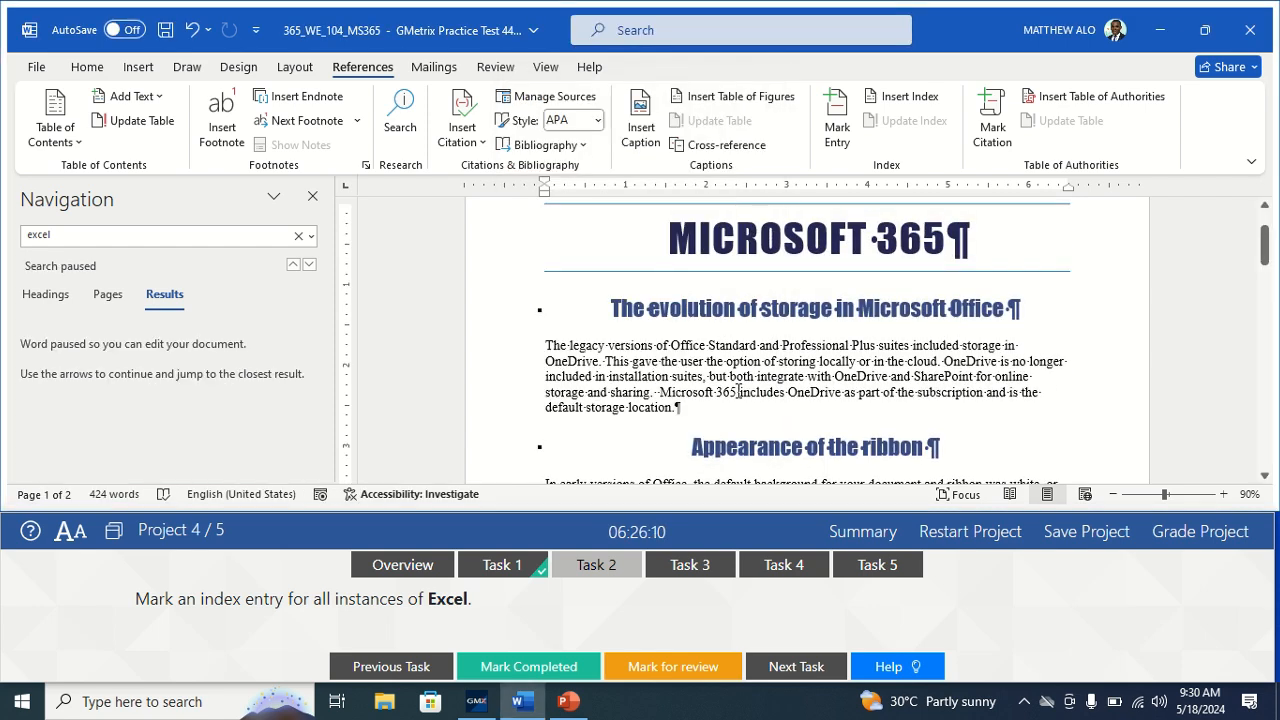
Close the Navigation pane, mark Task 2 completed and switch to Task 3.
left_click(312, 196)
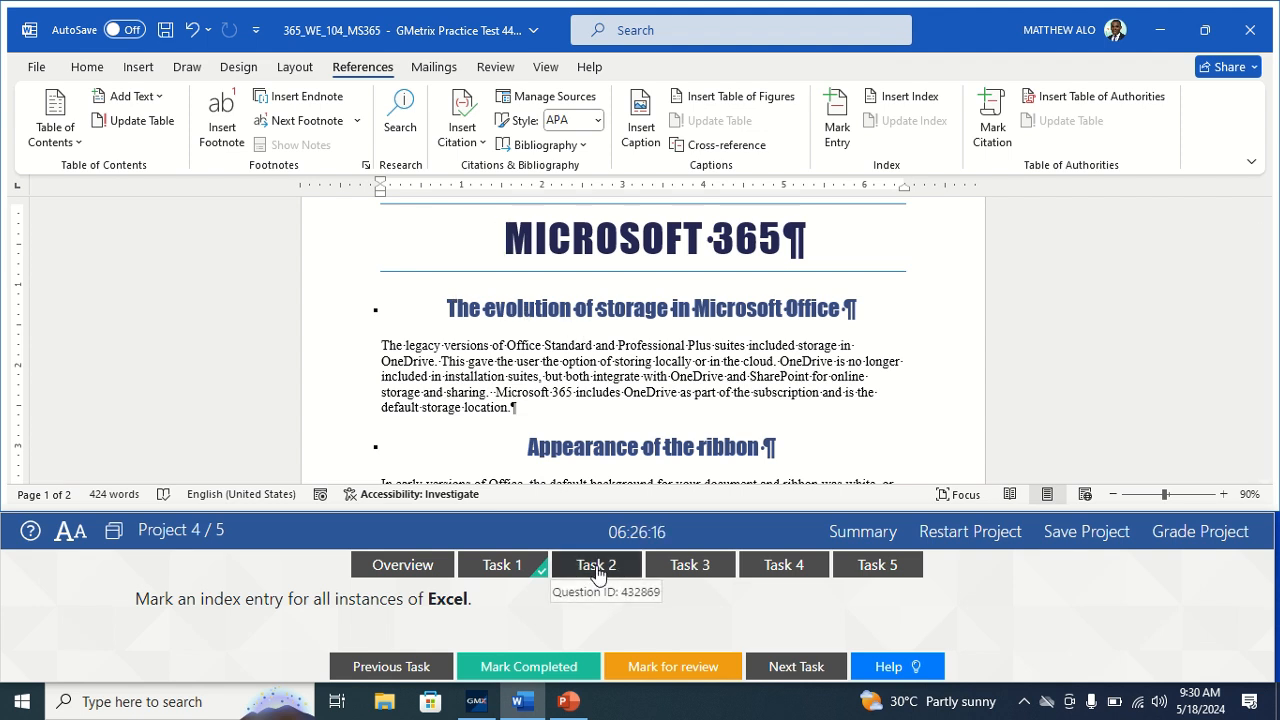
left_click(518, 676)
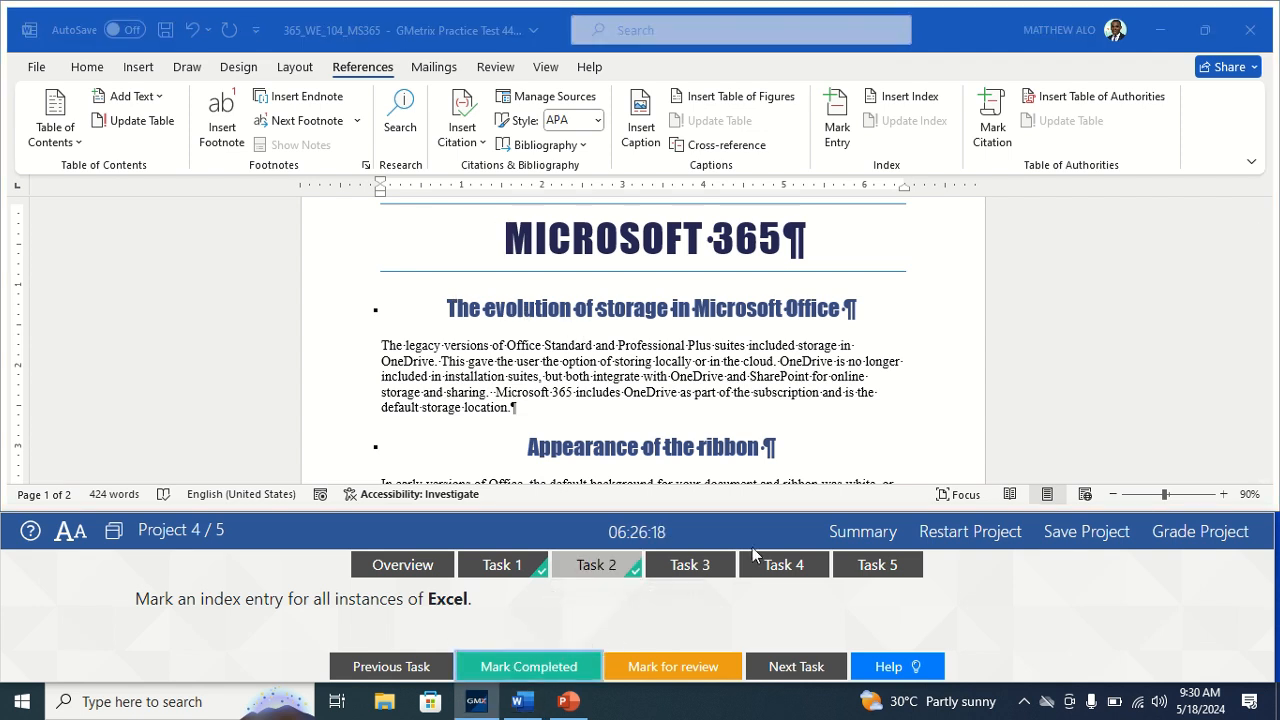
left_click(689, 565)
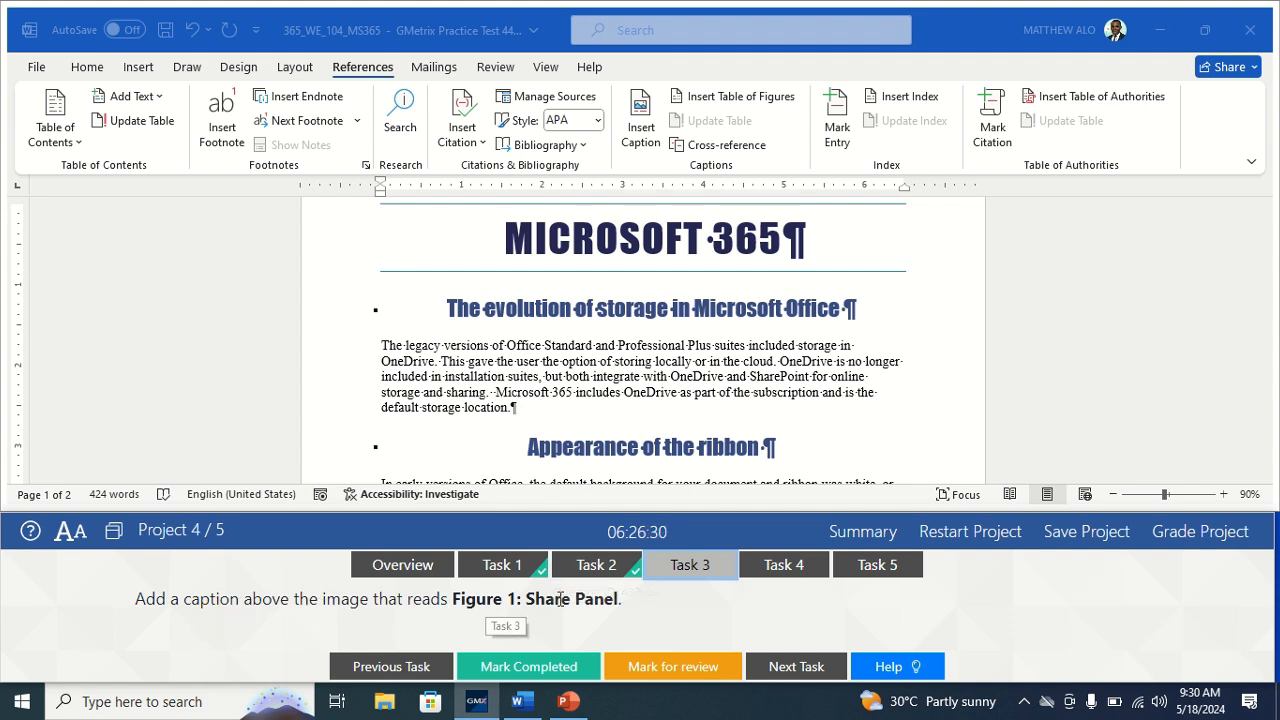
Select the Share panel image and open References > Insert Caption for it.
left_click(876, 434)
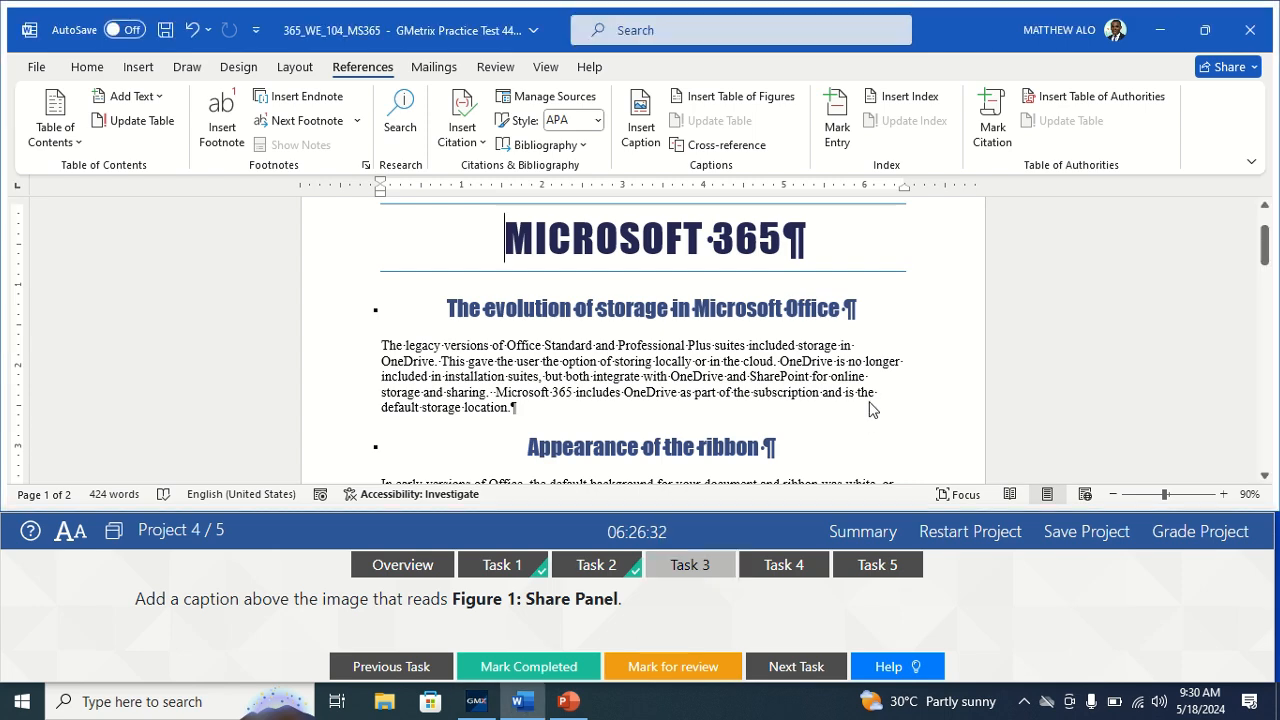
left_click_drag(1265, 258, 1273, 312)
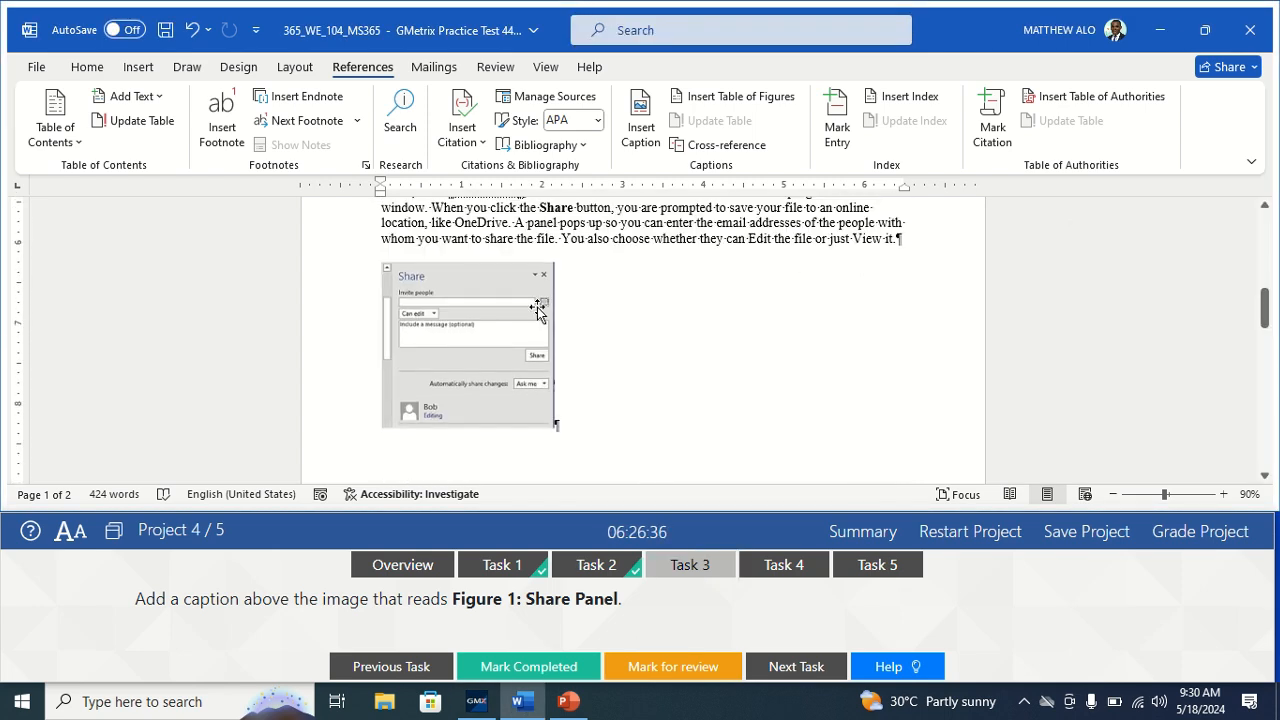
left_click(520, 314)
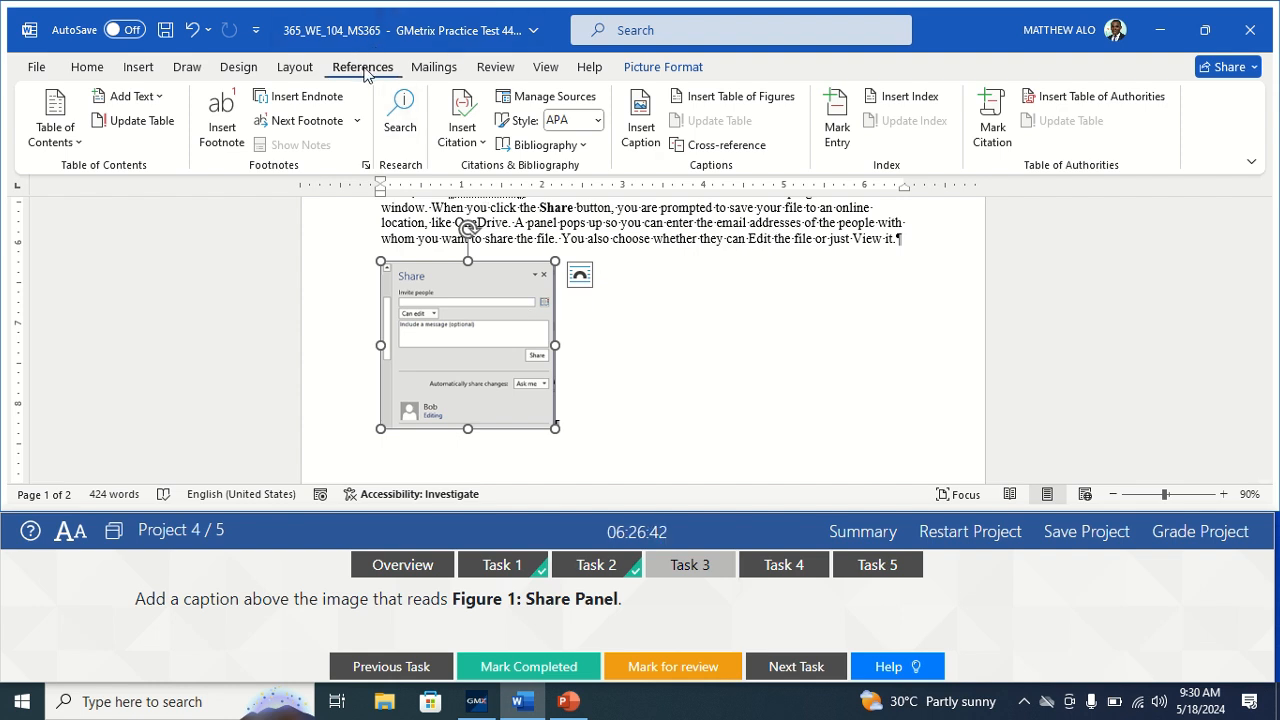
left_click(645, 129)
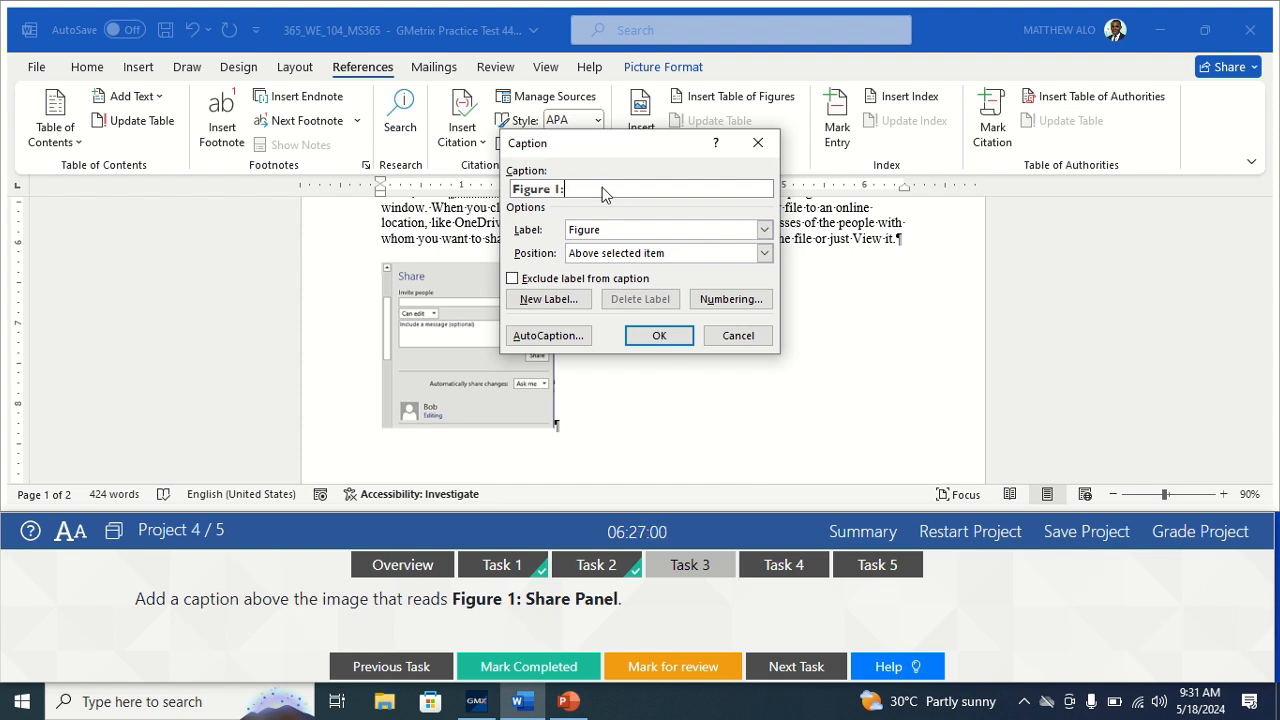
Insert the caption 'Figure 1:Share Panel' positioned above the selected image.
type("Share Panel")
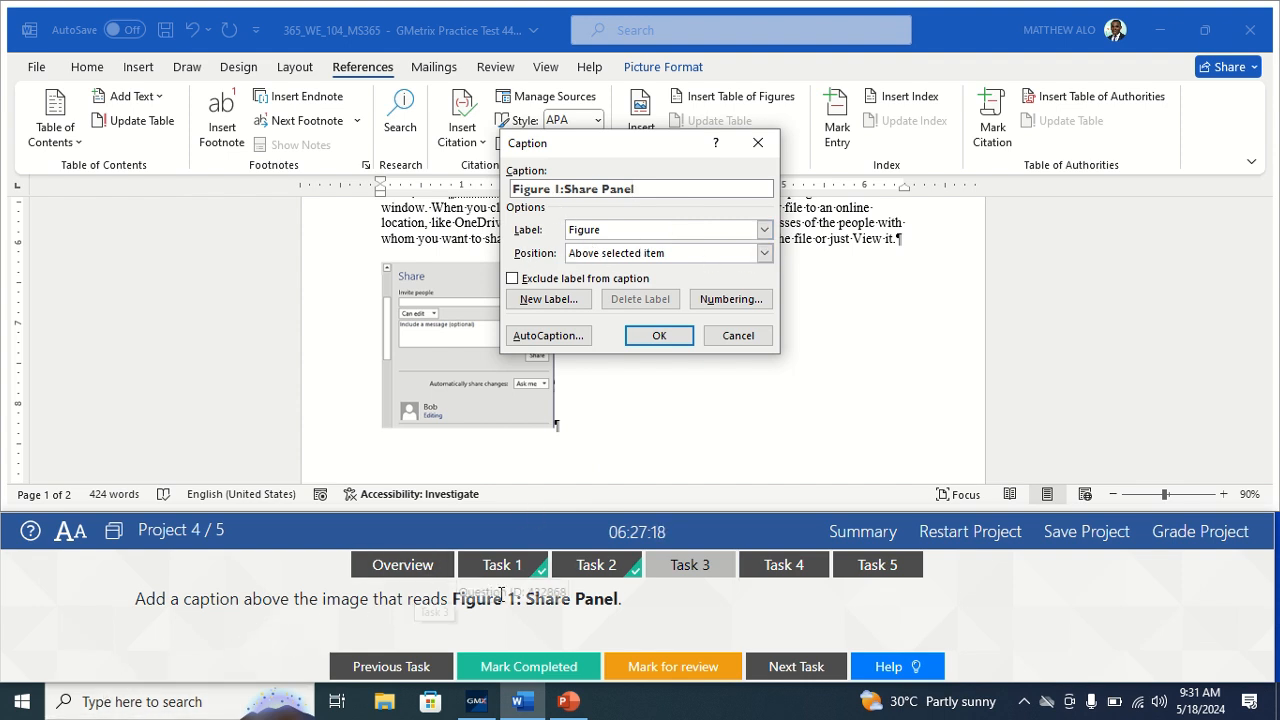
left_click(765, 254)
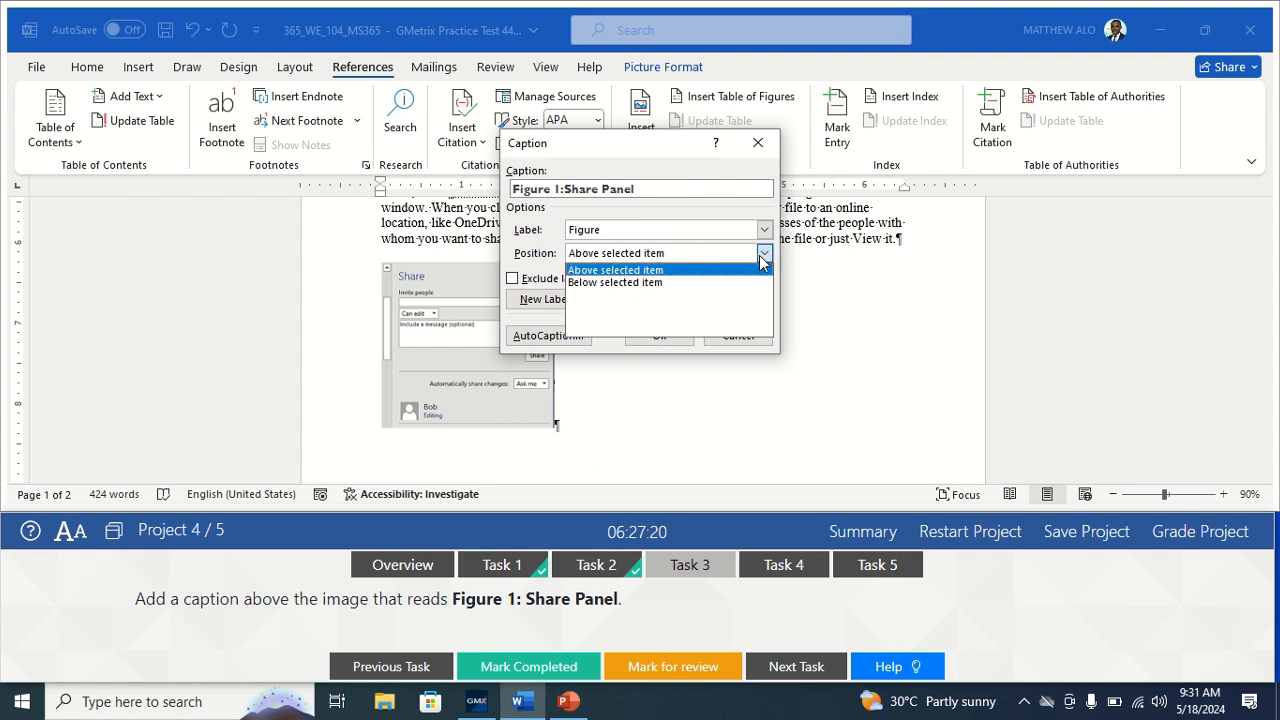
left_click(620, 263)
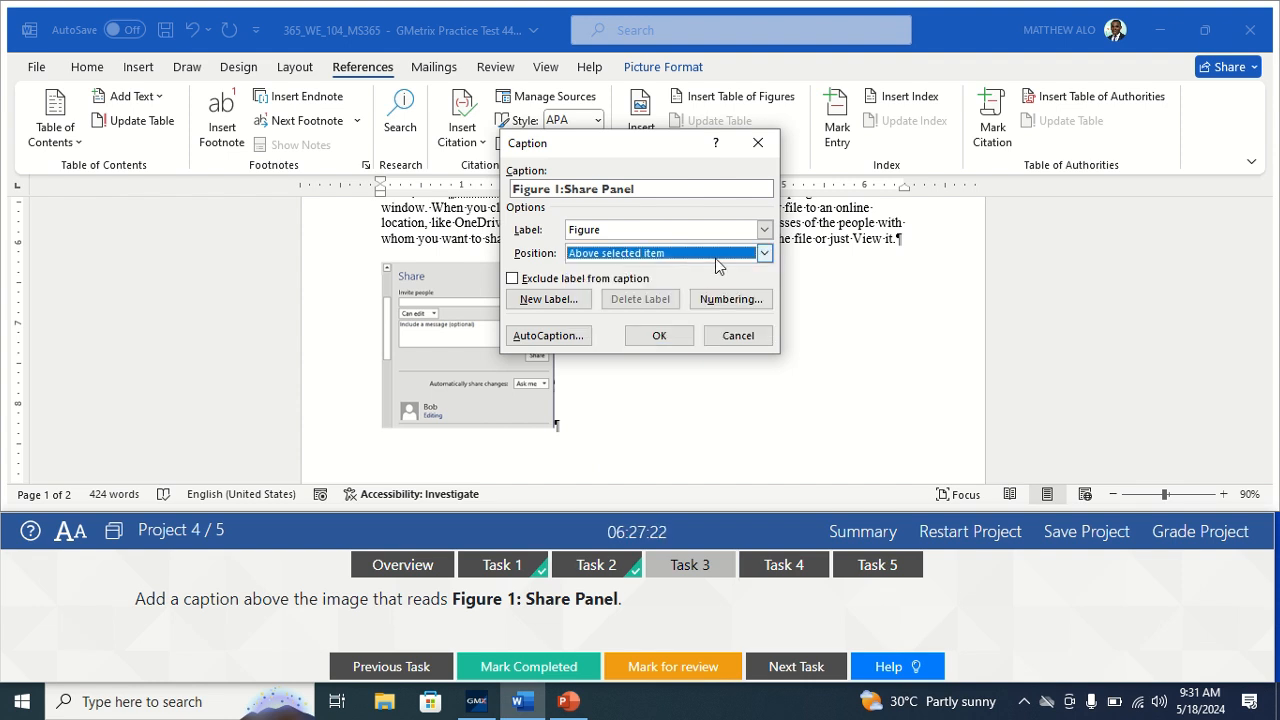
left_click(657, 340)
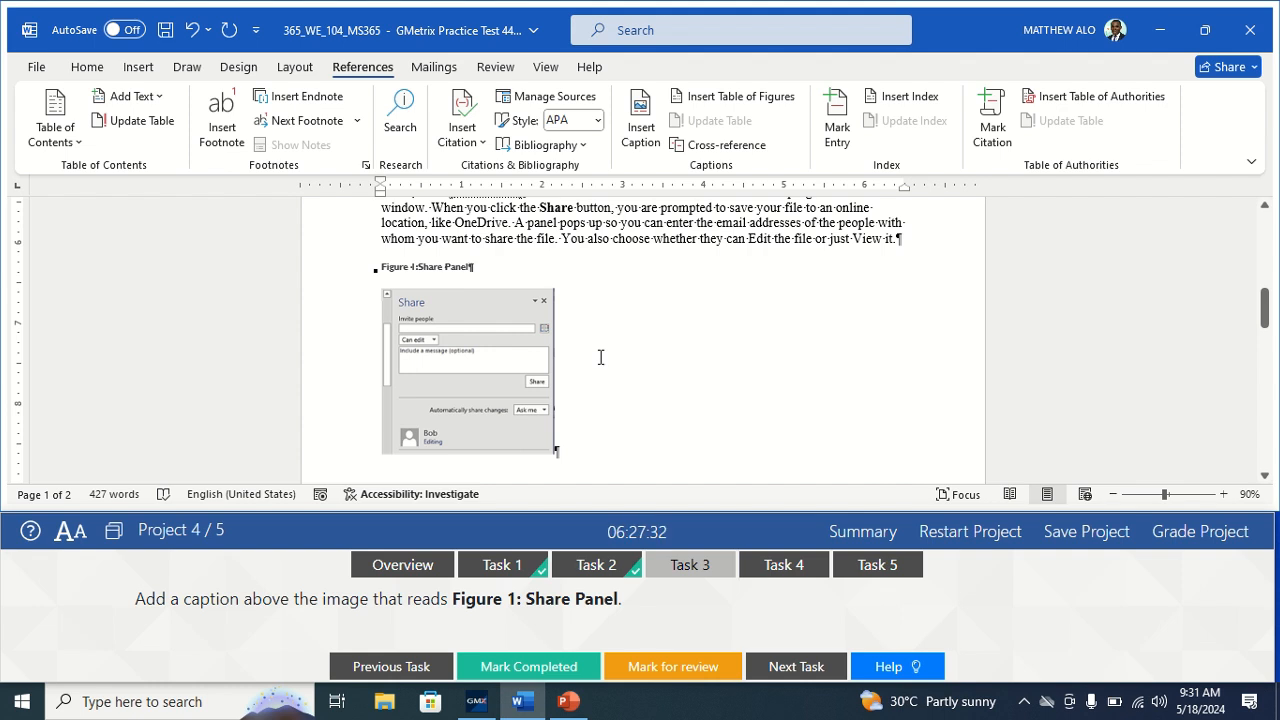
Mark Task 3 completed, switch to Task 4, and open the Design tab's Themes gallery.
left_click(535, 664)
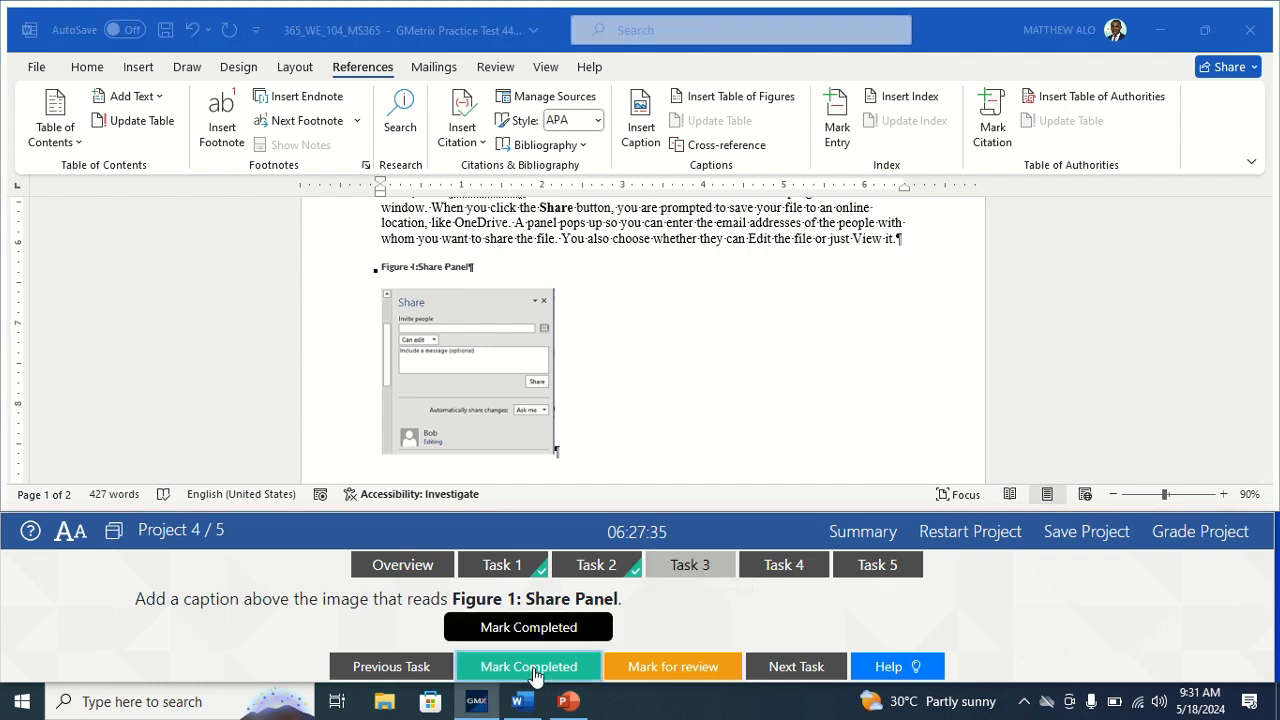
left_click(790, 565)
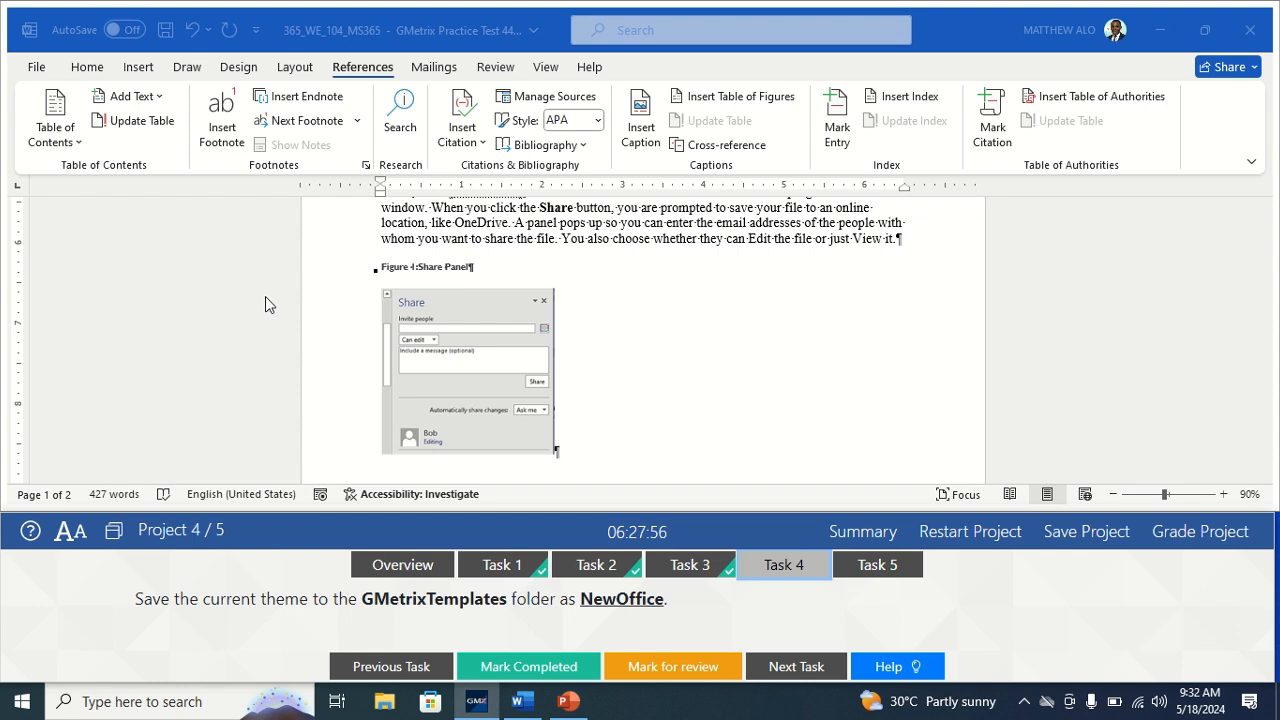
left_click(236, 82)
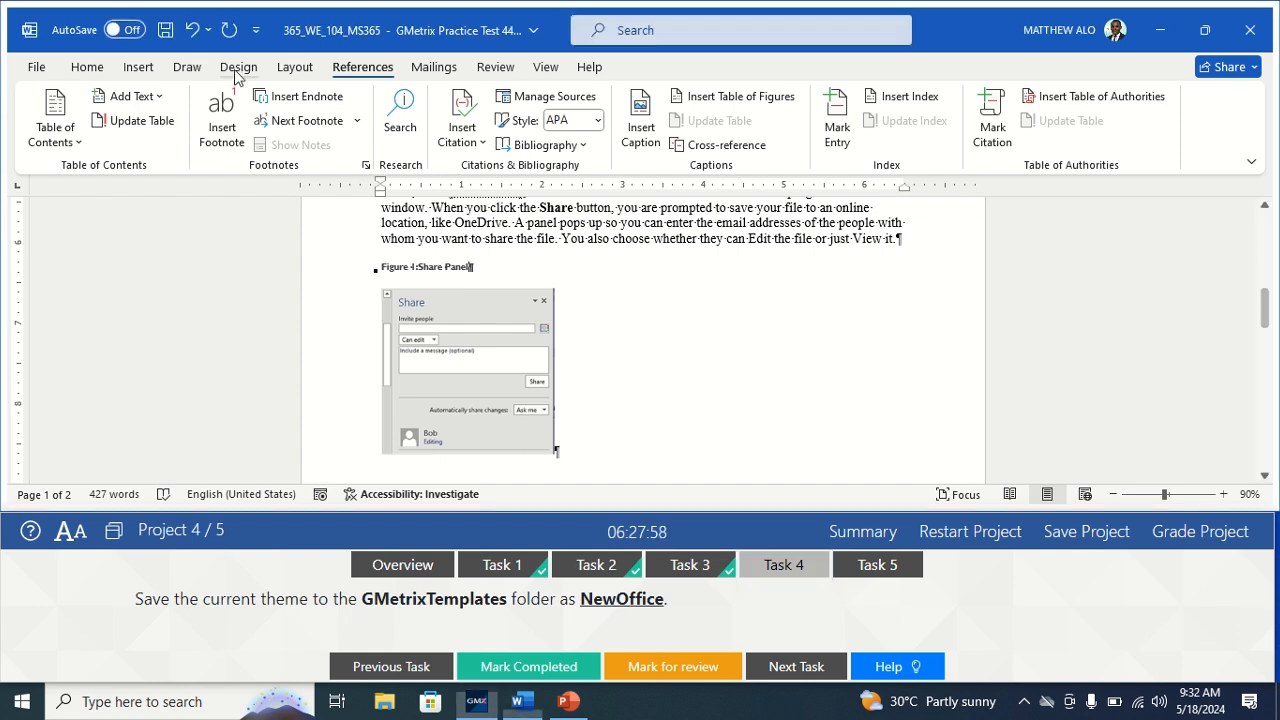
left_click(238, 67)
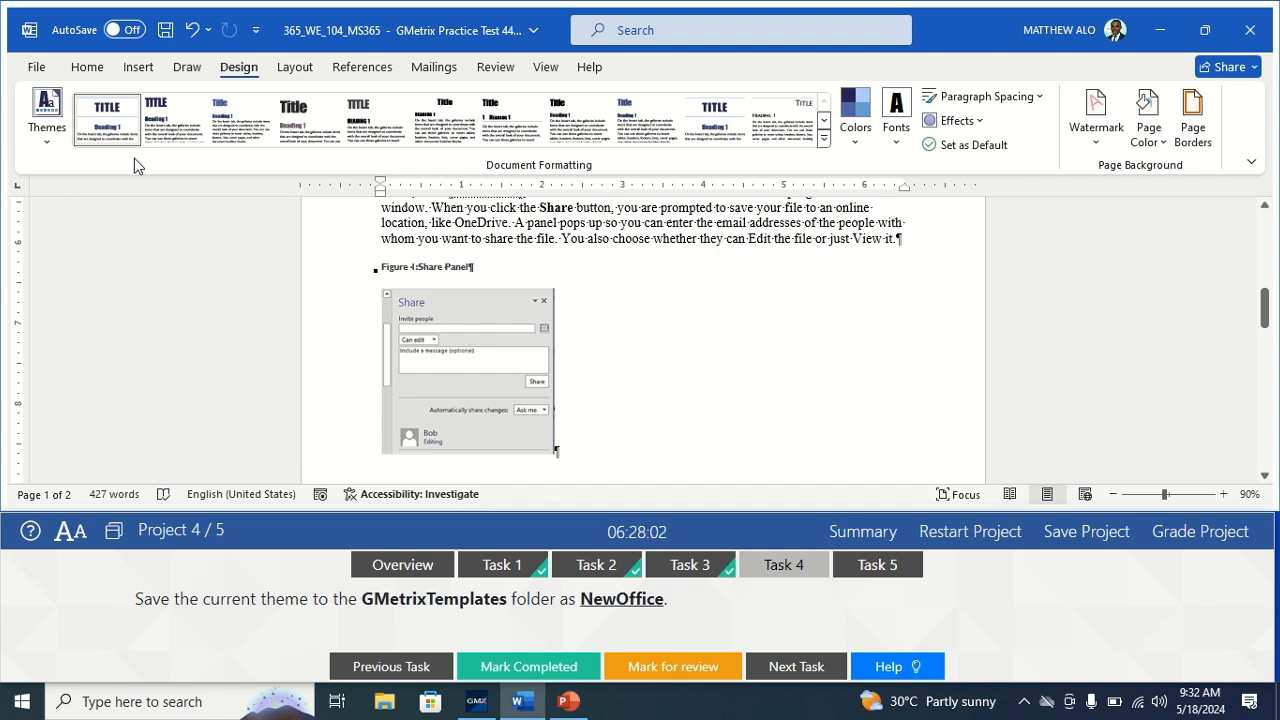
left_click(43, 145)
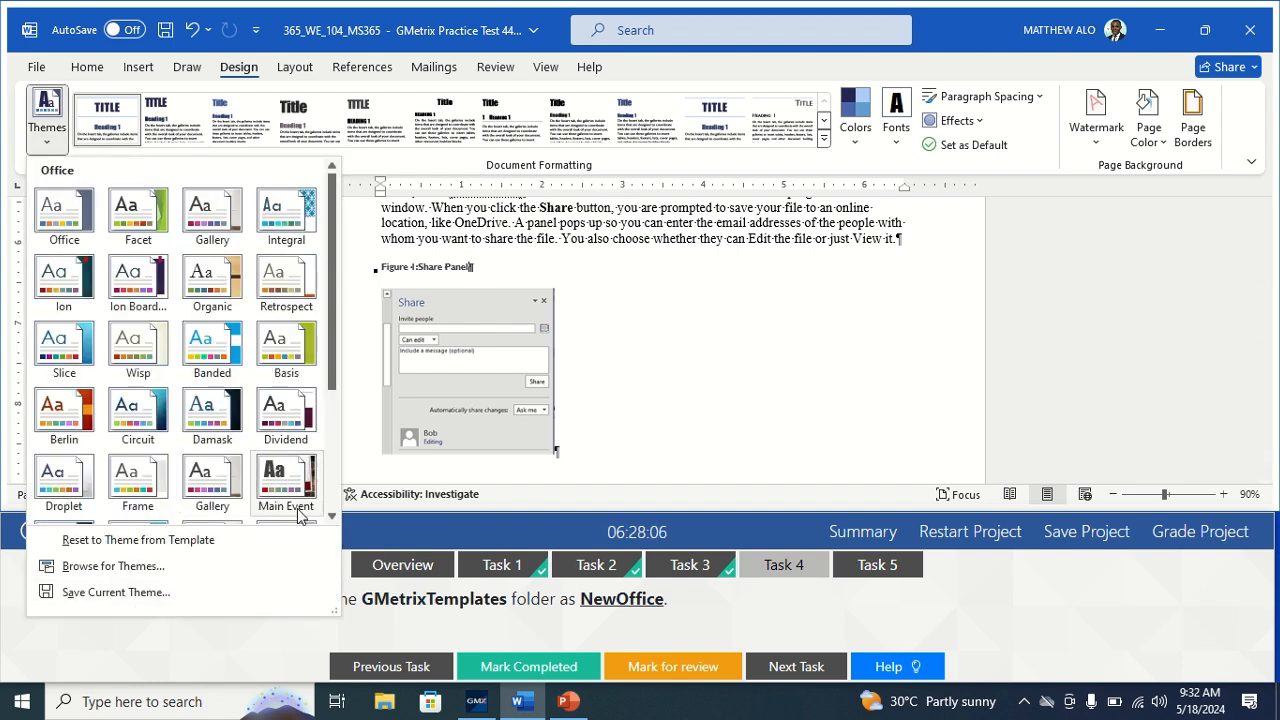
Save the current theme as NewOffice in the Documents > GMetrixTemplates folder.
left_click(116, 592)
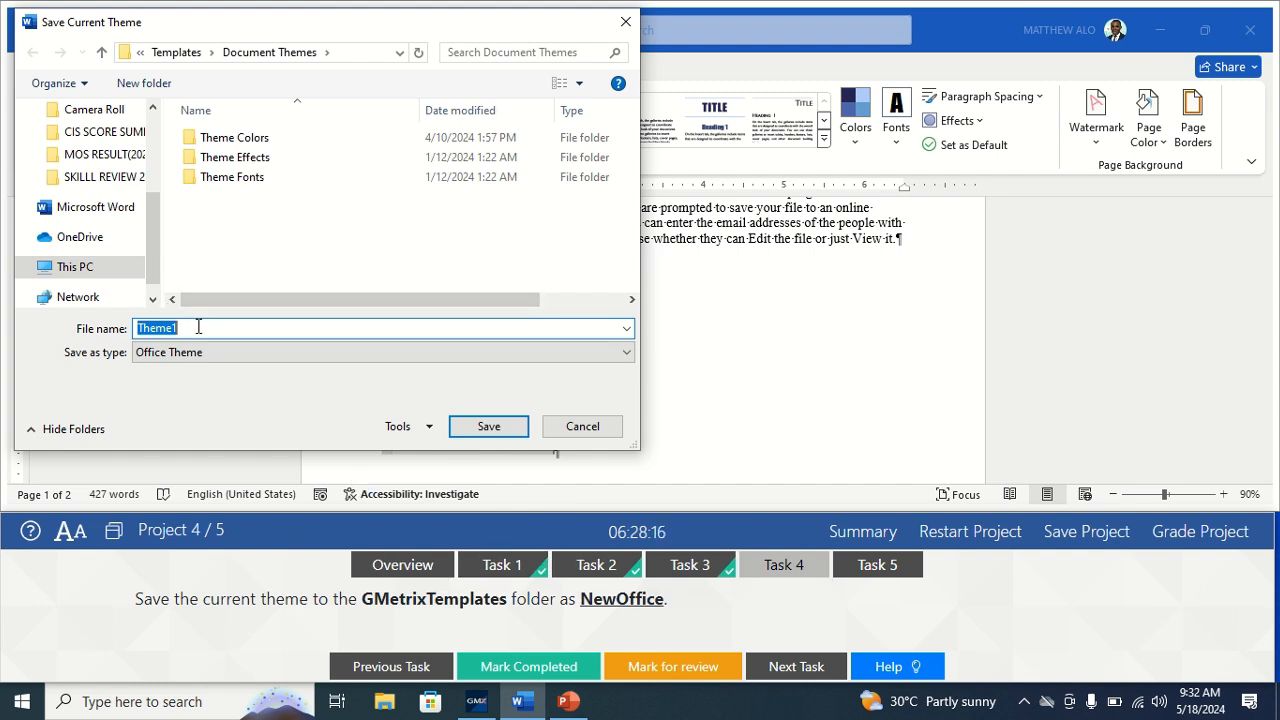
type("N")
key("BackSpace")
key("BackSpace")
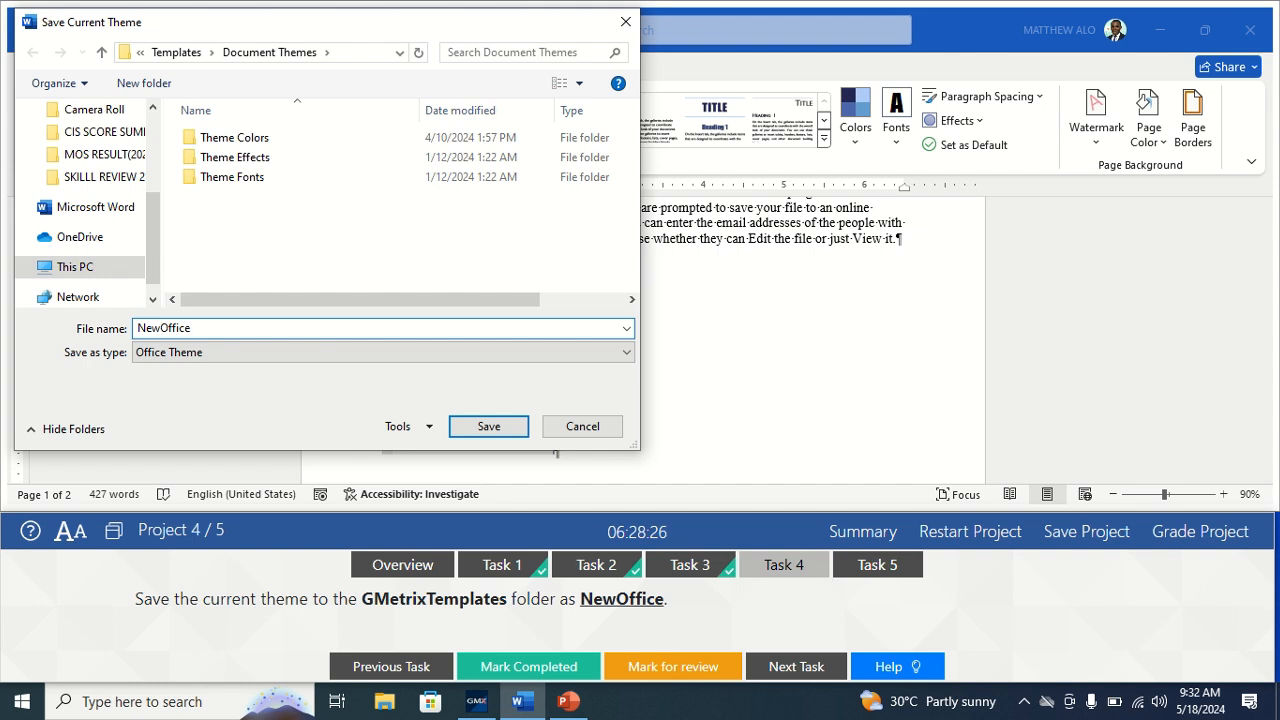
scroll(147, 220, "up", 2)
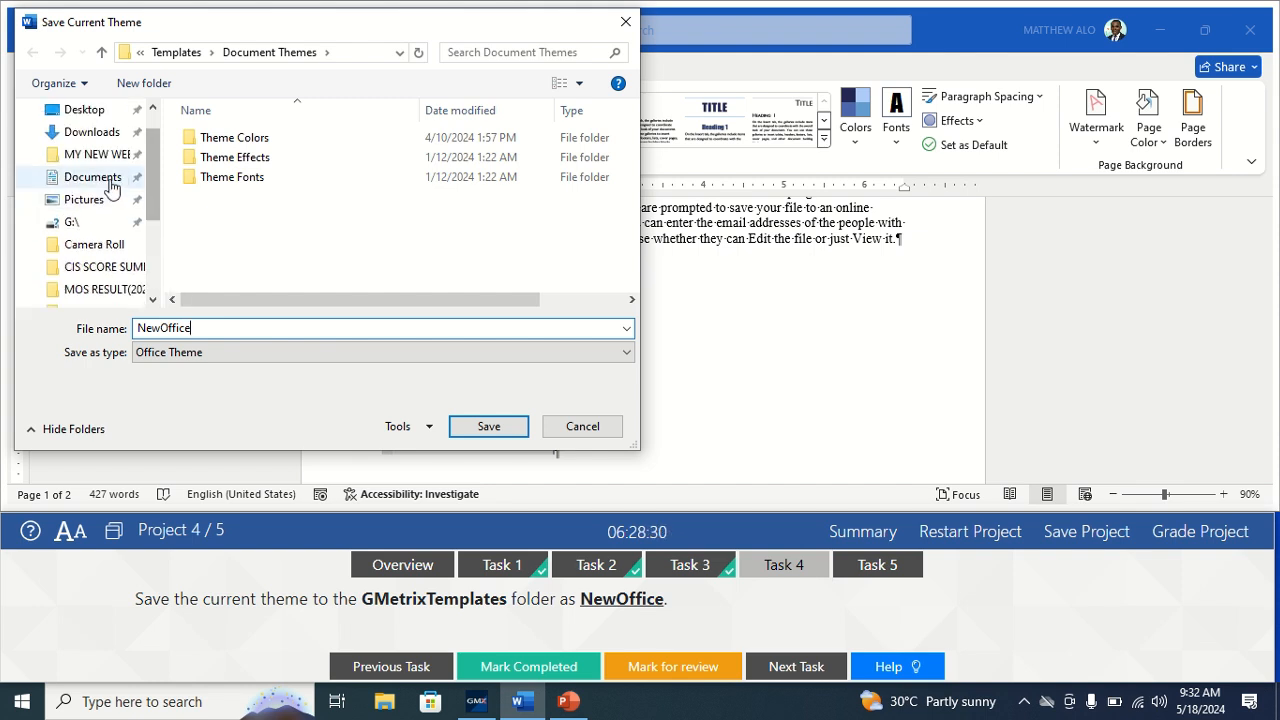
left_click(108, 184)
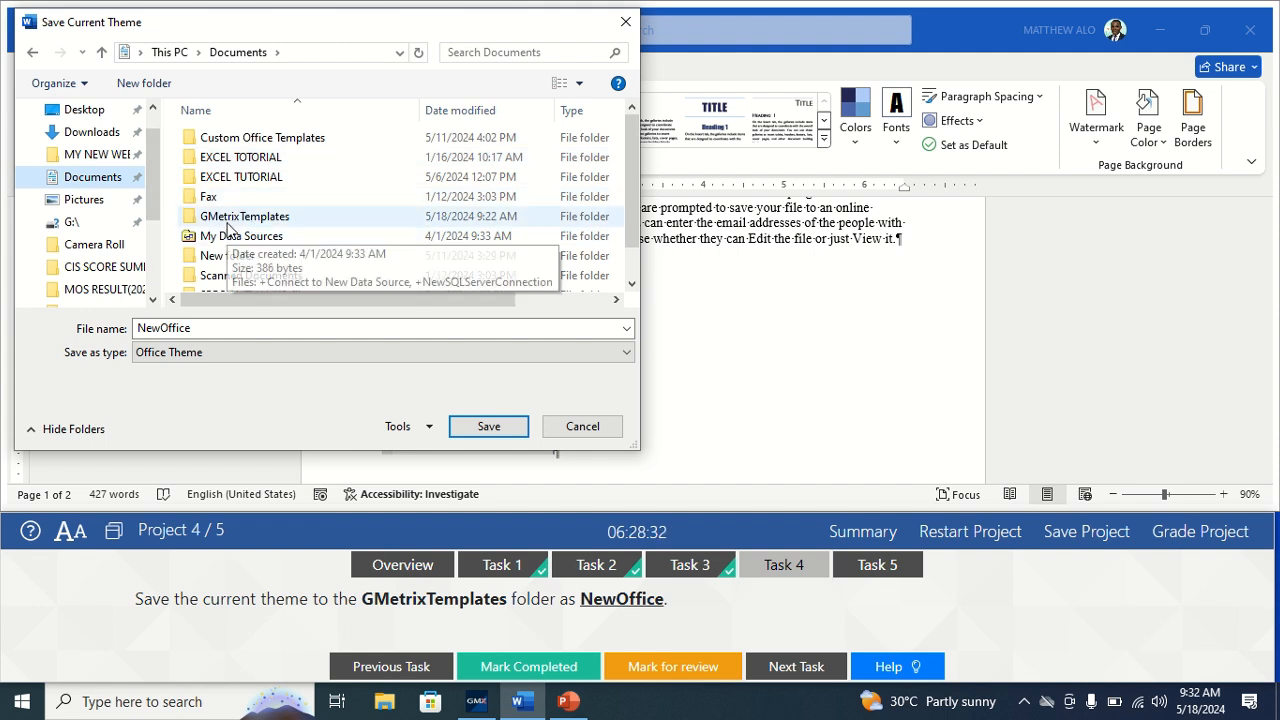
left_click(230, 222)
double_click(230, 222)
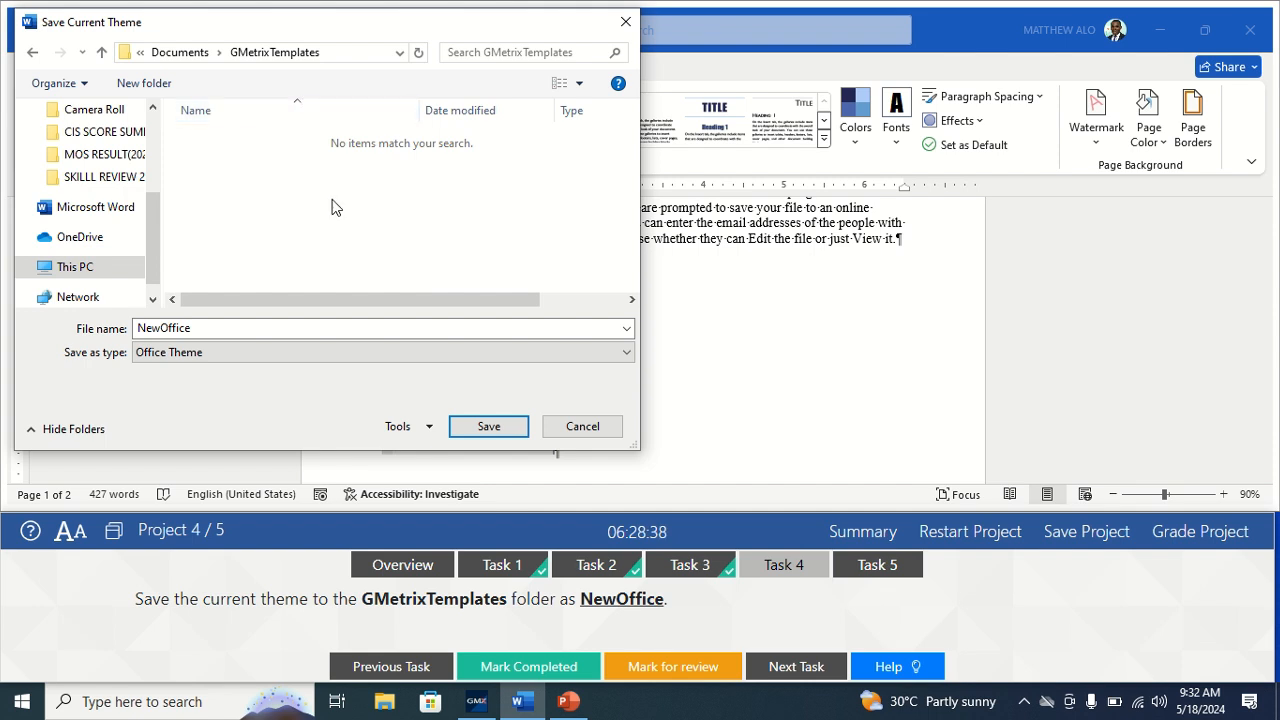
left_click(484, 427)
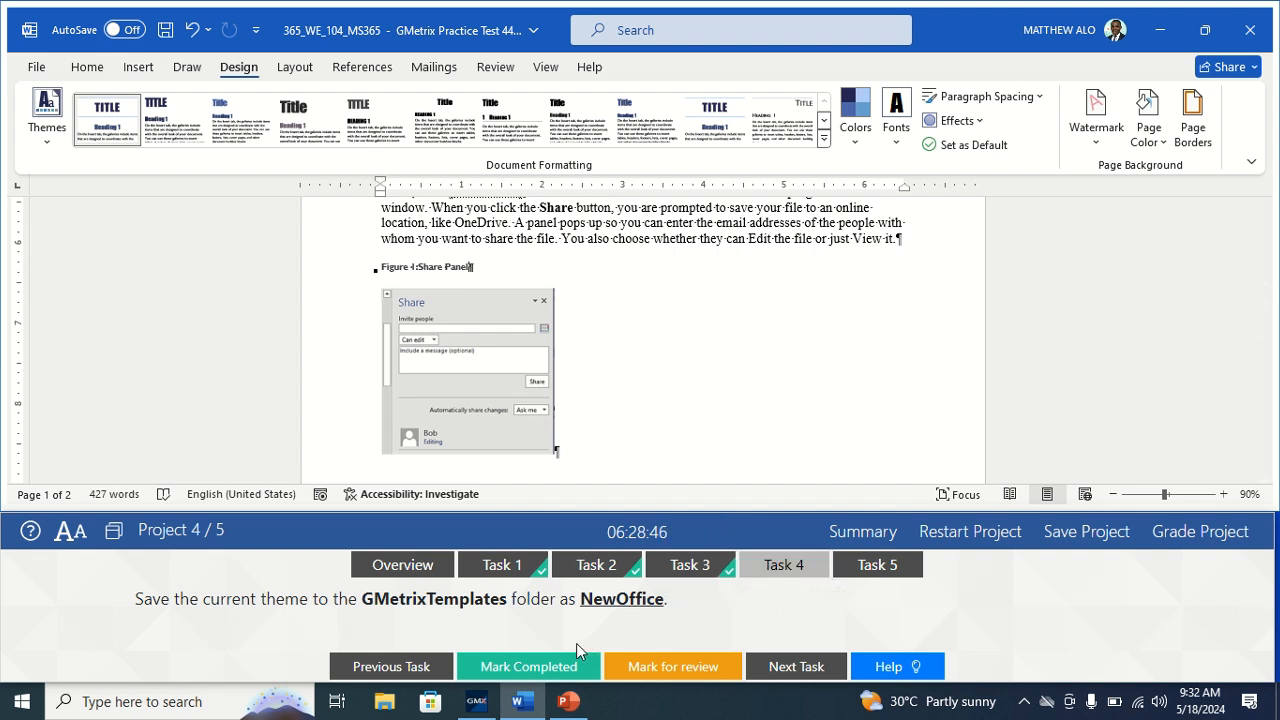
Mark Task 4 completed, switch to Task 5, and open Word Options from File > More.
left_click(548, 670)
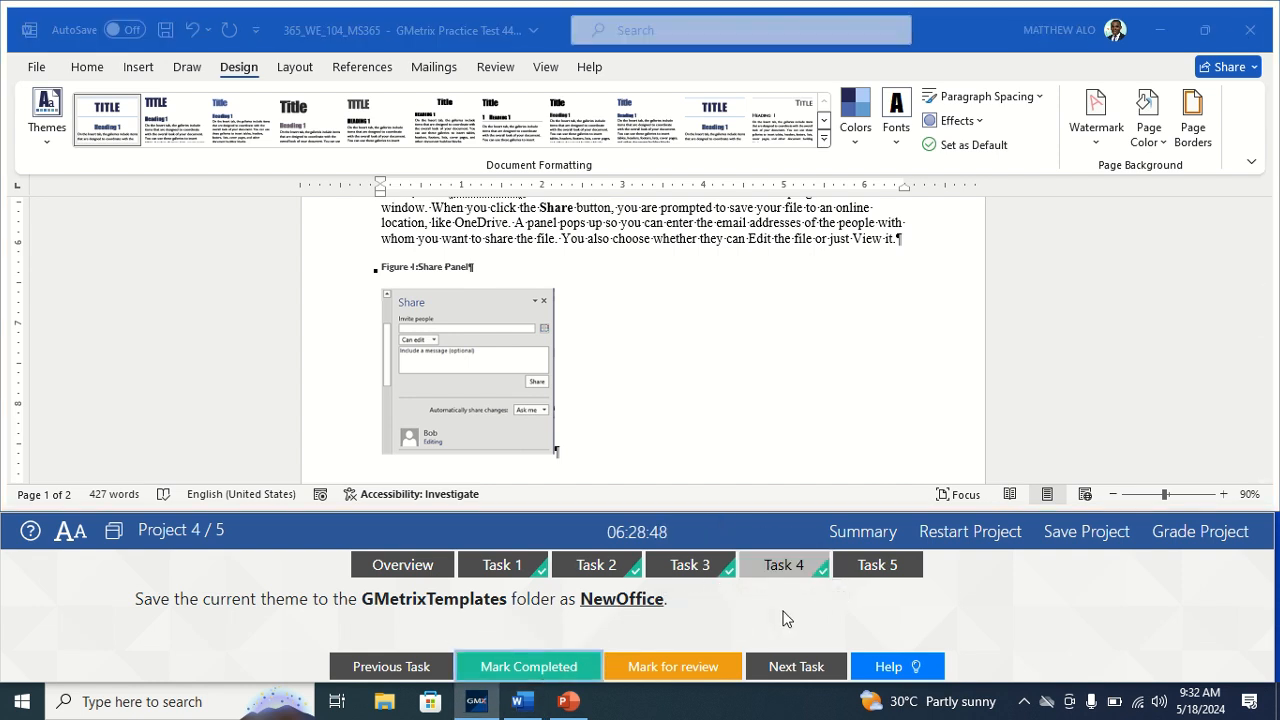
left_click(877, 568)
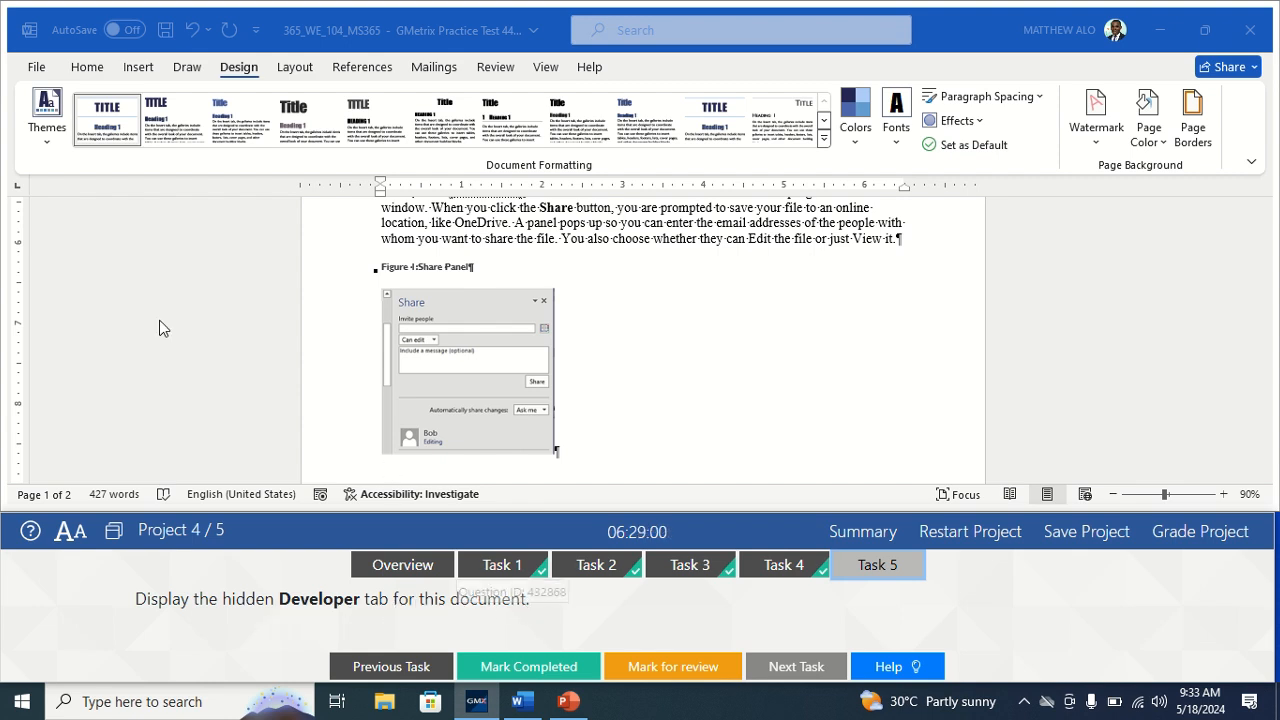
left_click(35, 67)
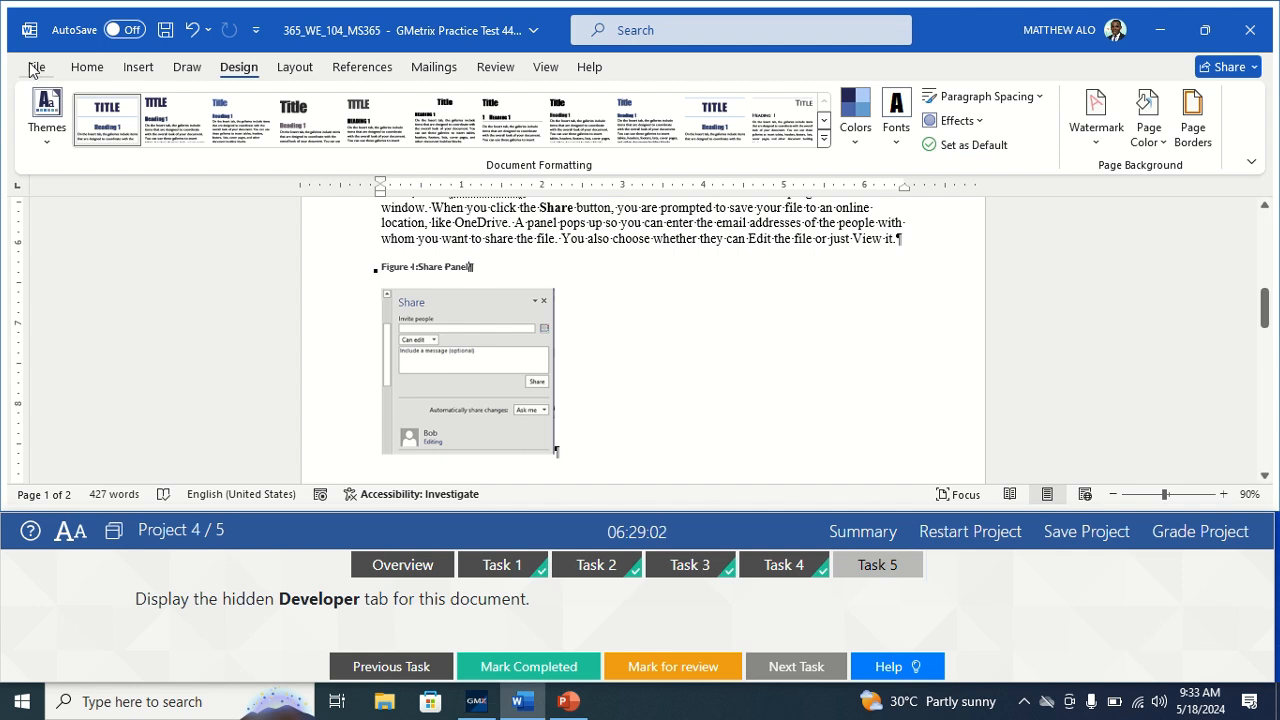
left_click(35, 67)
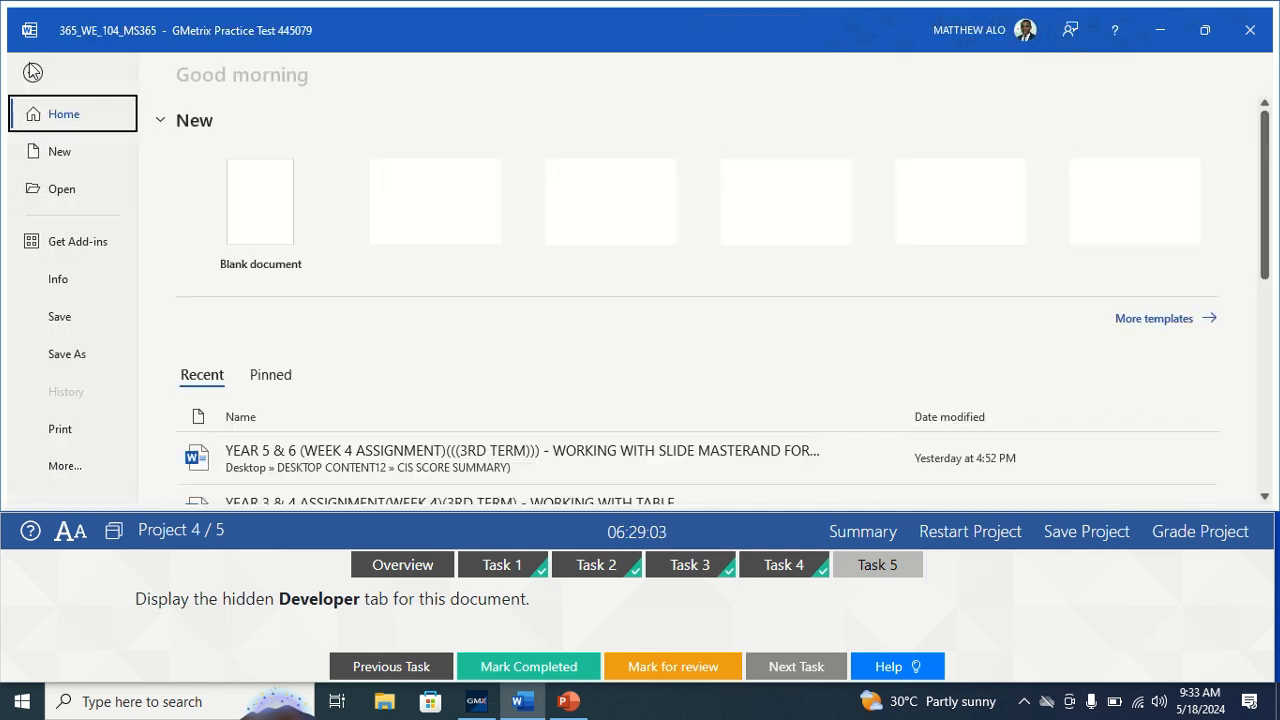
left_click(64, 466)
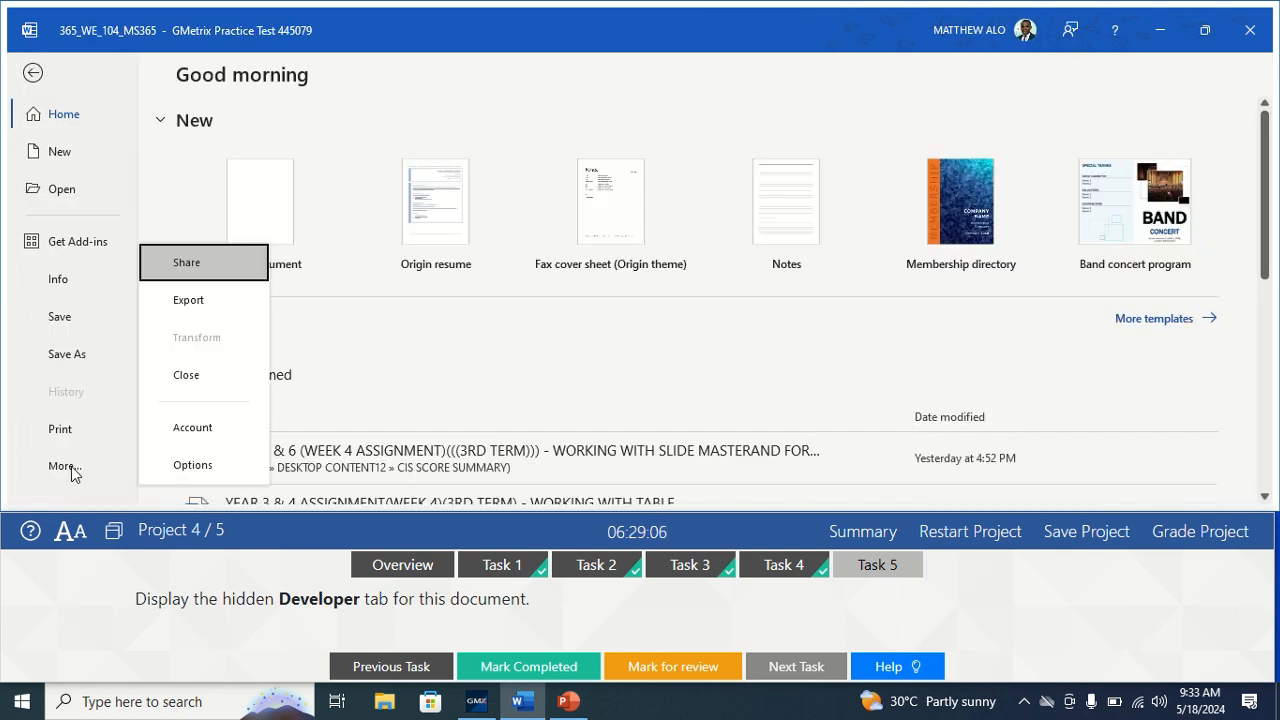
left_click(183, 465)
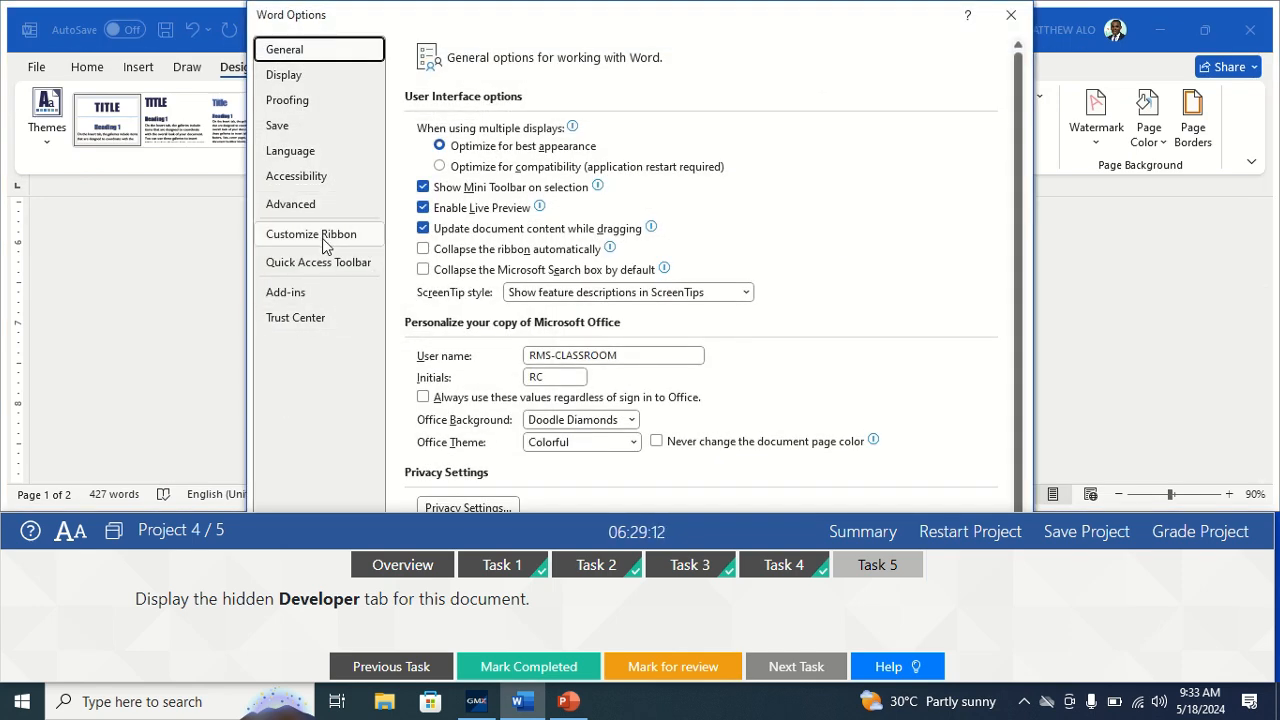
Enable the Developer tab in Customize Ribbon, dock the test panel to Top, and confirm.
left_click(325, 238)
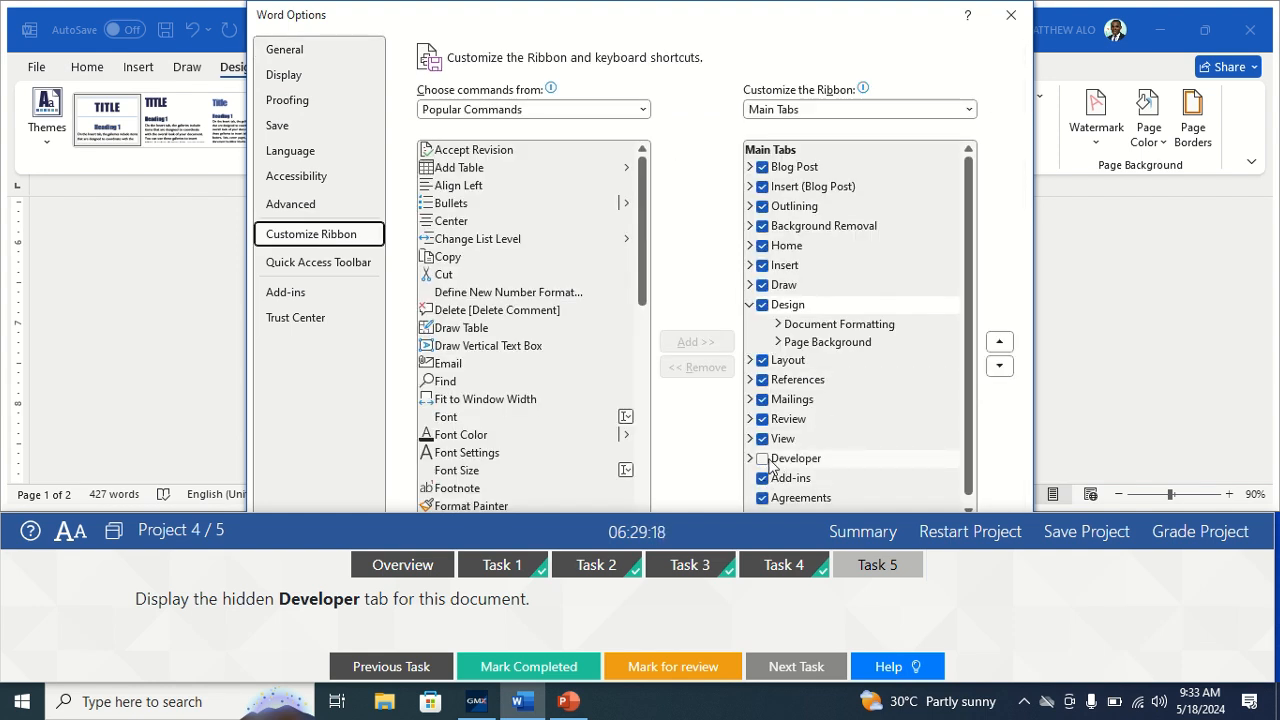
left_click(763, 460)
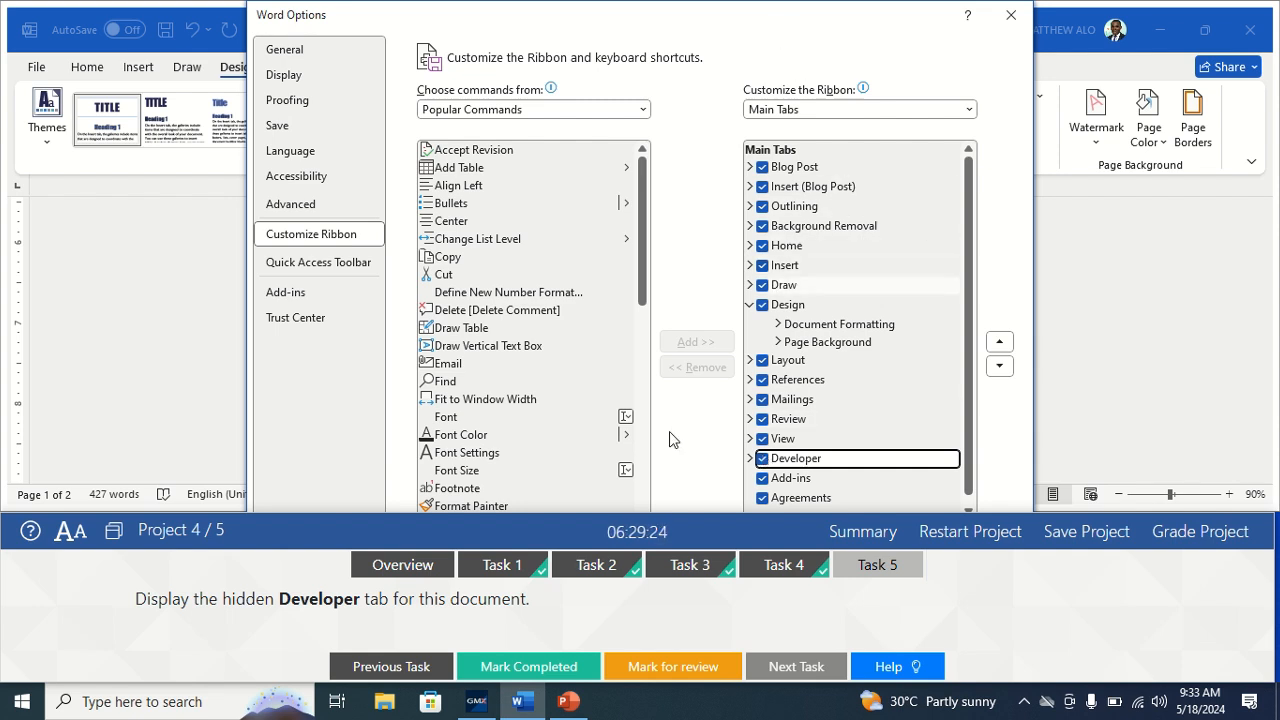
left_click(113, 531)
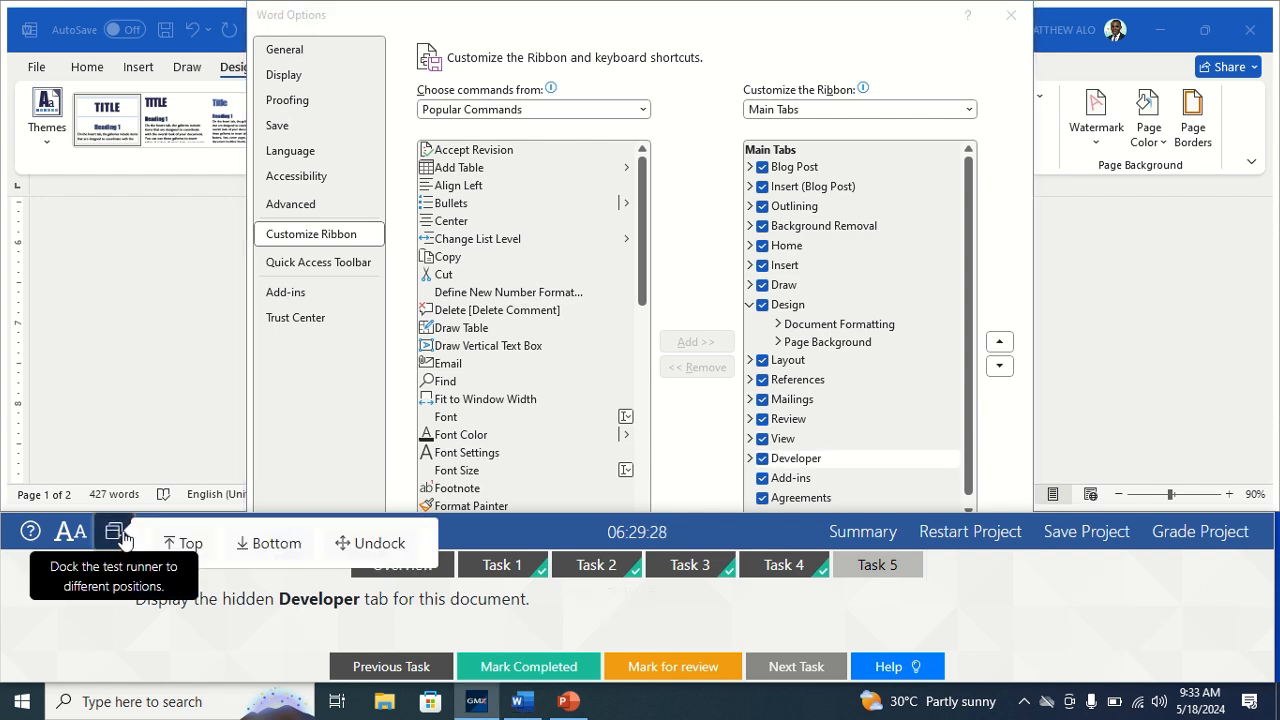
left_click(190, 552)
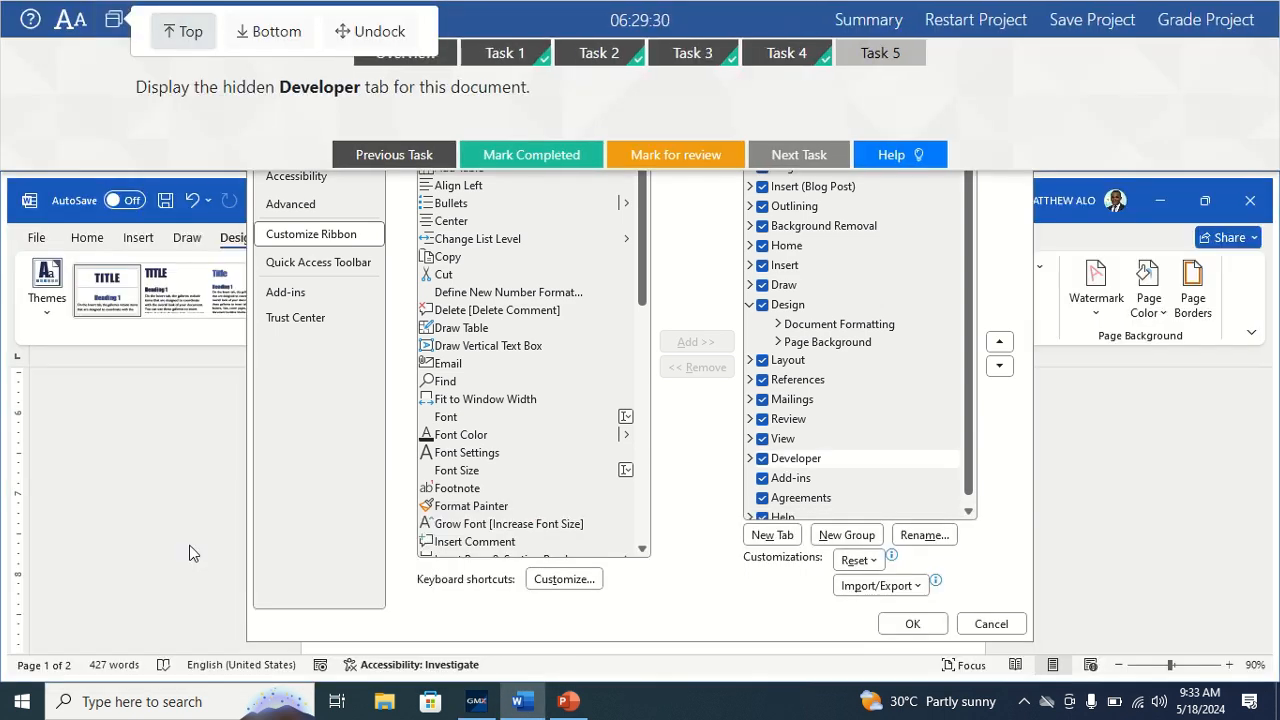
left_click(912, 624)
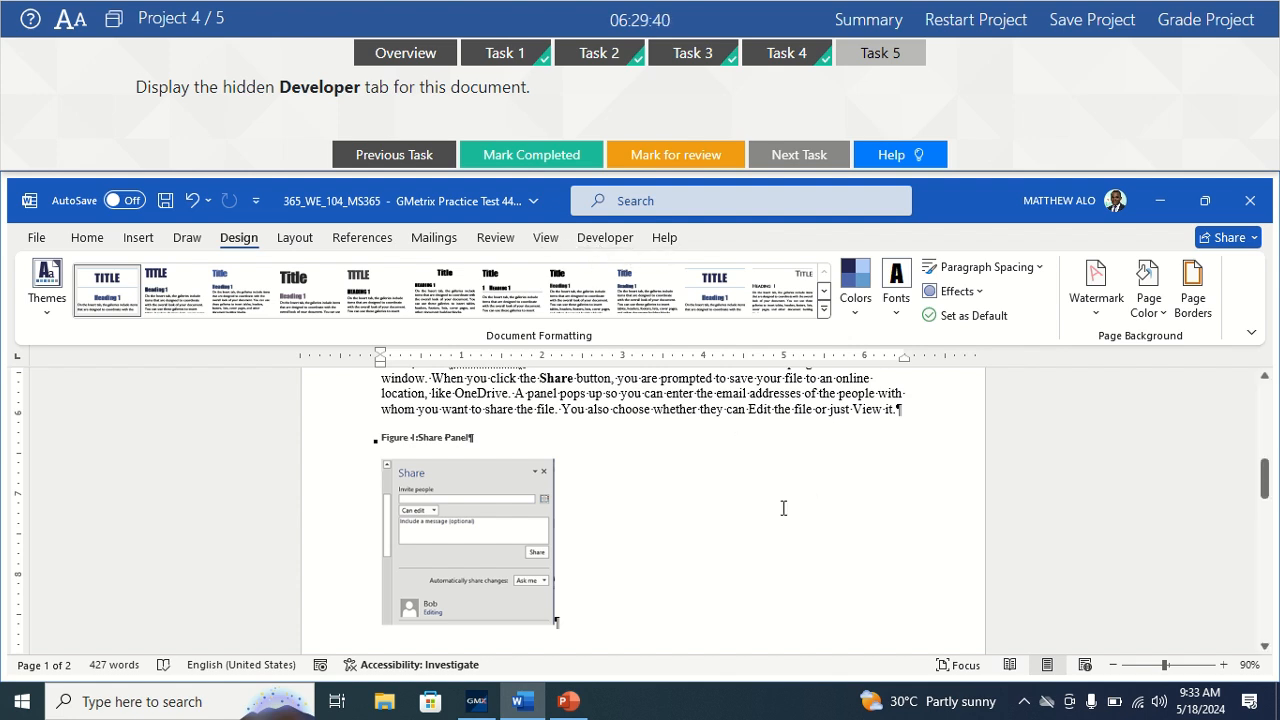
Mark Task 5, showing the Developer tab, as completed, then review Tasks 1 through 5.
left_click(538, 158)
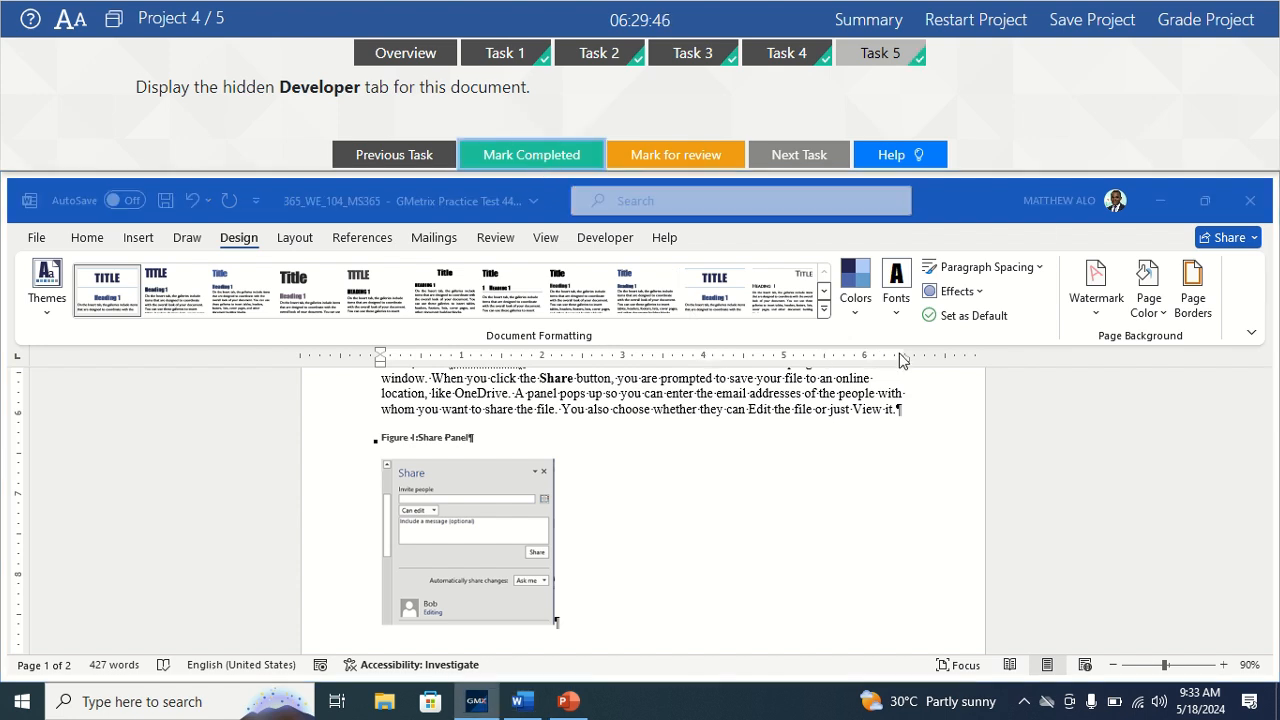
left_click(1186, 28)
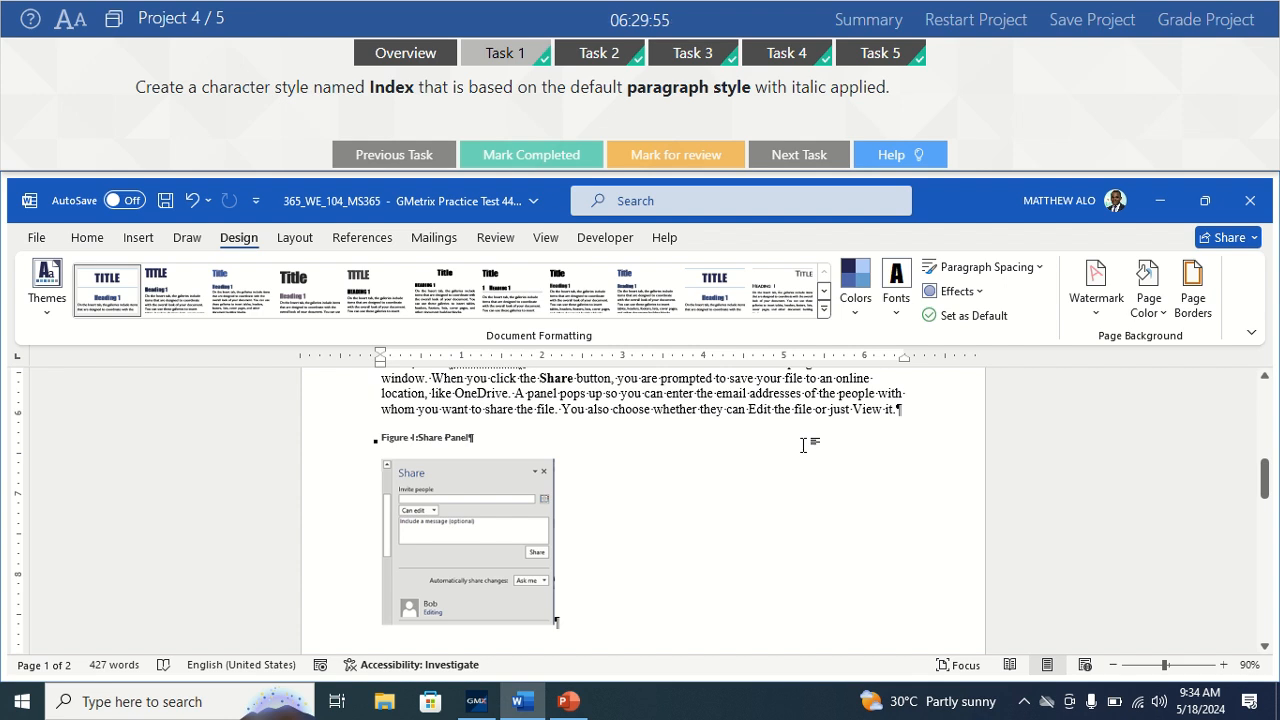
left_click(799, 155)
left_click(799, 155)
left_click(799, 155)
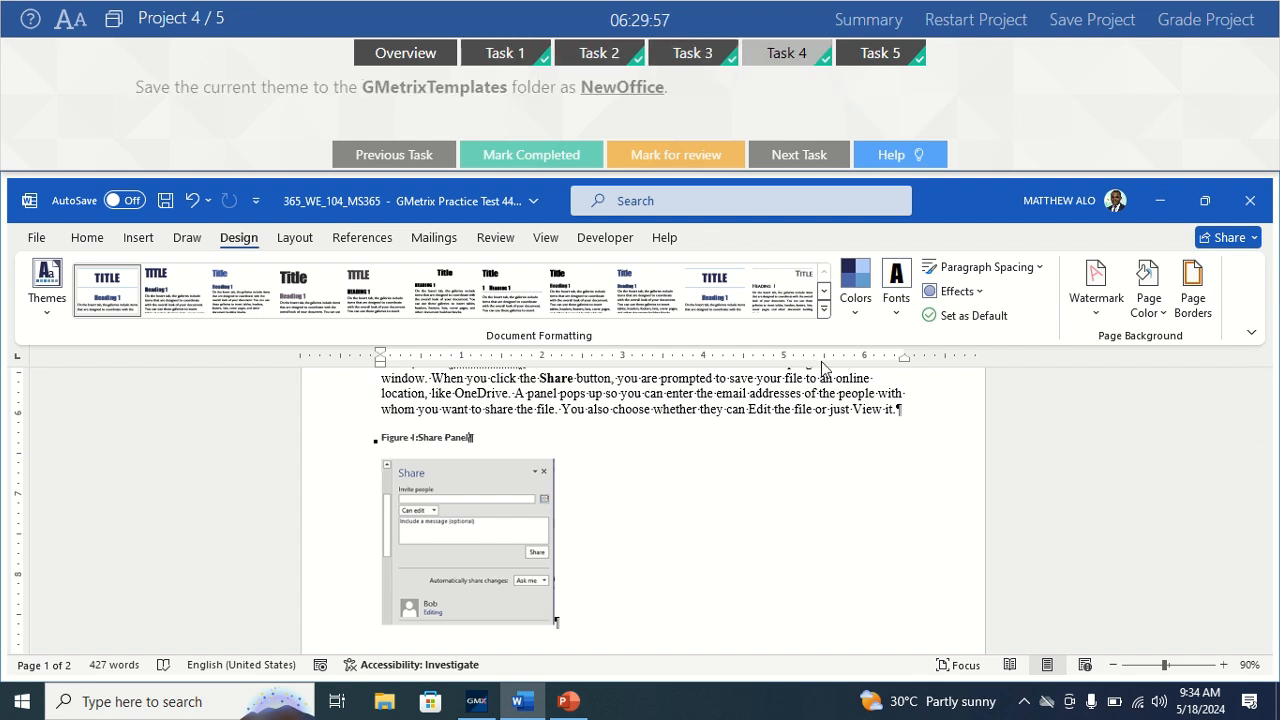
left_click(799, 155)
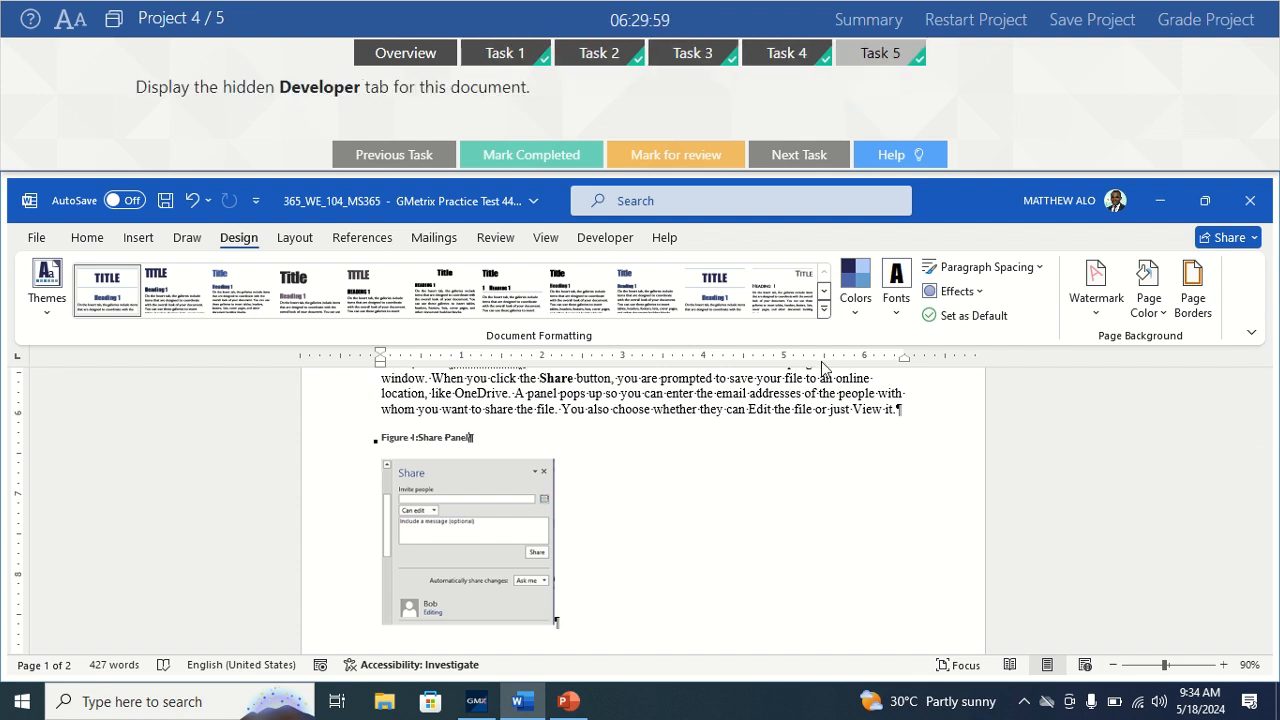
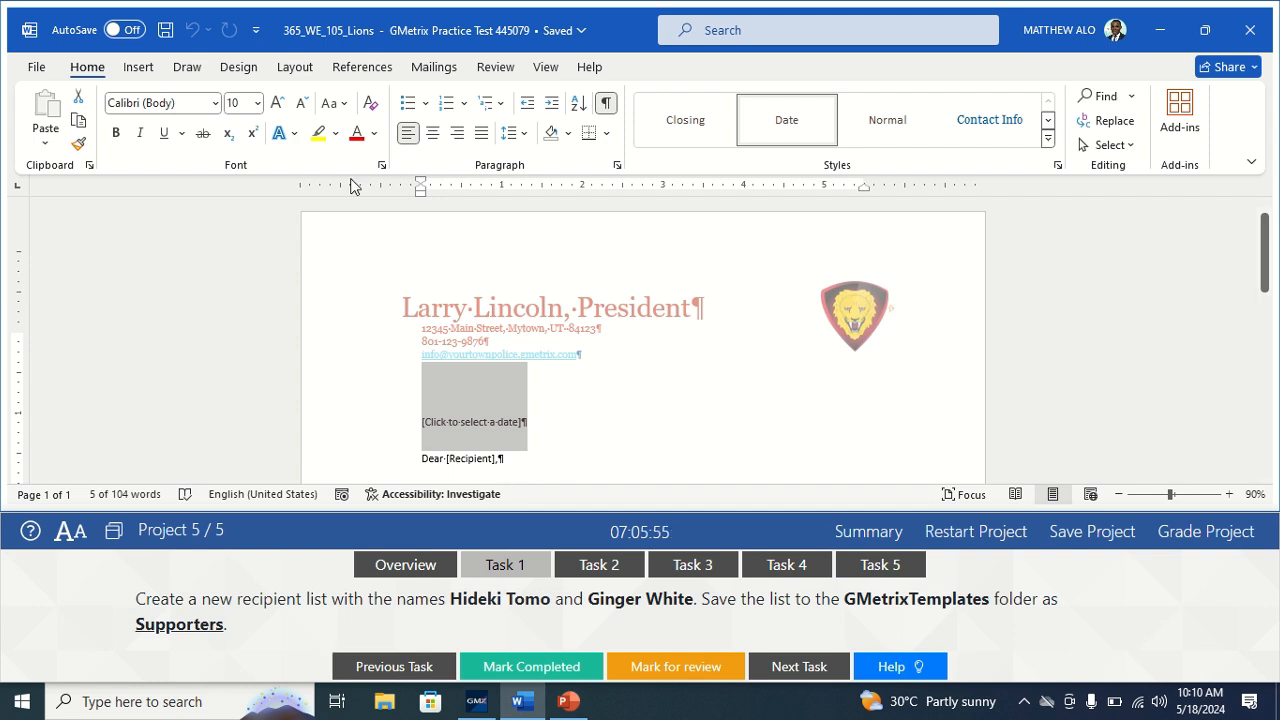
Start a new recipient list from Mailings > Select Recipients > Type a New List.
left_click(428, 68)
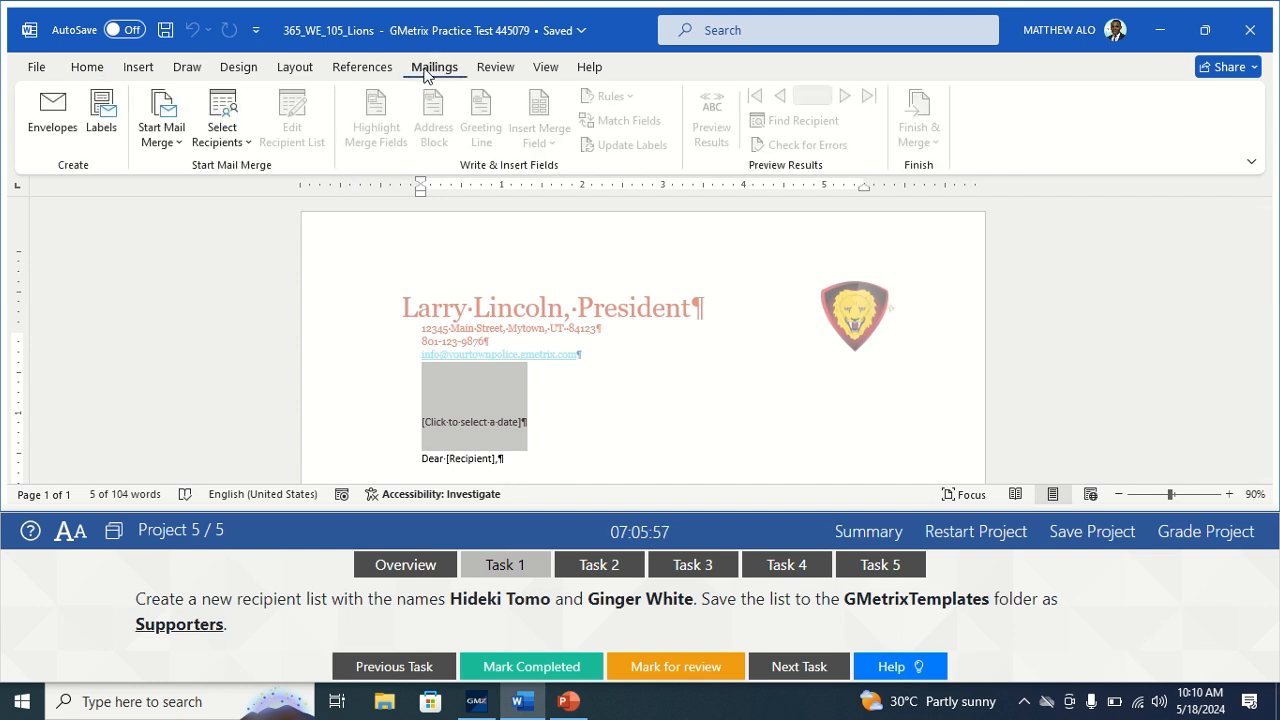
left_click(238, 145)
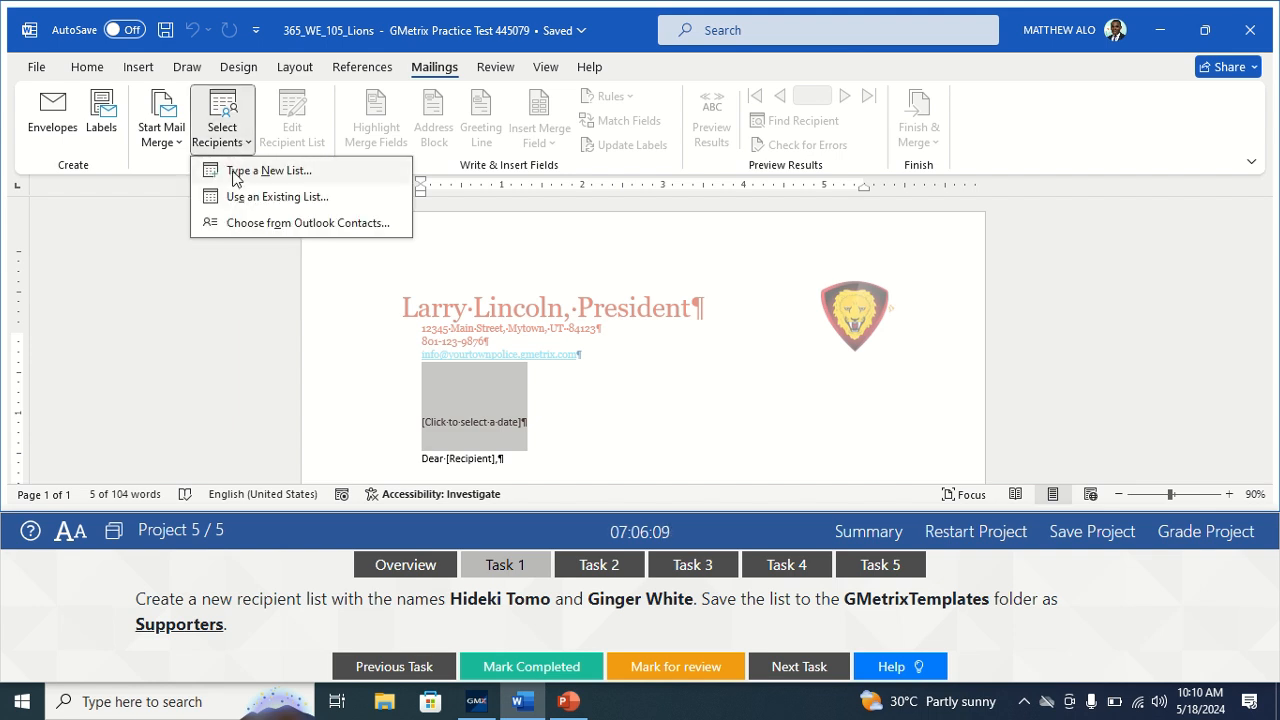
left_click(236, 176)
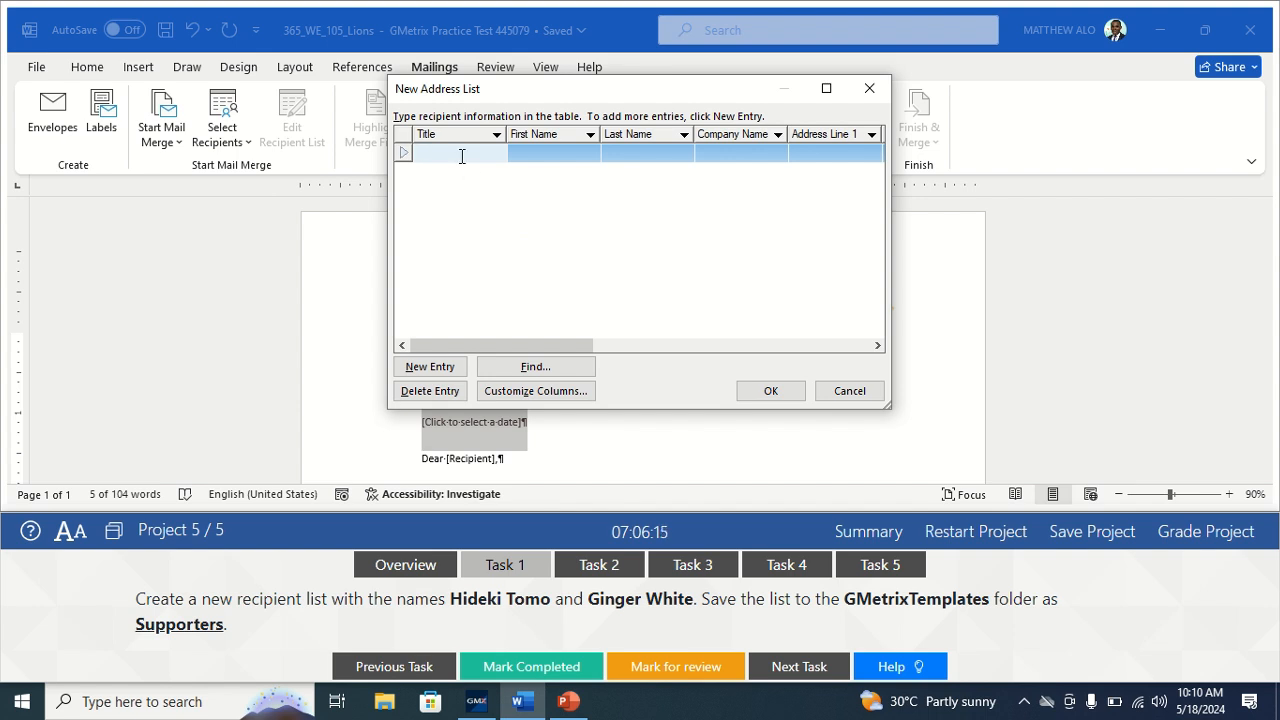
Enter the first and last names of two recipients, adding the second as a new entry.
left_click(546, 153)
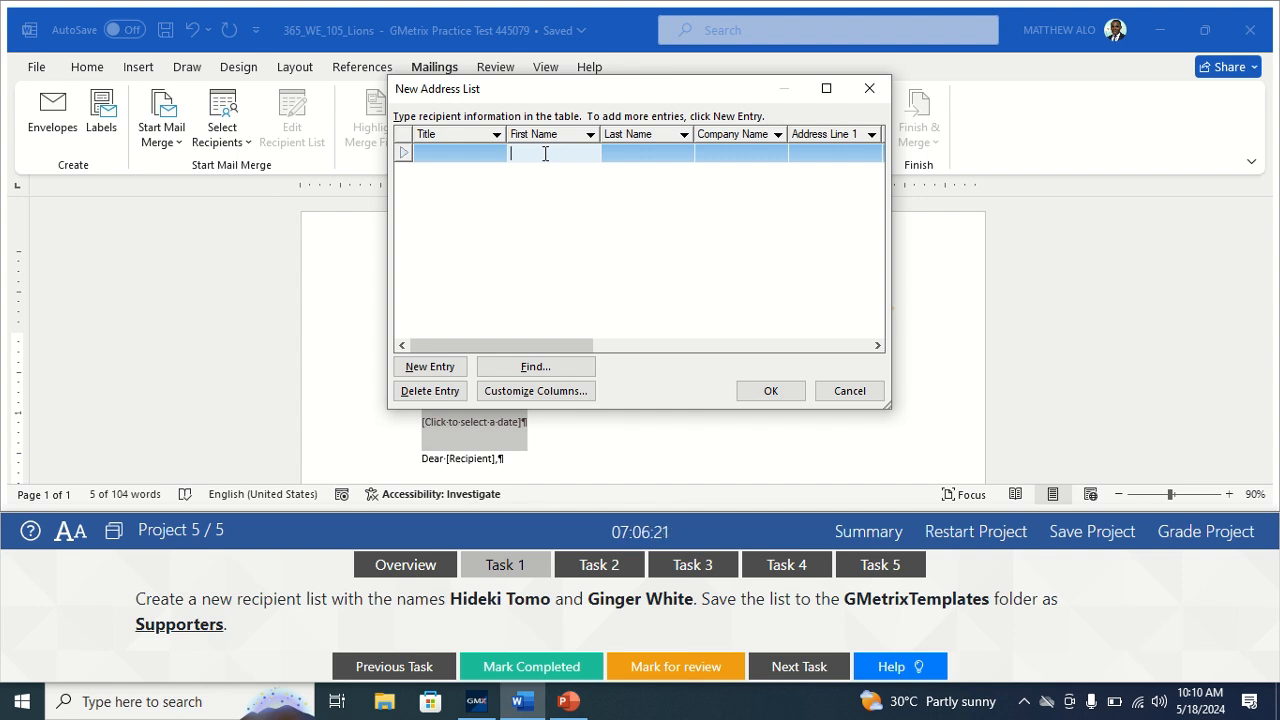
left_click(624, 154)
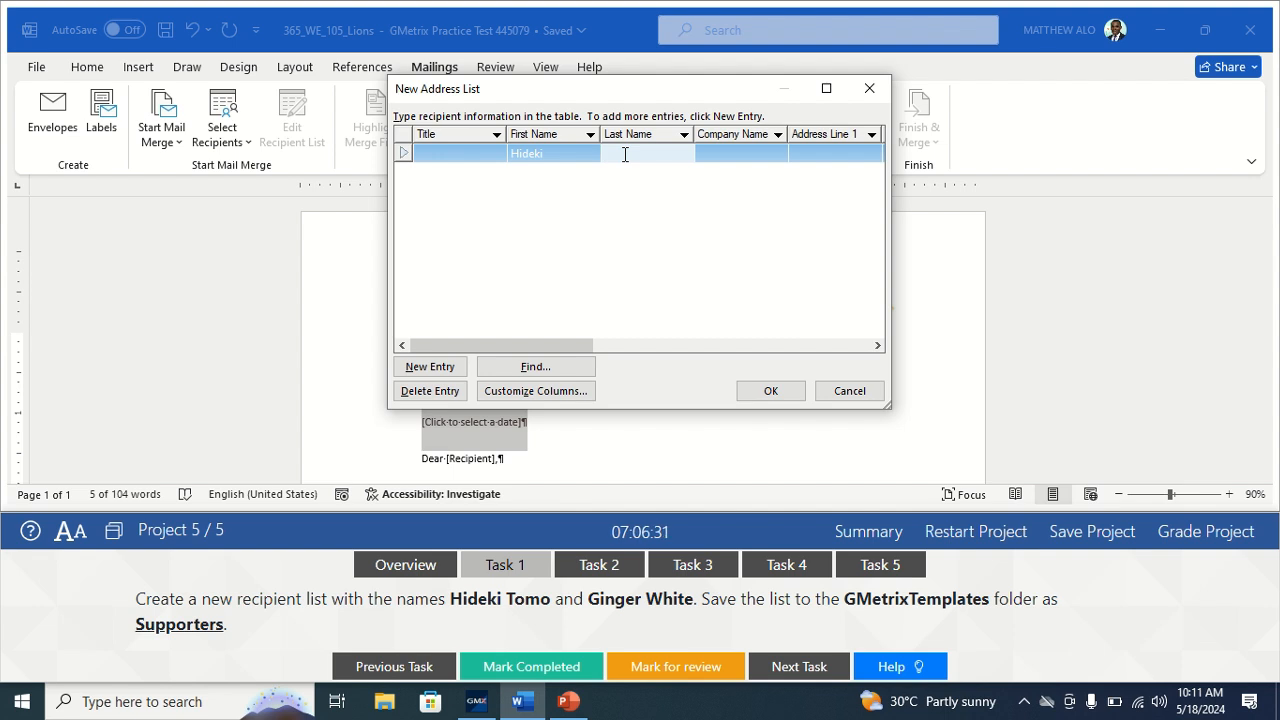
left_click(430, 367)
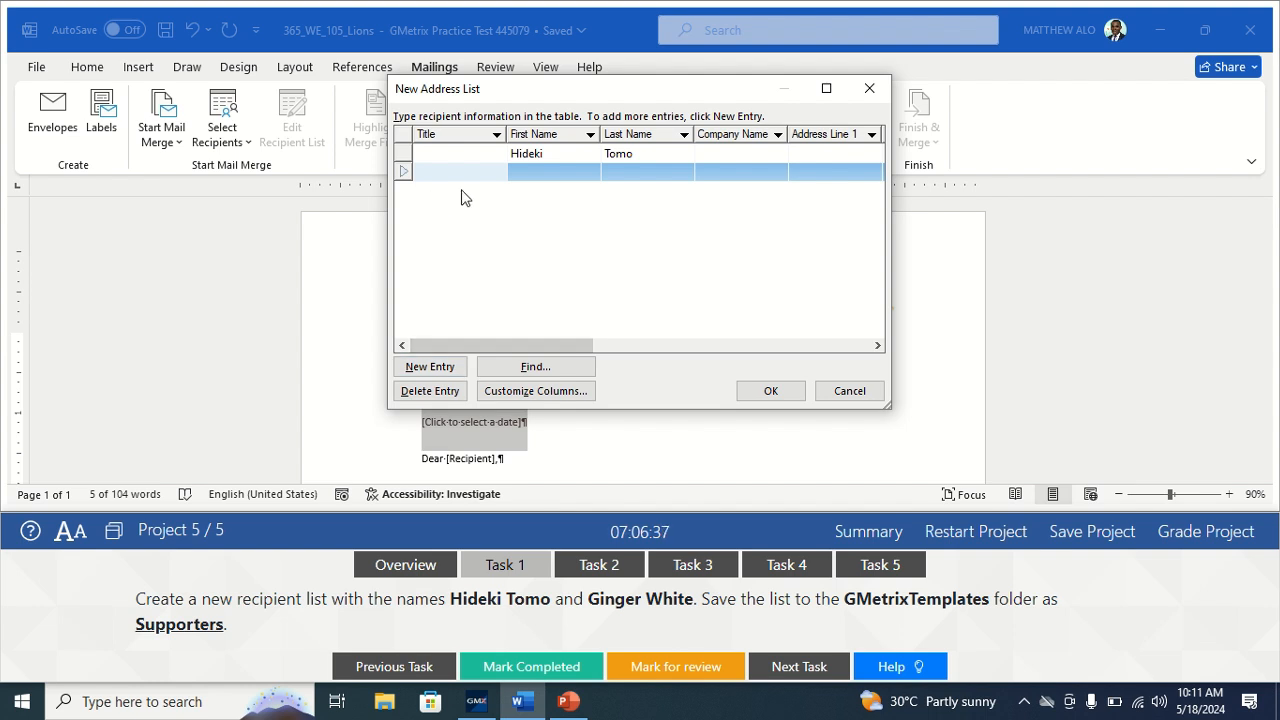
left_click(547, 171)
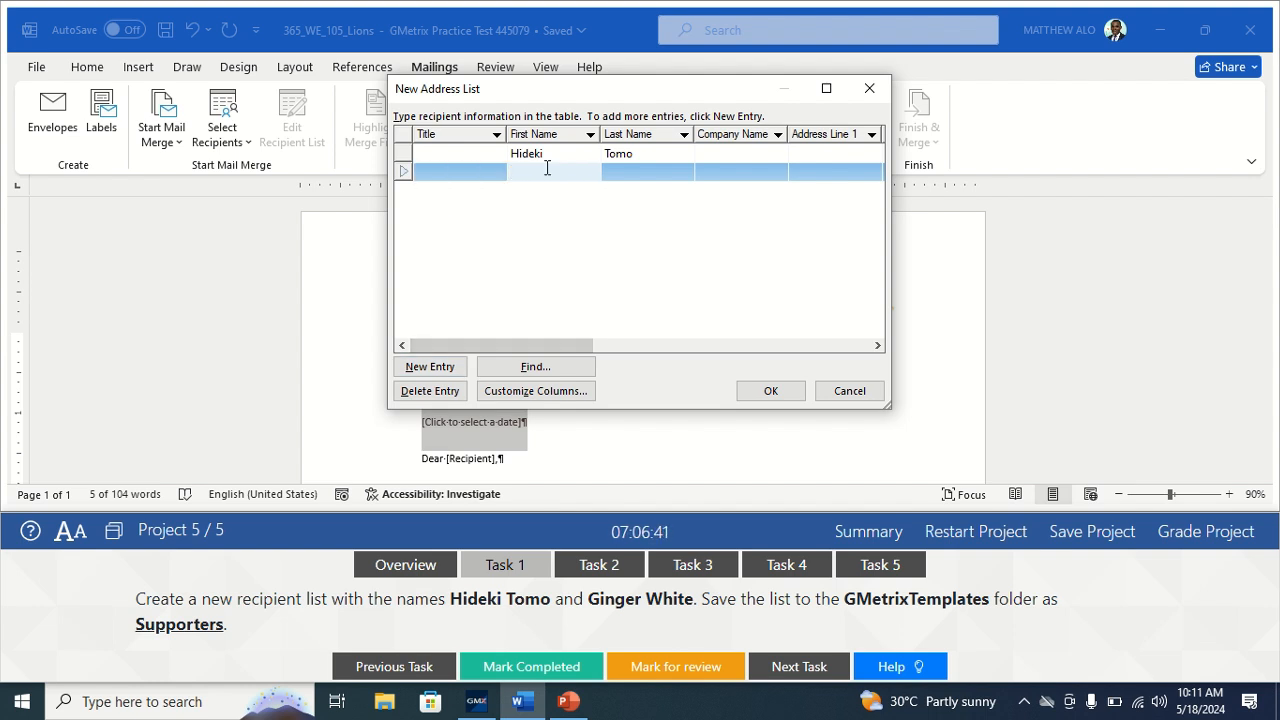
left_click(635, 172)
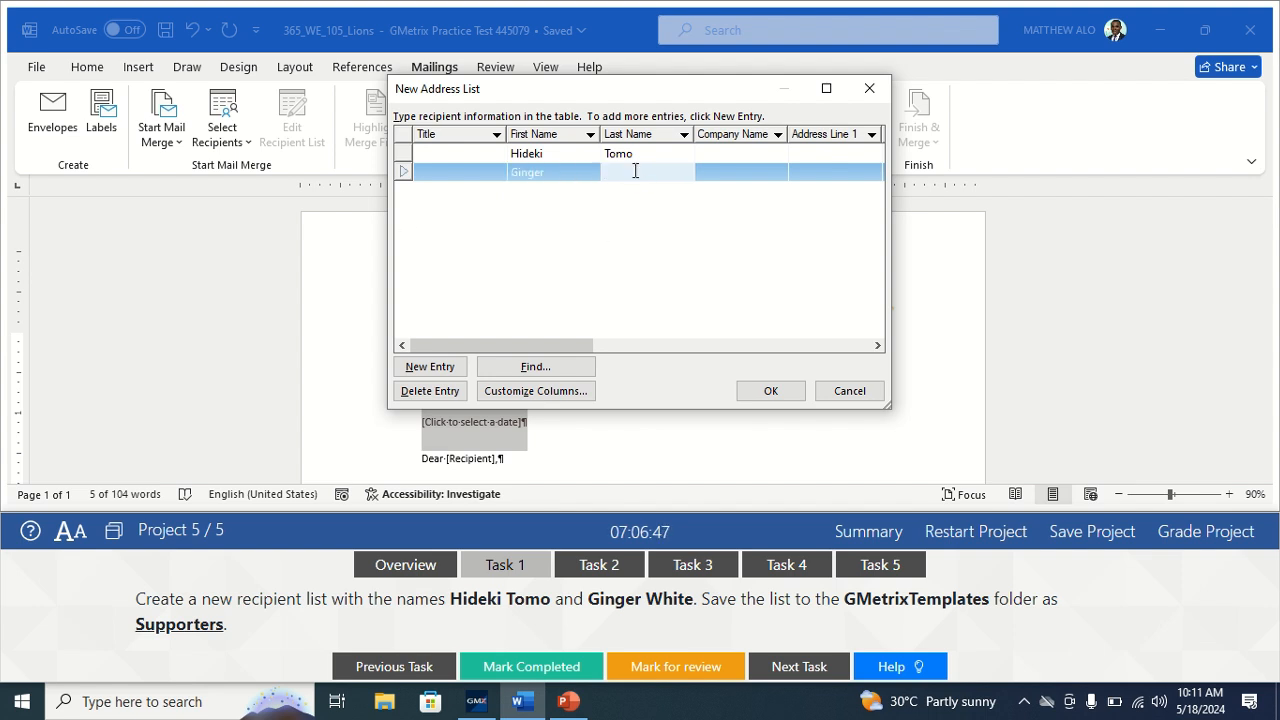
Save the recipient list as Supporters in GMetrixTemplates, mark Task 1 complete, and go to Task 2.
left_click(767, 391)
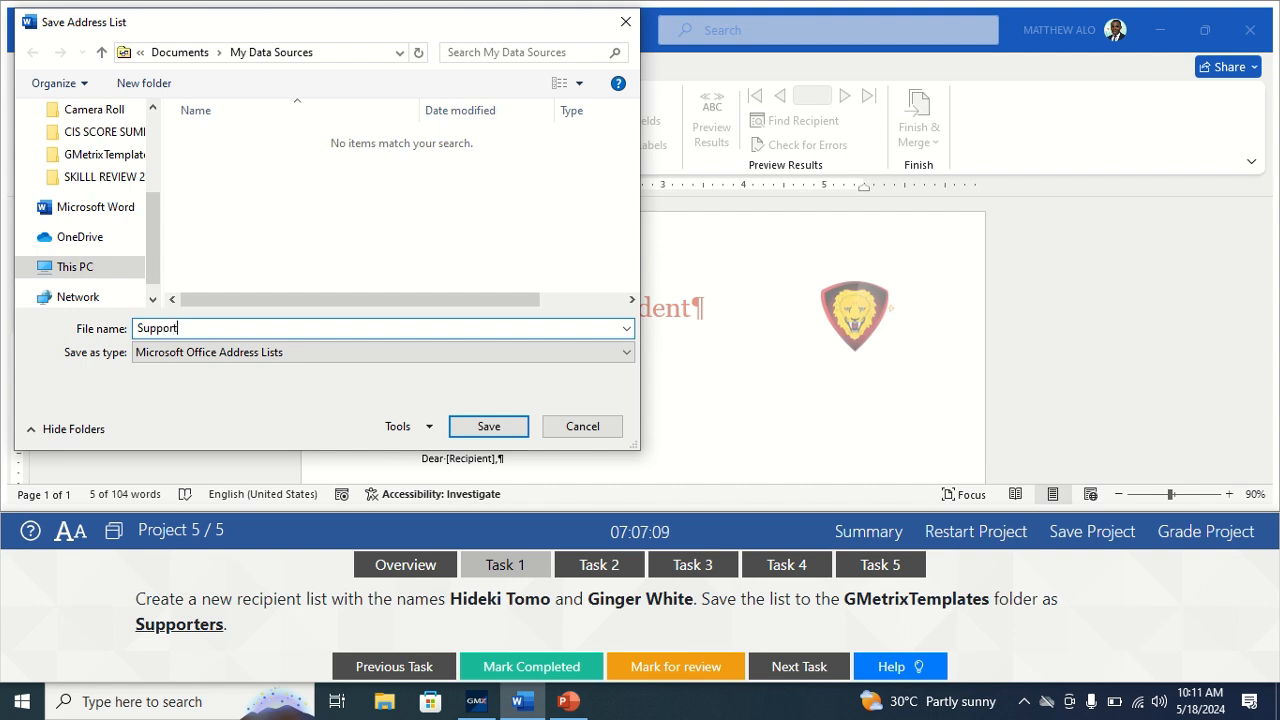
type("s")
left_click(110, 157)
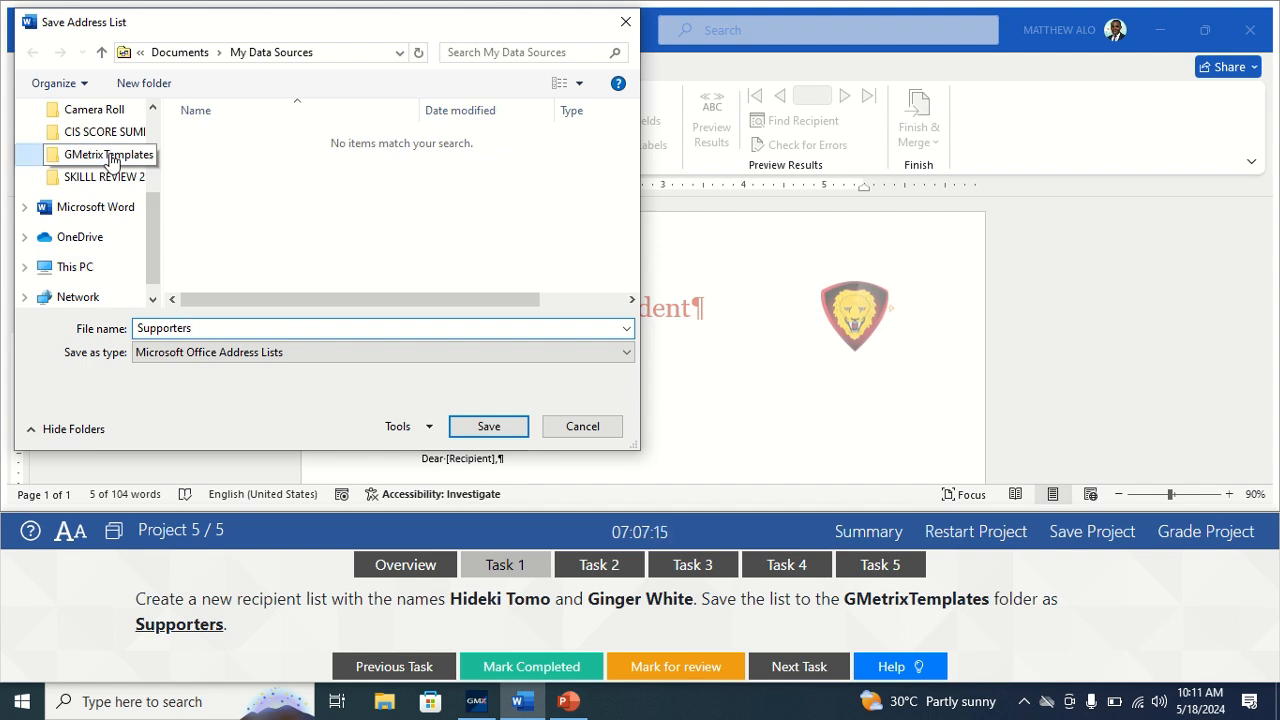
left_click(480, 430)
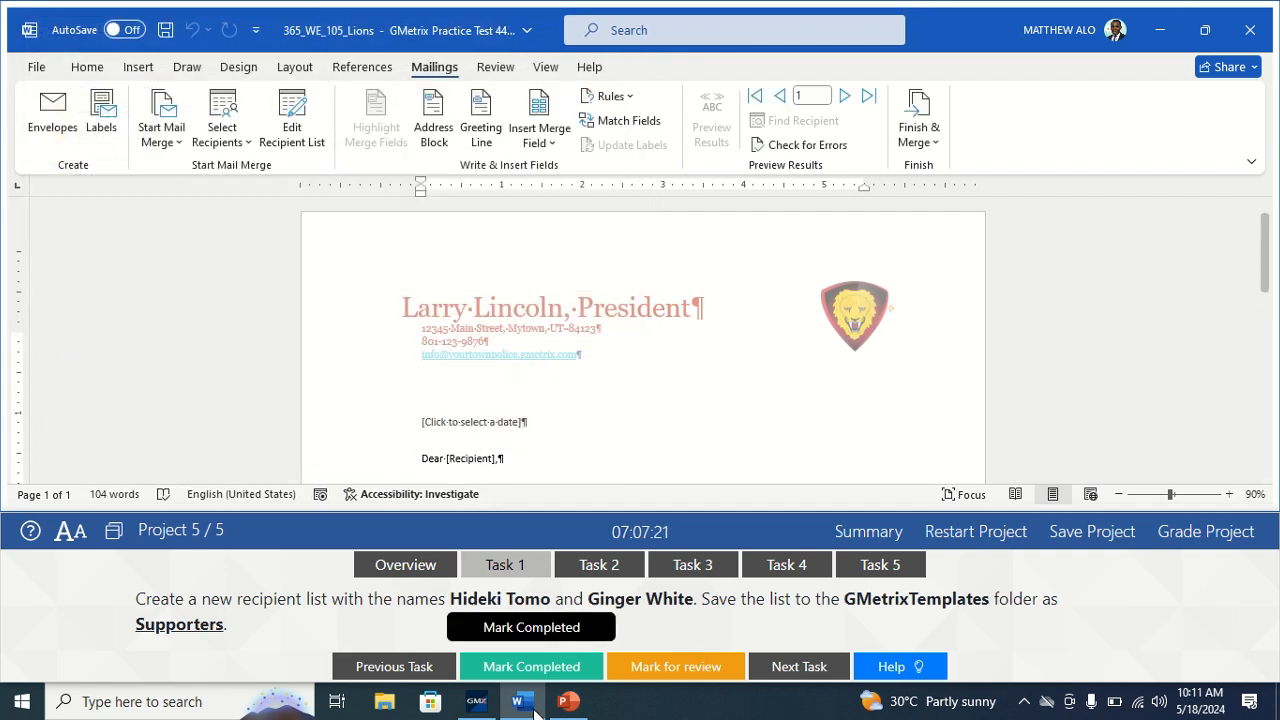
left_click(530, 675)
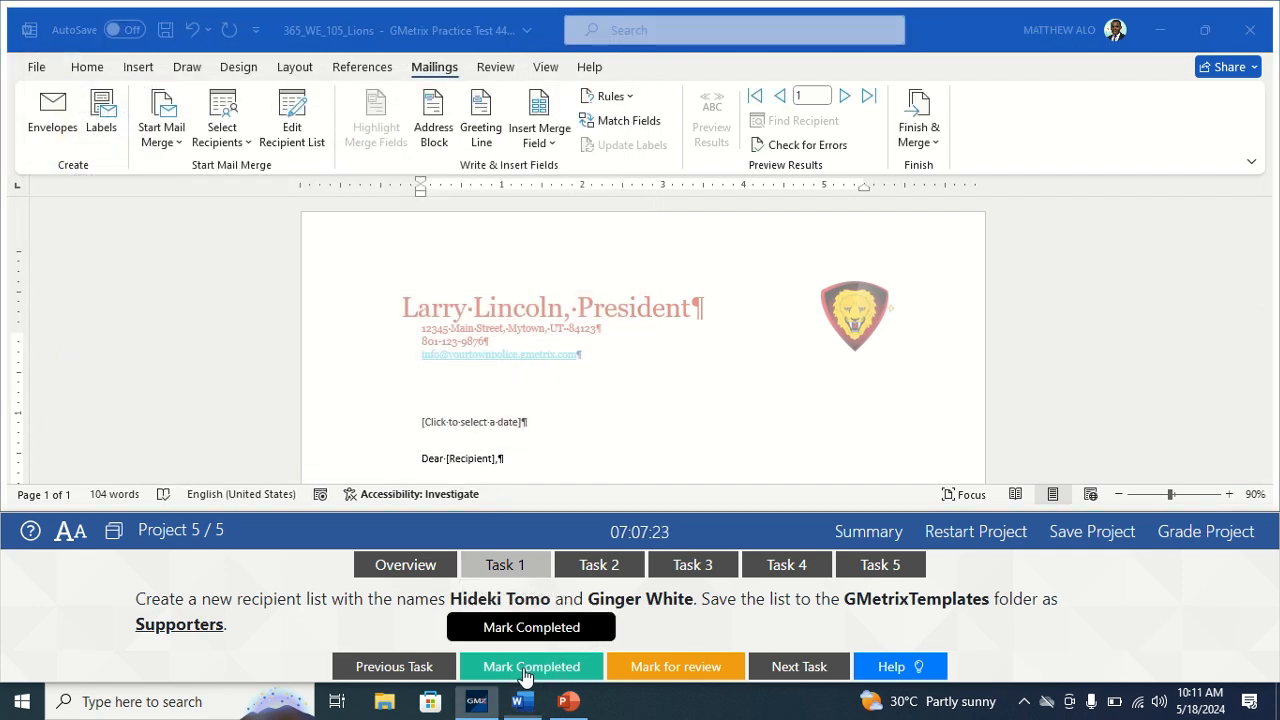
left_click(614, 566)
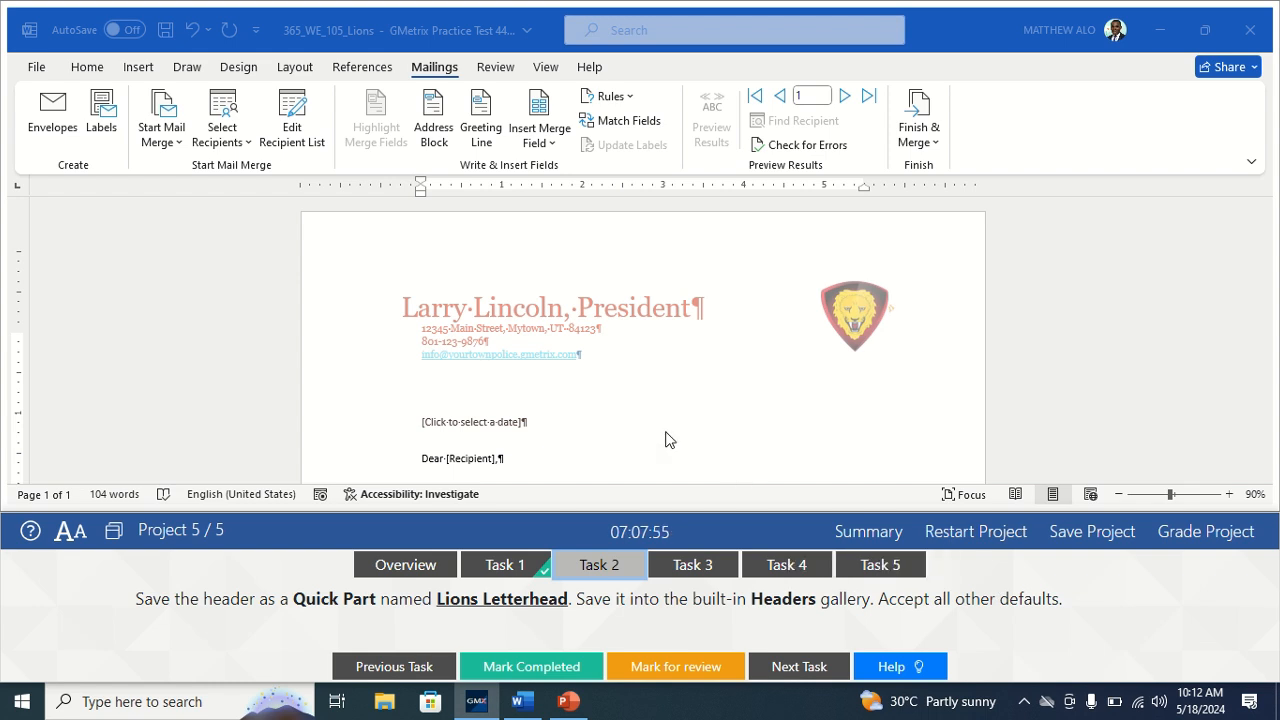
Open the first-page header for editing, select all its content, and show the Quick Parts choices.
double_click(511, 277)
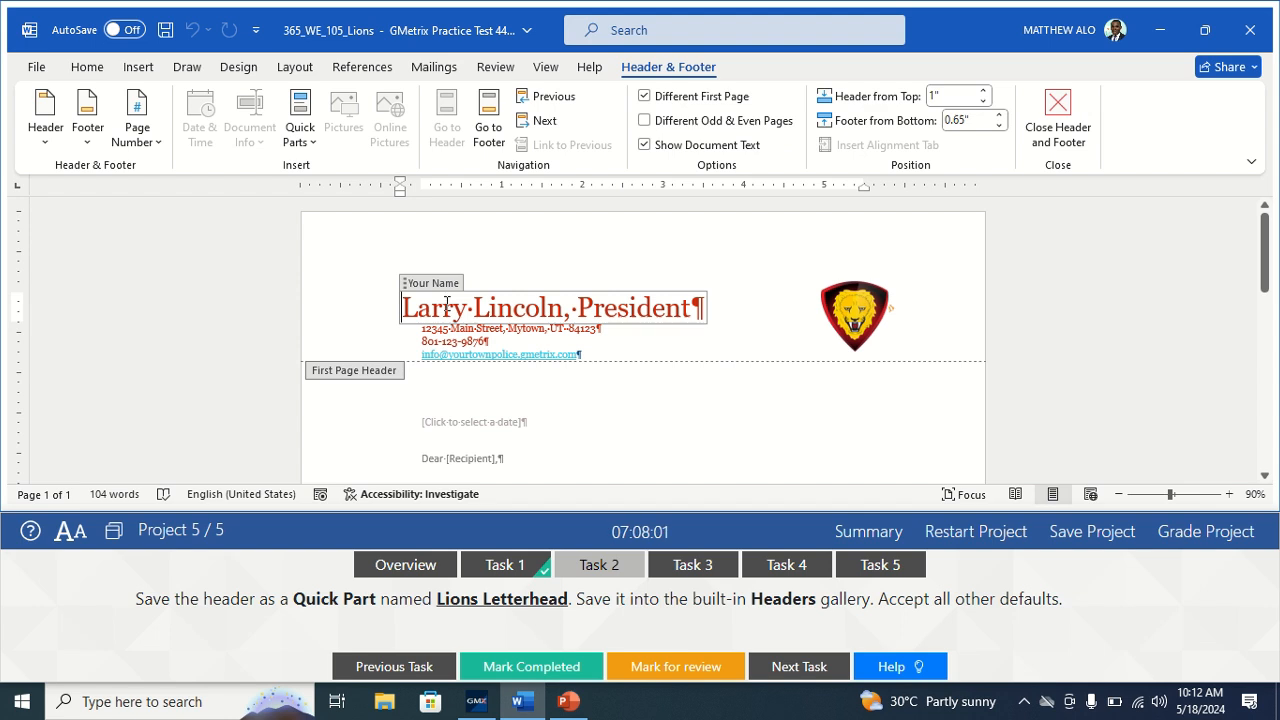
key("ctrl+a")
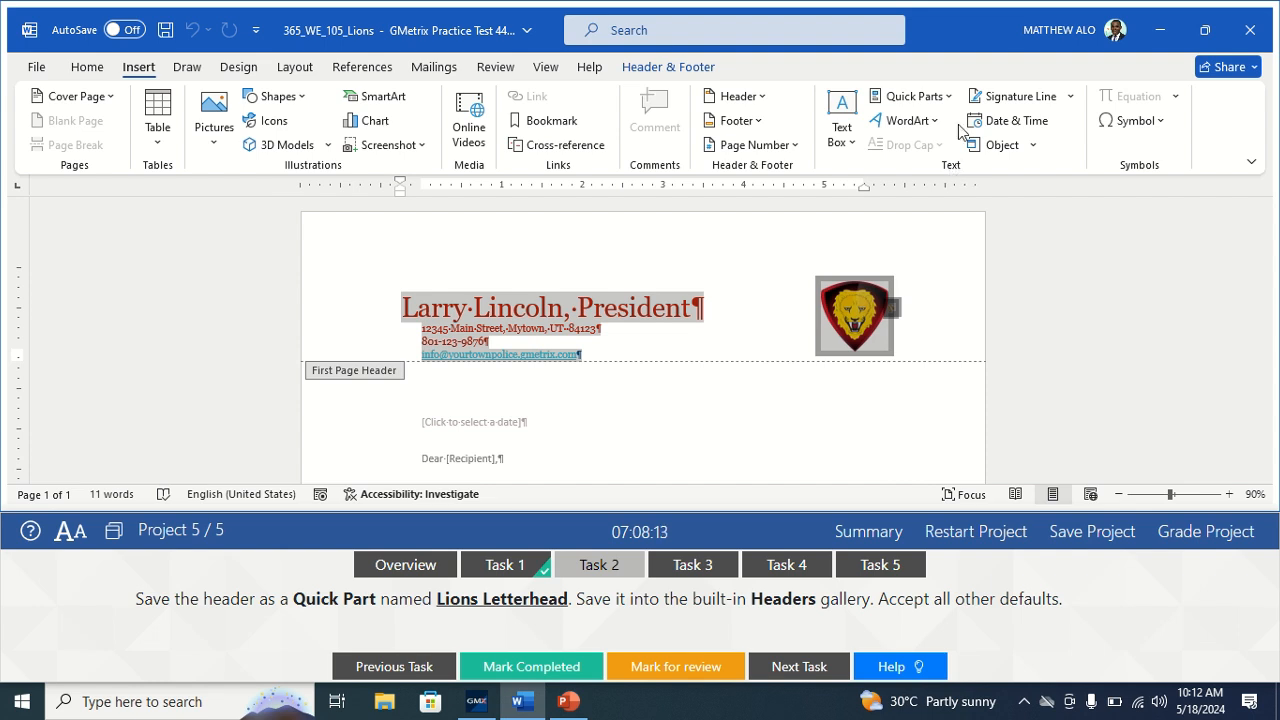
left_click(945, 97)
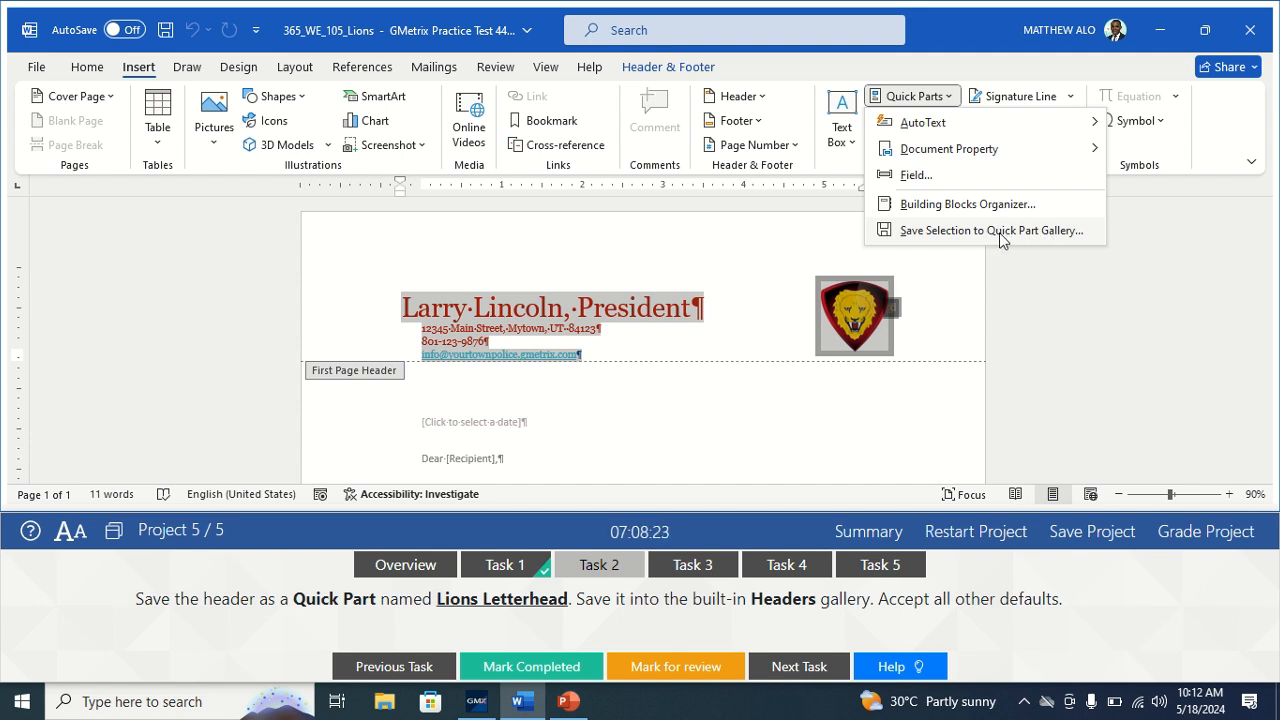
Save the selected header as quick part 'Lions Letterhead' in the Headers gallery.
left_click(1030, 231)
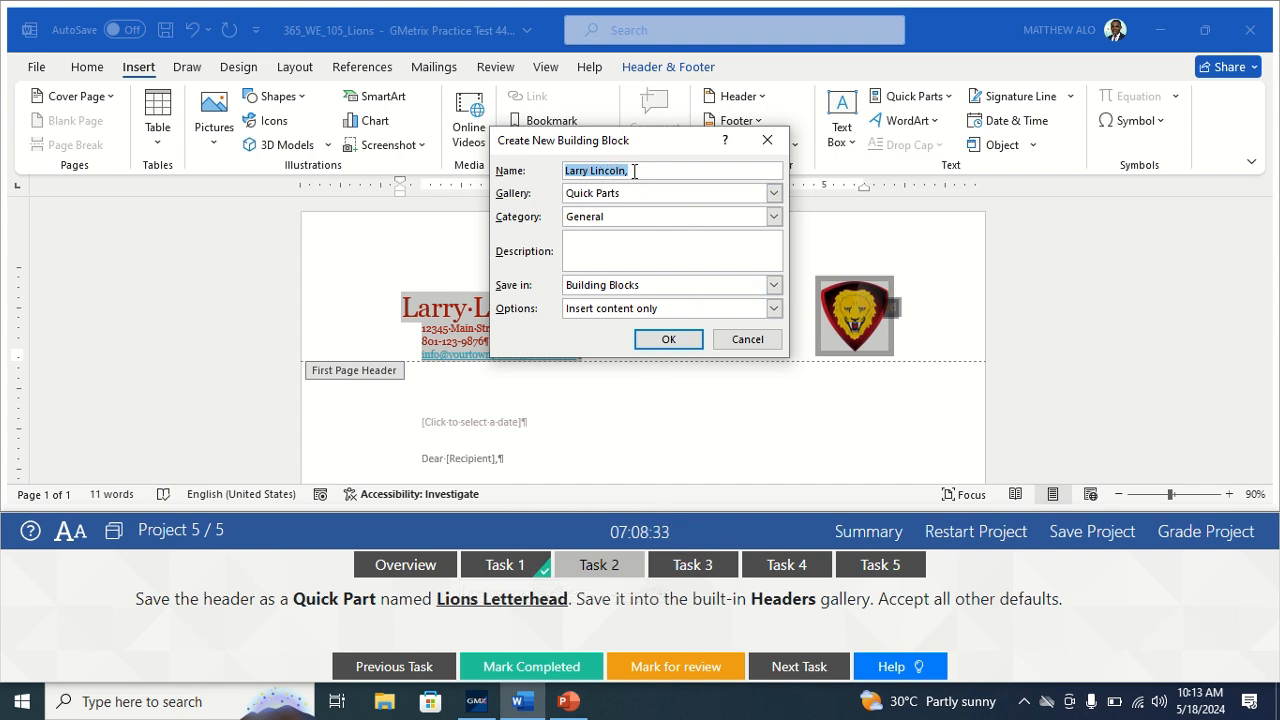
type("Li")
type("o")
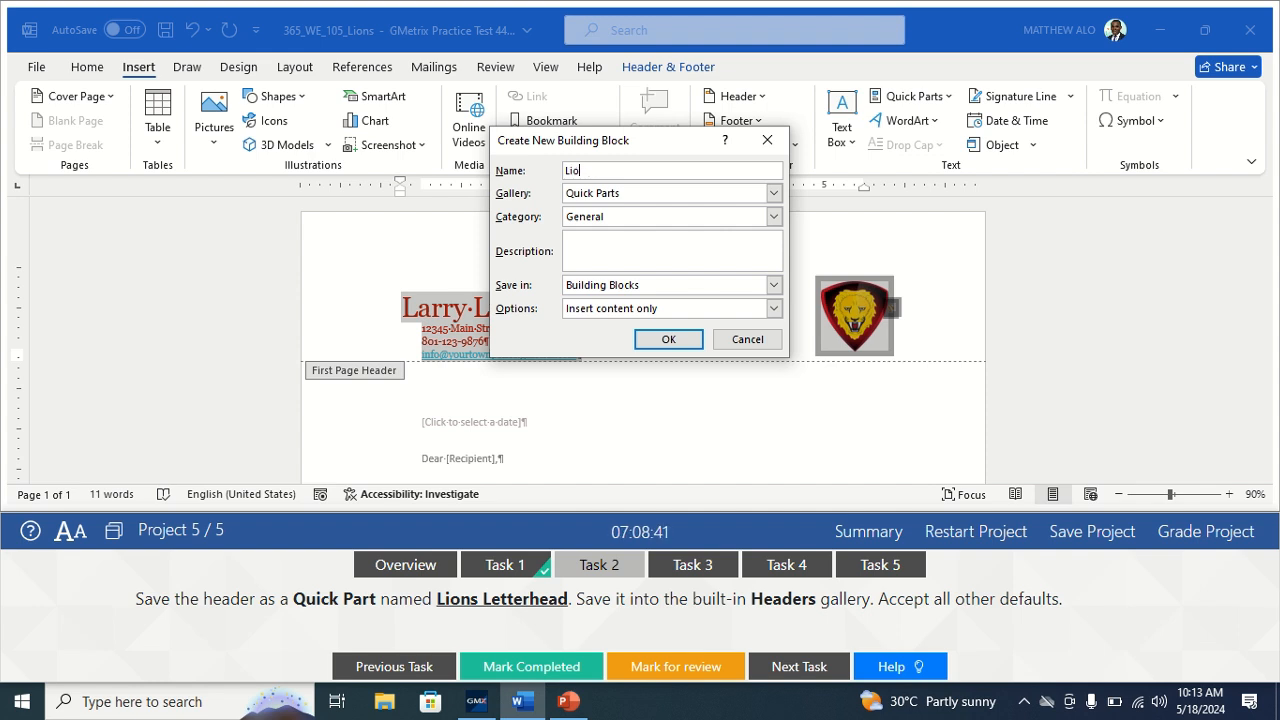
type("ns Letterhead")
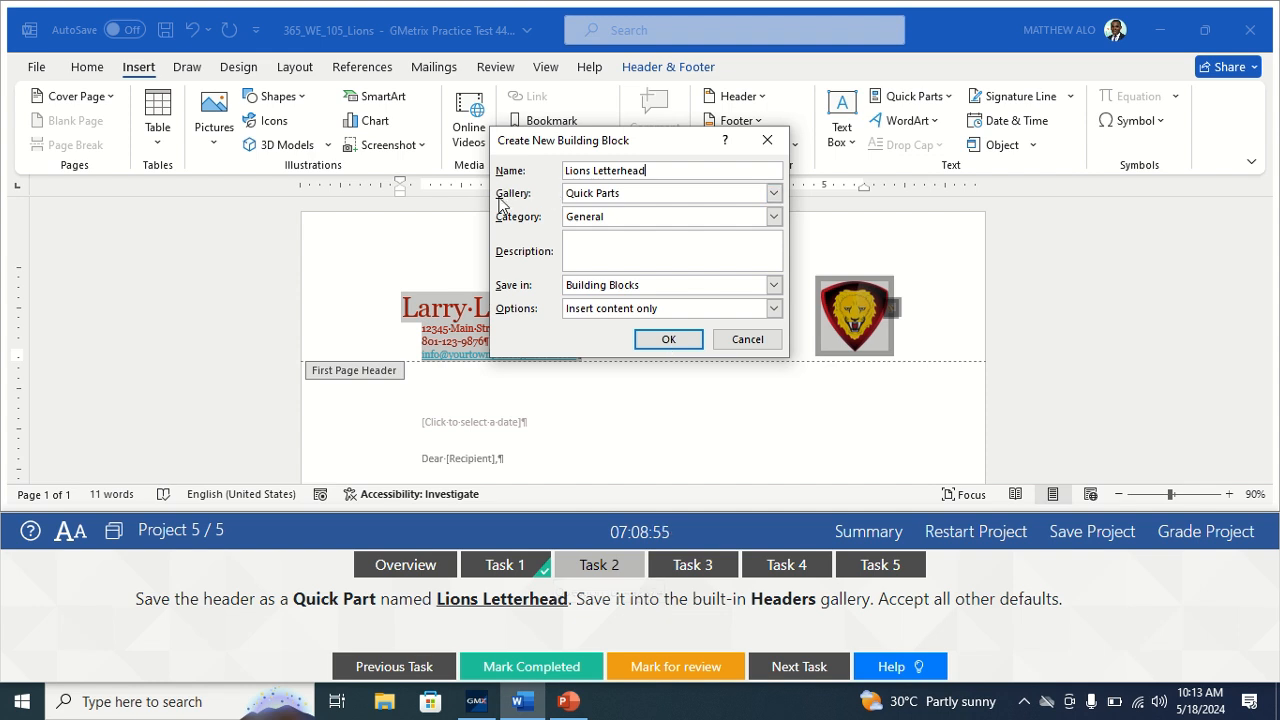
left_click(774, 193)
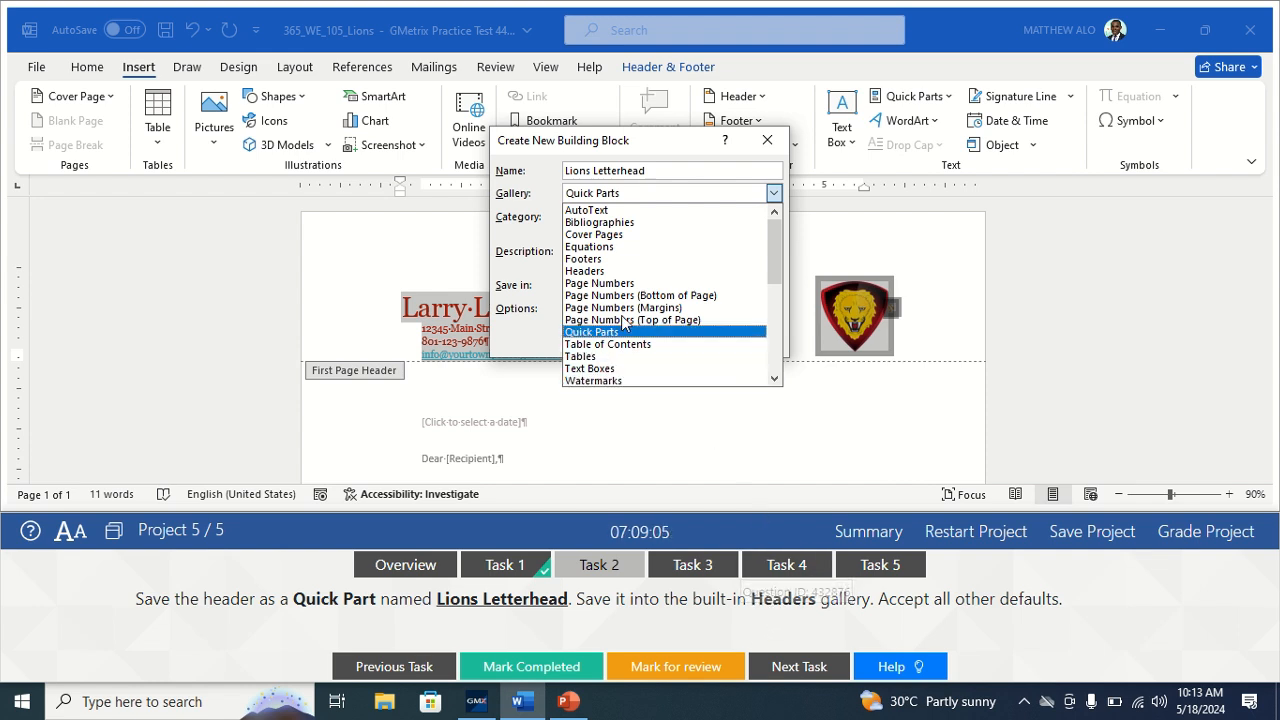
left_click(597, 270)
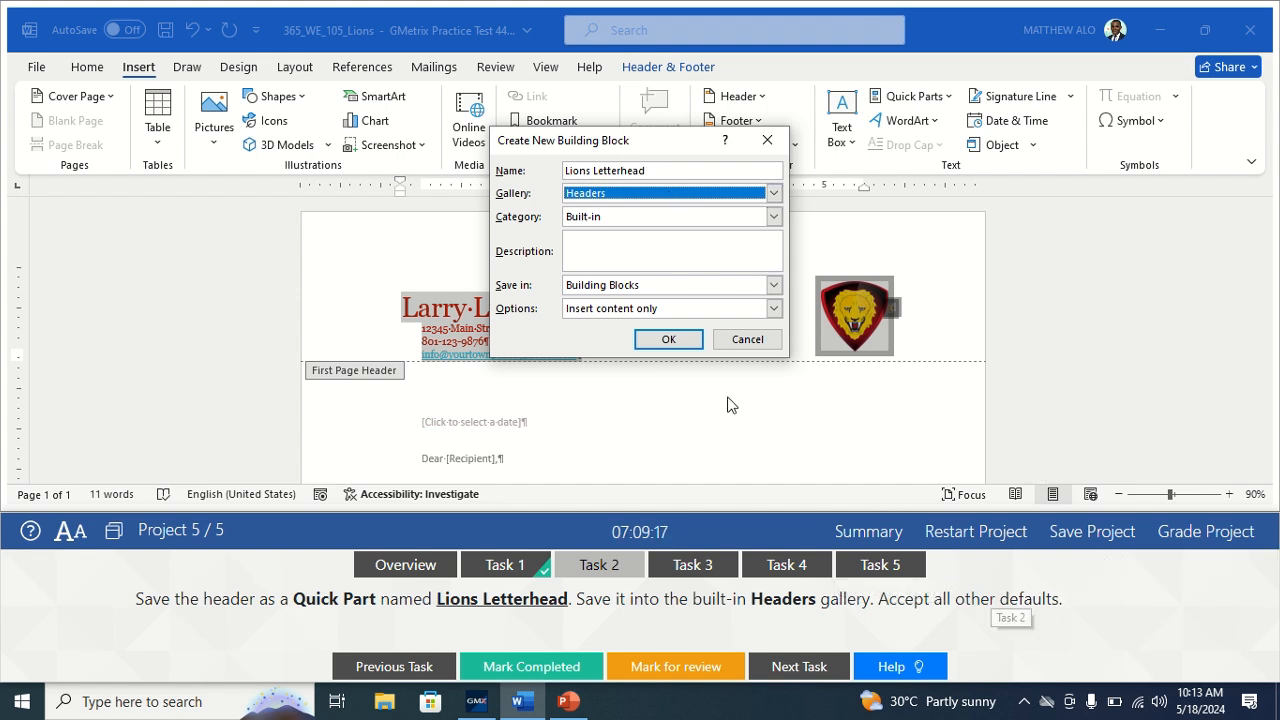
left_click(668, 338)
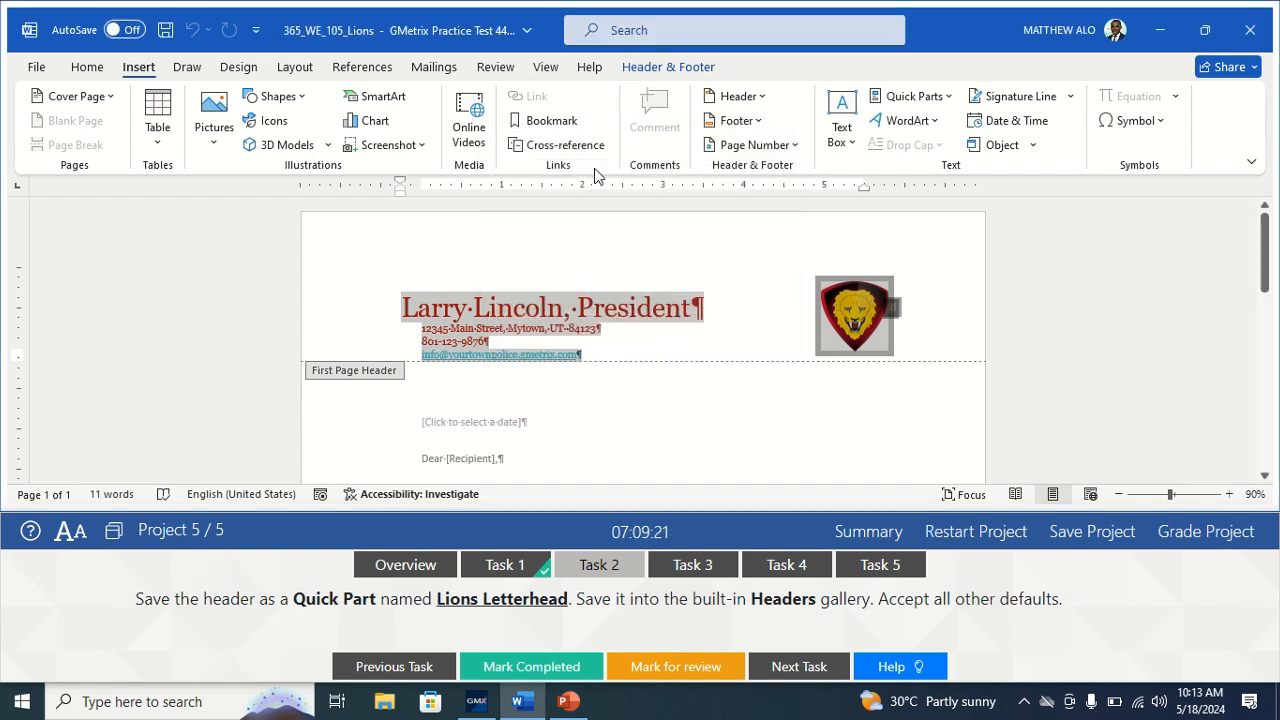
Close header editing and mark Task 2 complete.
left_click(668, 68)
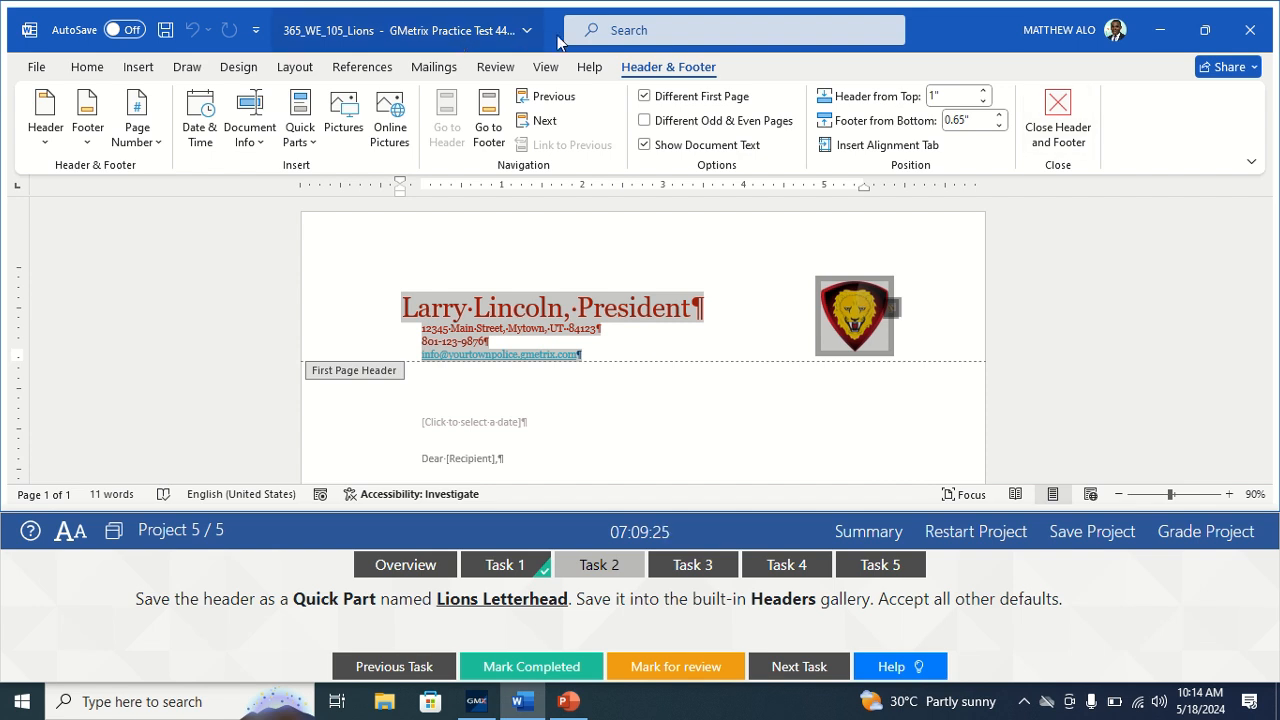
left_click(1060, 130)
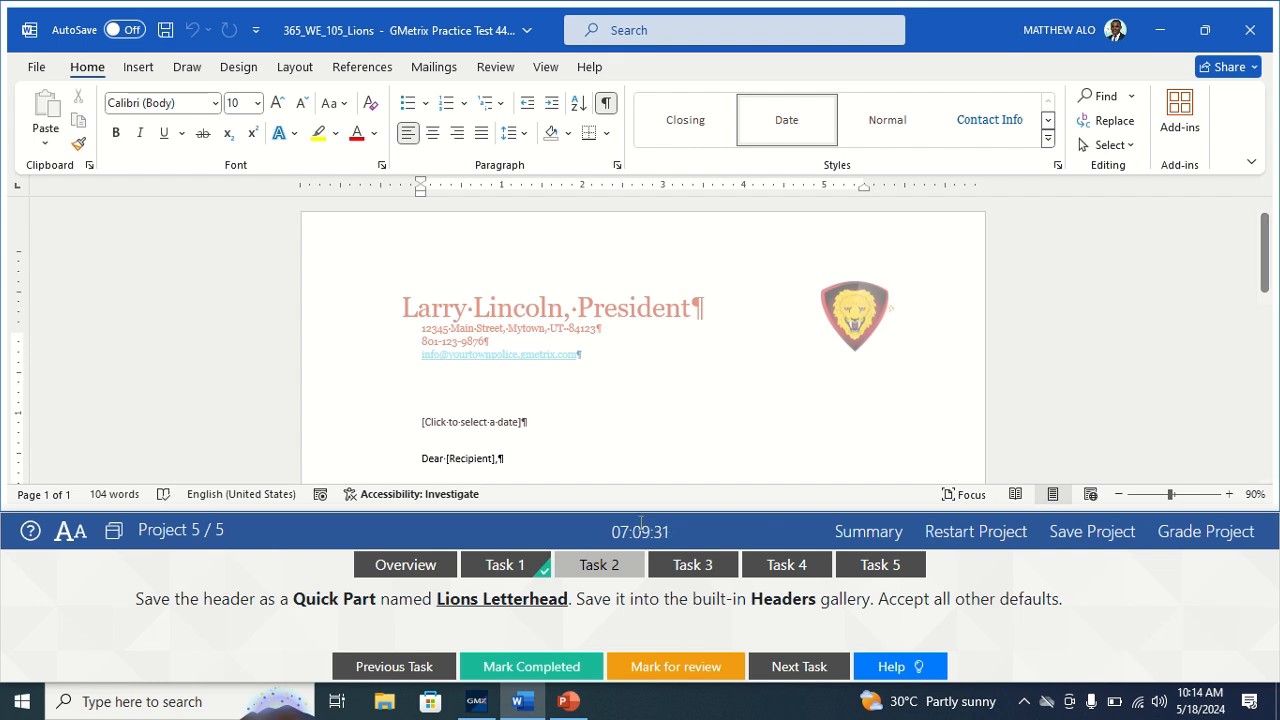
left_click(537, 670)
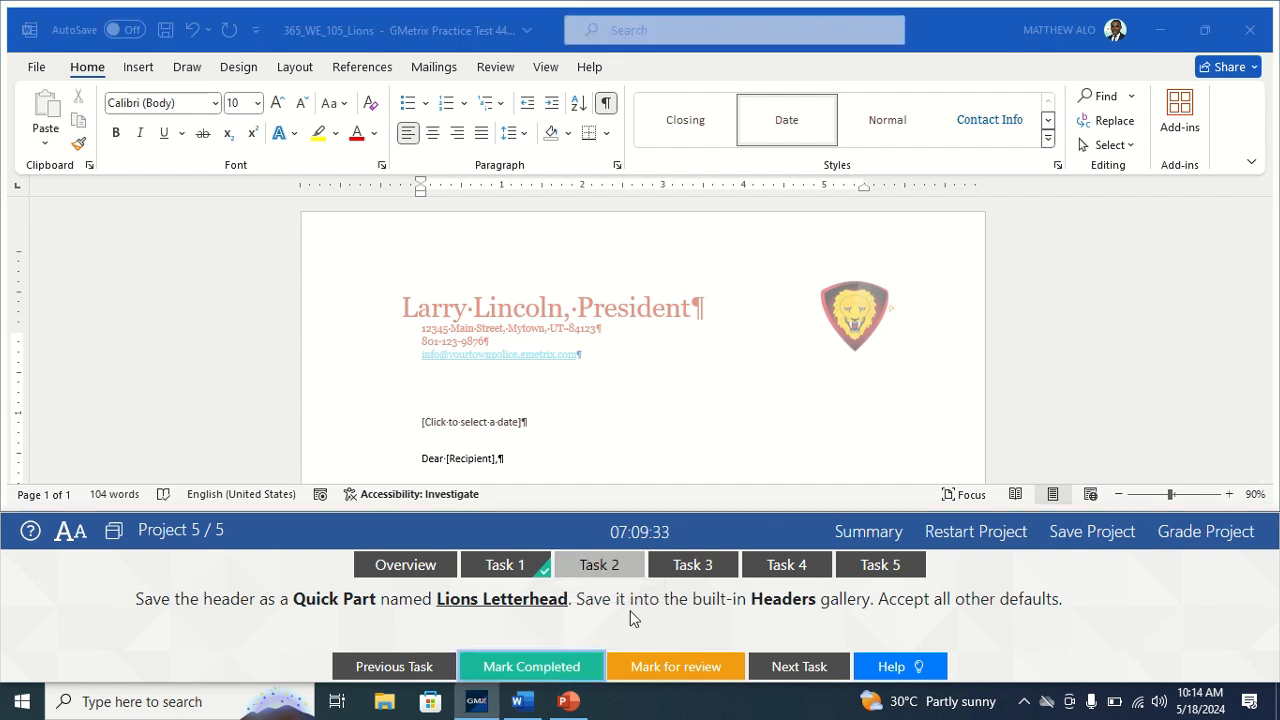
Move to Task 3 and select the Important macro from View > Macros > View Macros.
left_click(707, 567)
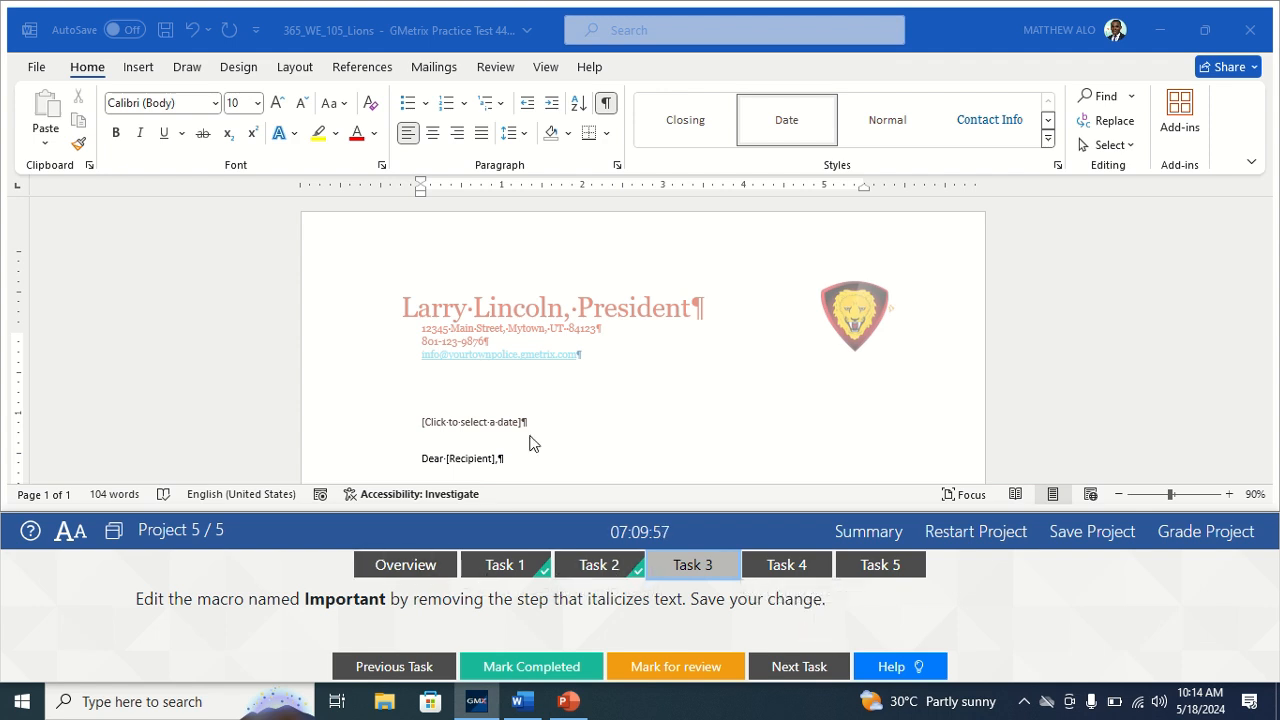
left_click(545, 71)
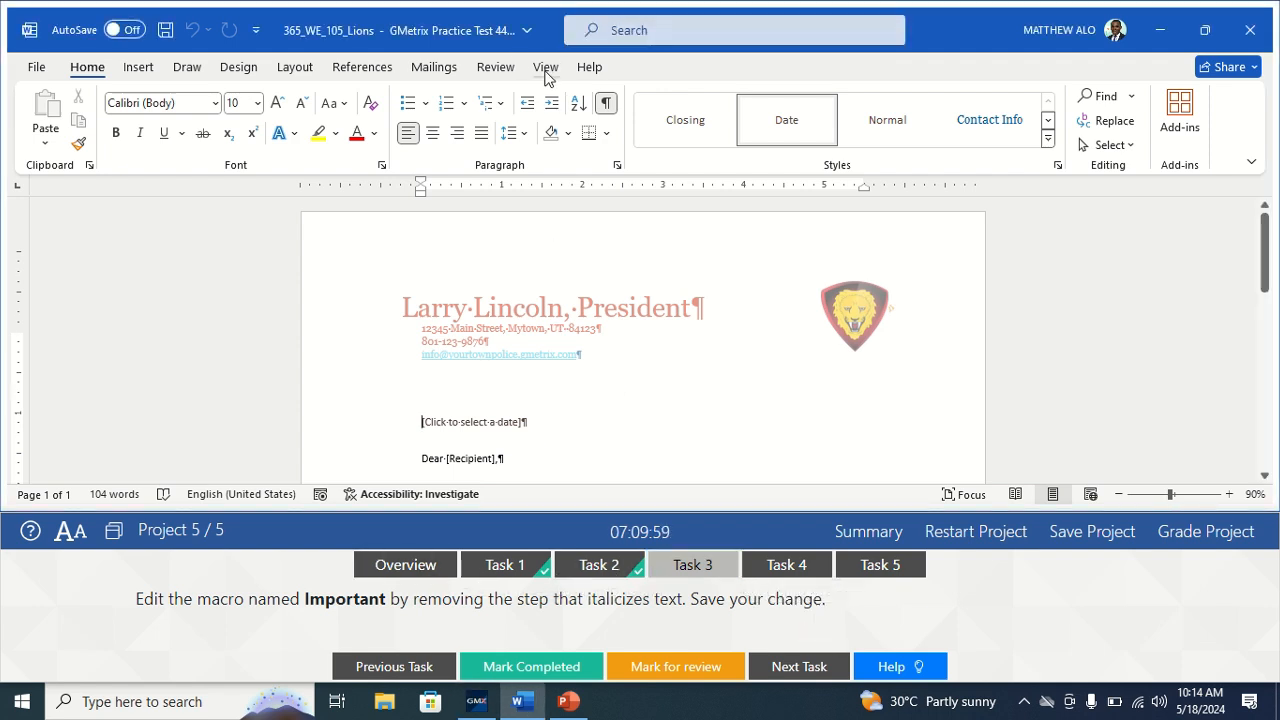
left_click(545, 70)
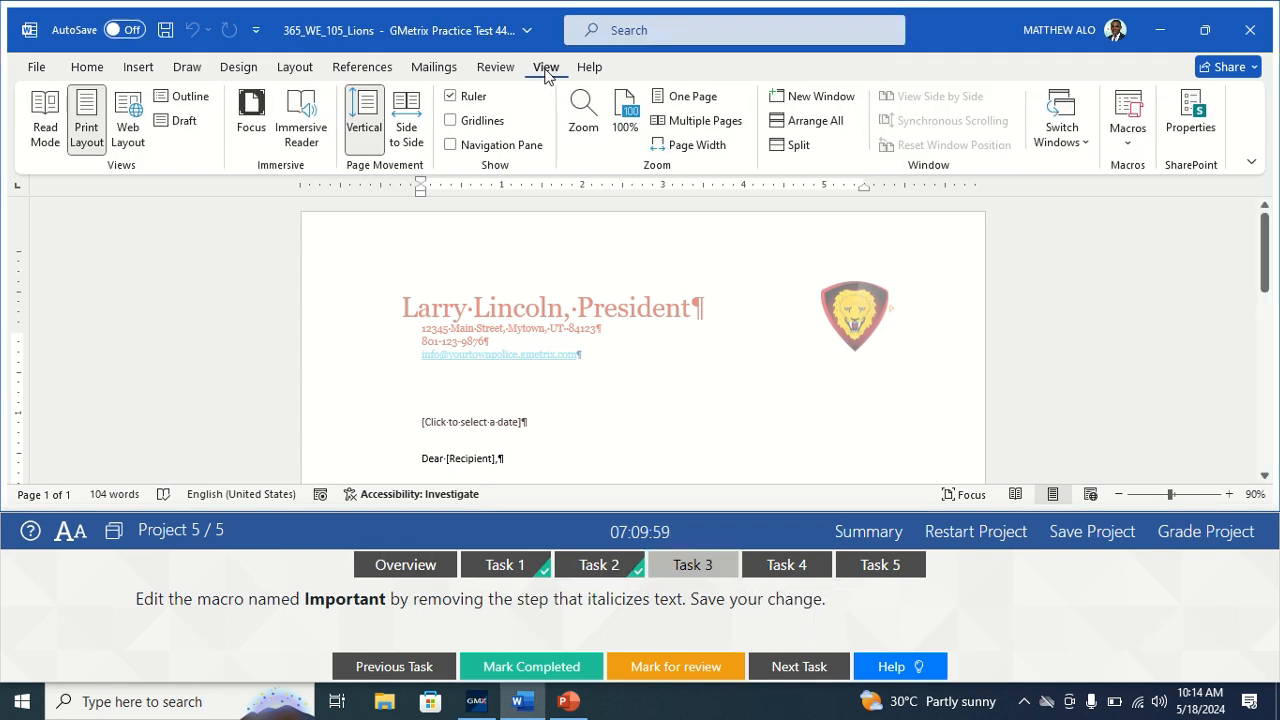
left_click(1128, 148)
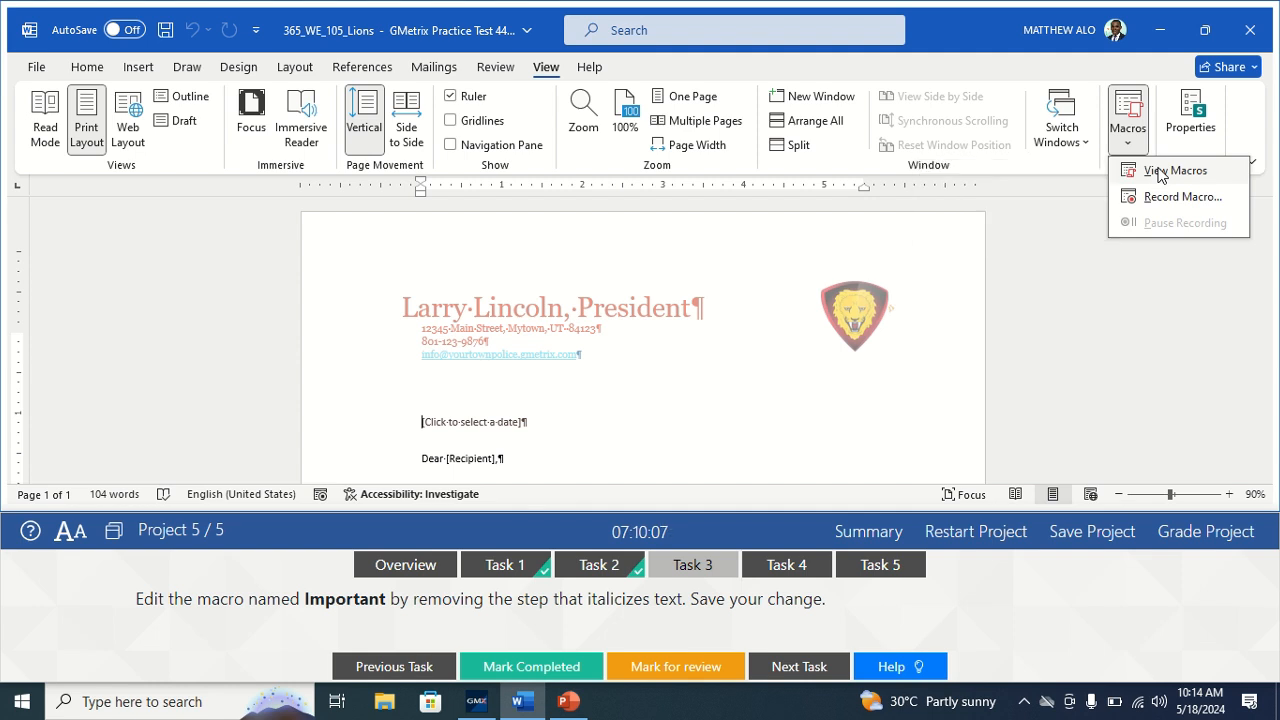
left_click(1160, 172)
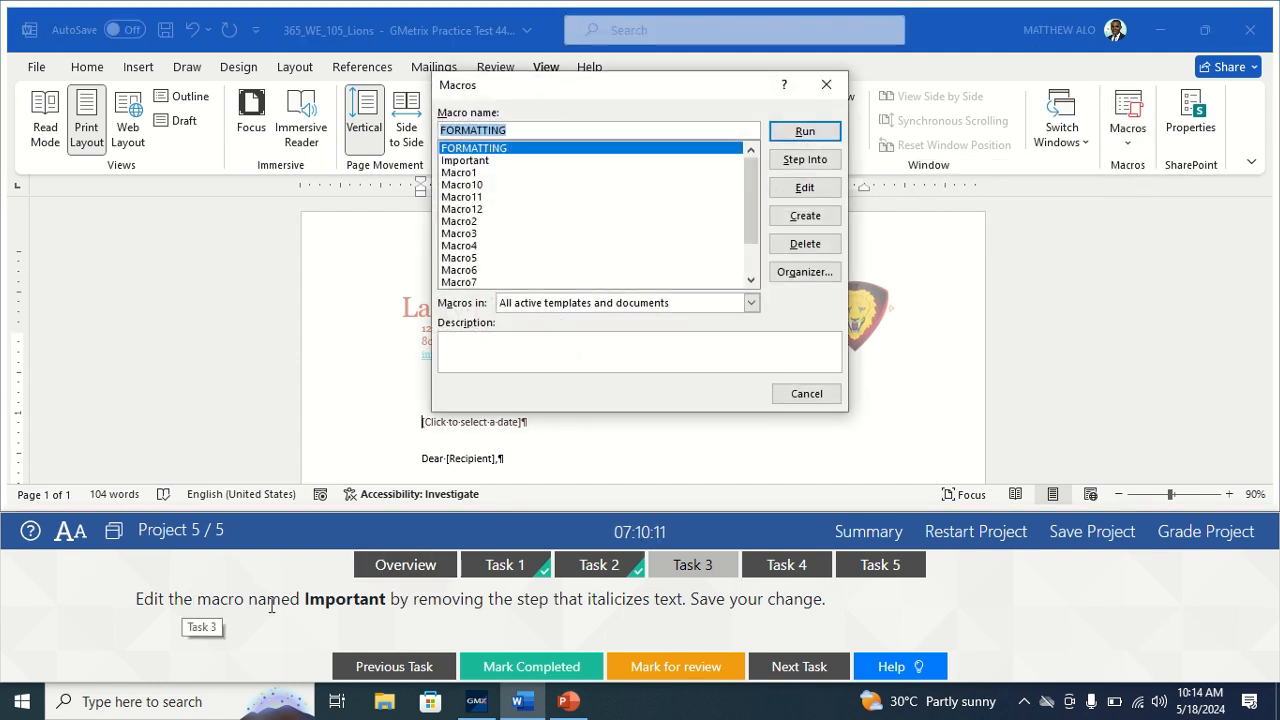
left_click(474, 162)
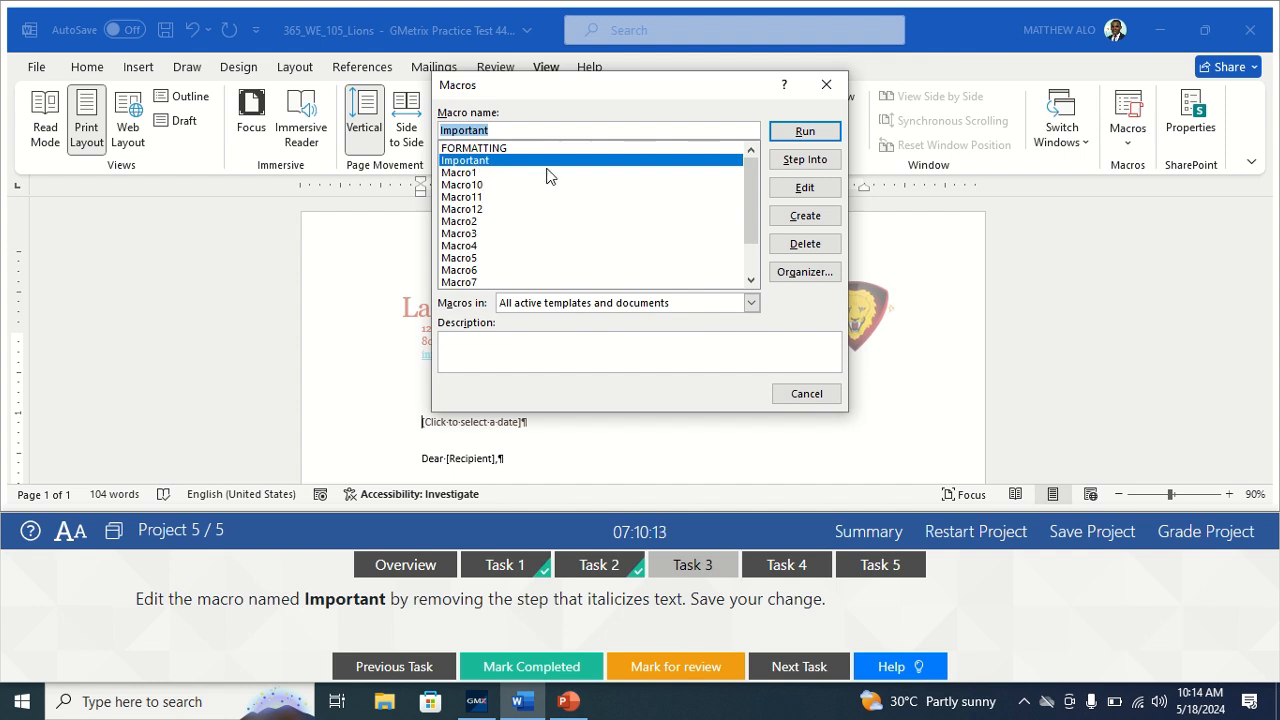
Delete the Selection.Font.Italic = wdToggle line from Important, save, and mark Task 3 complete.
left_click(797, 194)
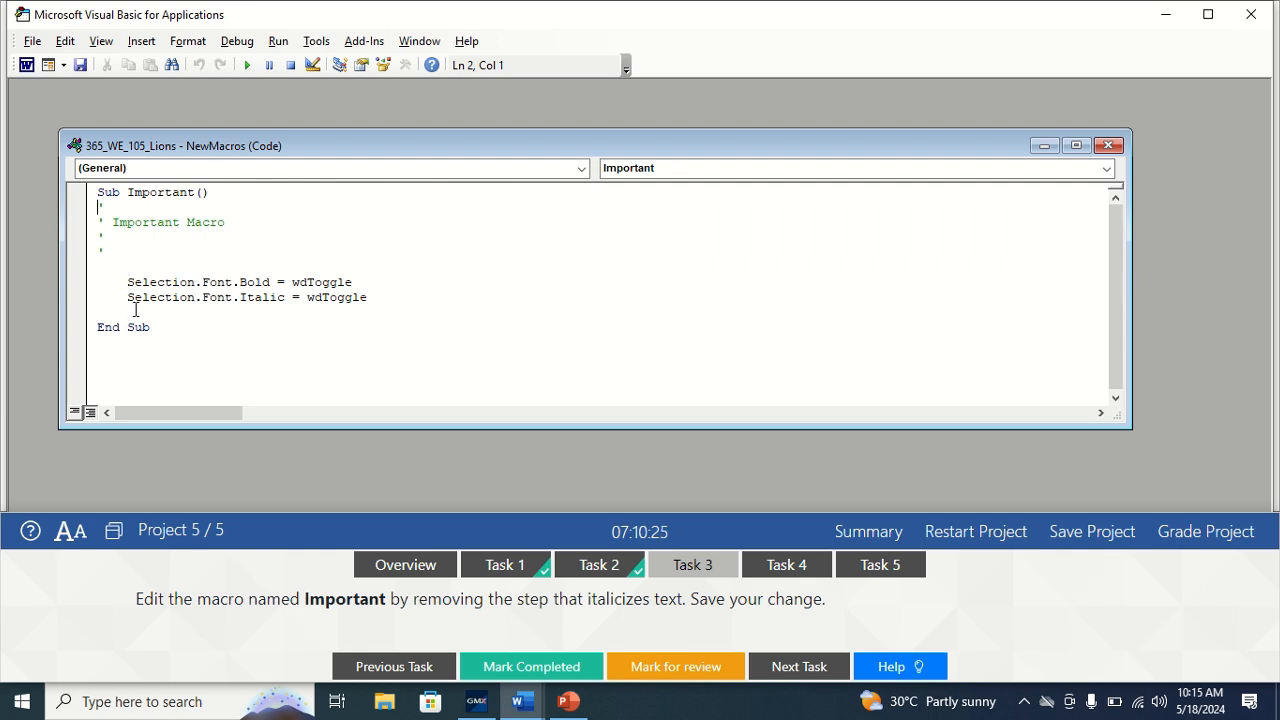
left_click_drag(127, 300, 297, 314)
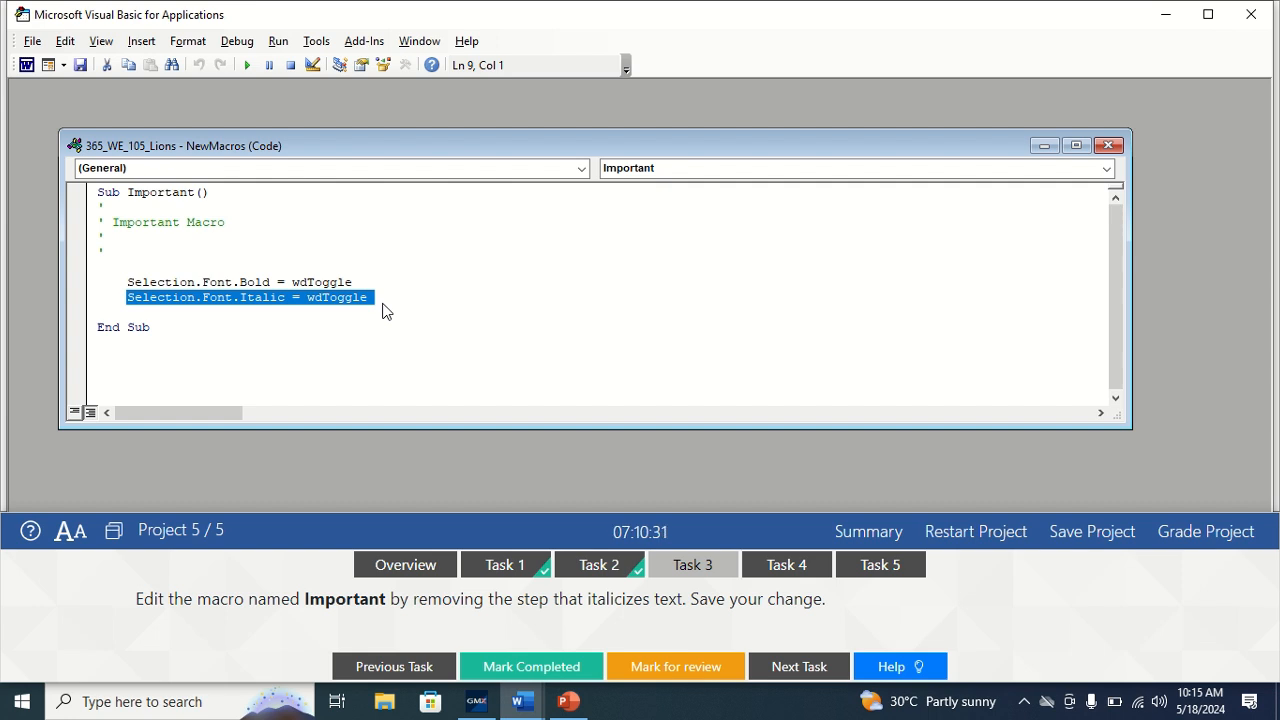
key("Delete")
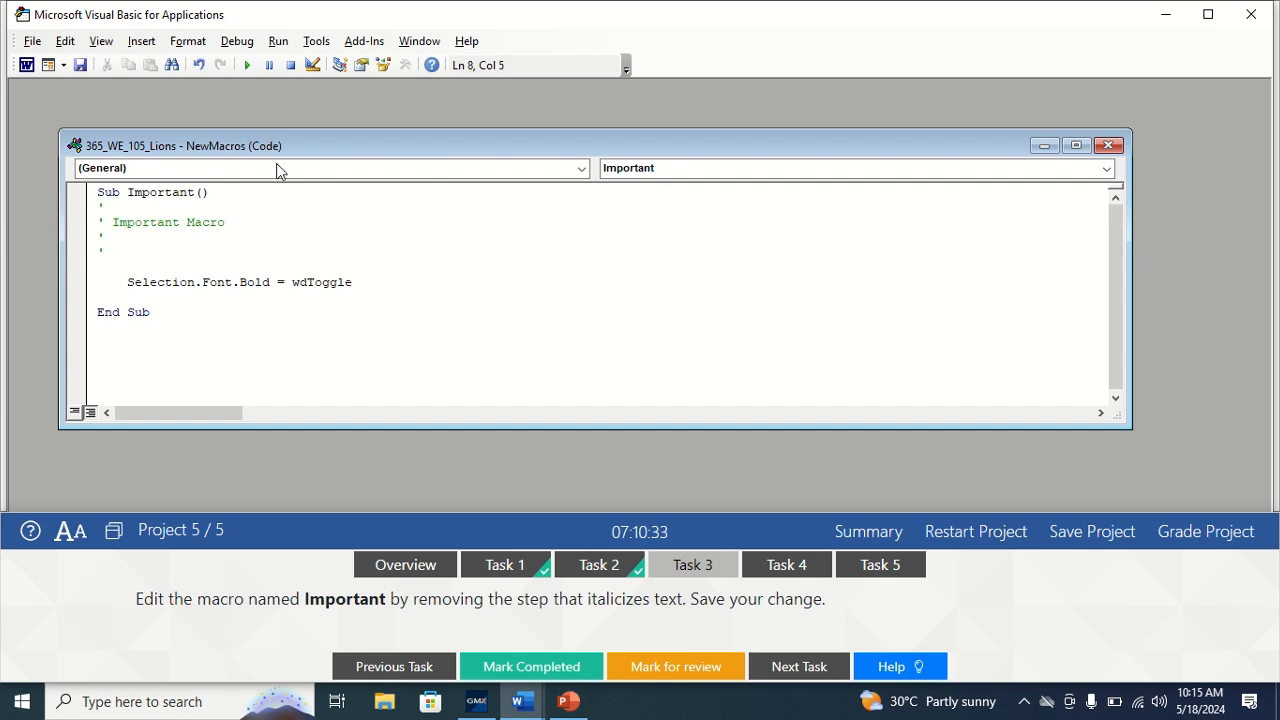
left_click(33, 46)
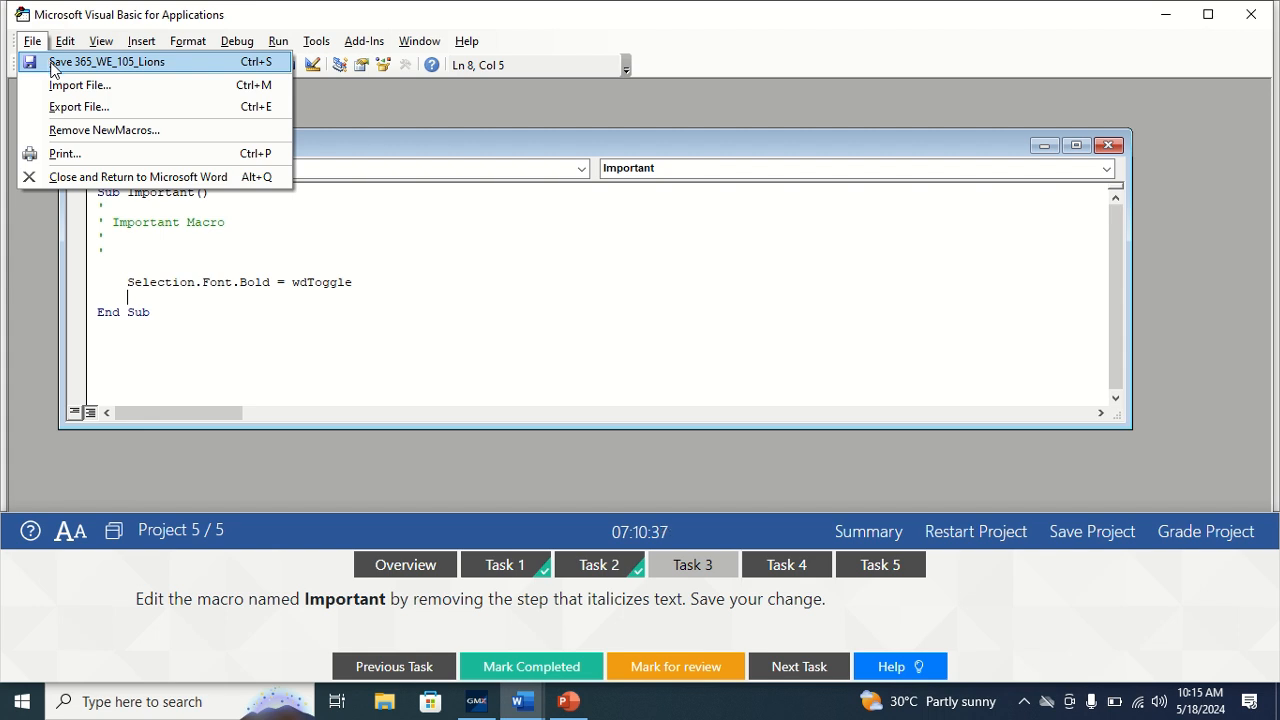
left_click(52, 66)
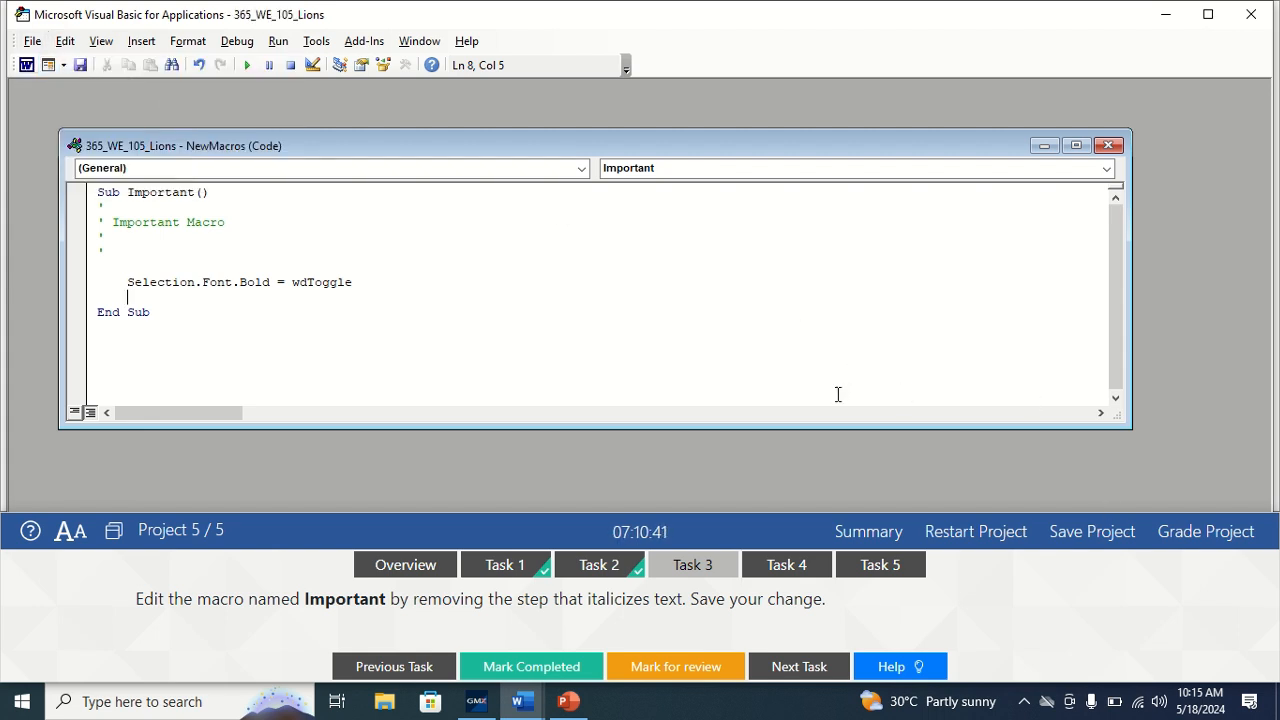
left_click(531, 668)
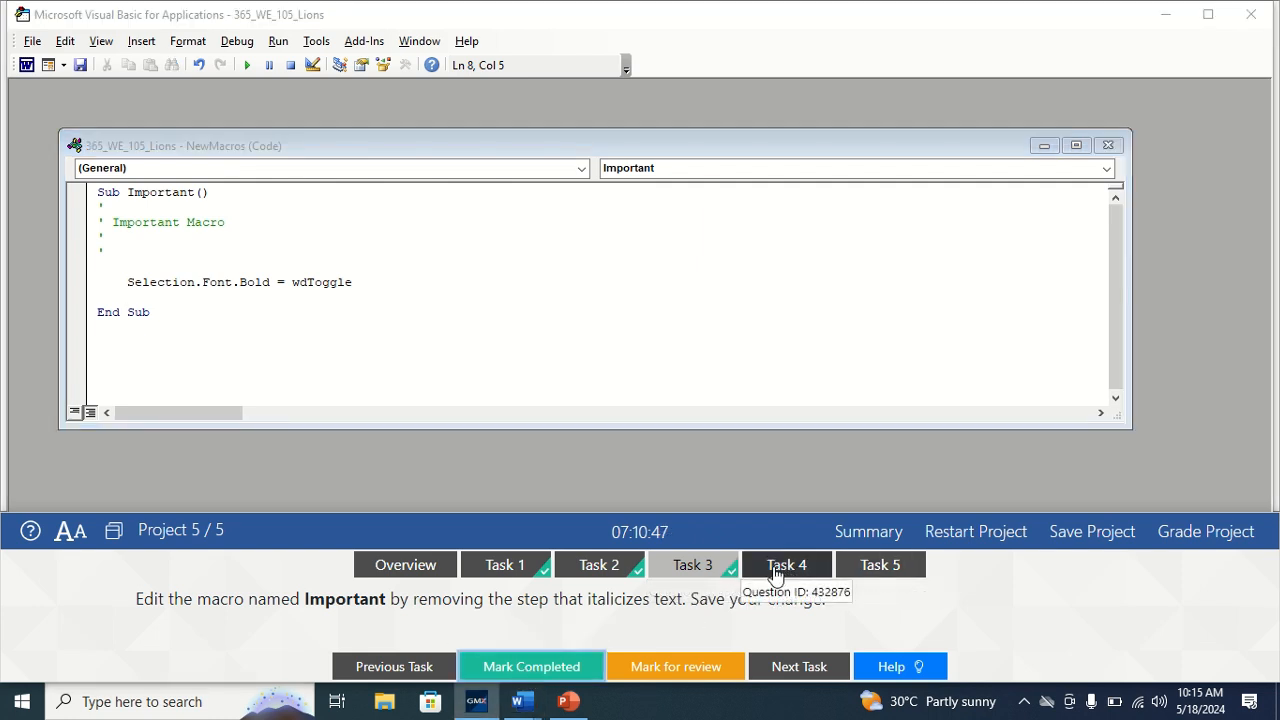
Switch to Task 4 and close the macro code window and the VBA editor.
left_click(789, 566)
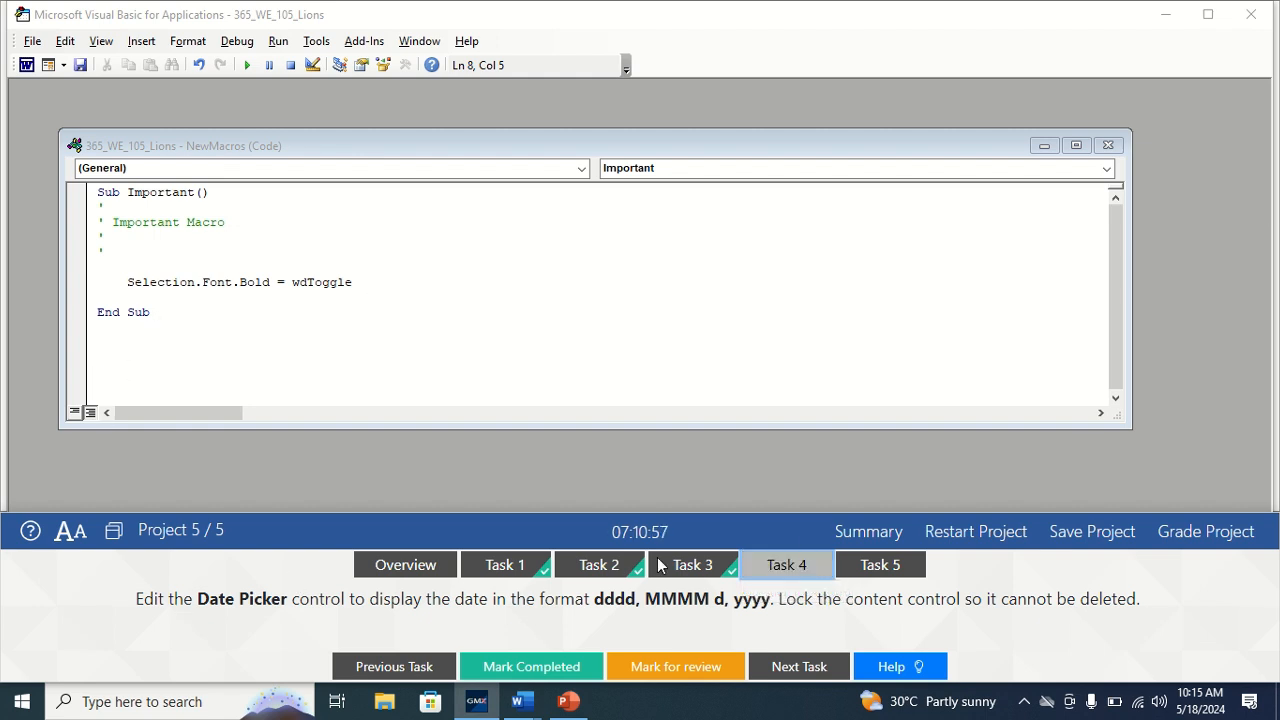
left_click(1103, 145)
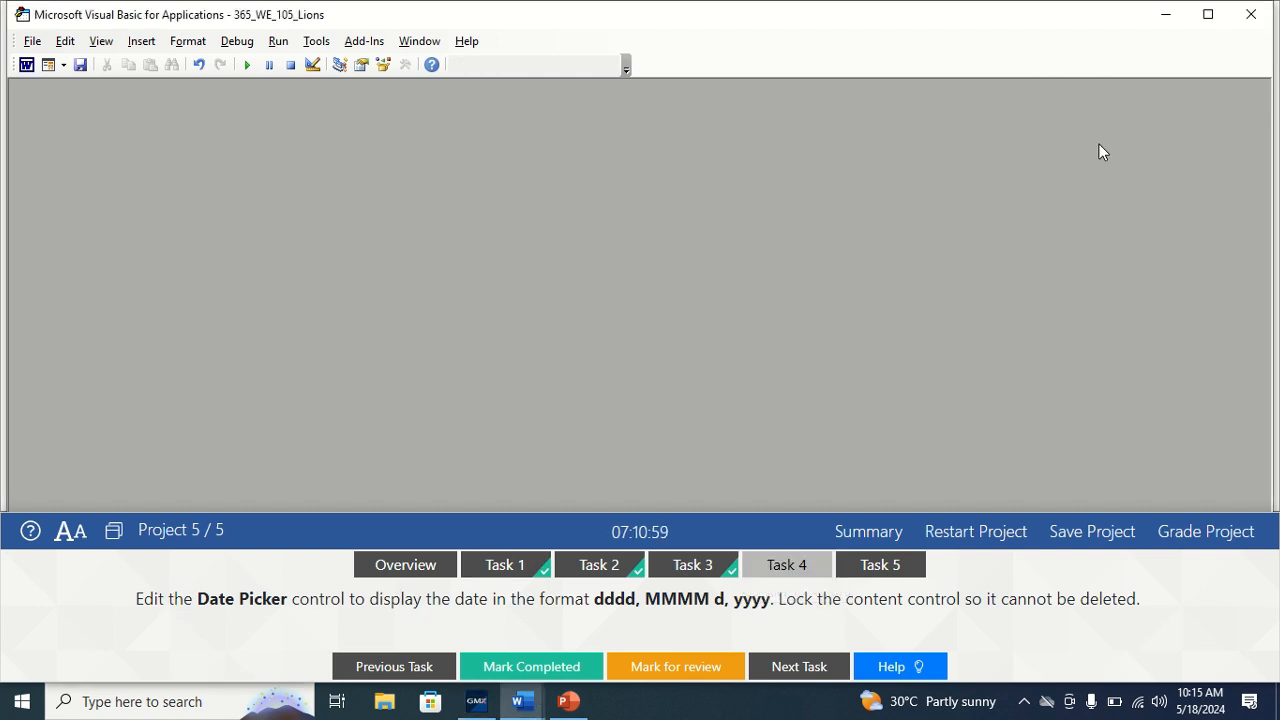
left_click(1251, 15)
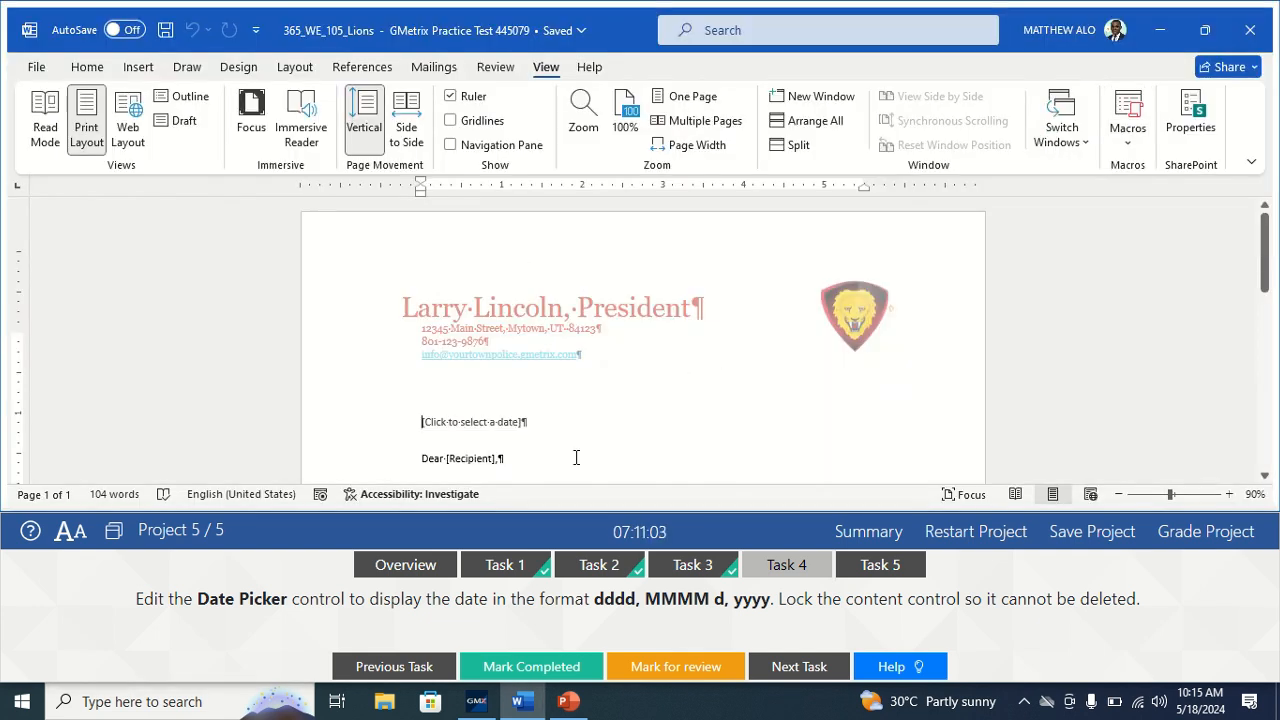
Select the [Click to select a date] control and view its dropdown calendar.
left_click(797, 577)
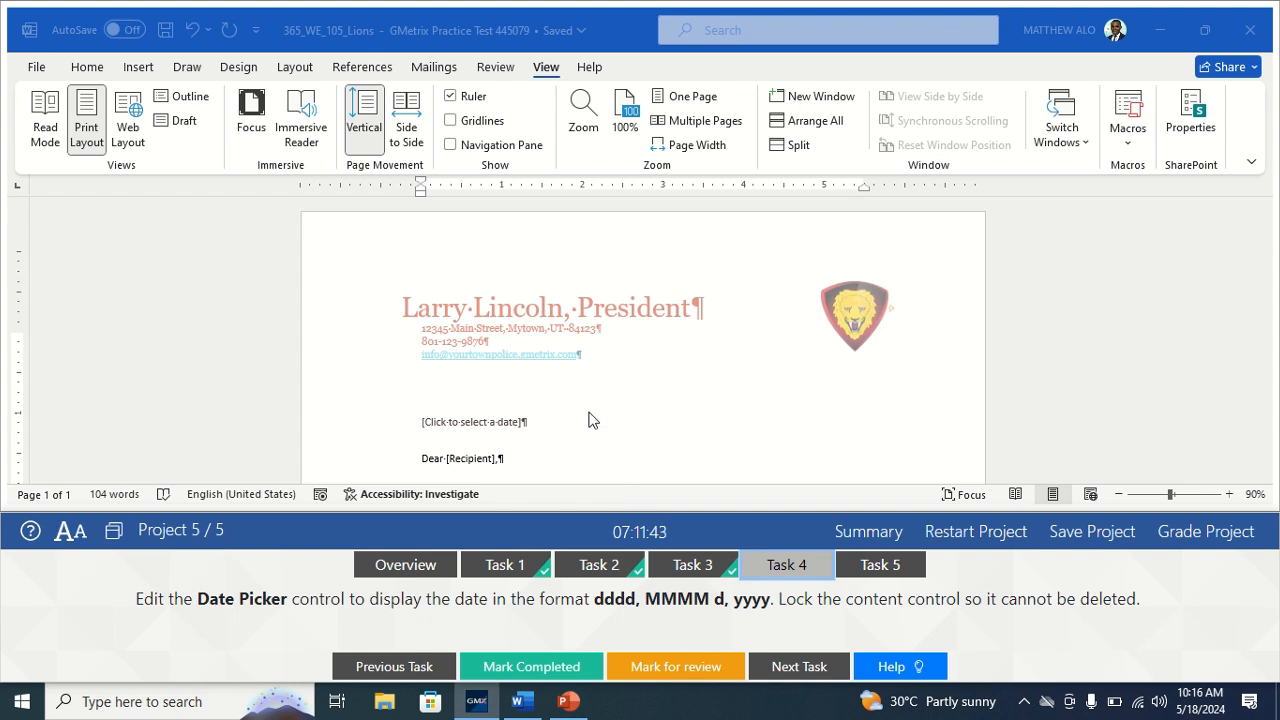
scroll(588, 420, "down", 1)
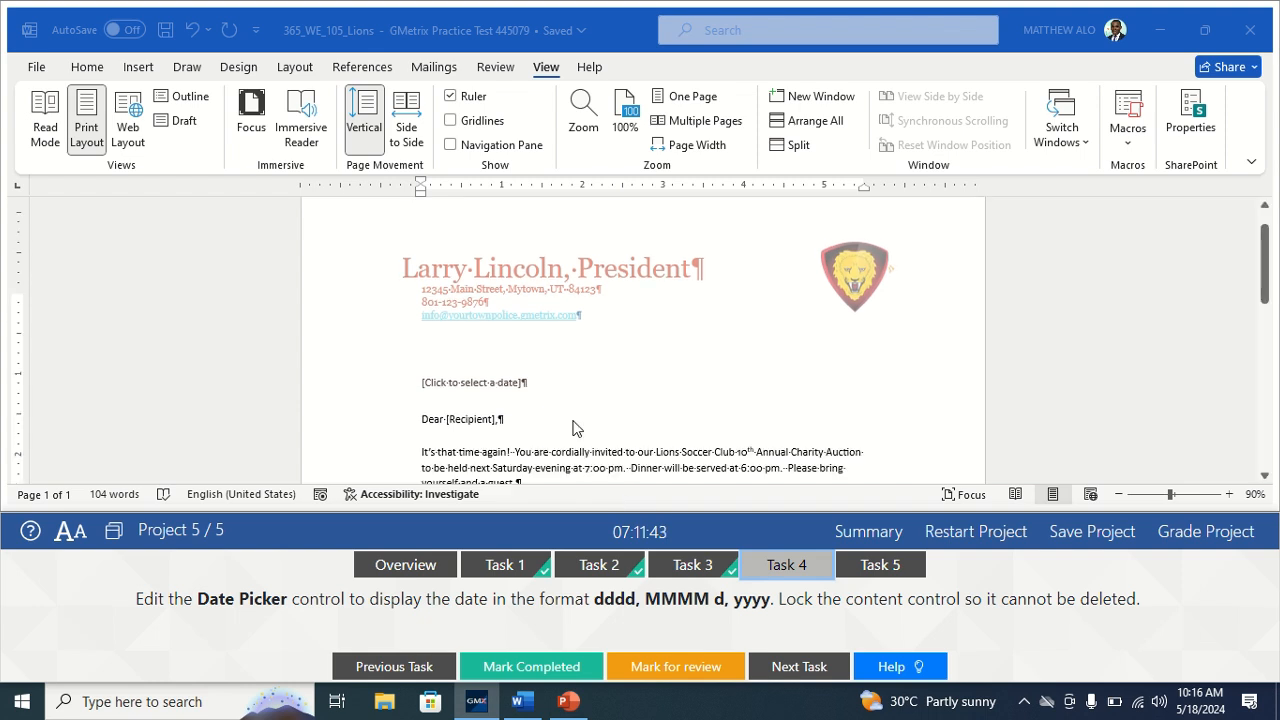
left_click(505, 386)
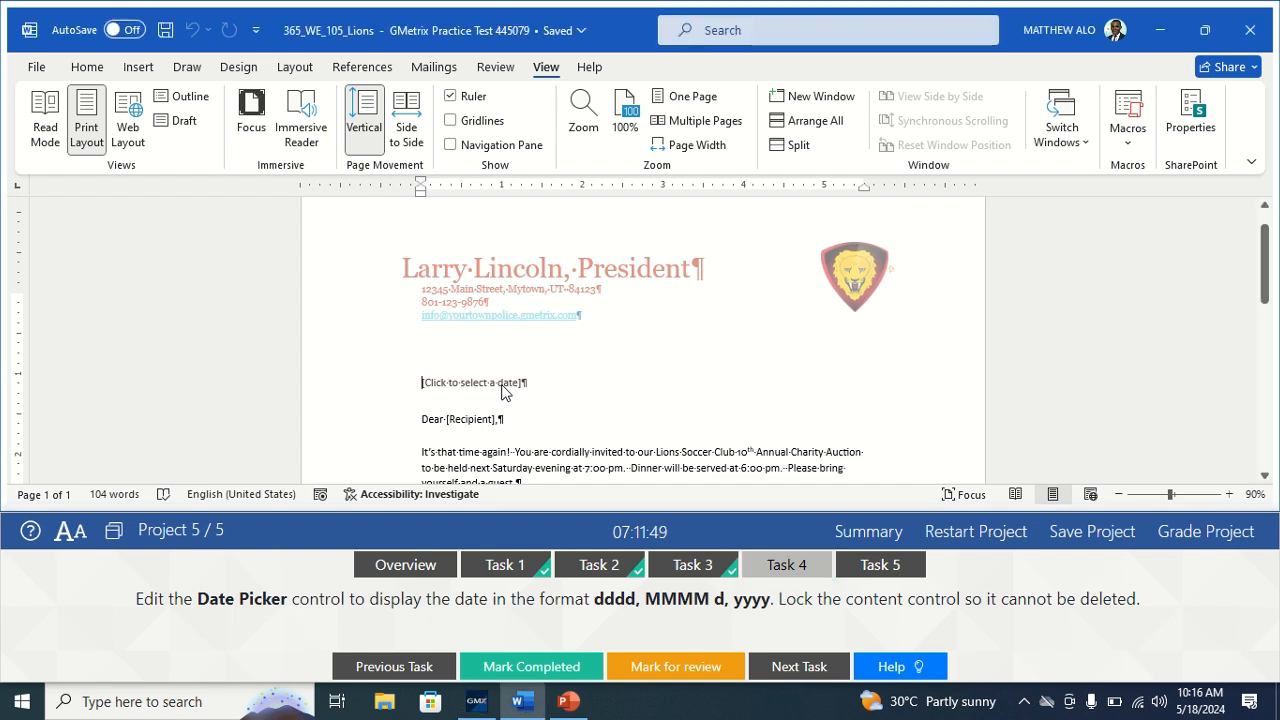
left_click(488, 380)
left_click(534, 378)
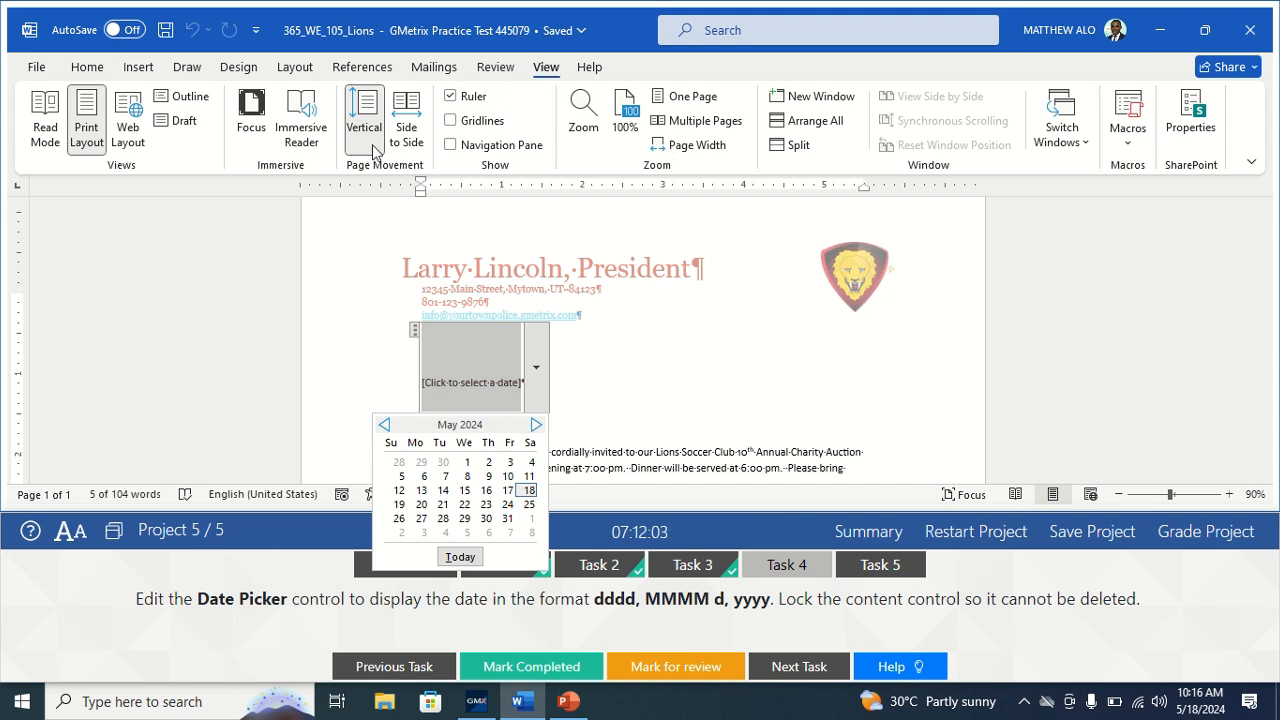
left_click(42, 64)
Check Developer among the main tabs in Word Options > Customize Ribbon.
left_click(37, 67)
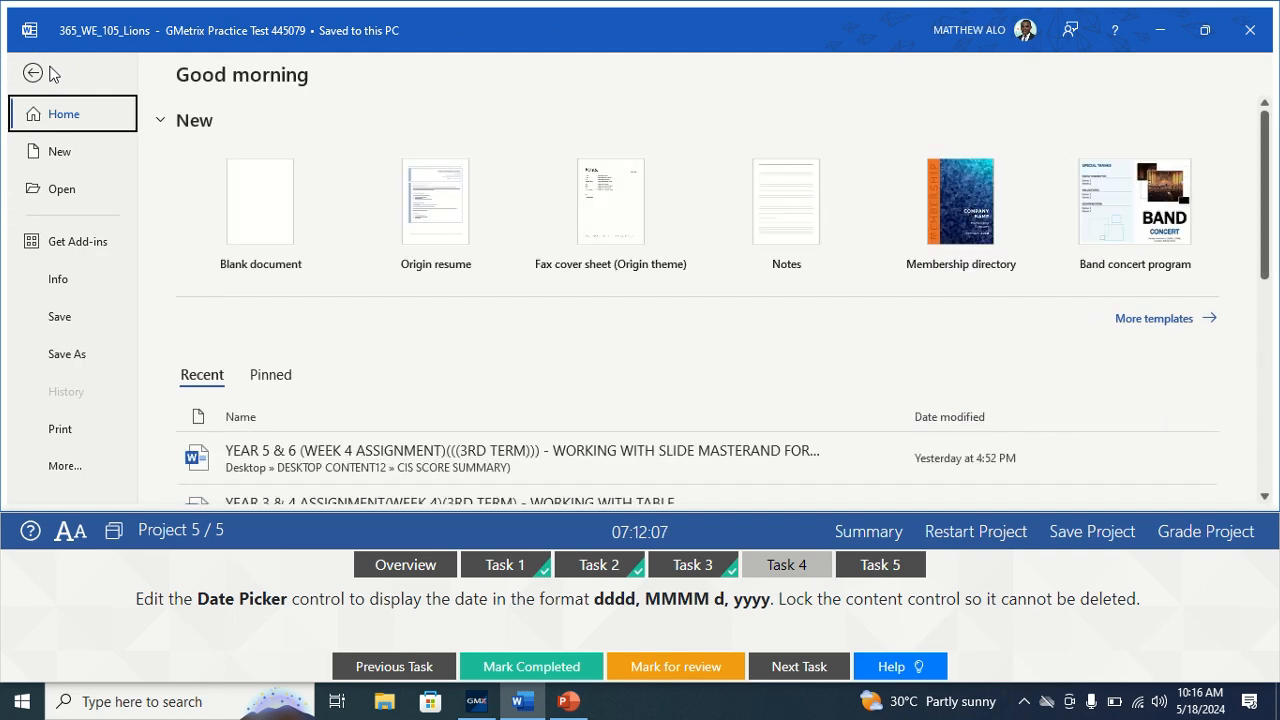
left_click(62, 479)
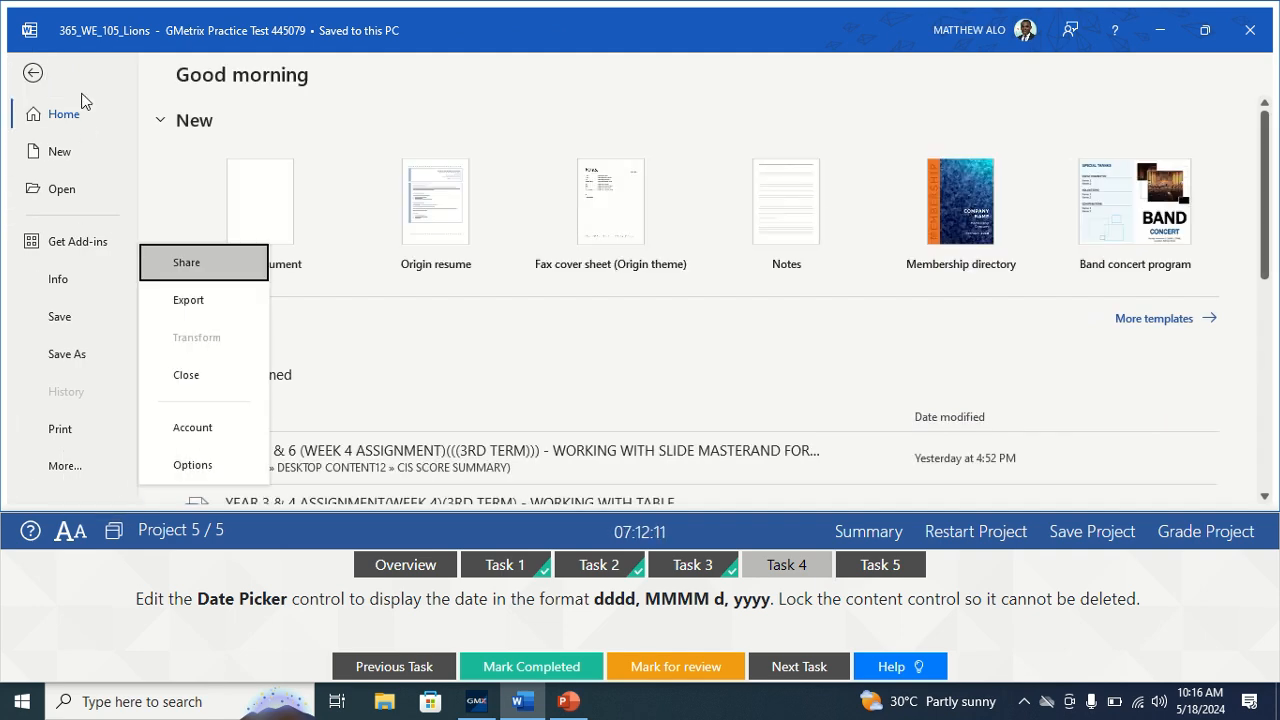
left_click(33, 75)
left_click(37, 67)
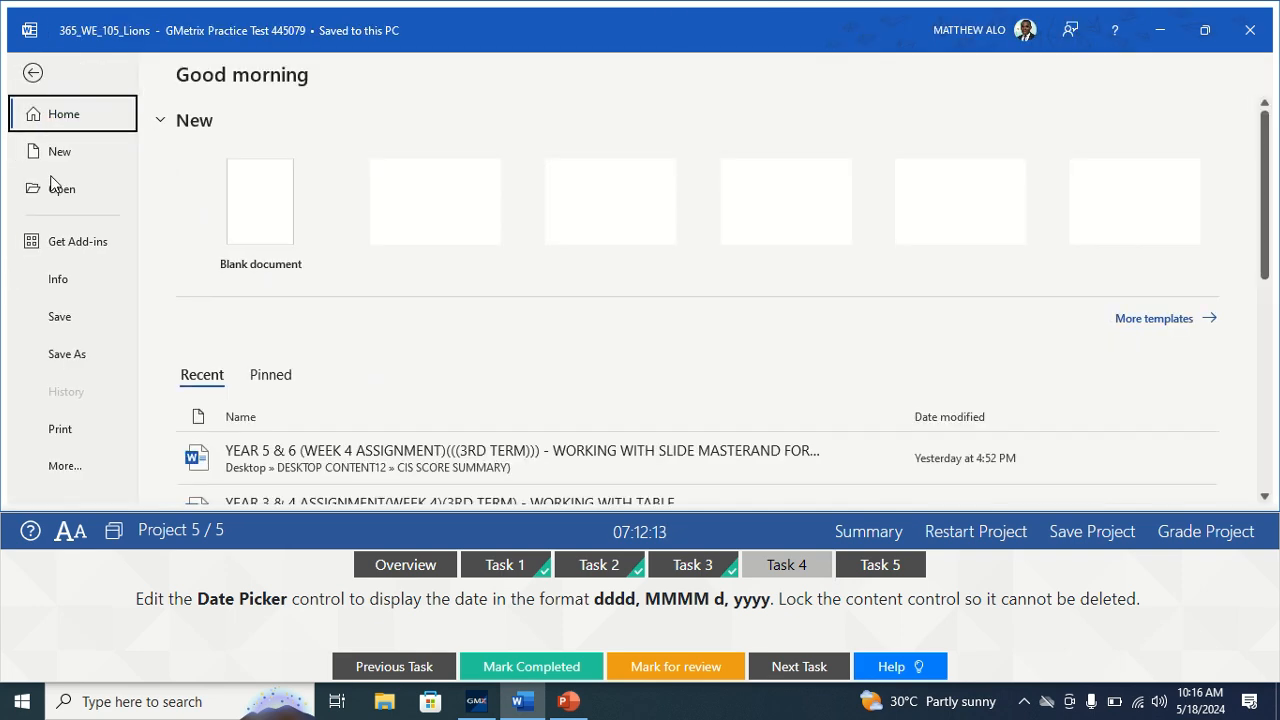
left_click(60, 472)
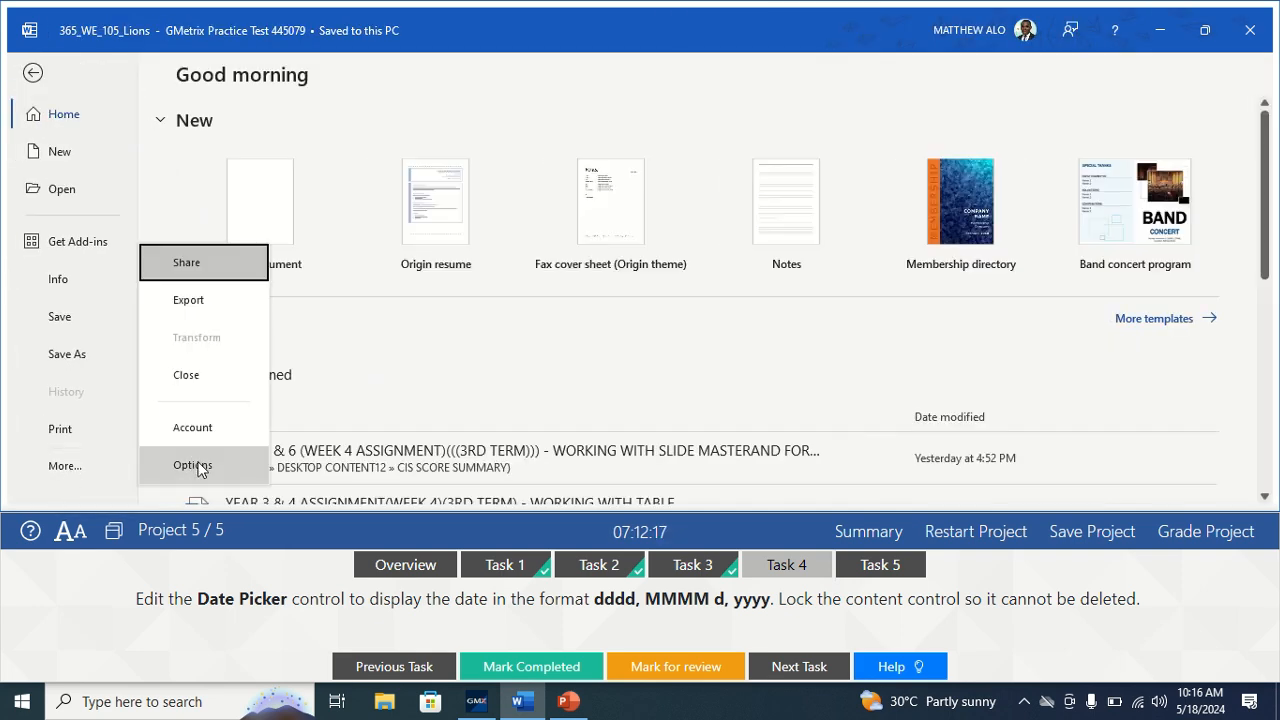
left_click(195, 465)
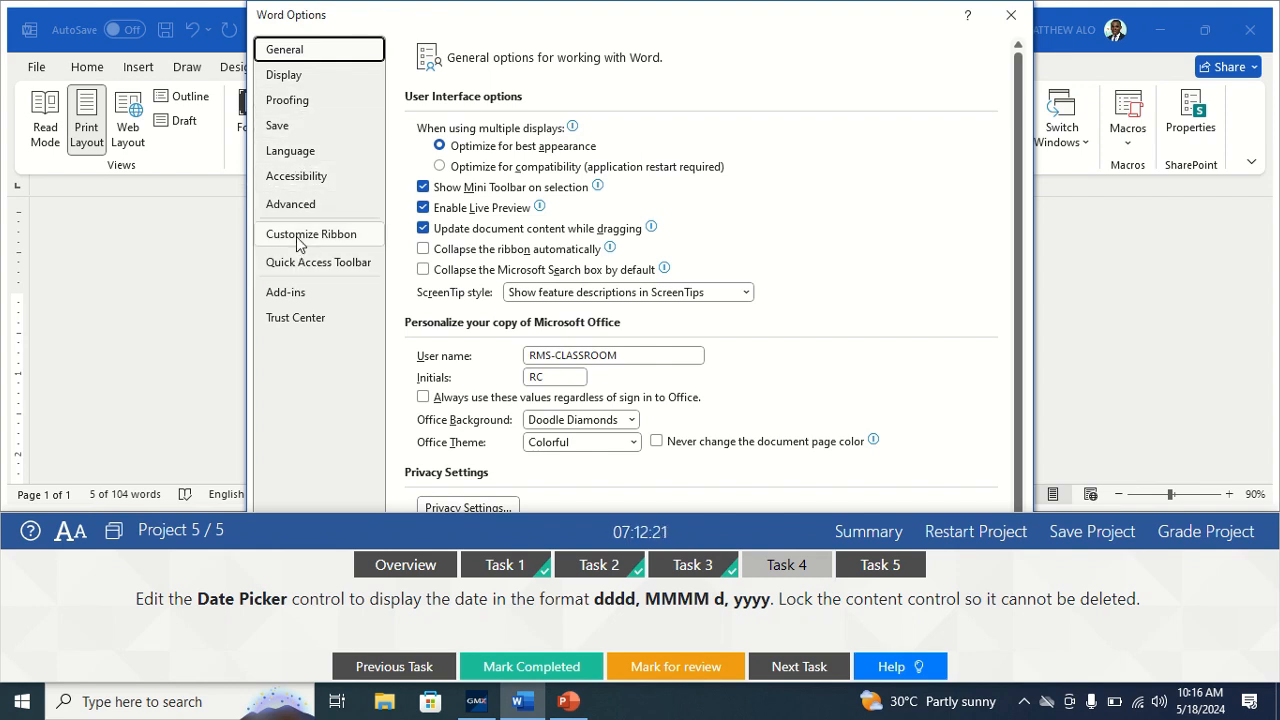
left_click(297, 238)
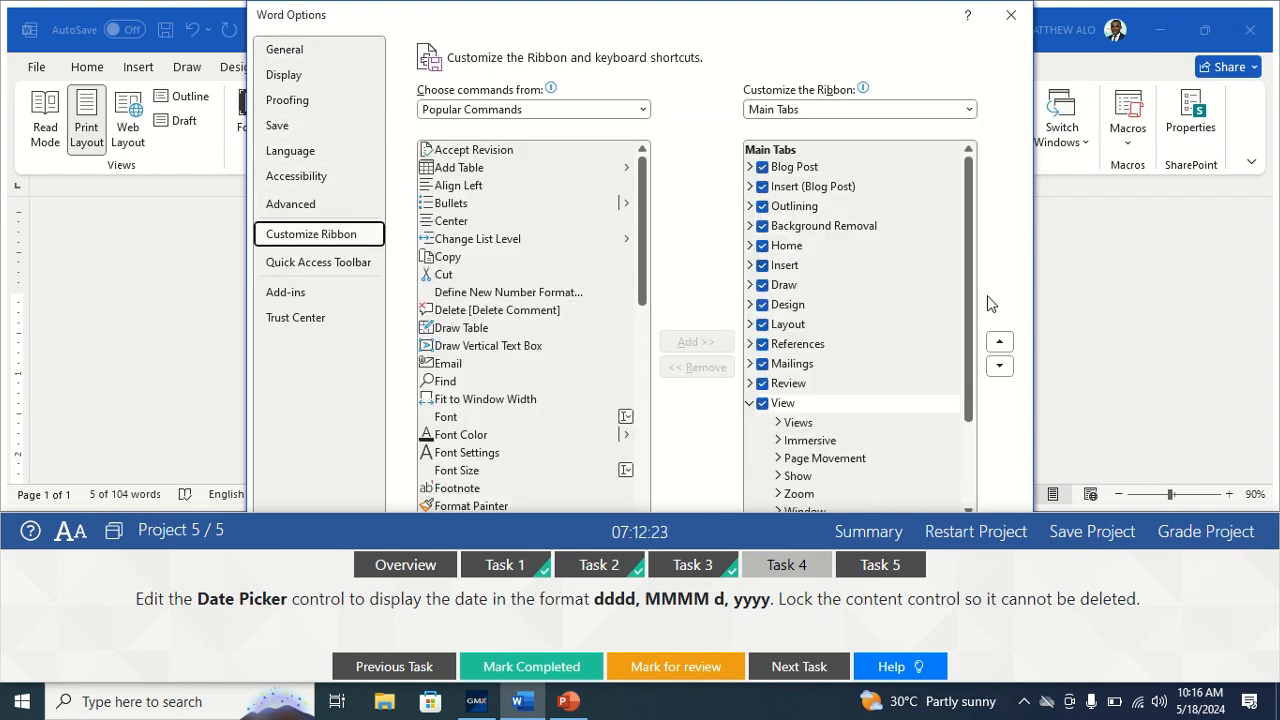
left_click_drag(971, 317, 952, 428)
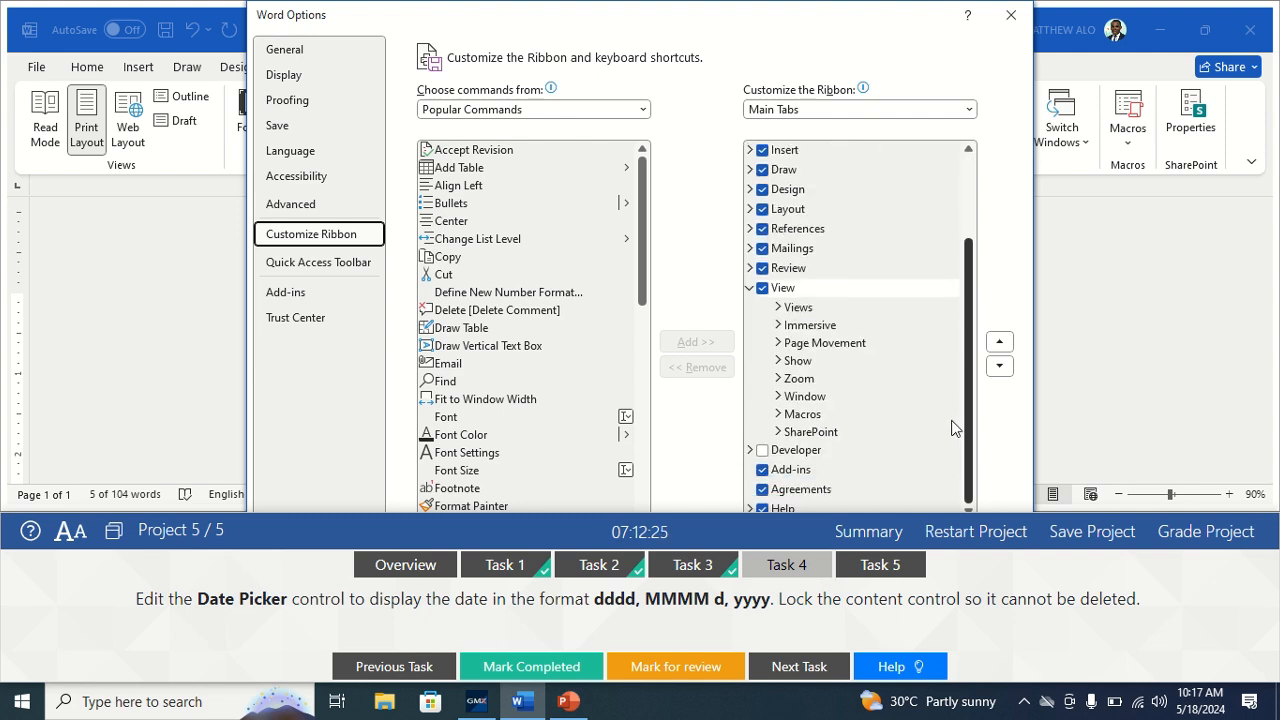
left_click(764, 451)
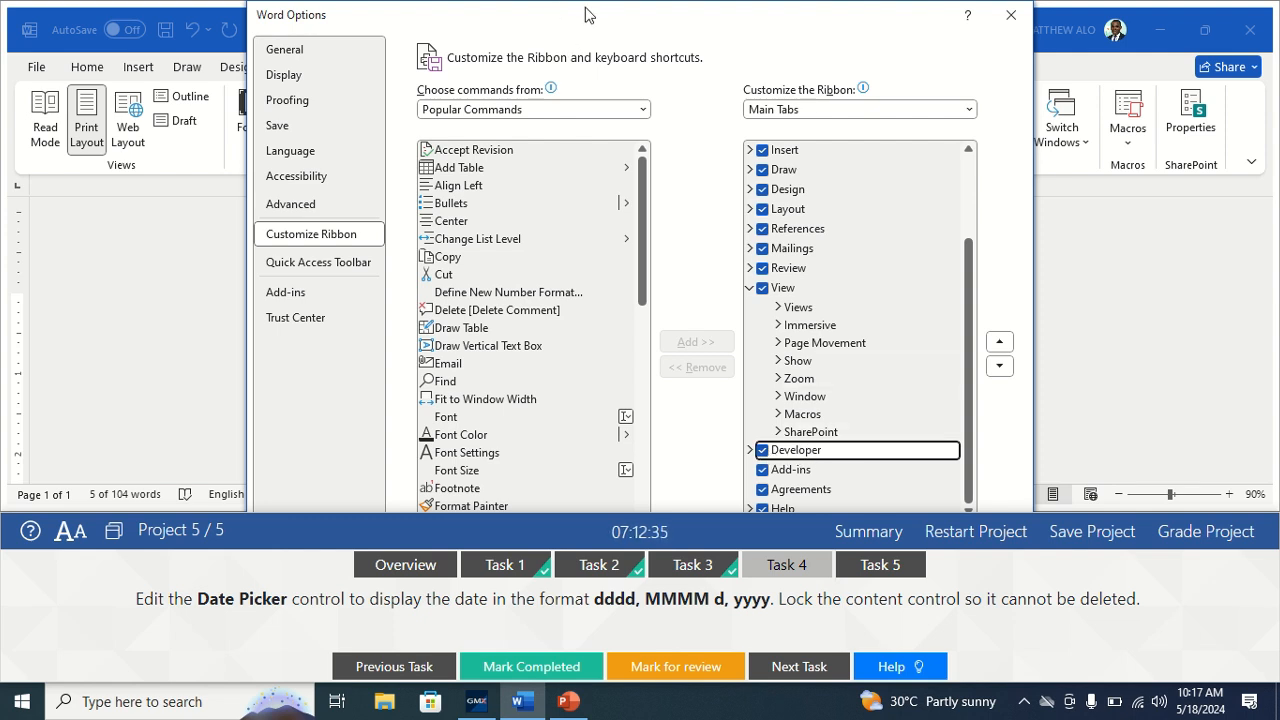
Move the Options window aside and dock the test panel at the top of the screen.
left_click_drag(611, 22, 500, 26)
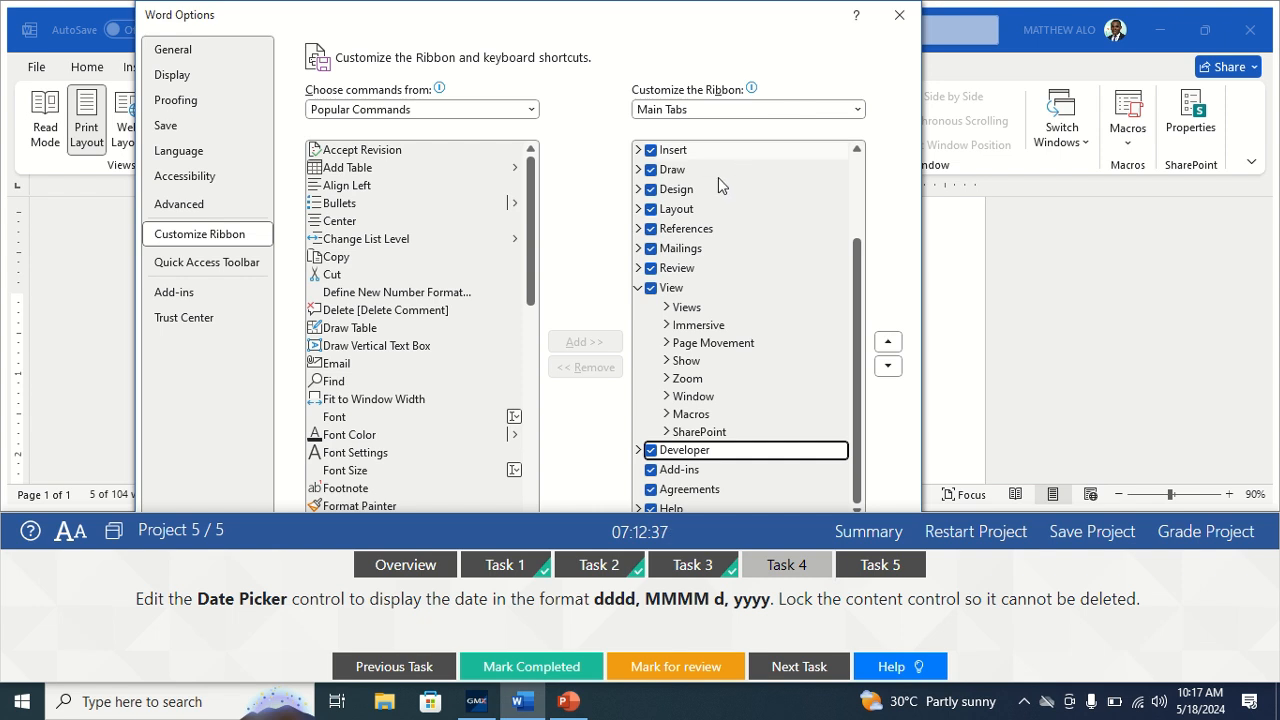
left_click(113, 530)
left_click(183, 543)
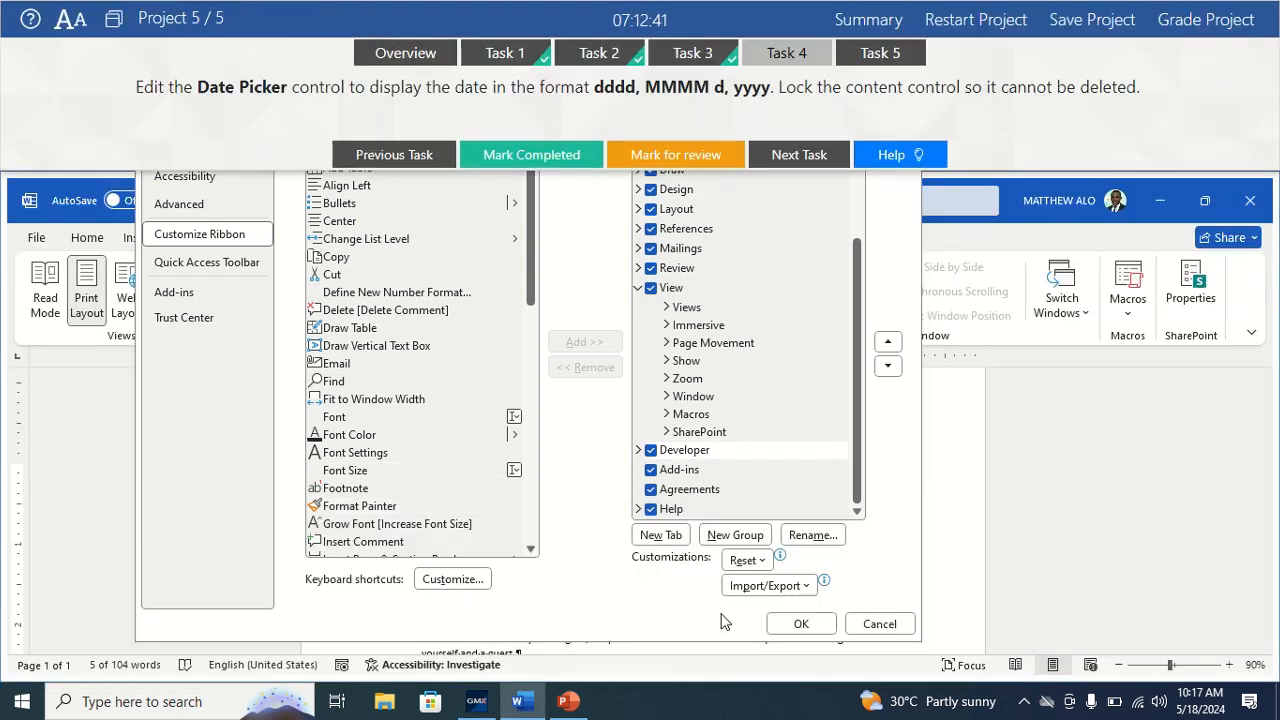
Apply the ribbon change, dock the task instructions at the bottom, and show the Developer tab.
left_click(803, 624)
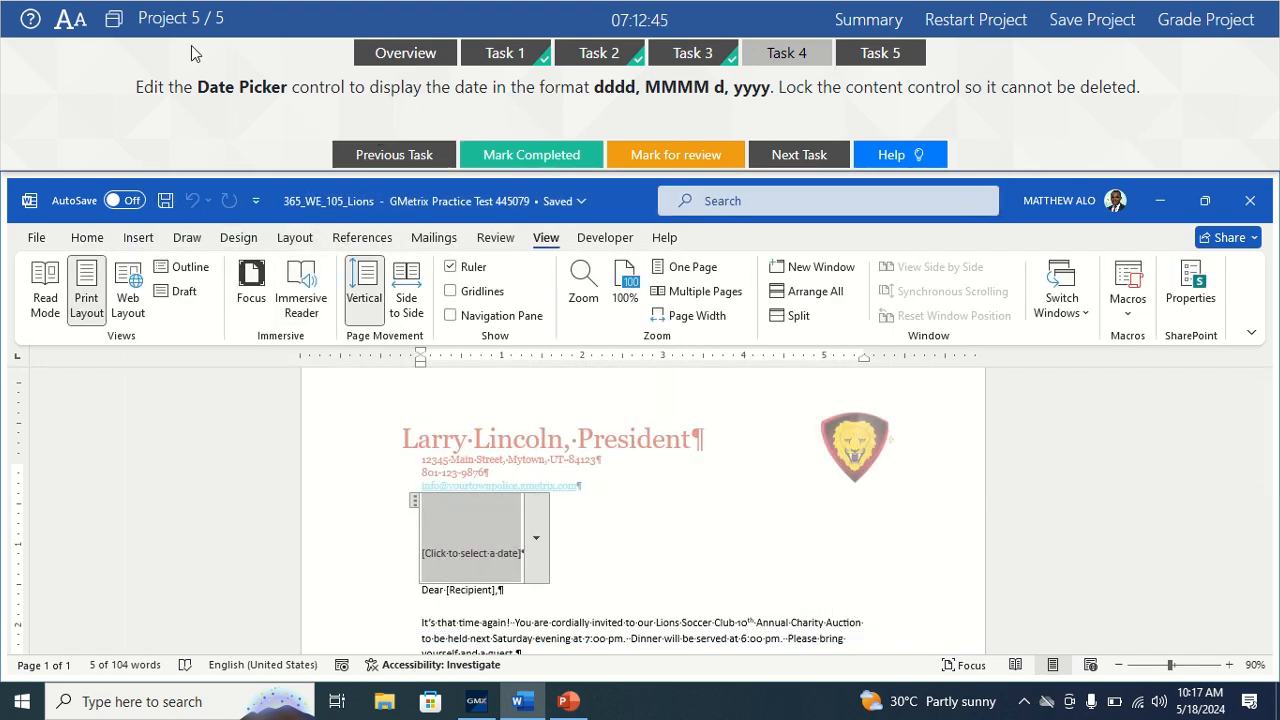
left_click(114, 18)
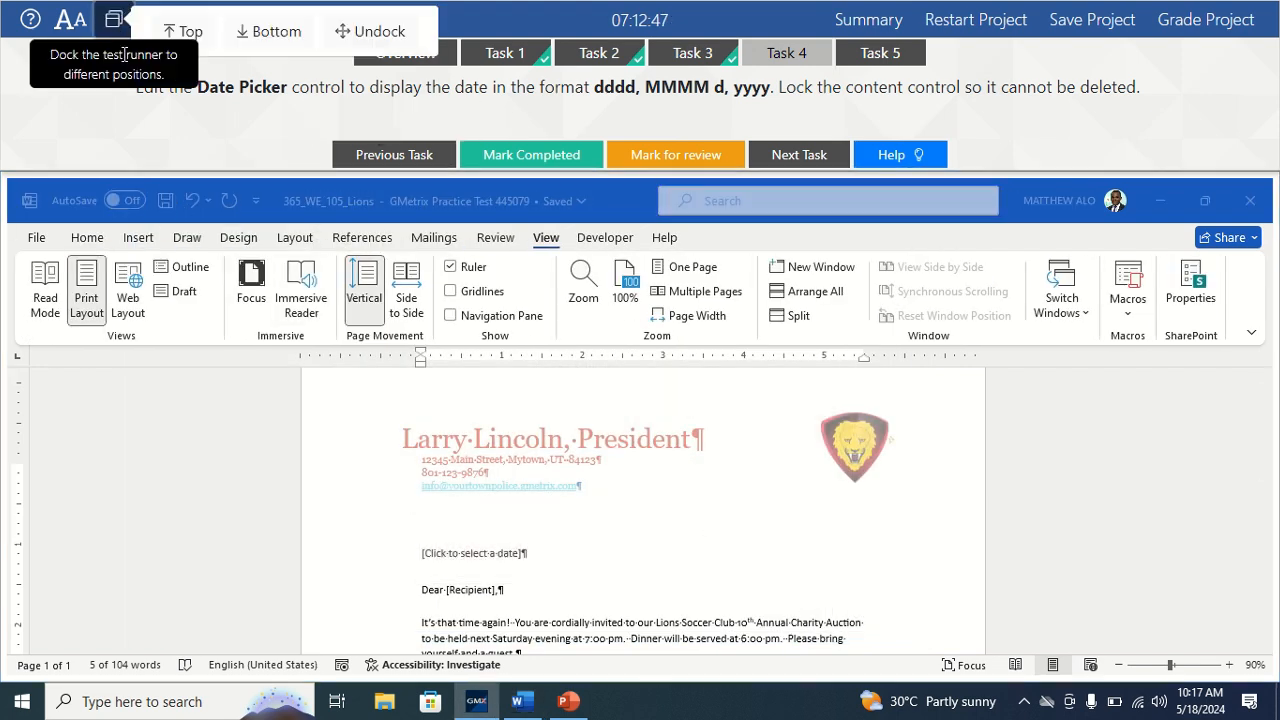
left_click(275, 31)
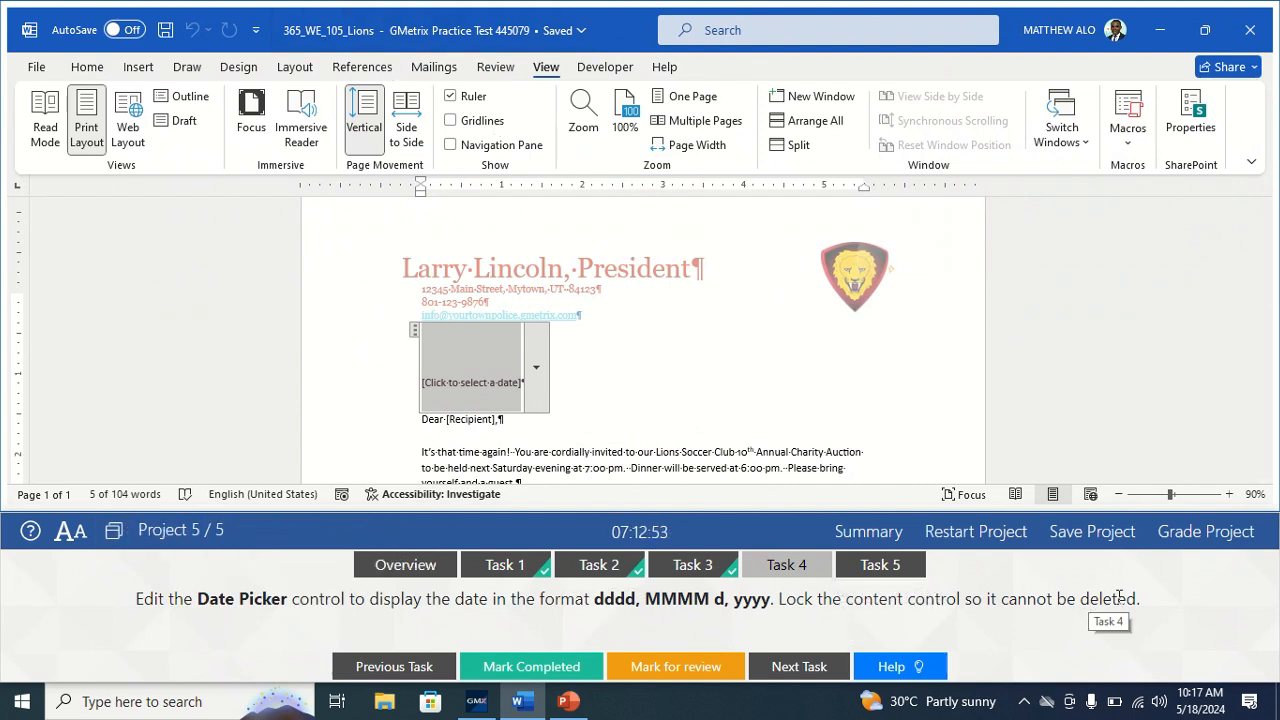
left_click(604, 67)
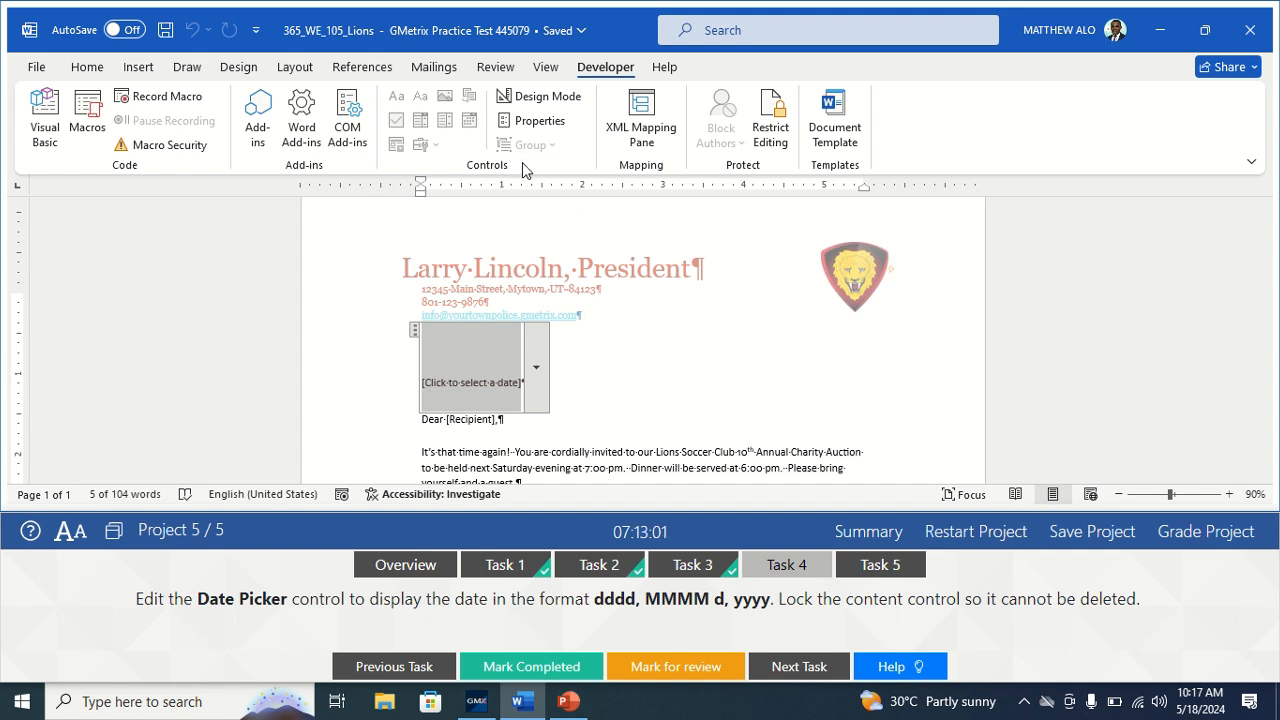
Make the date picker undeletable with format dddd, MMMM d, yyyy, then dock the task panel at top.
left_click(530, 128)
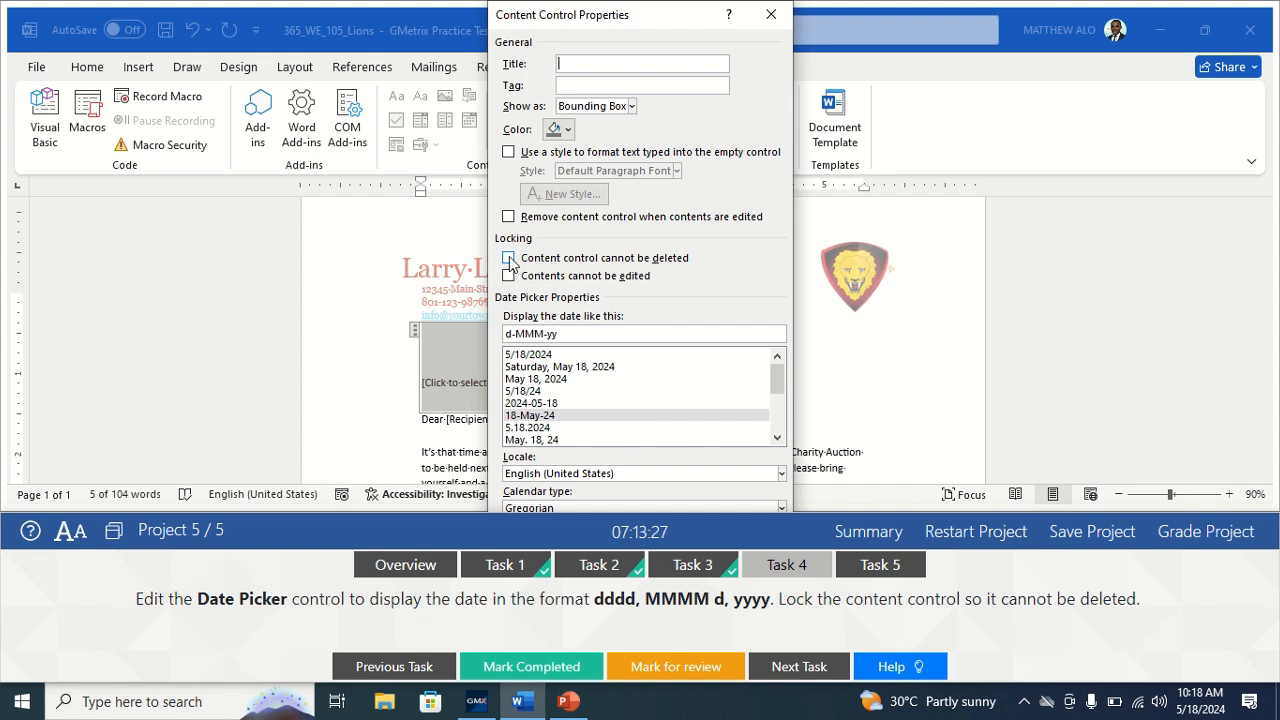
left_click(509, 258)
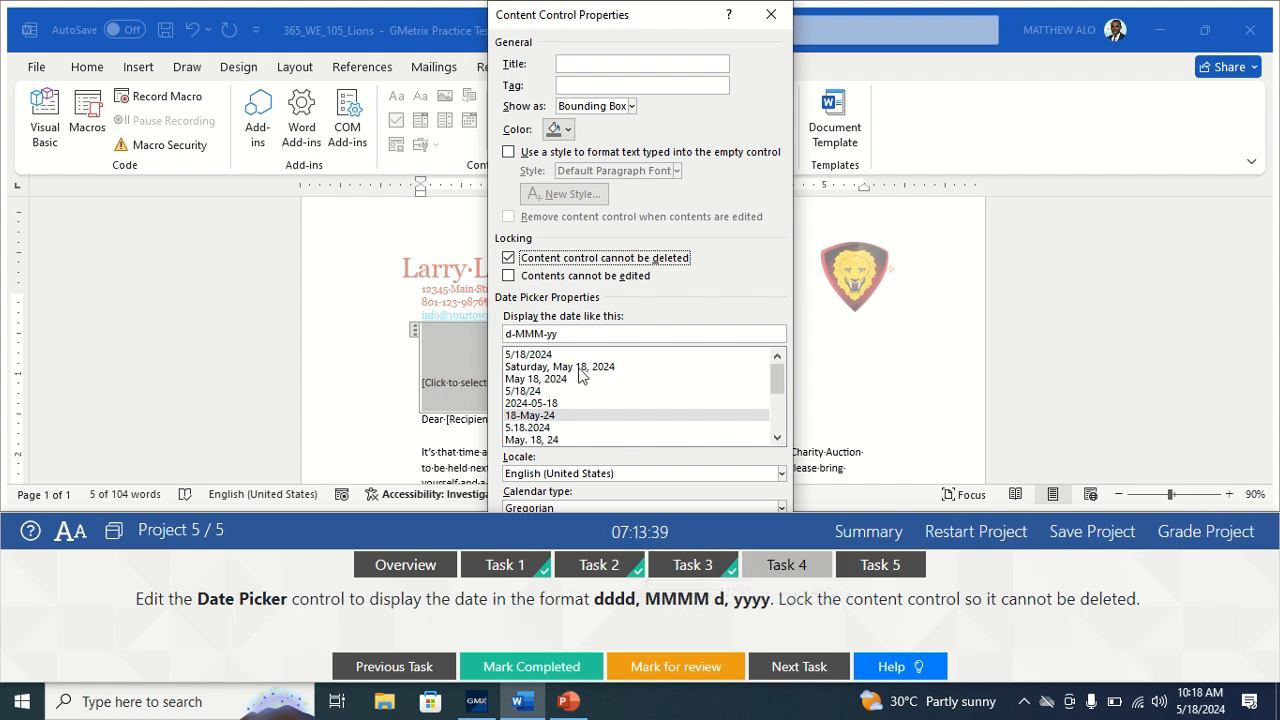
left_click(541, 355)
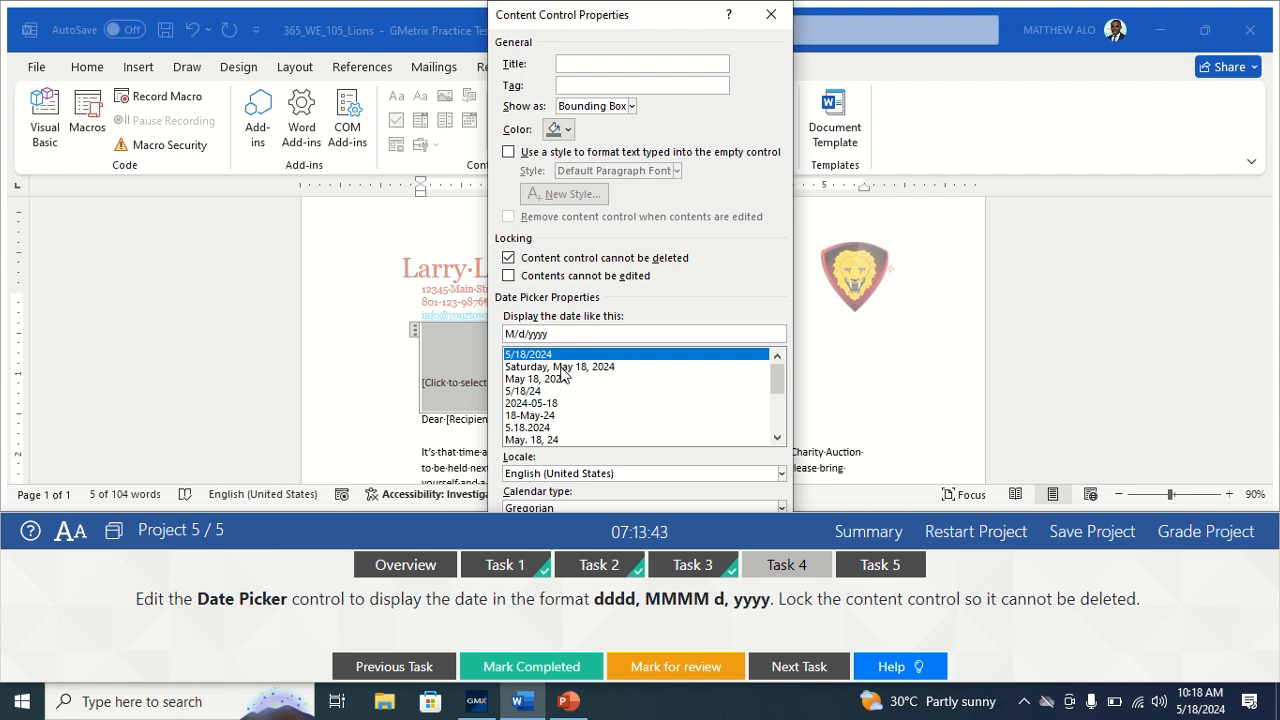
left_click(561, 368)
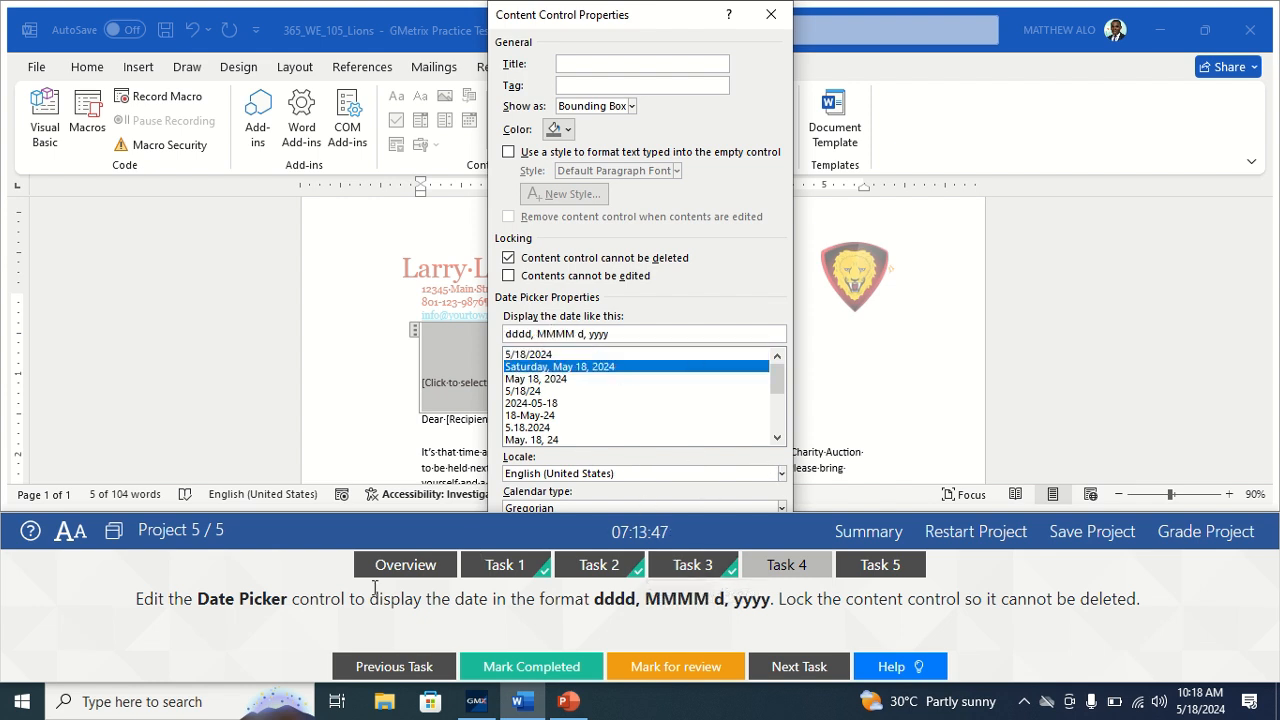
left_click(115, 538)
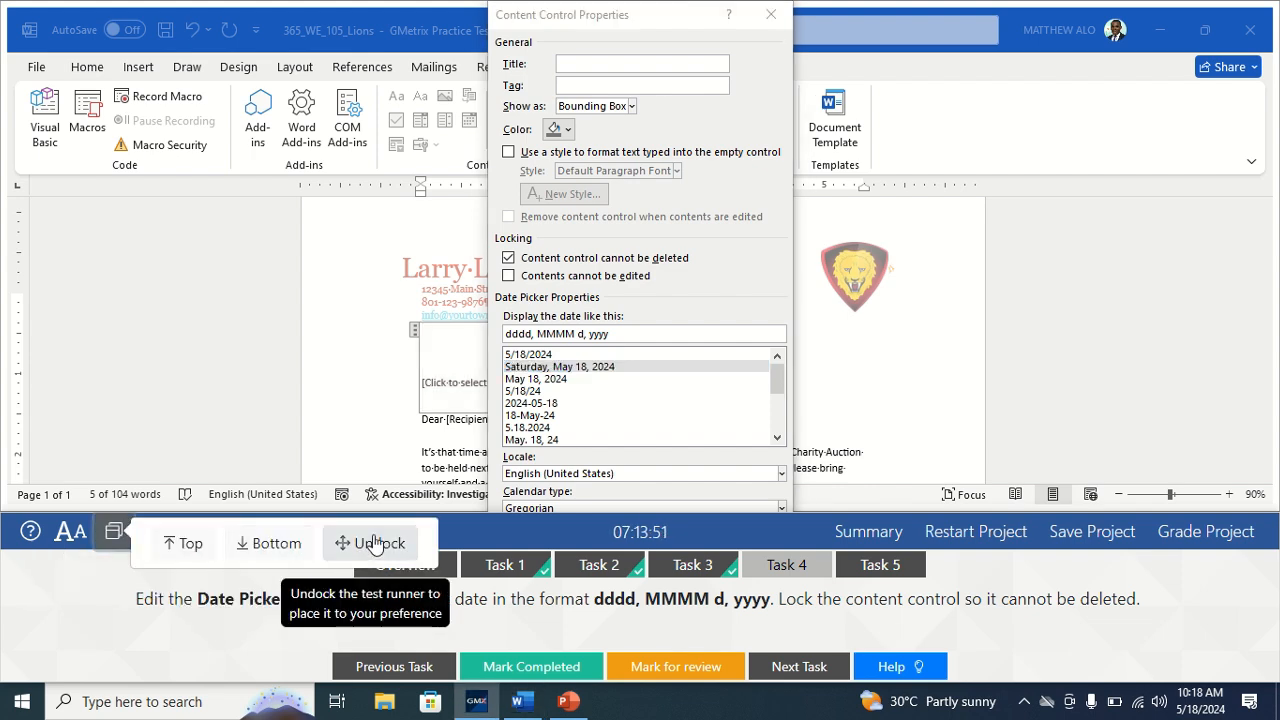
left_click(185, 543)
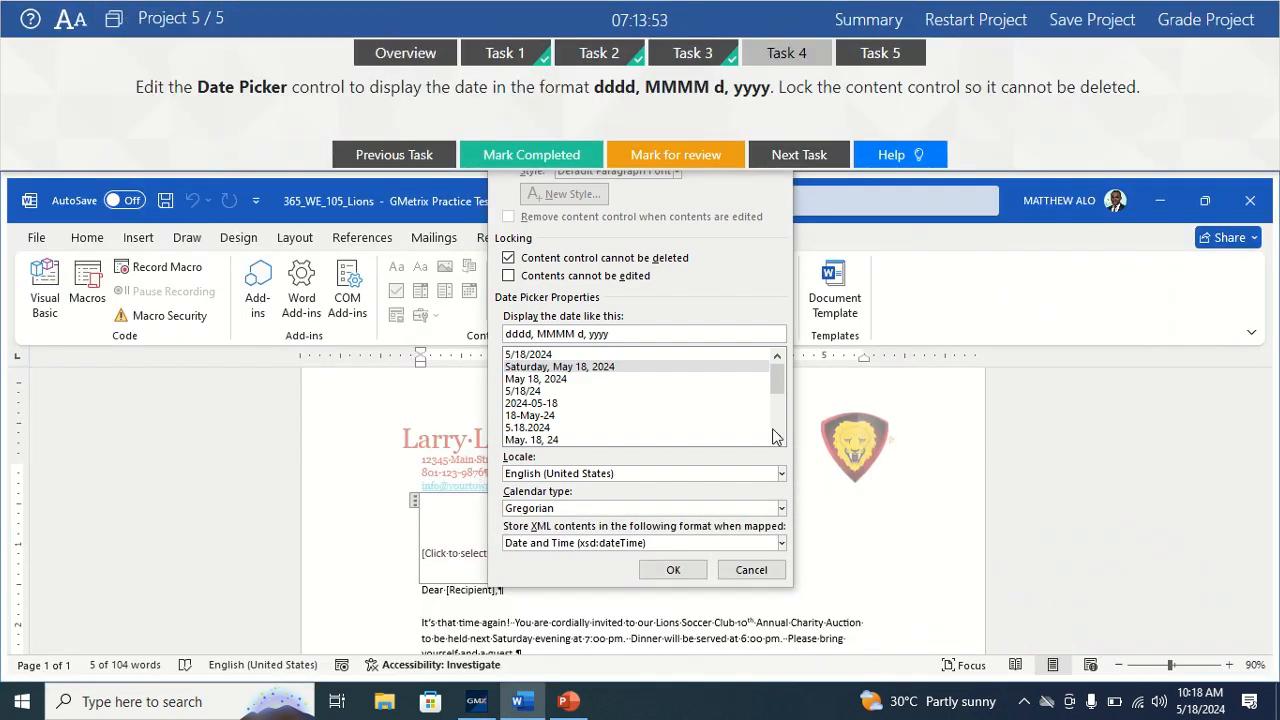
Apply the date picker's dddd, MMMM d, yyyy format and lock, then check its calendar.
left_click(671, 576)
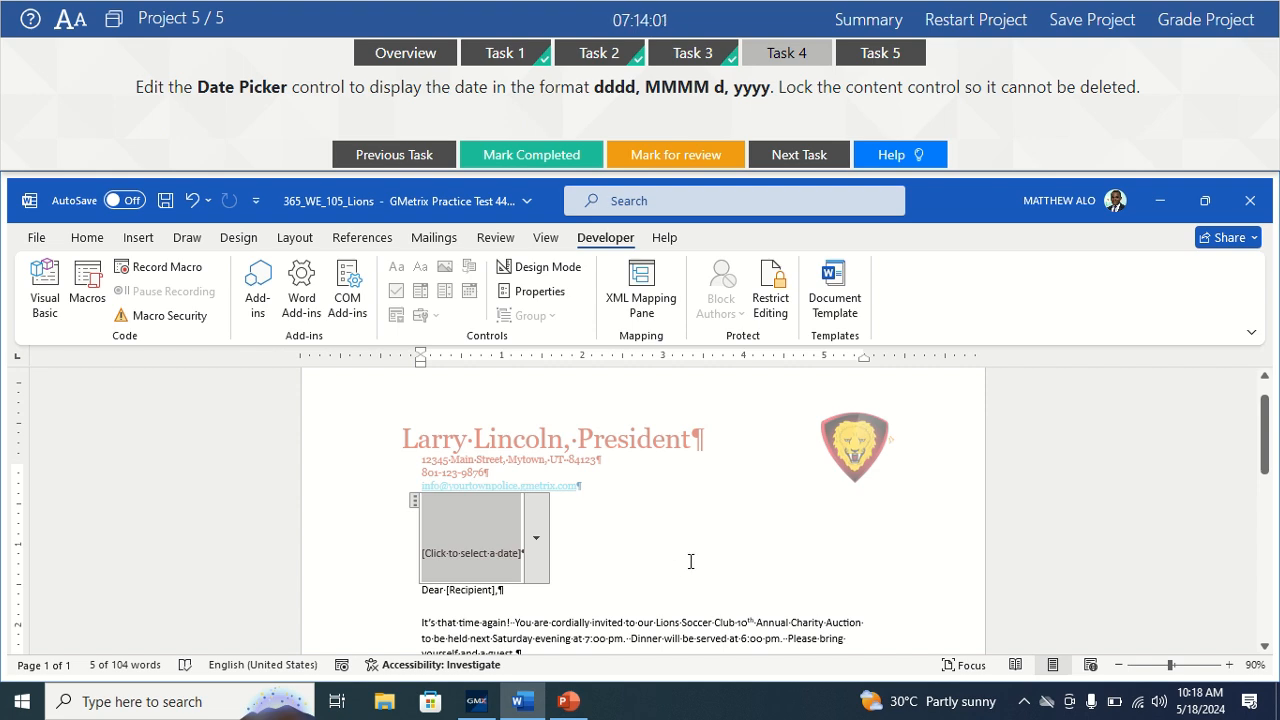
left_click(538, 541)
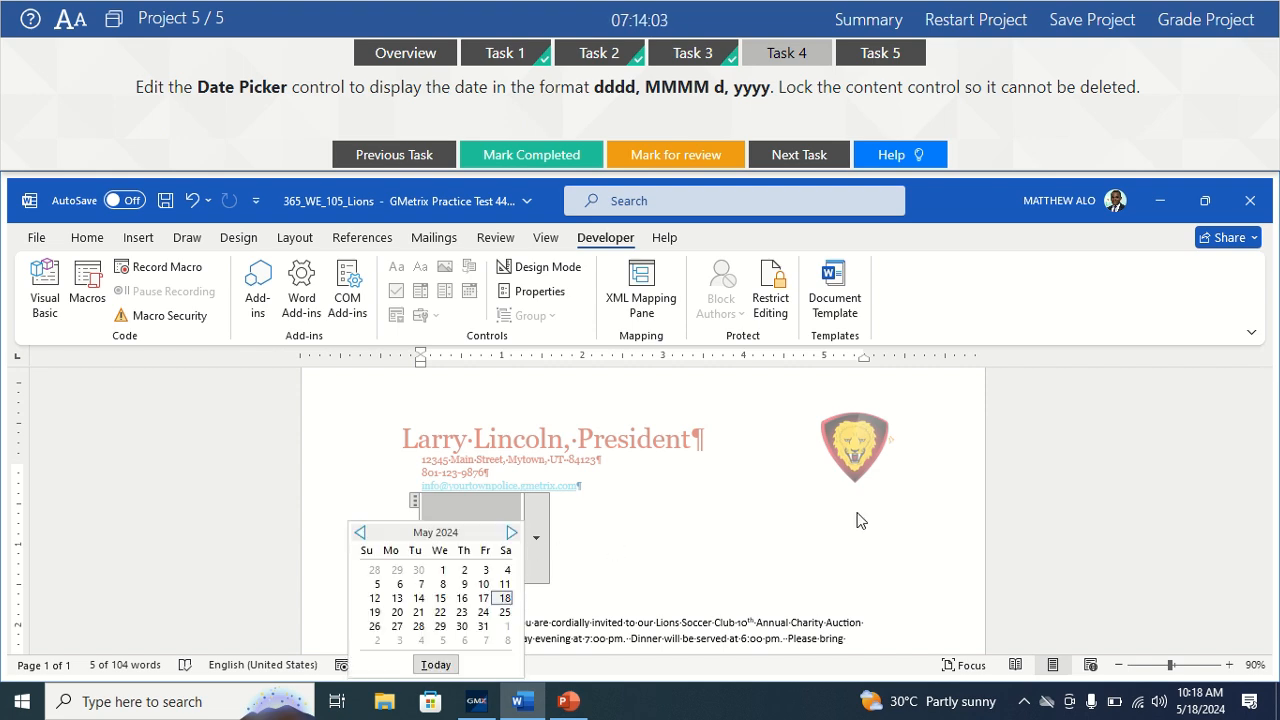
left_click(858, 515)
Mark task 4 completed and bring up task 5's Lions Soccer instructions.
mouse_move(1264, 433)
left_mouse_down()
mouse_move(1255, 521)
mouse_move(1260, 451)
left_mouse_up()
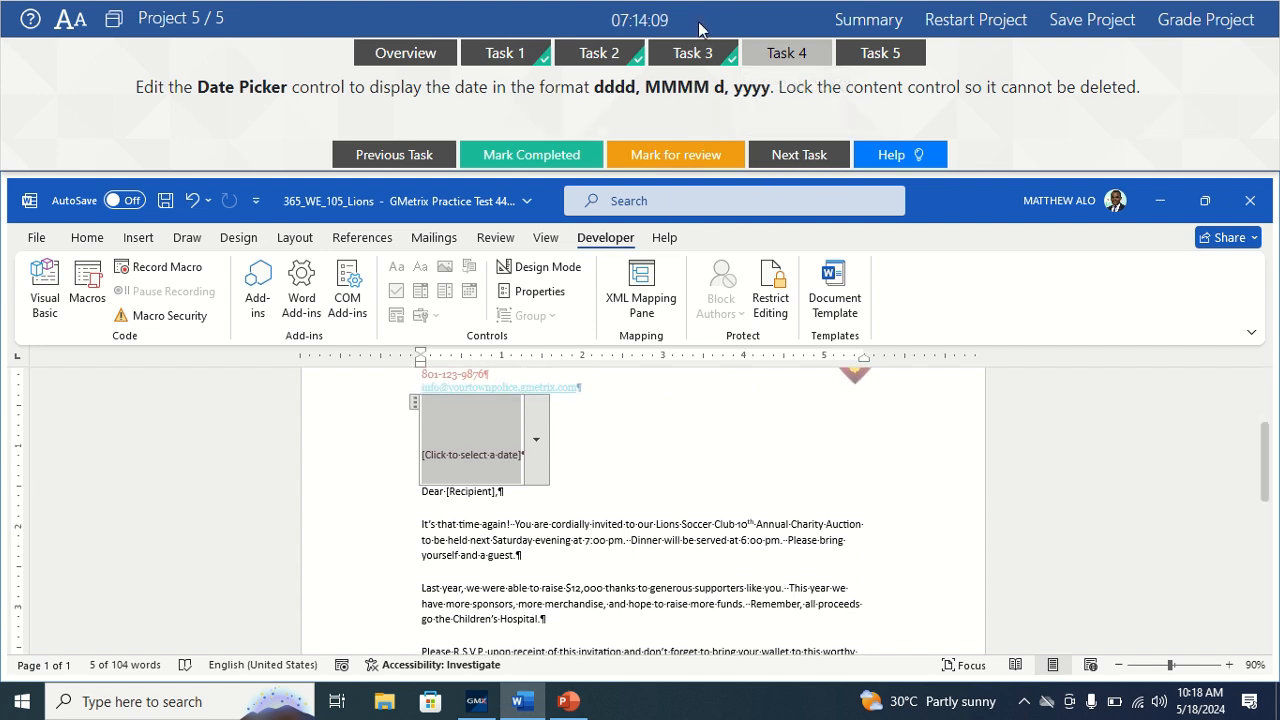
left_click(556, 157)
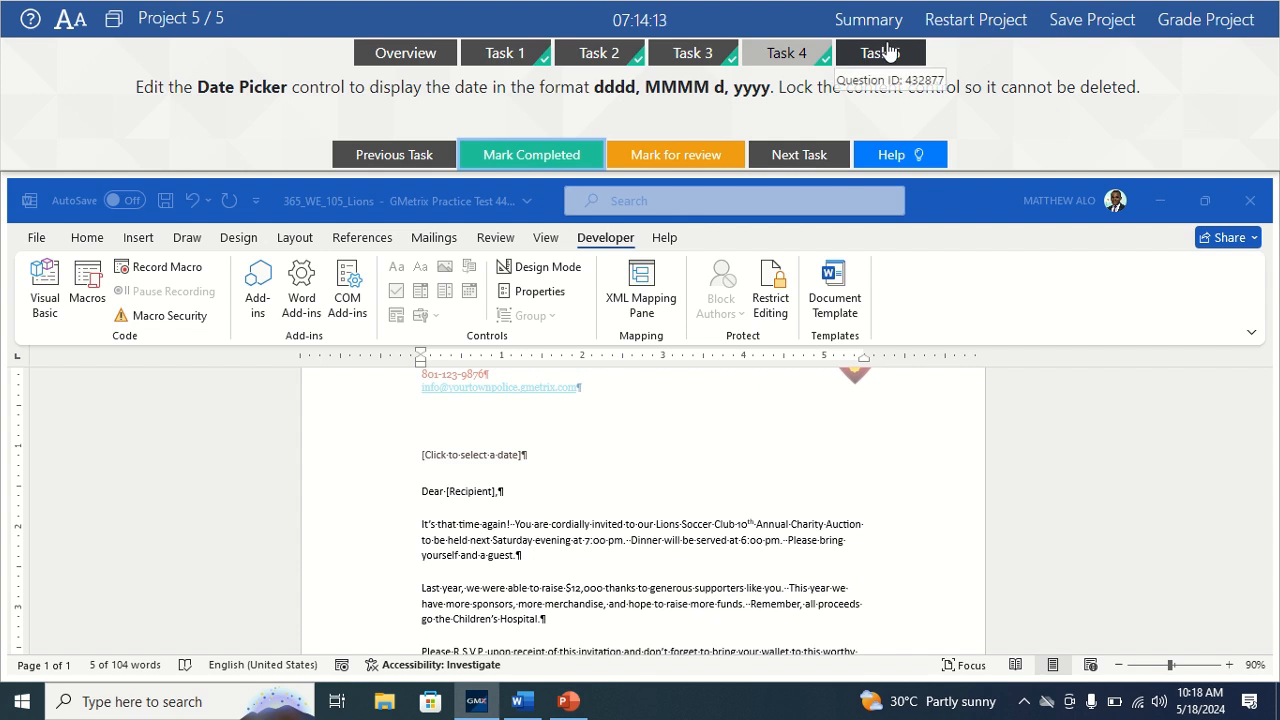
left_click(857, 57)
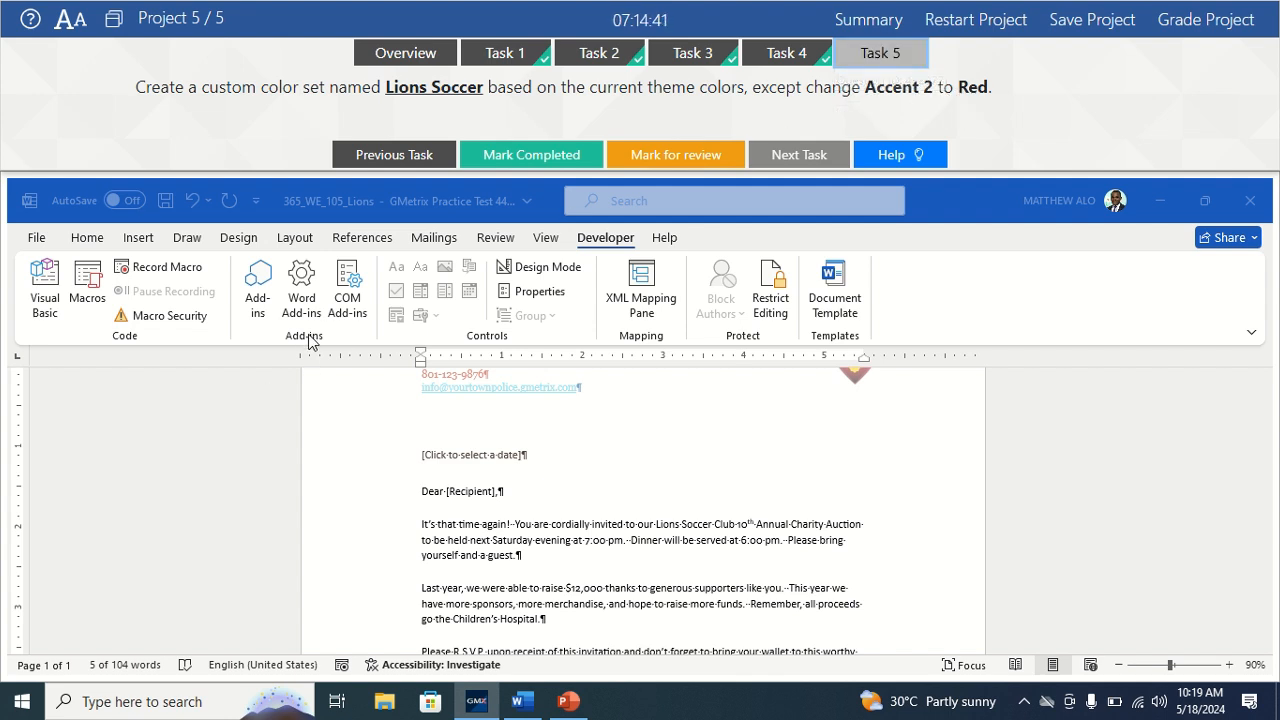
Start a custom theme colour set from the Design tab's Colors gallery.
left_click(234, 242)
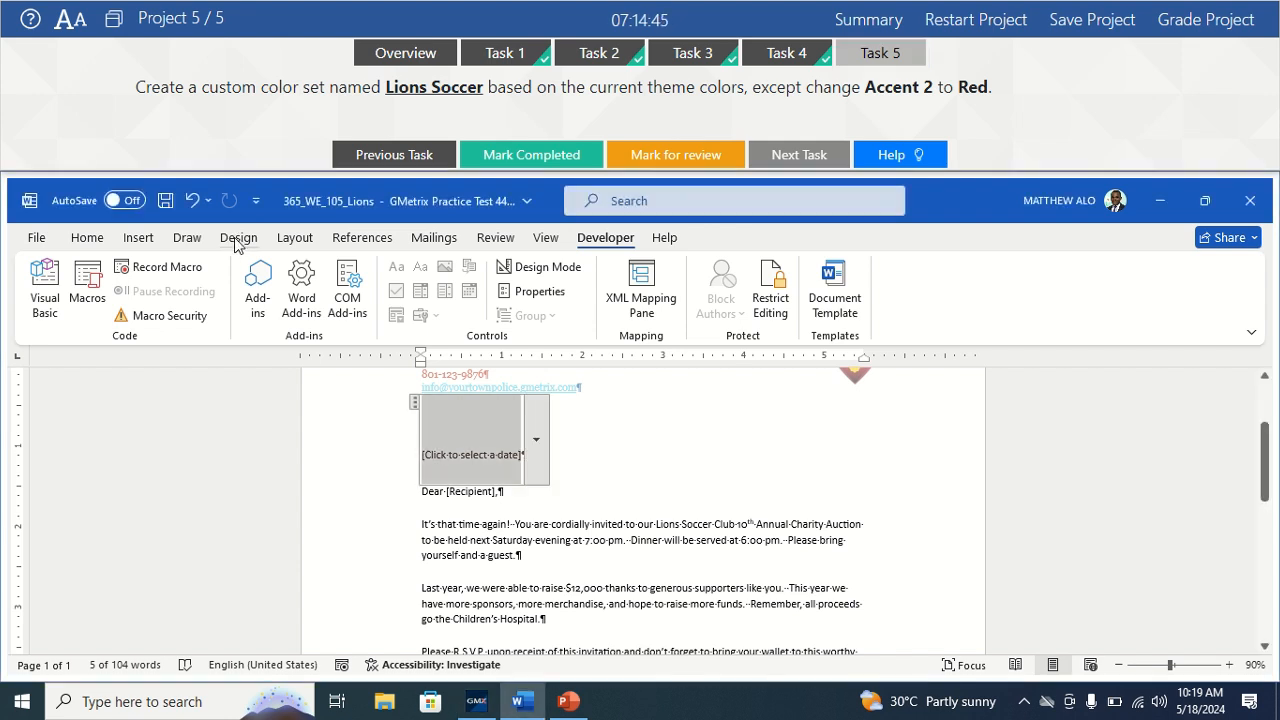
left_click(236, 242)
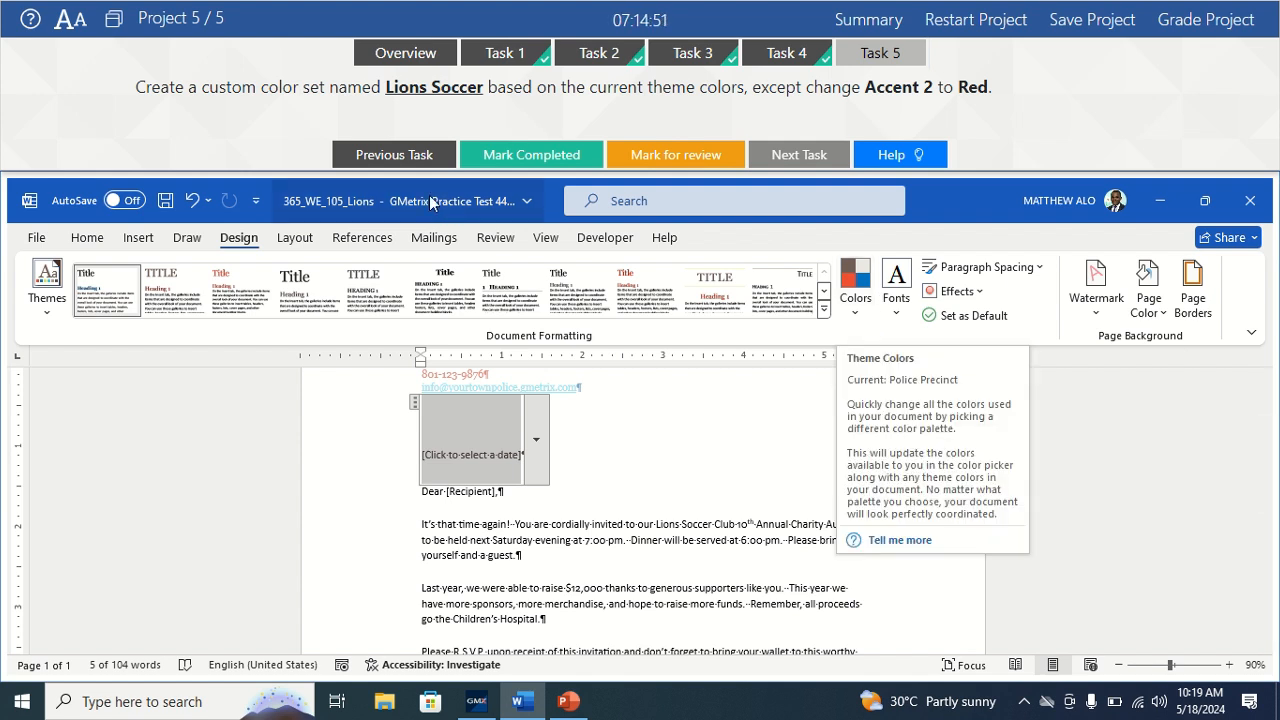
left_click(865, 316)
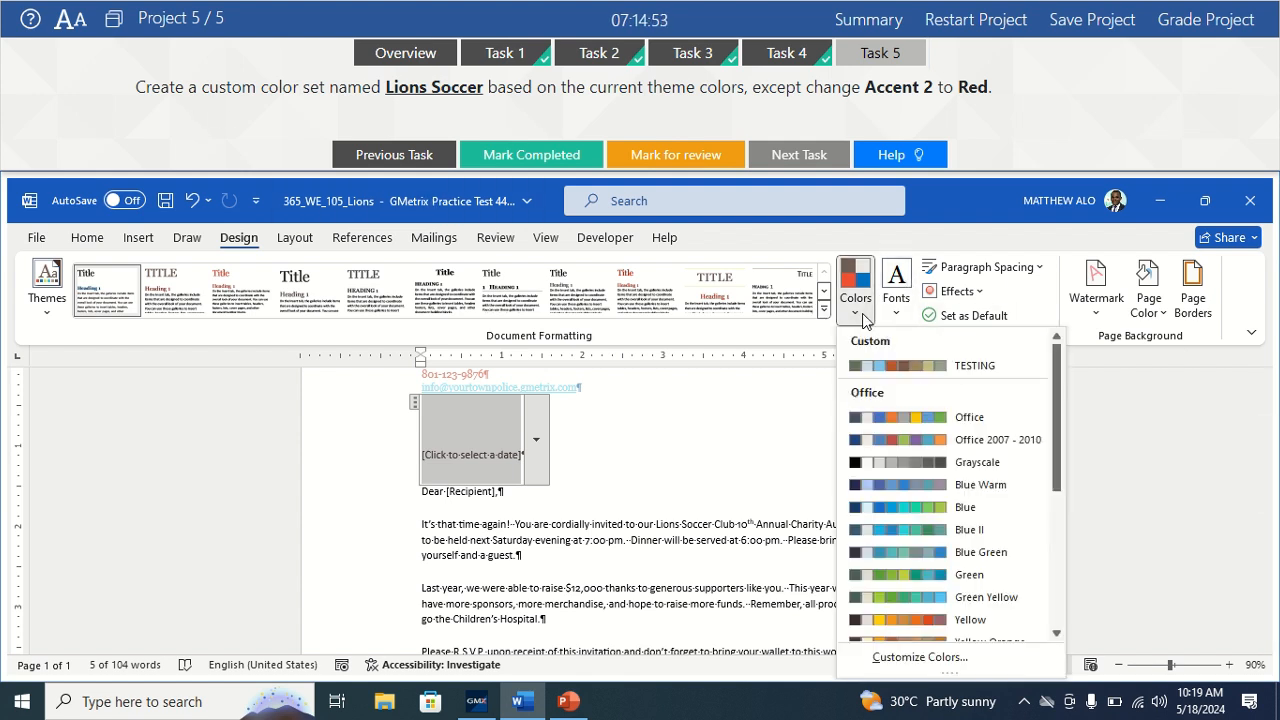
left_click(921, 658)
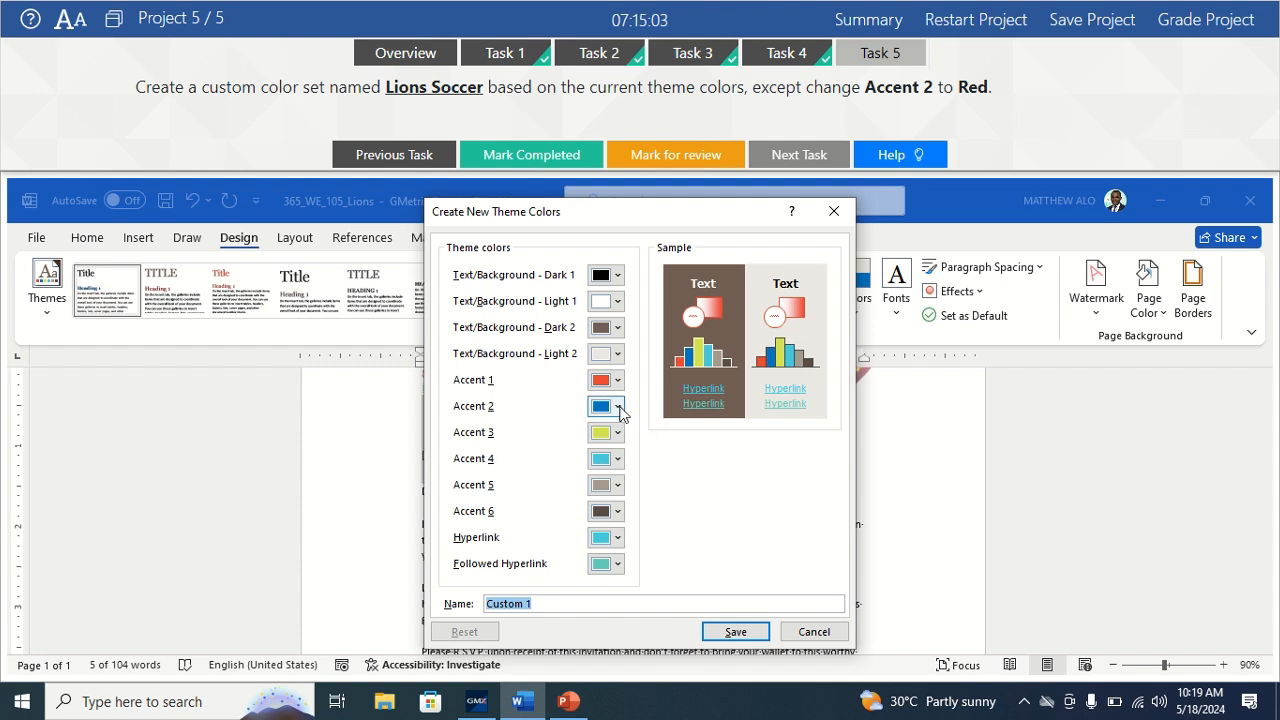
Set Accent 2 to Red and name the colour set 'Lions Soccer'.
left_click(618, 407)
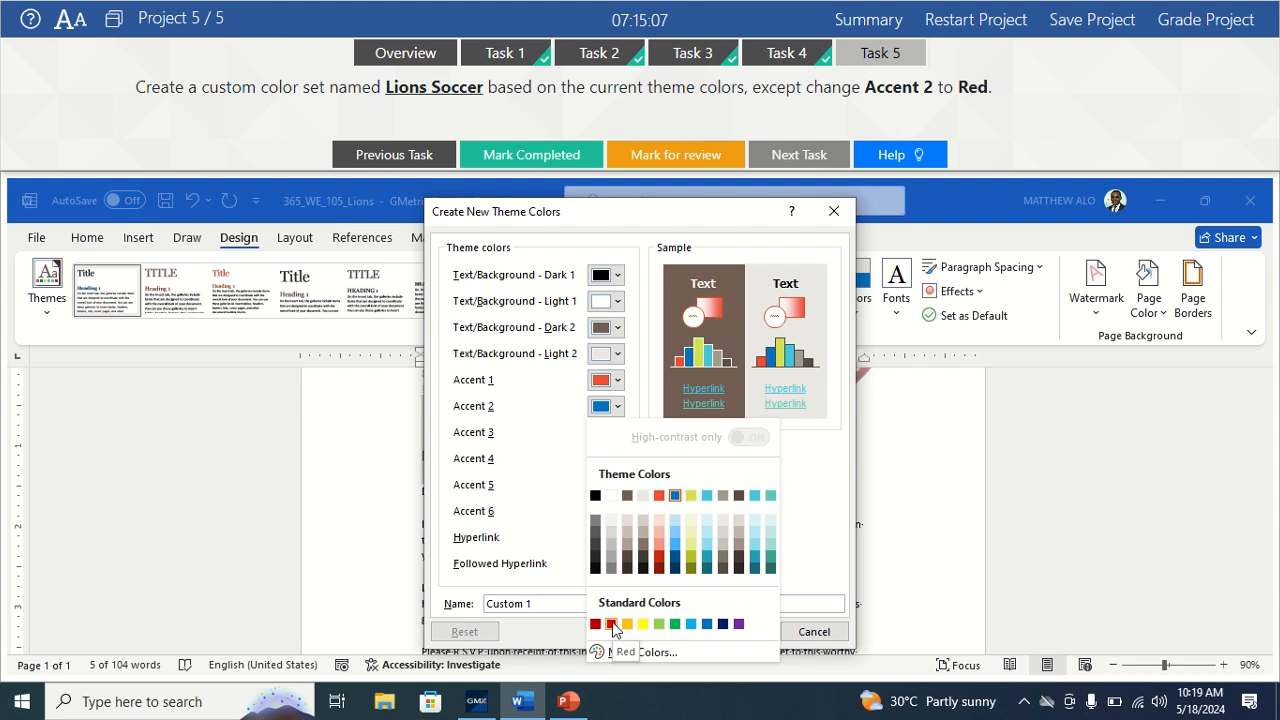
left_click(611, 624)
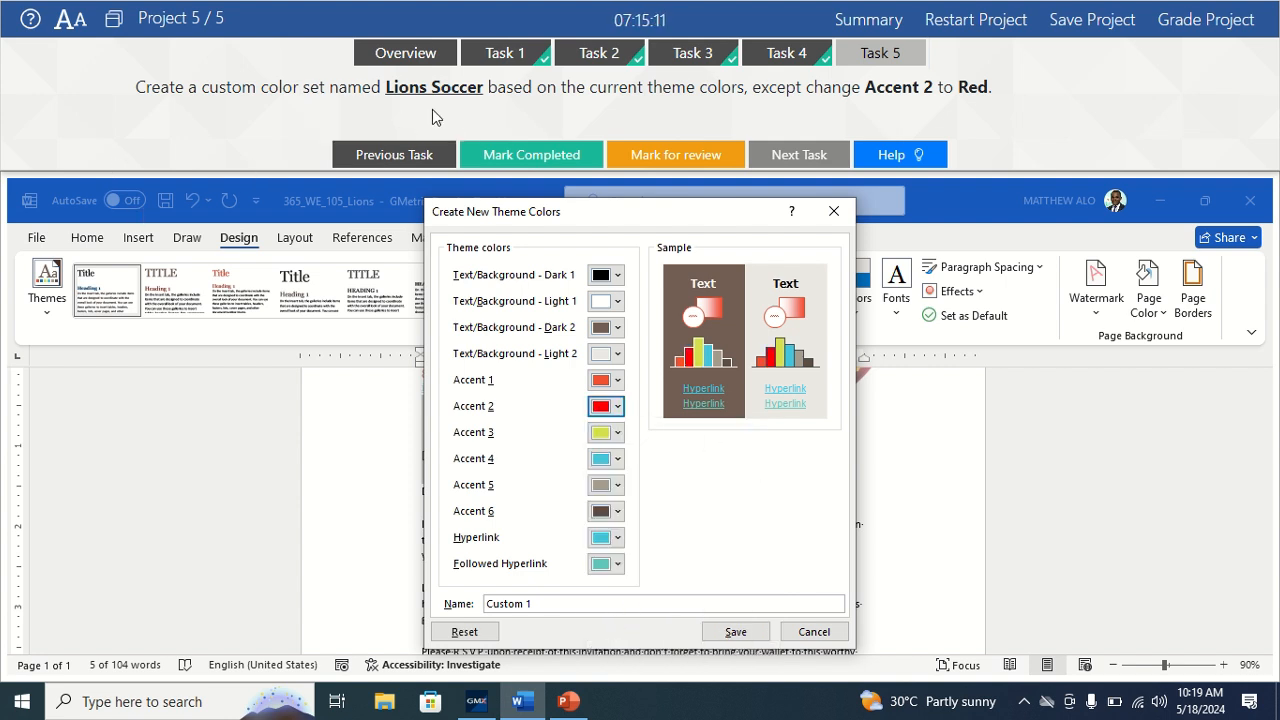
left_click(559, 603)
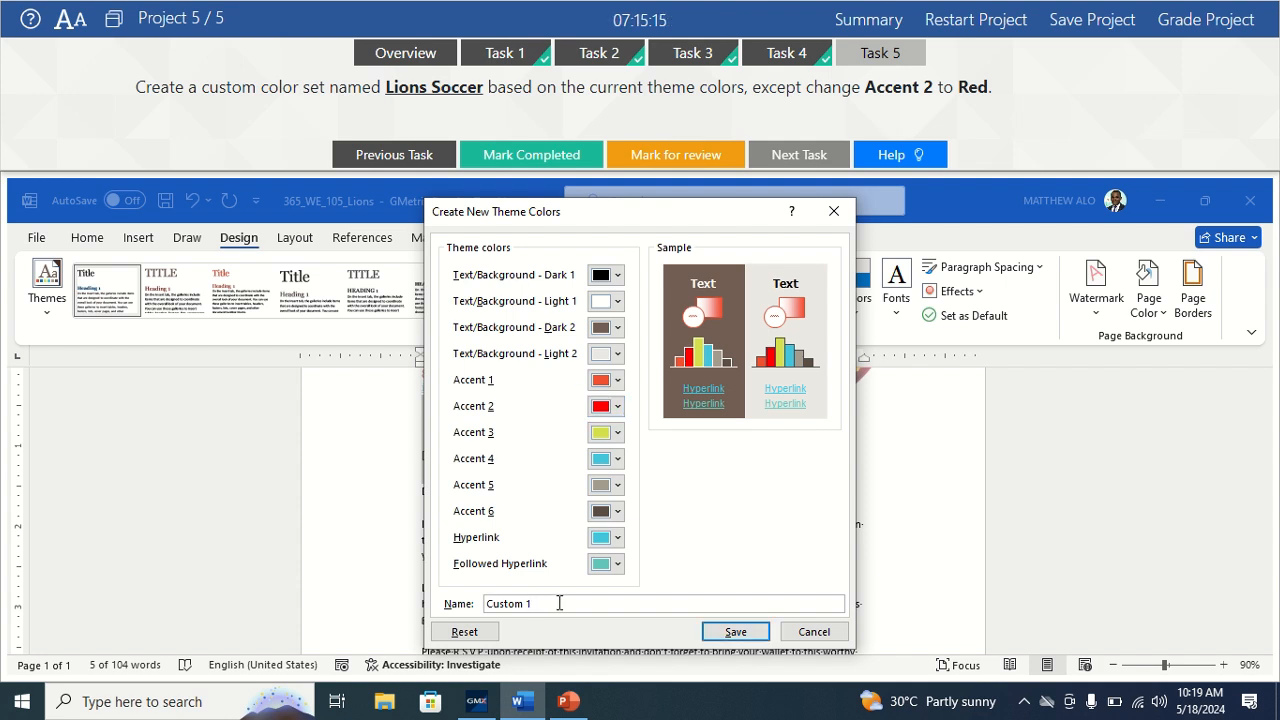
key("BackSpace")
key("BackSpace")
key("BackSpace")
key("BackSpace")
key("BackSpace")
key("BackSpace")
key("BackSpace")
key("BackSpace")
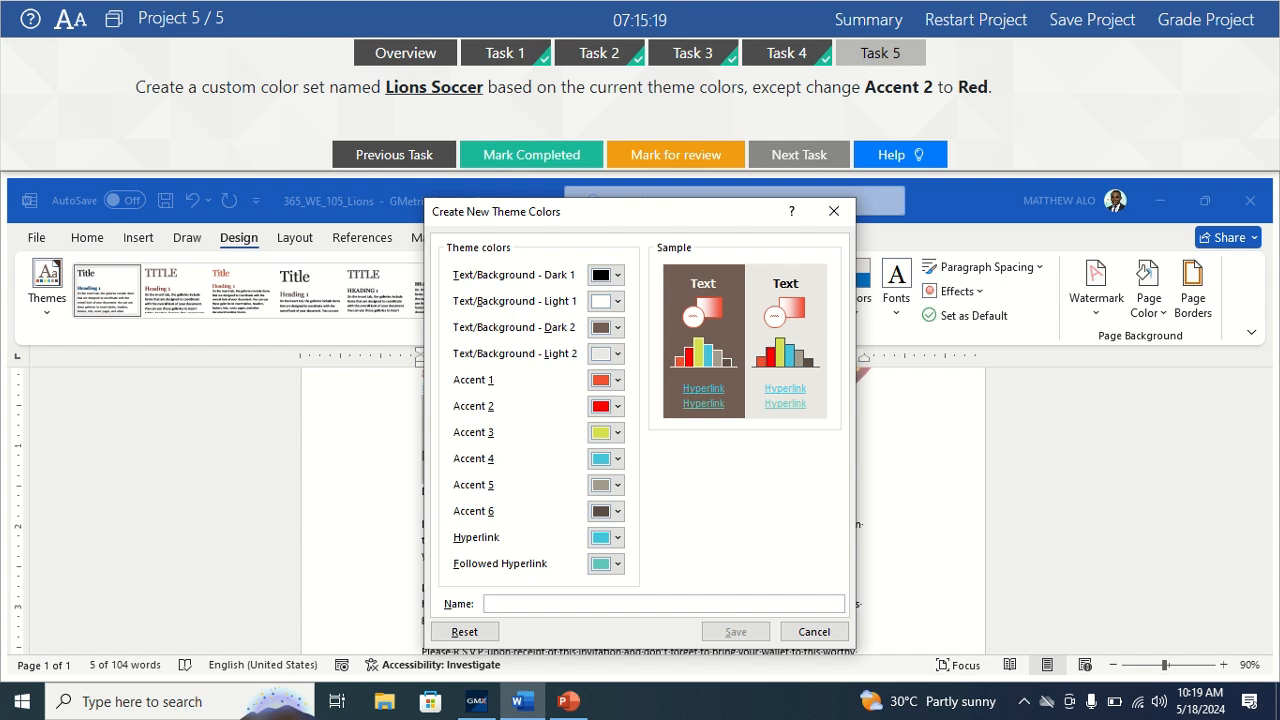
type("Lions")
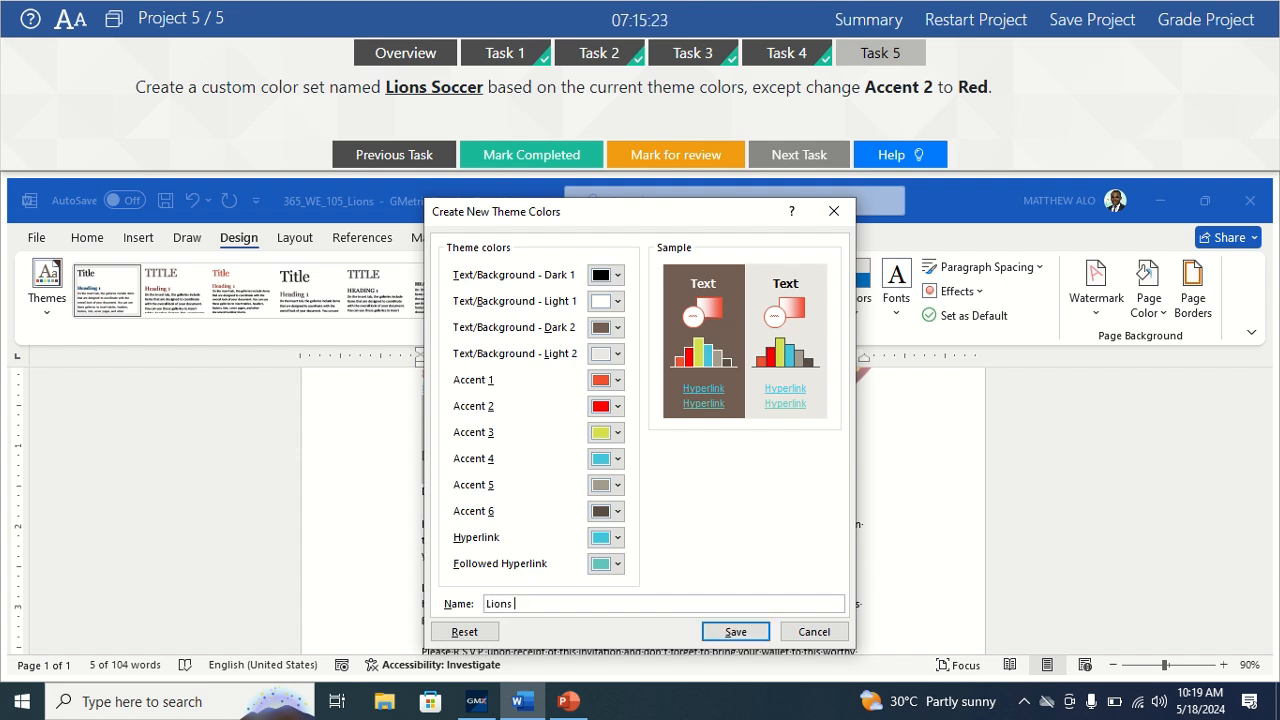
type(" Soccer")
Save the Lions Soccer colour set to the document and mark task 5 completed.
left_click(731, 630)
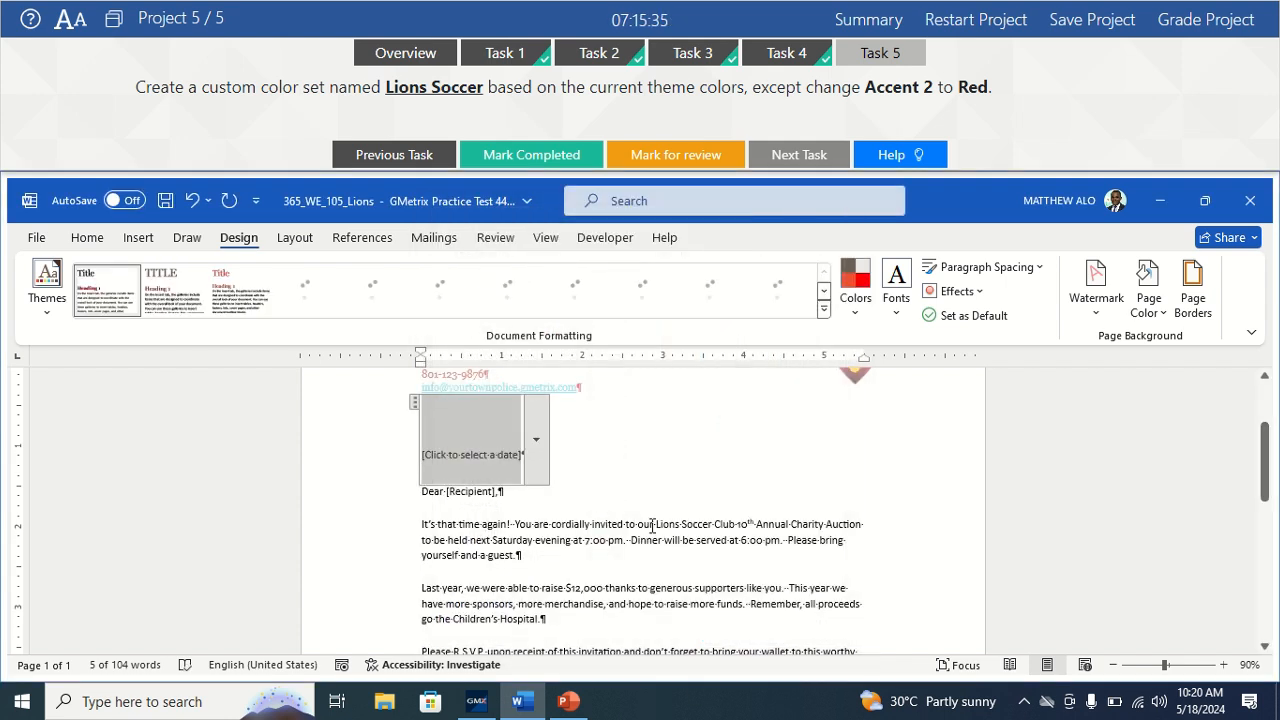
left_click(689, 504)
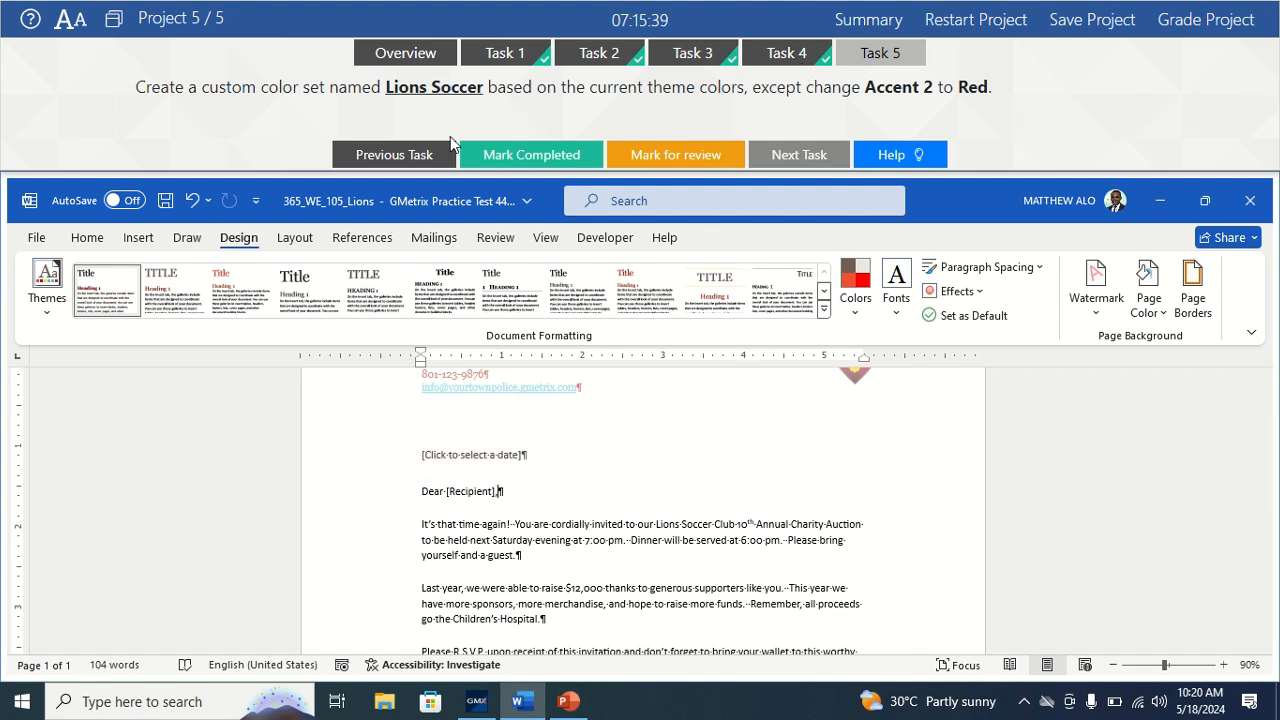
left_click(535, 153)
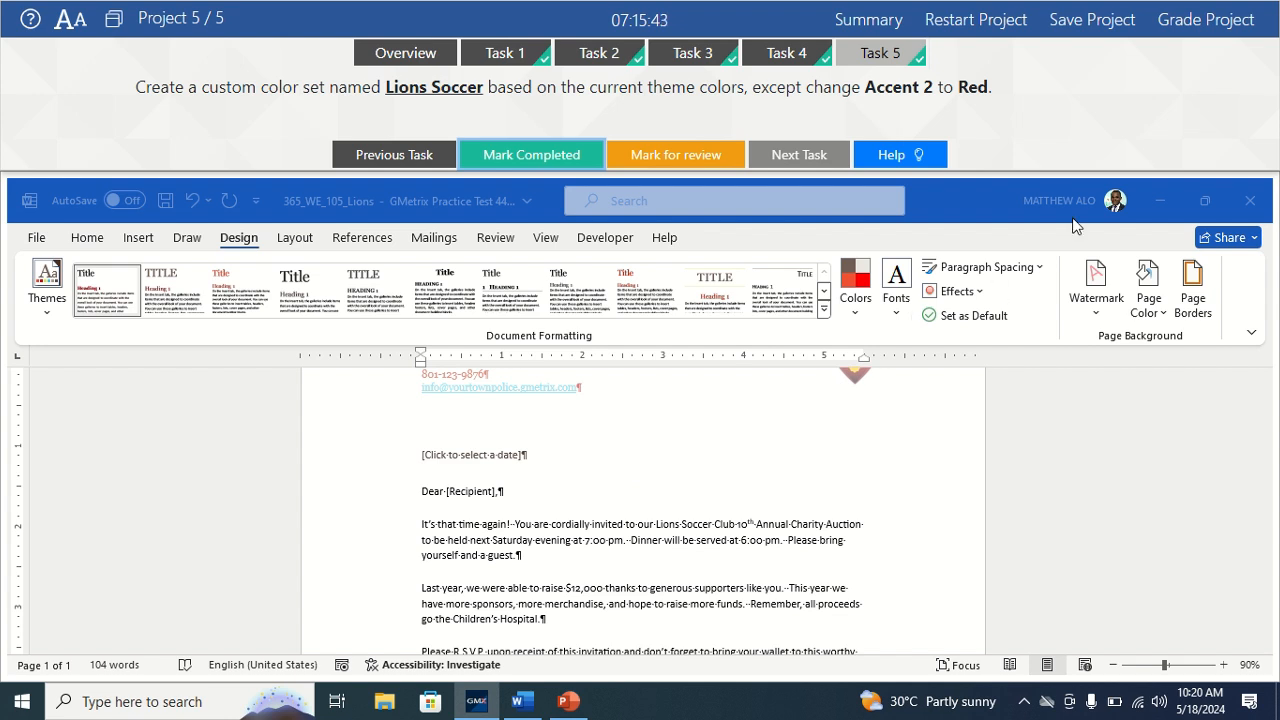
left_click(1208, 22)
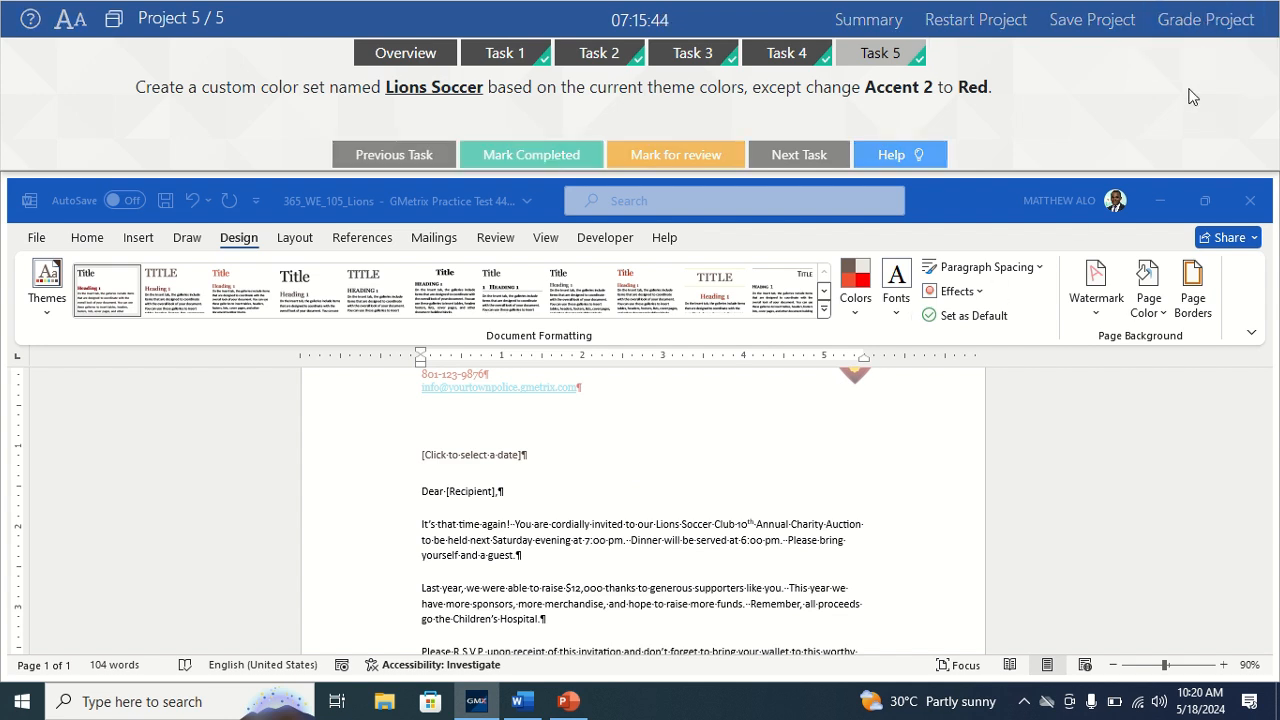